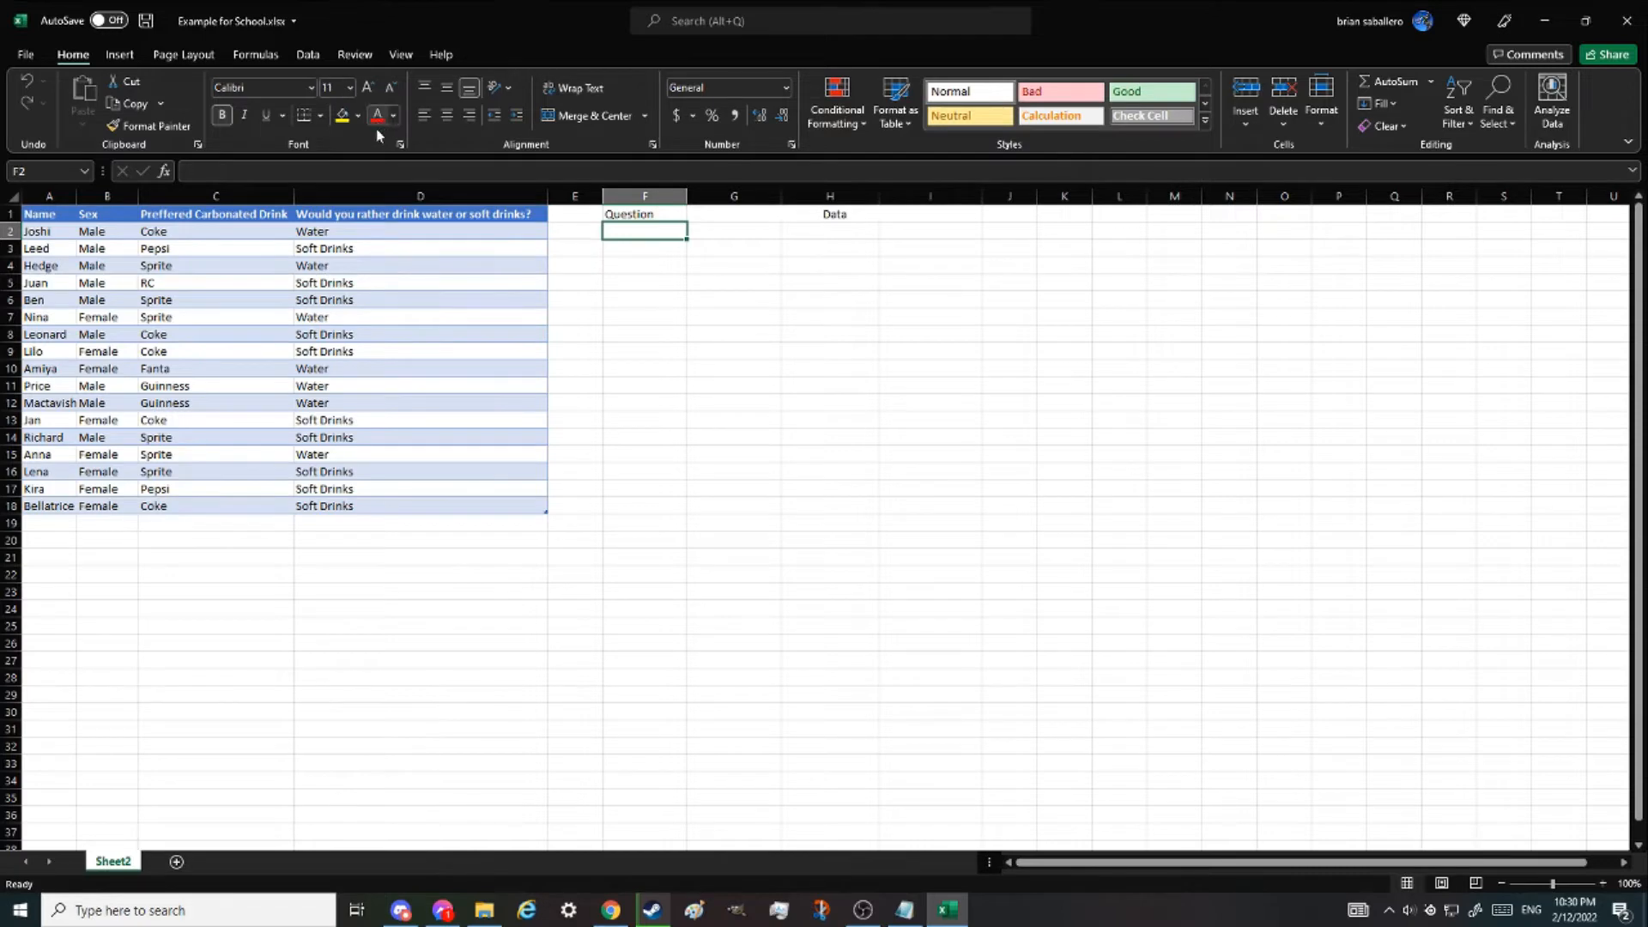
- Open Advanced Filter, set it to copy to another location, and turn on unique records only
{"action": "left_click", "coordinate": [306, 55]}
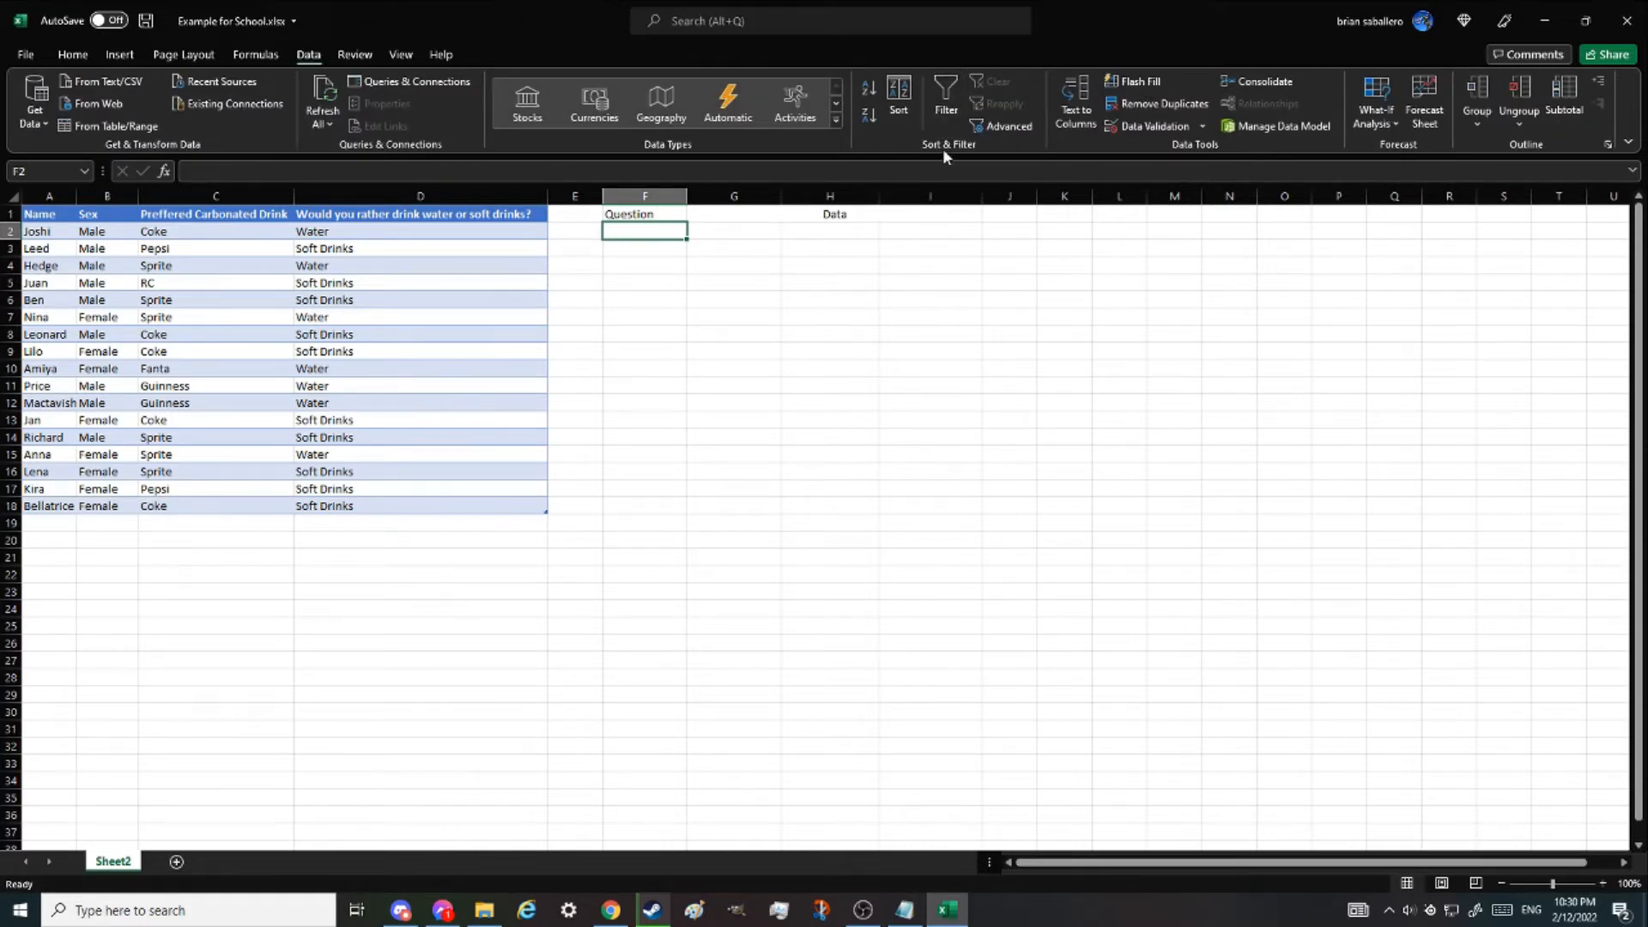
{"action": "left_click", "coordinate": [997, 125]}
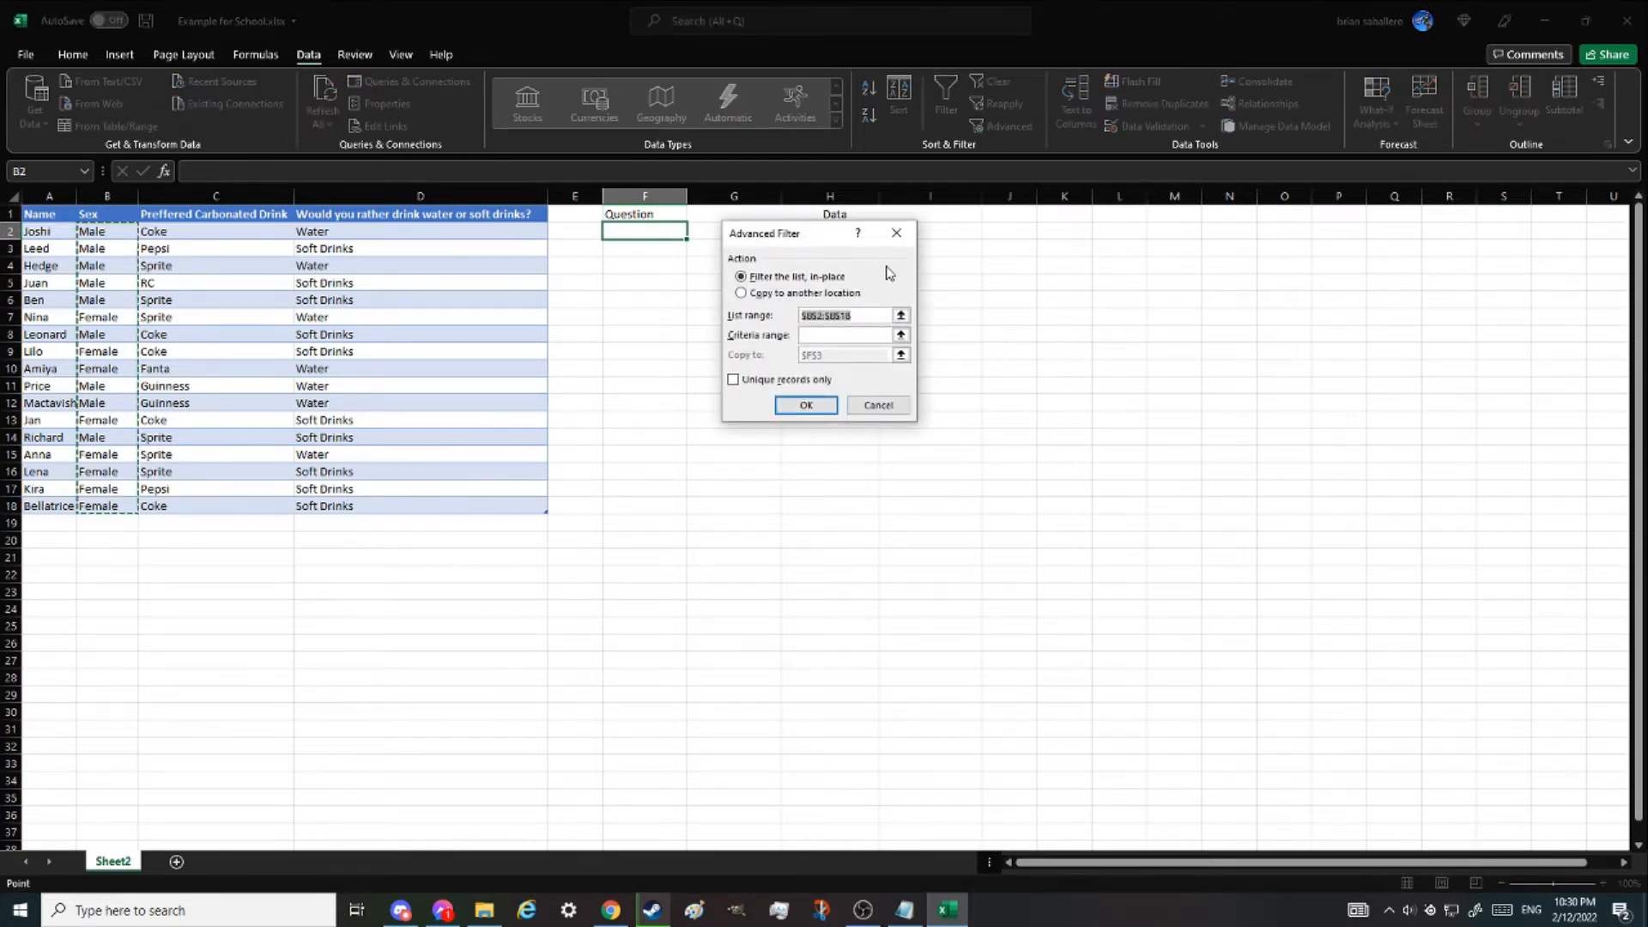
{"action": "left_click", "coordinate": [773, 296]}
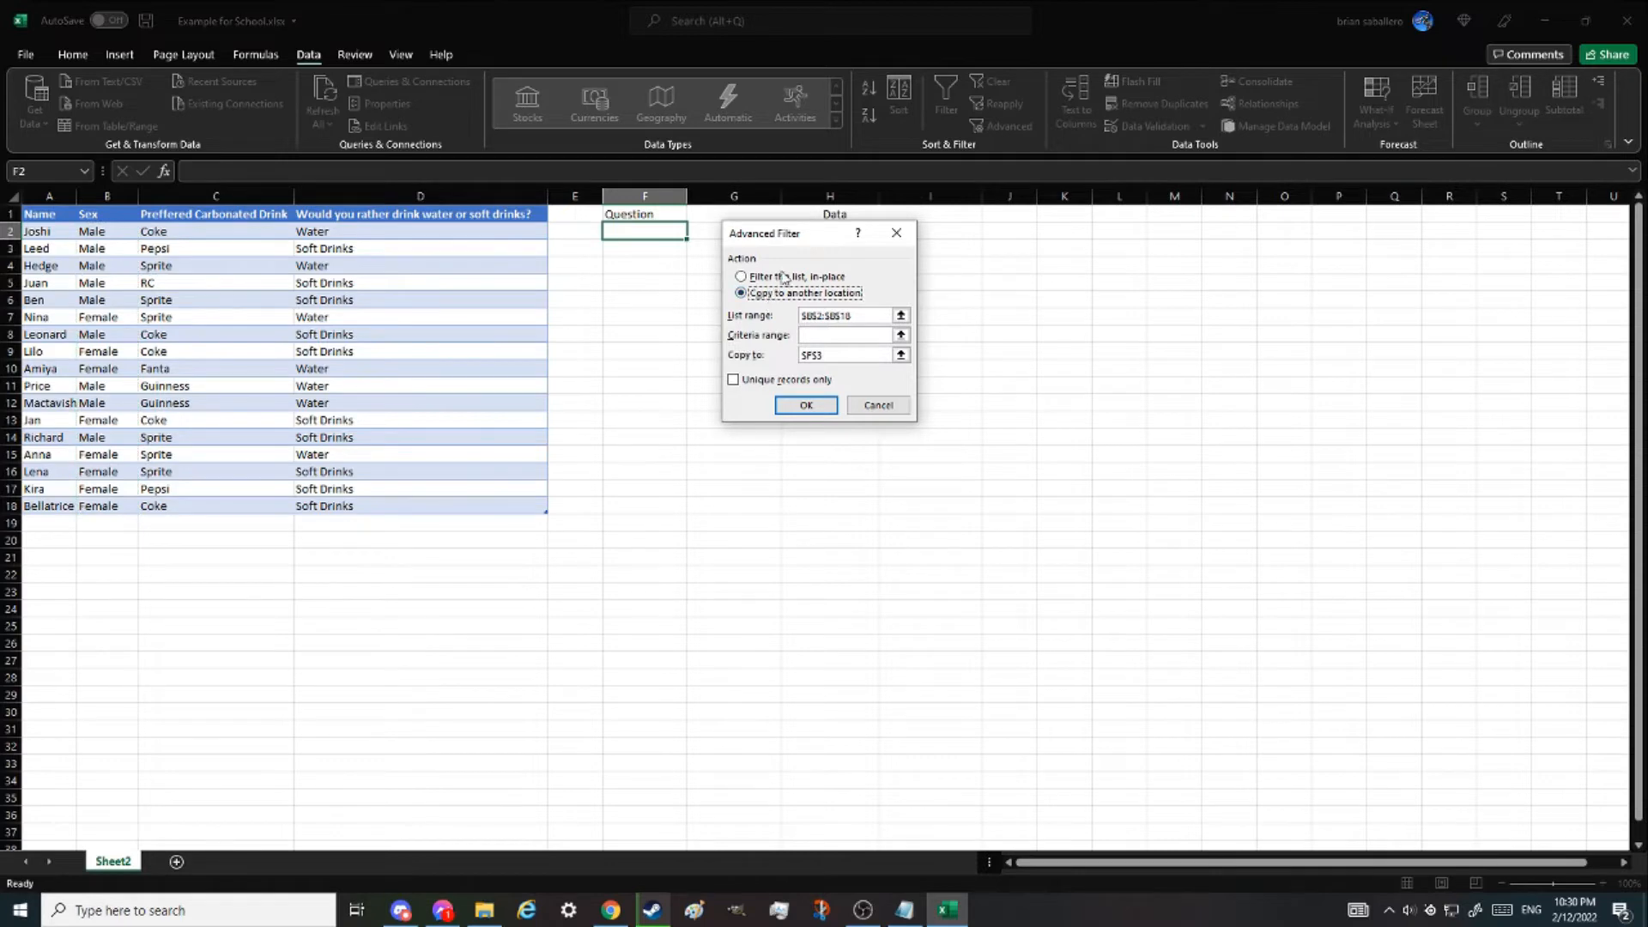
{"action": "left_click", "coordinate": [734, 382]}
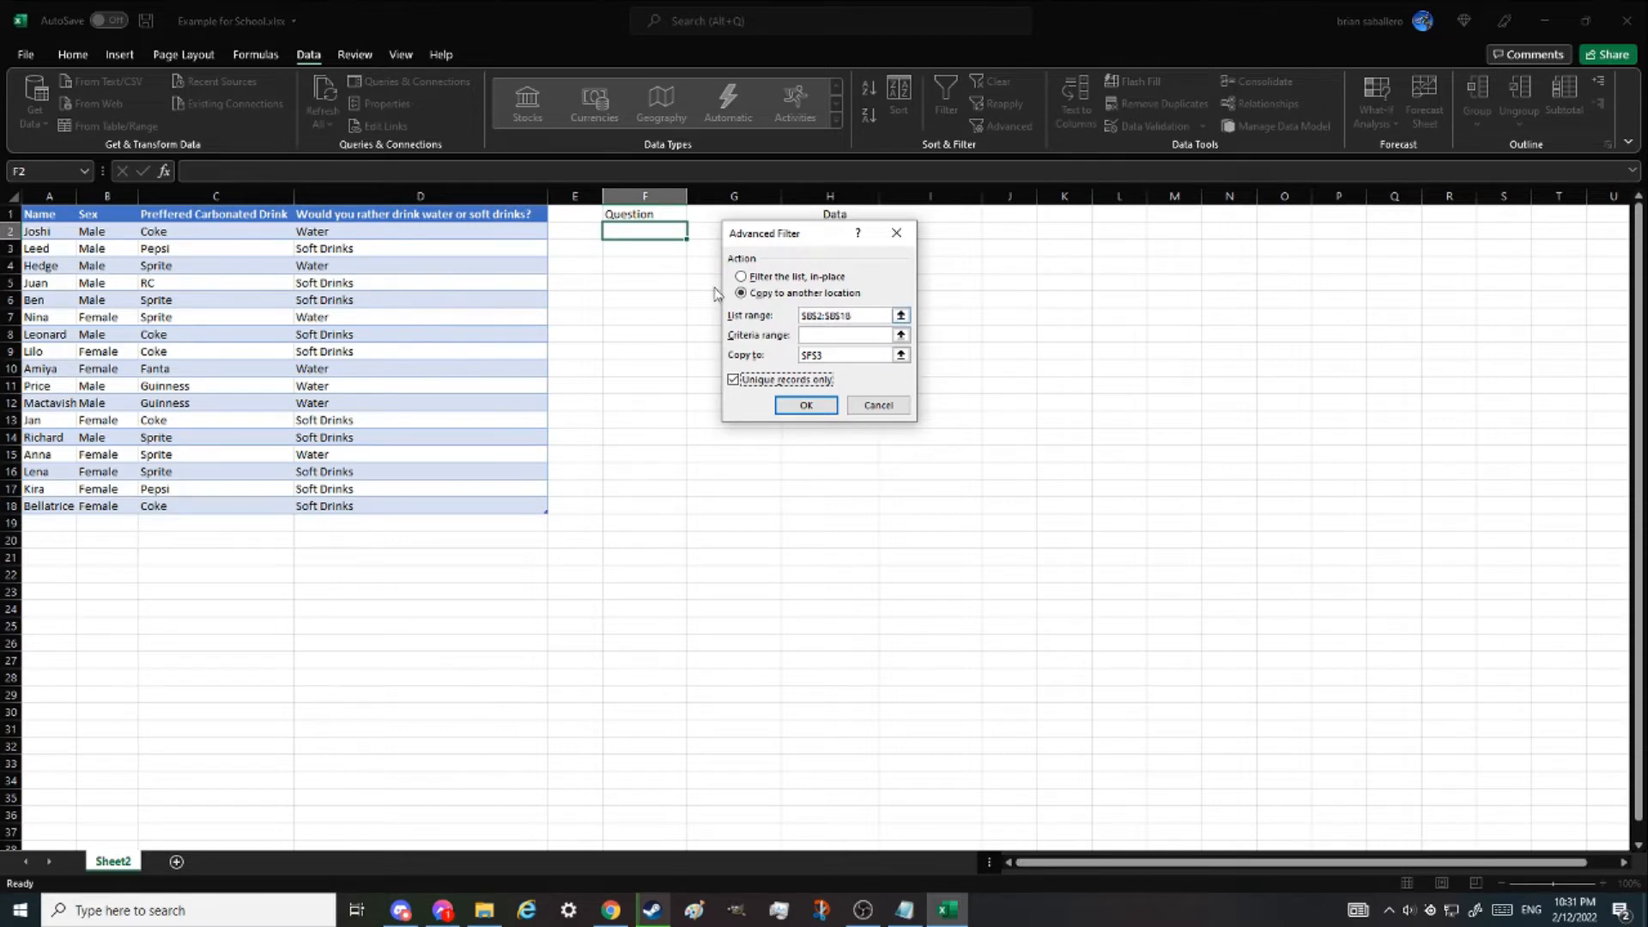
- Set the filter's list range to the Sex column of the table
{"action": "left_click_drag", "start_coordinate": [787, 241], "coordinate": [806, 256]}
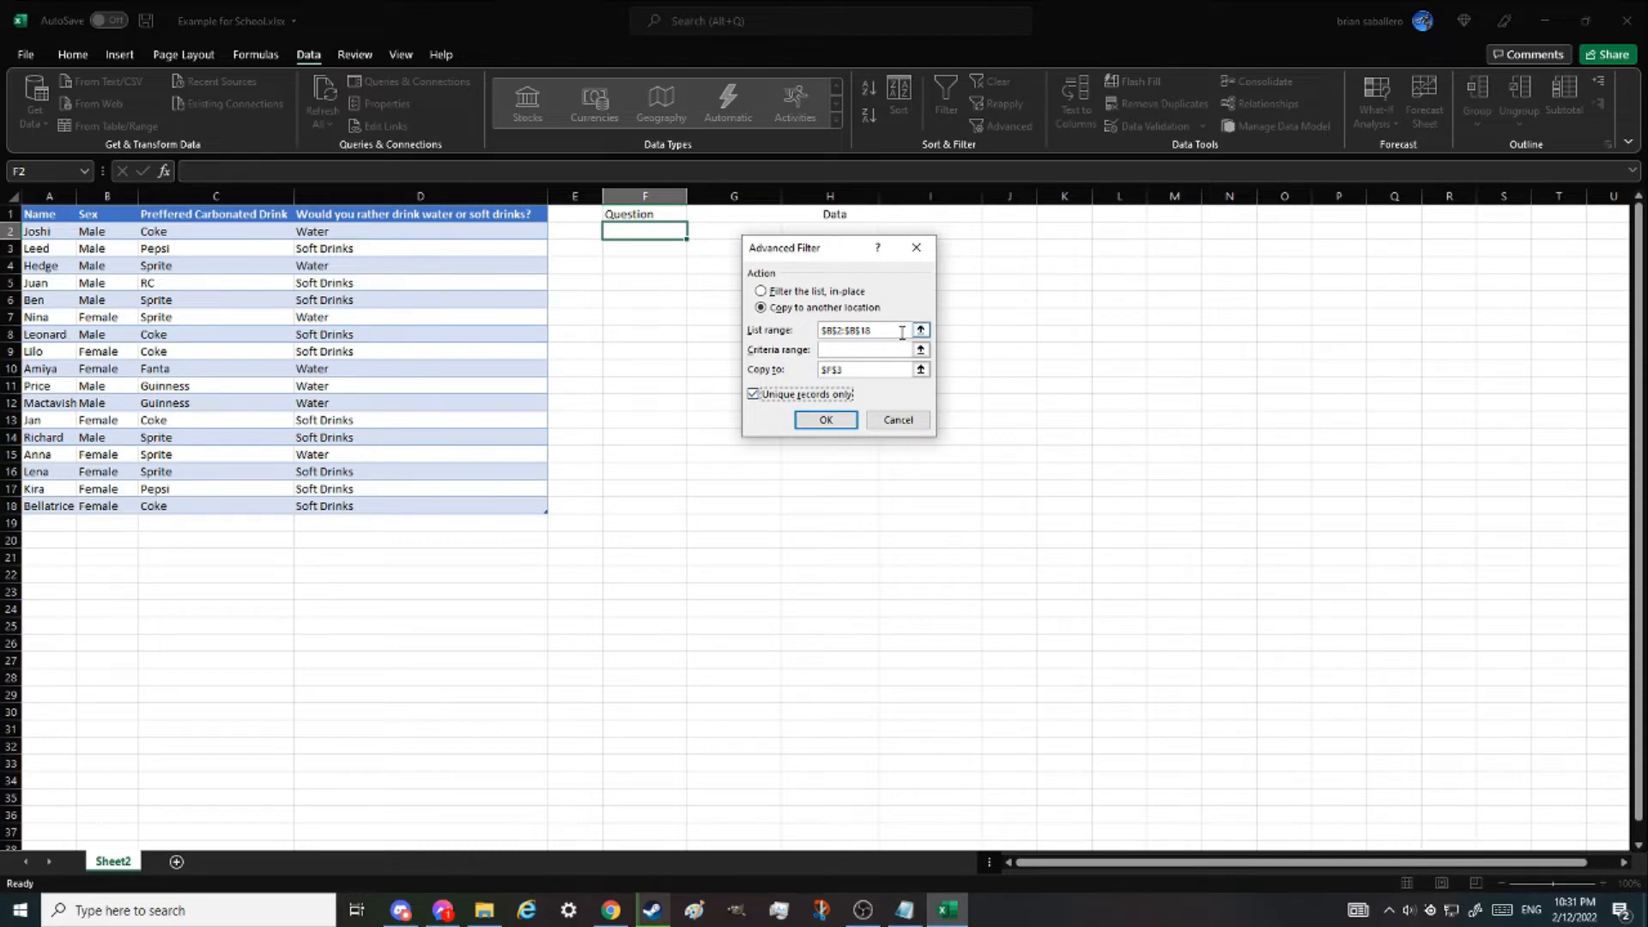
{"action": "left_click", "coordinate": [857, 330]}
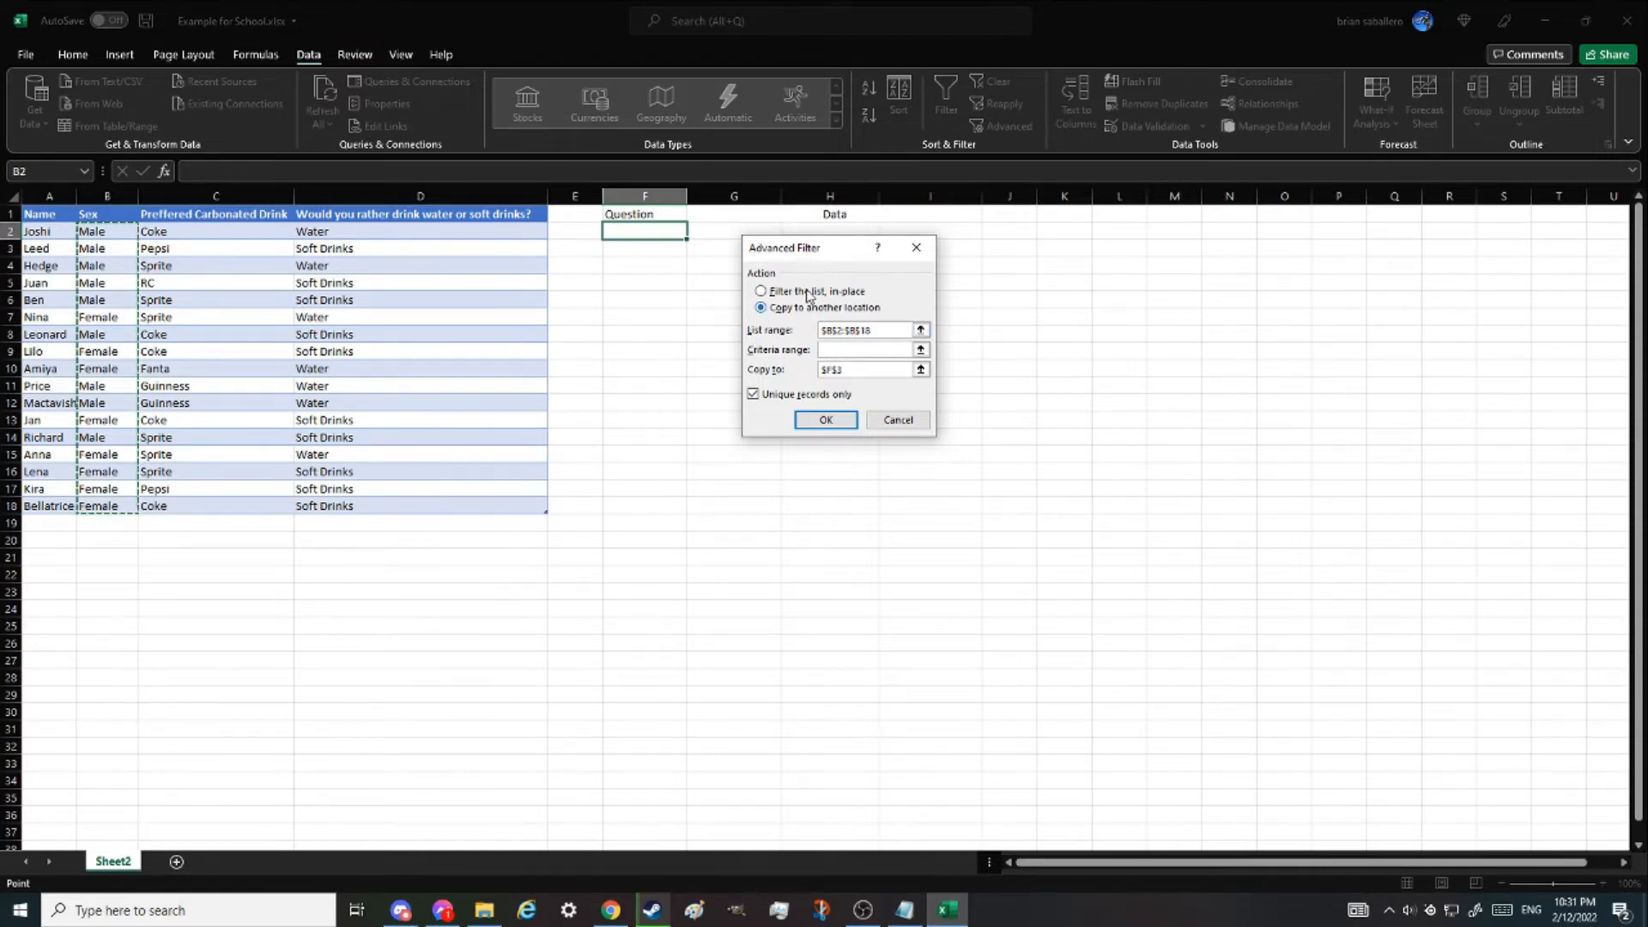
{"action": "left_click", "coordinate": [921, 331]}
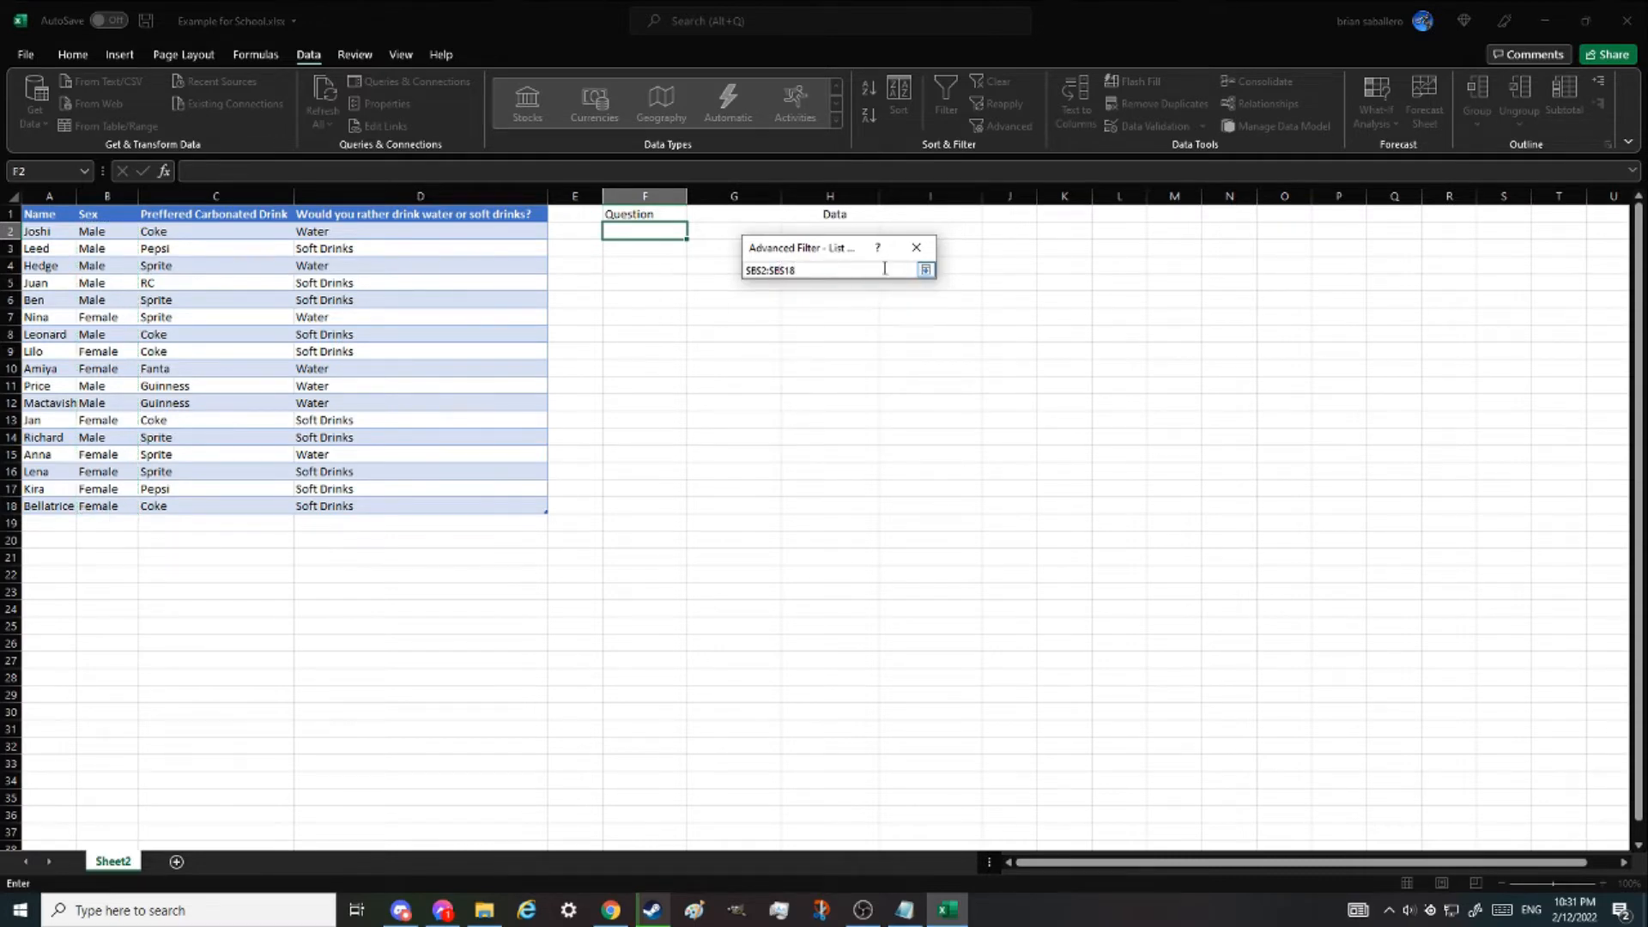
{"action": "left_click_drag", "start_coordinate": [830, 268], "coordinate": [677, 276]}
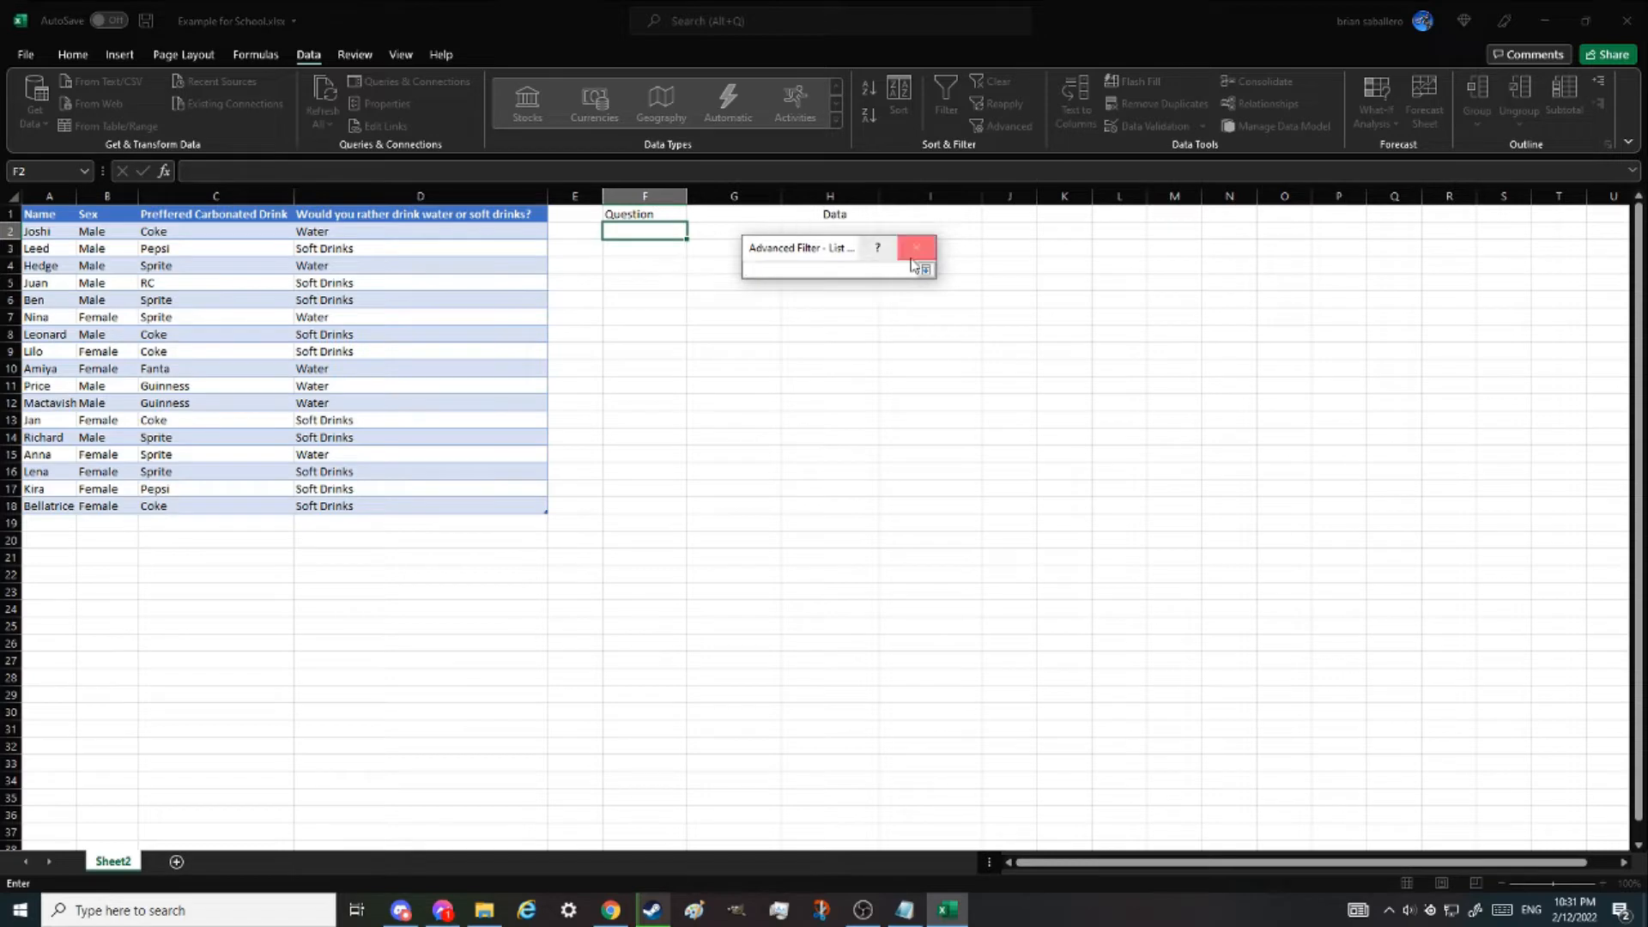
{"action": "left_click_drag", "start_coordinate": [99, 231], "coordinate": [97, 360]}
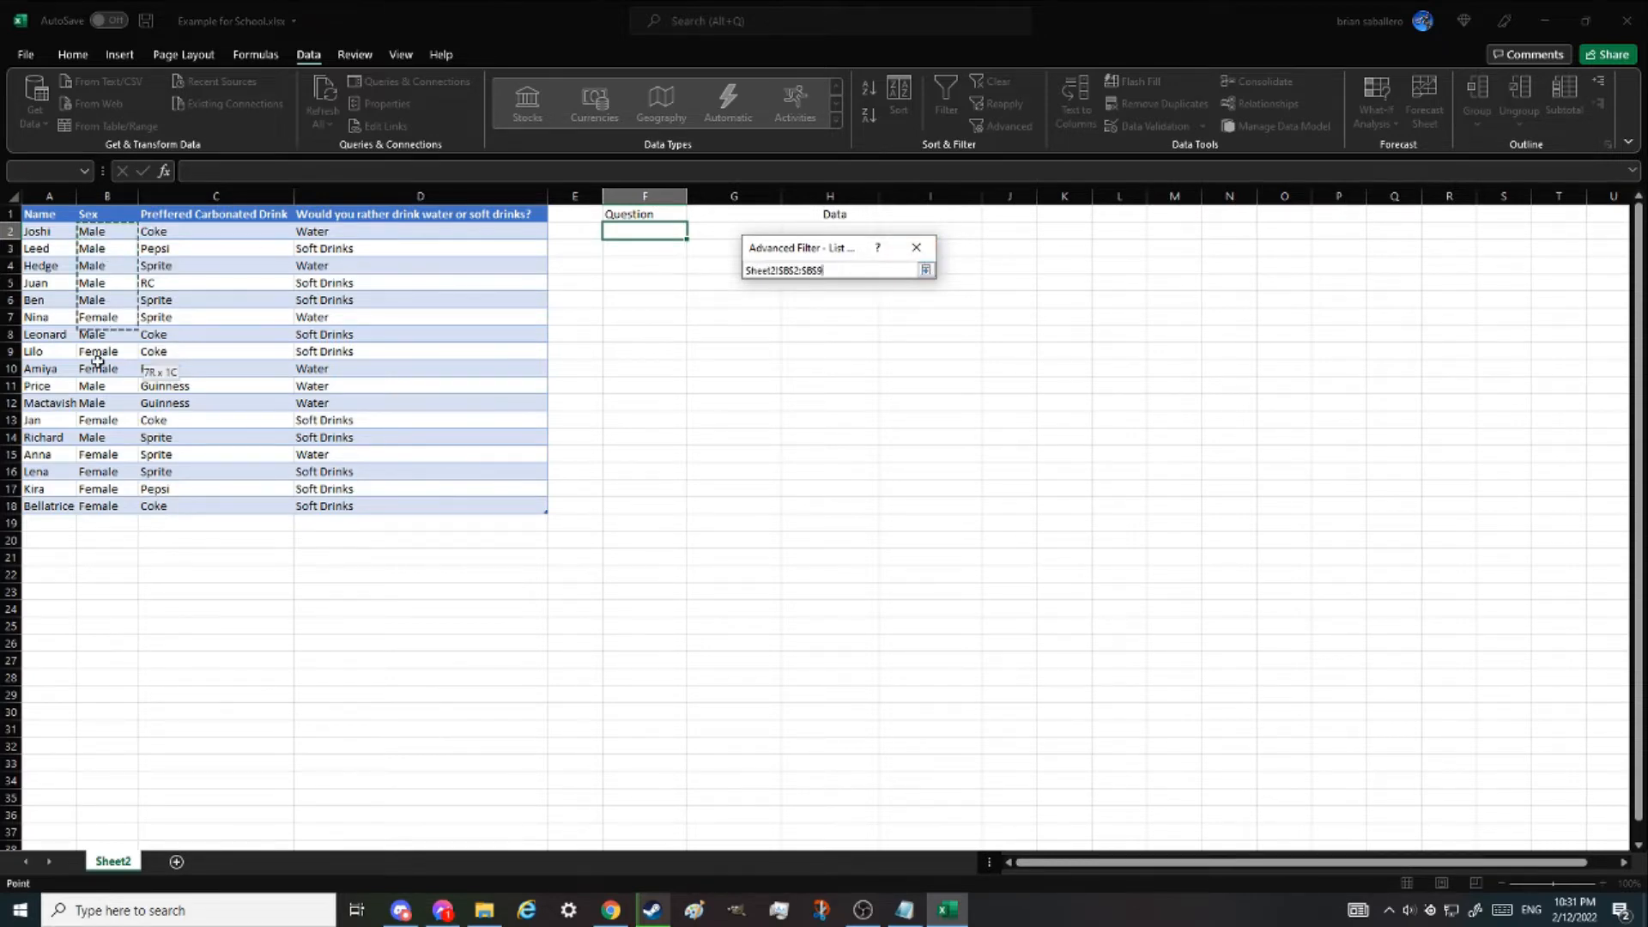
{"action": "left_click_drag", "start_coordinate": [101, 490], "coordinate": [101, 506]}
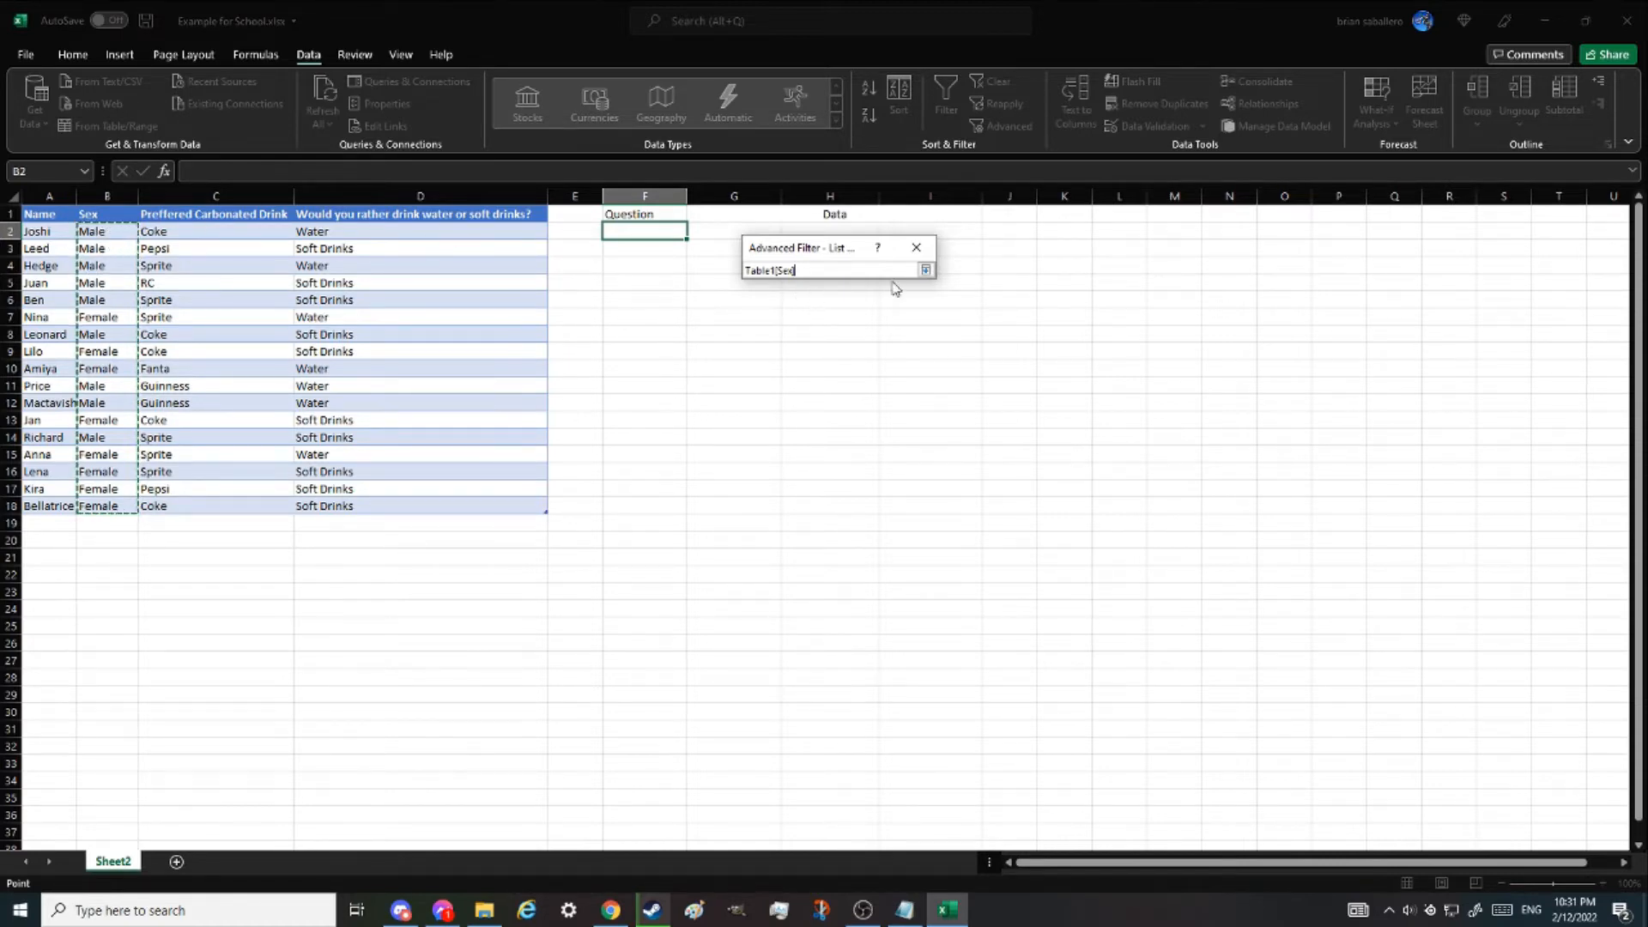
{"action": "left_click", "coordinate": [925, 271]}
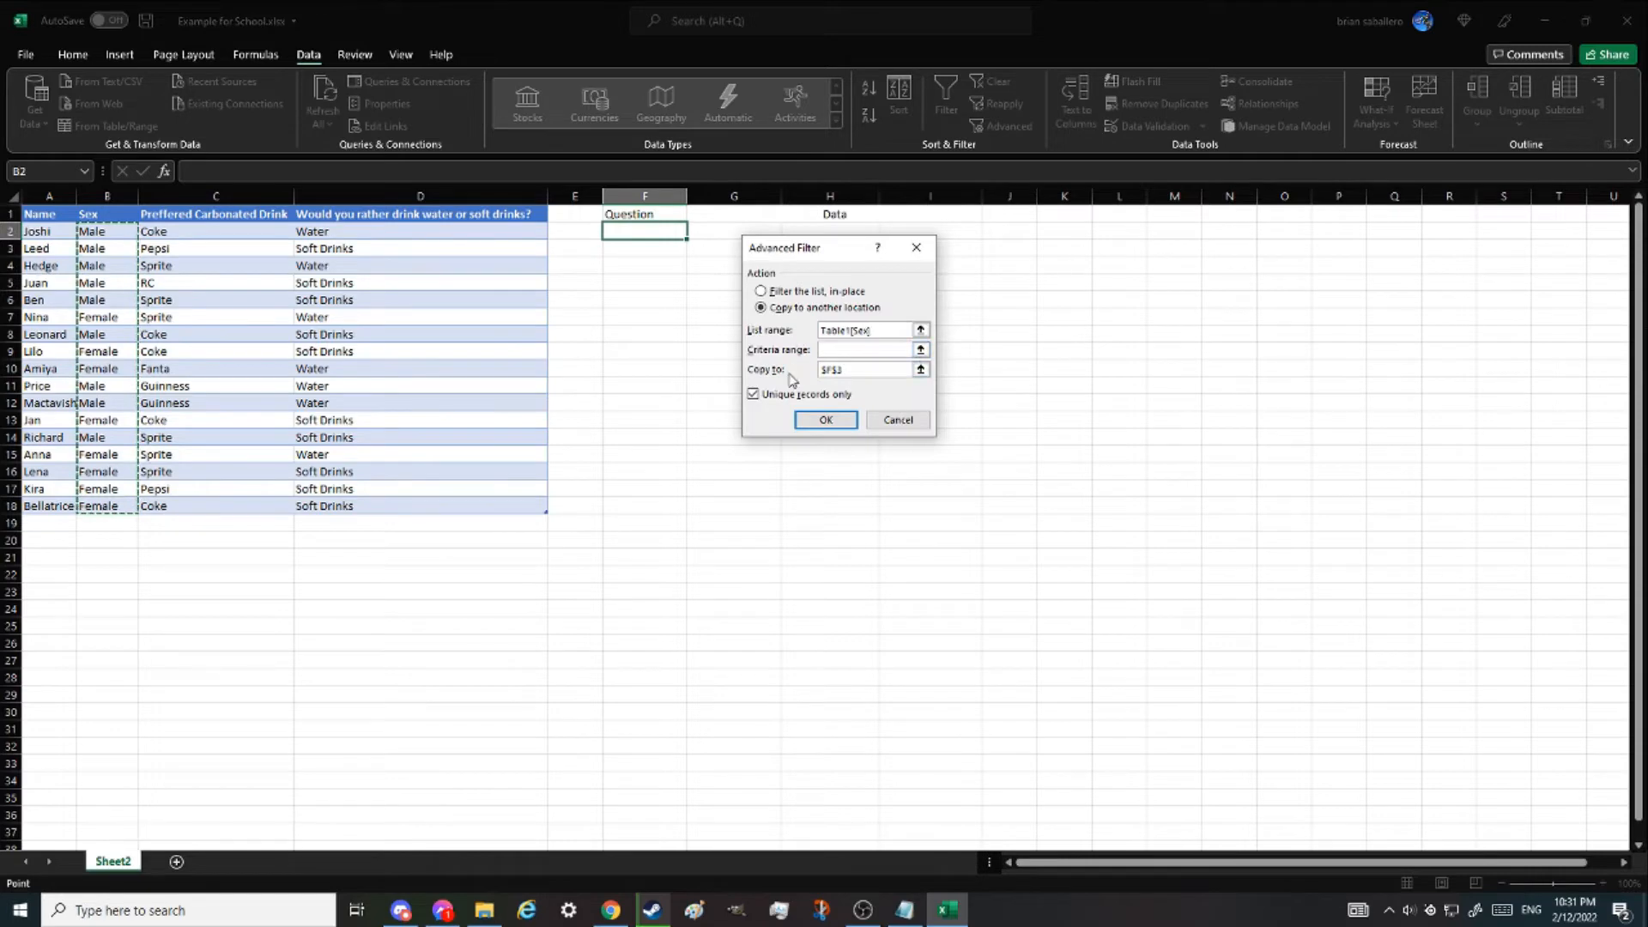
- Set the copy-to destination to cell F3 and run the filter to extract the unique Sex values
{"action": "left_click", "coordinate": [920, 369]}
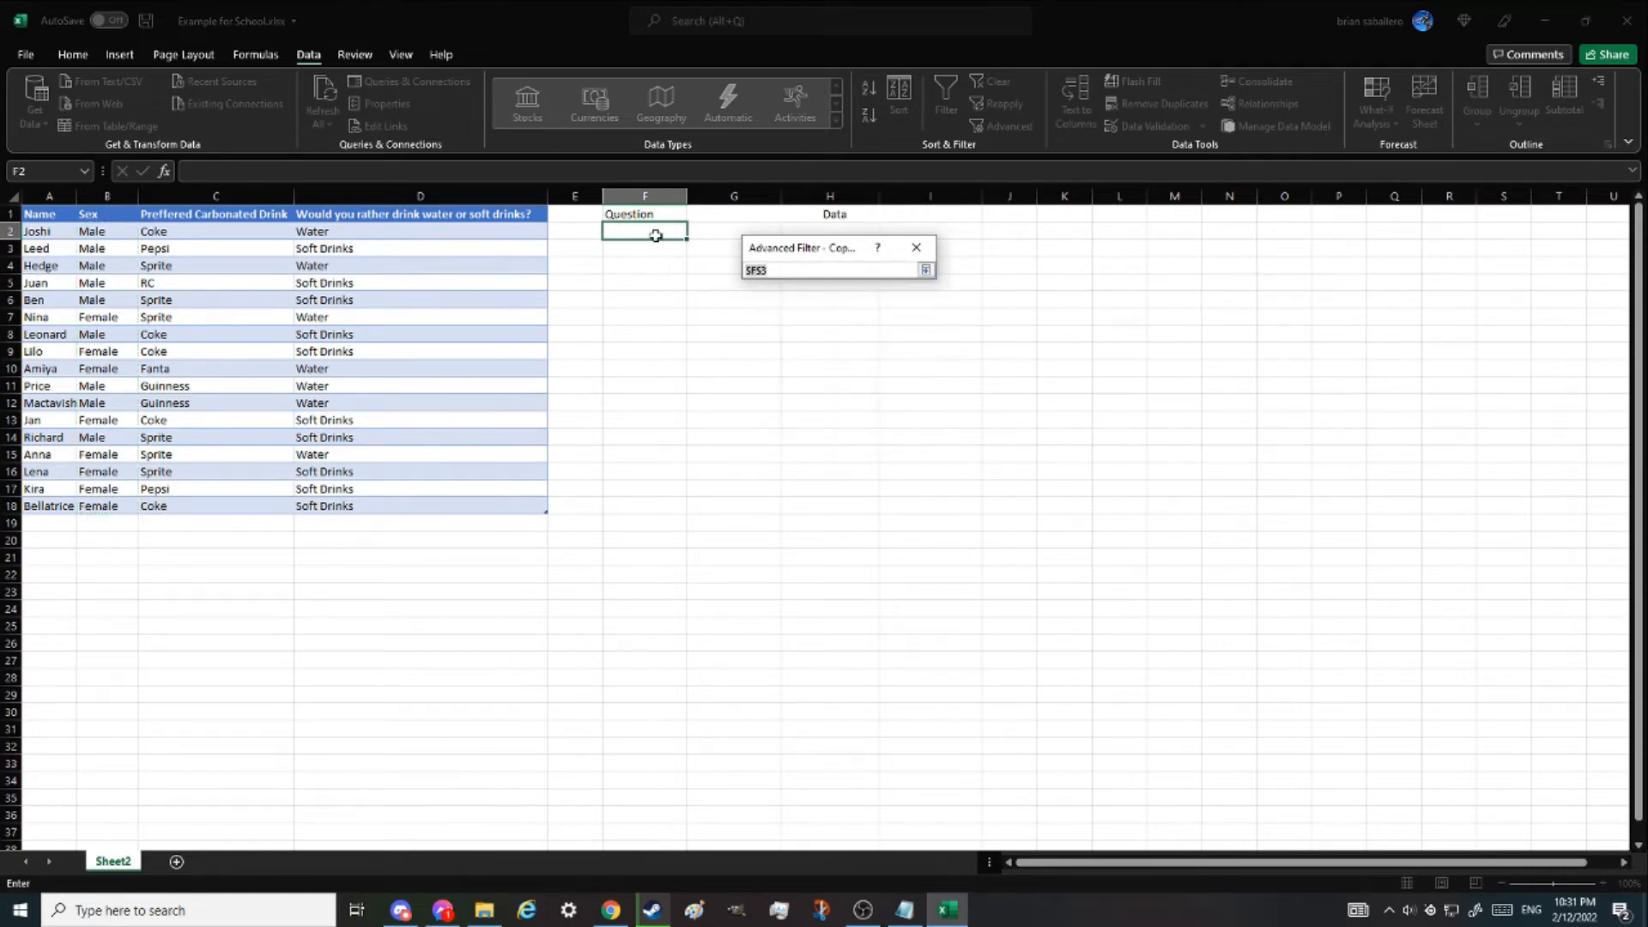
{"action": "left_click_drag", "start_coordinate": [650, 237], "coordinate": [648, 247]}
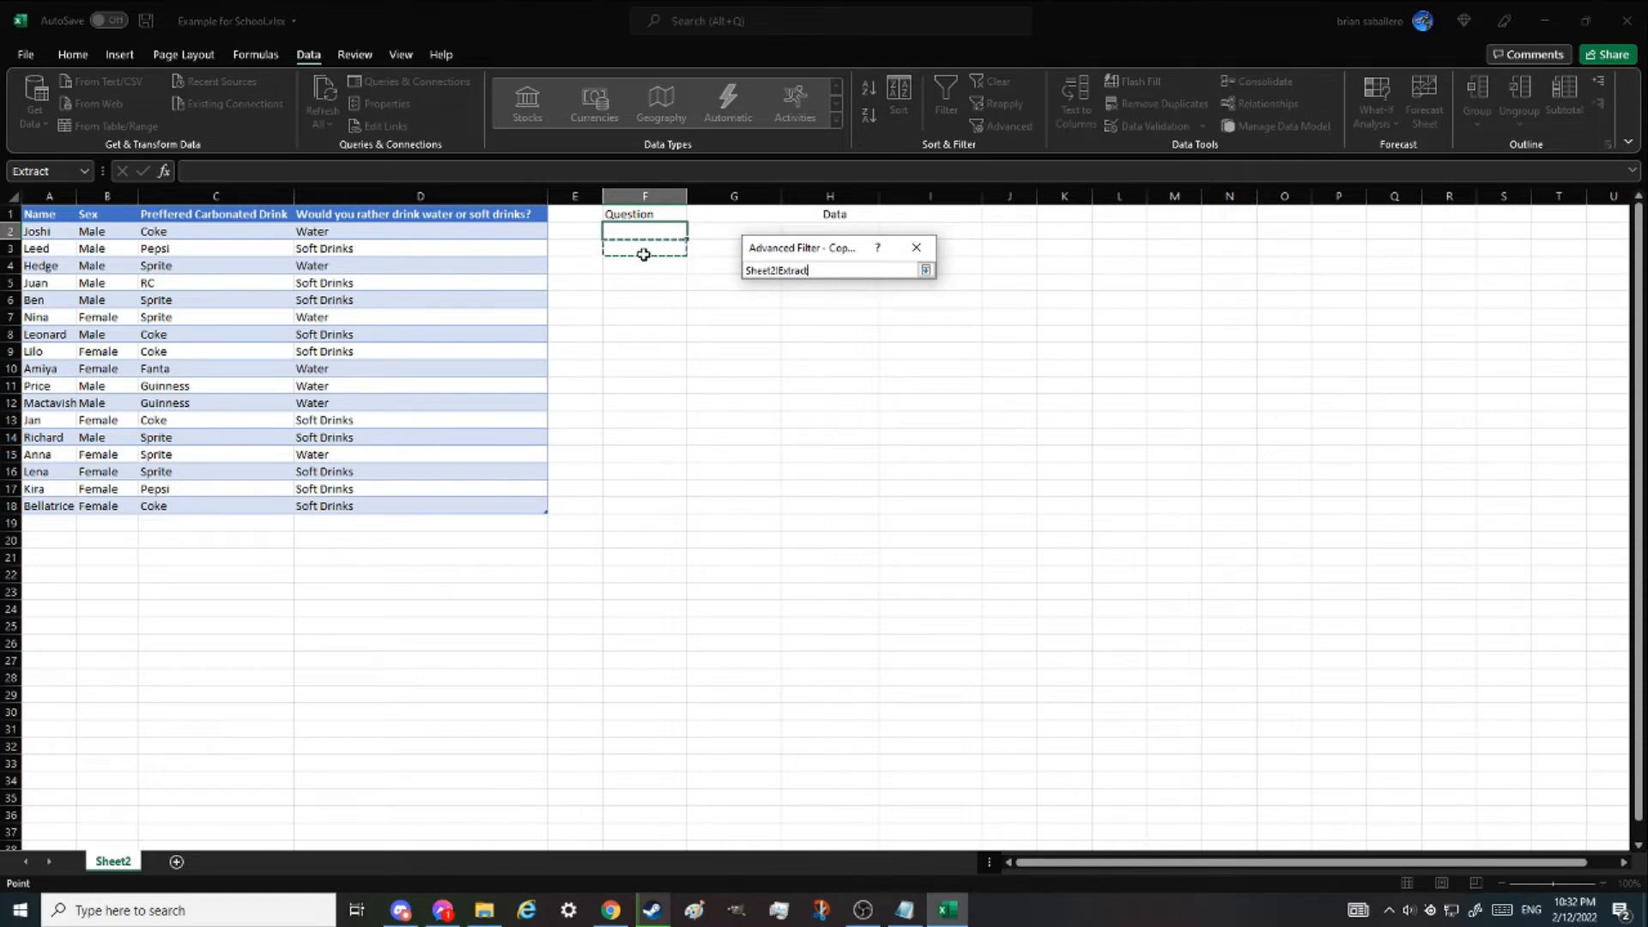
{"action": "left_click", "coordinate": [926, 270]}
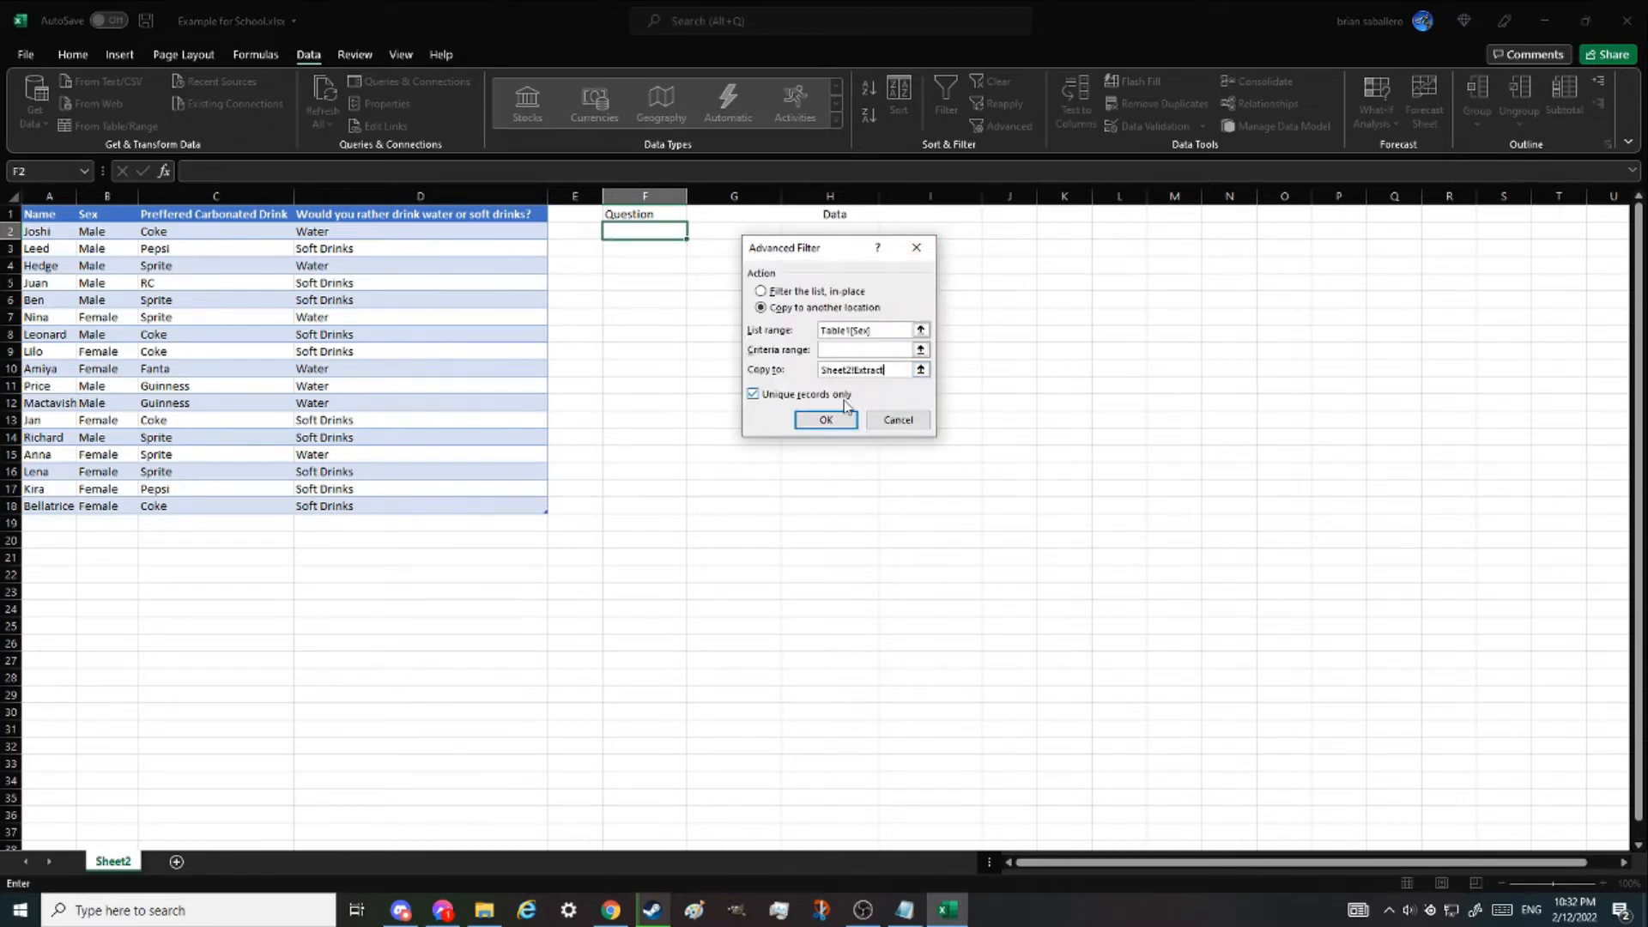
{"action": "left_click", "coordinate": [826, 419]}
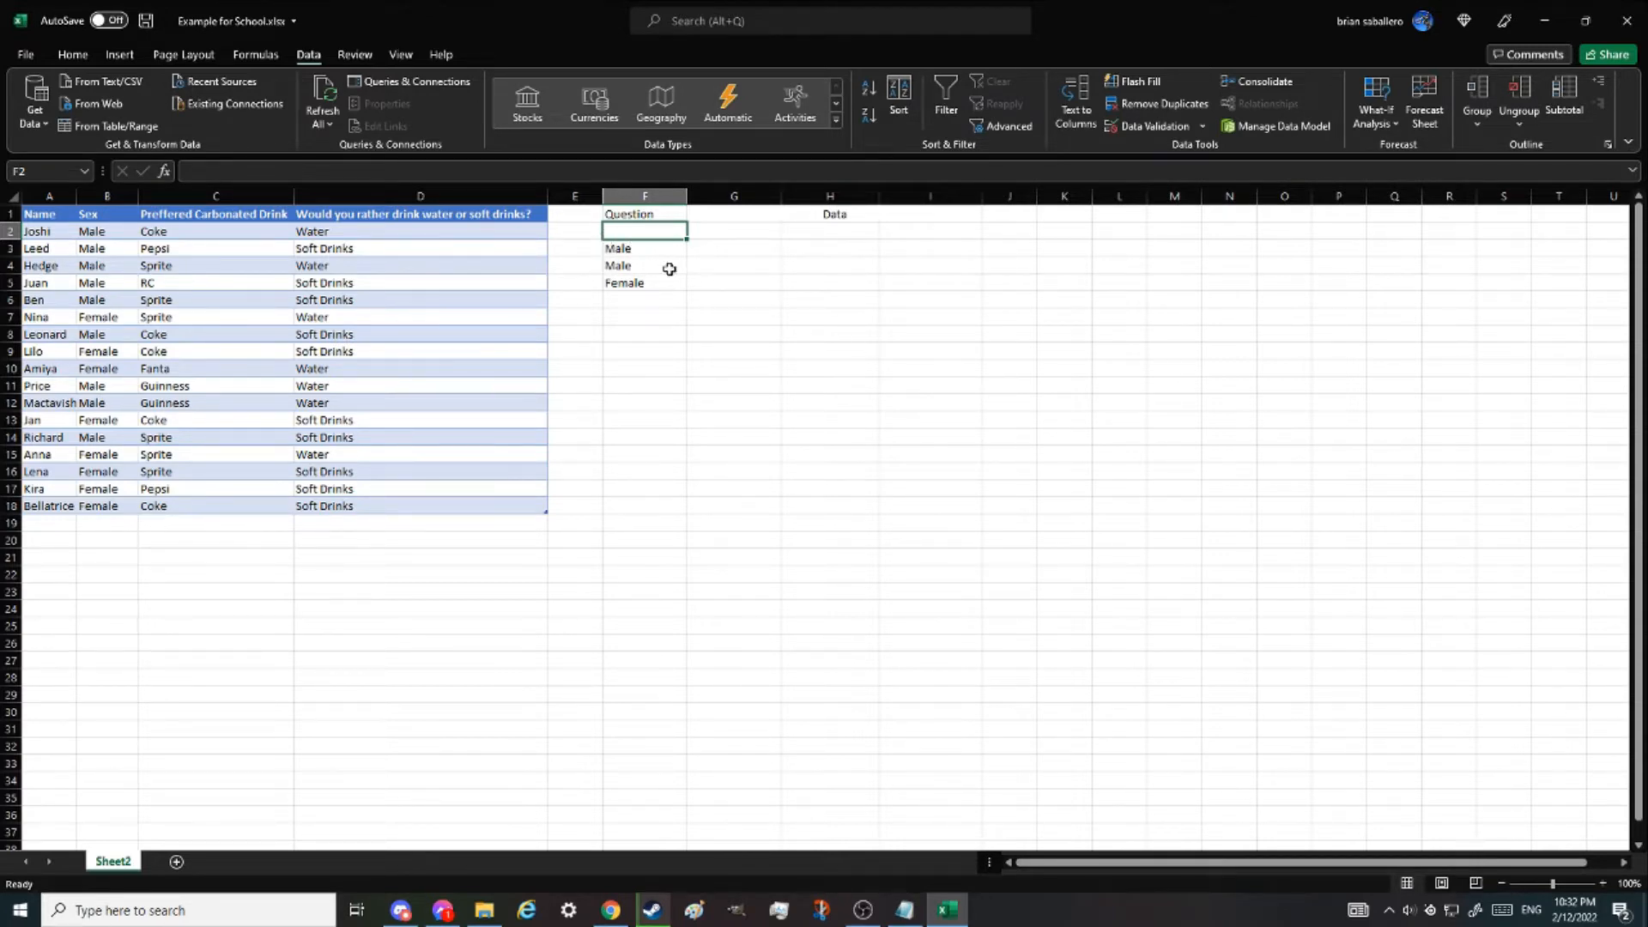
- Clear the duplicate Male entry in F4 and move Female up into the emptied cell
{"action": "left_click", "coordinate": [631, 265]}
{"action": "key", "text": "ctrl+c"}
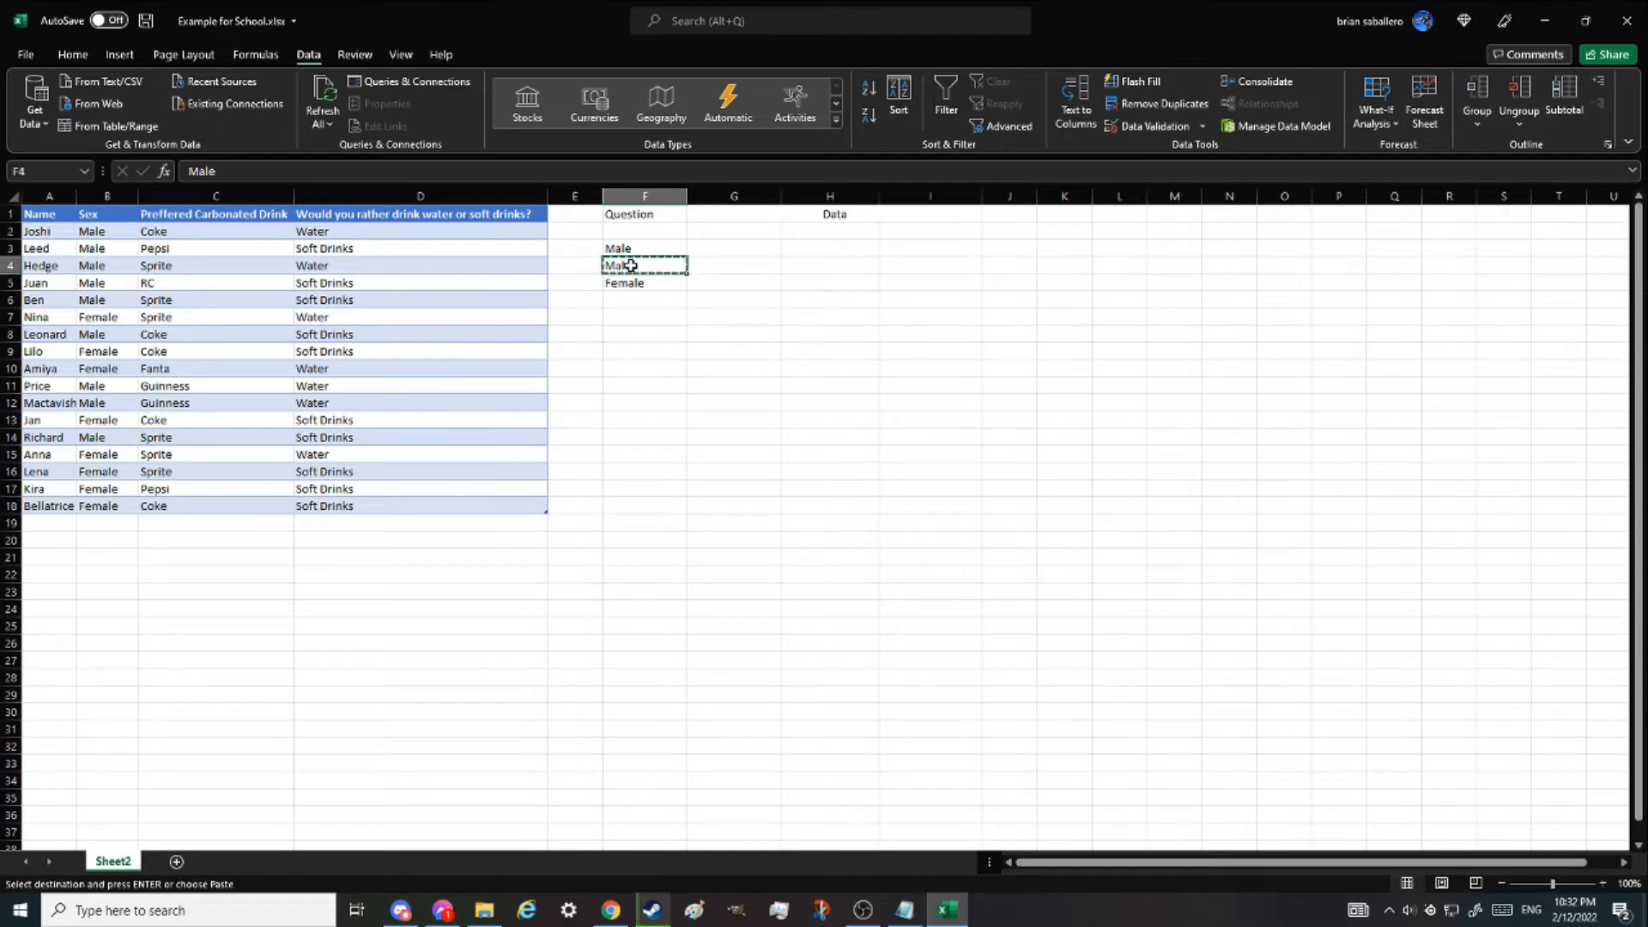
{"action": "key", "text": "Delete"}
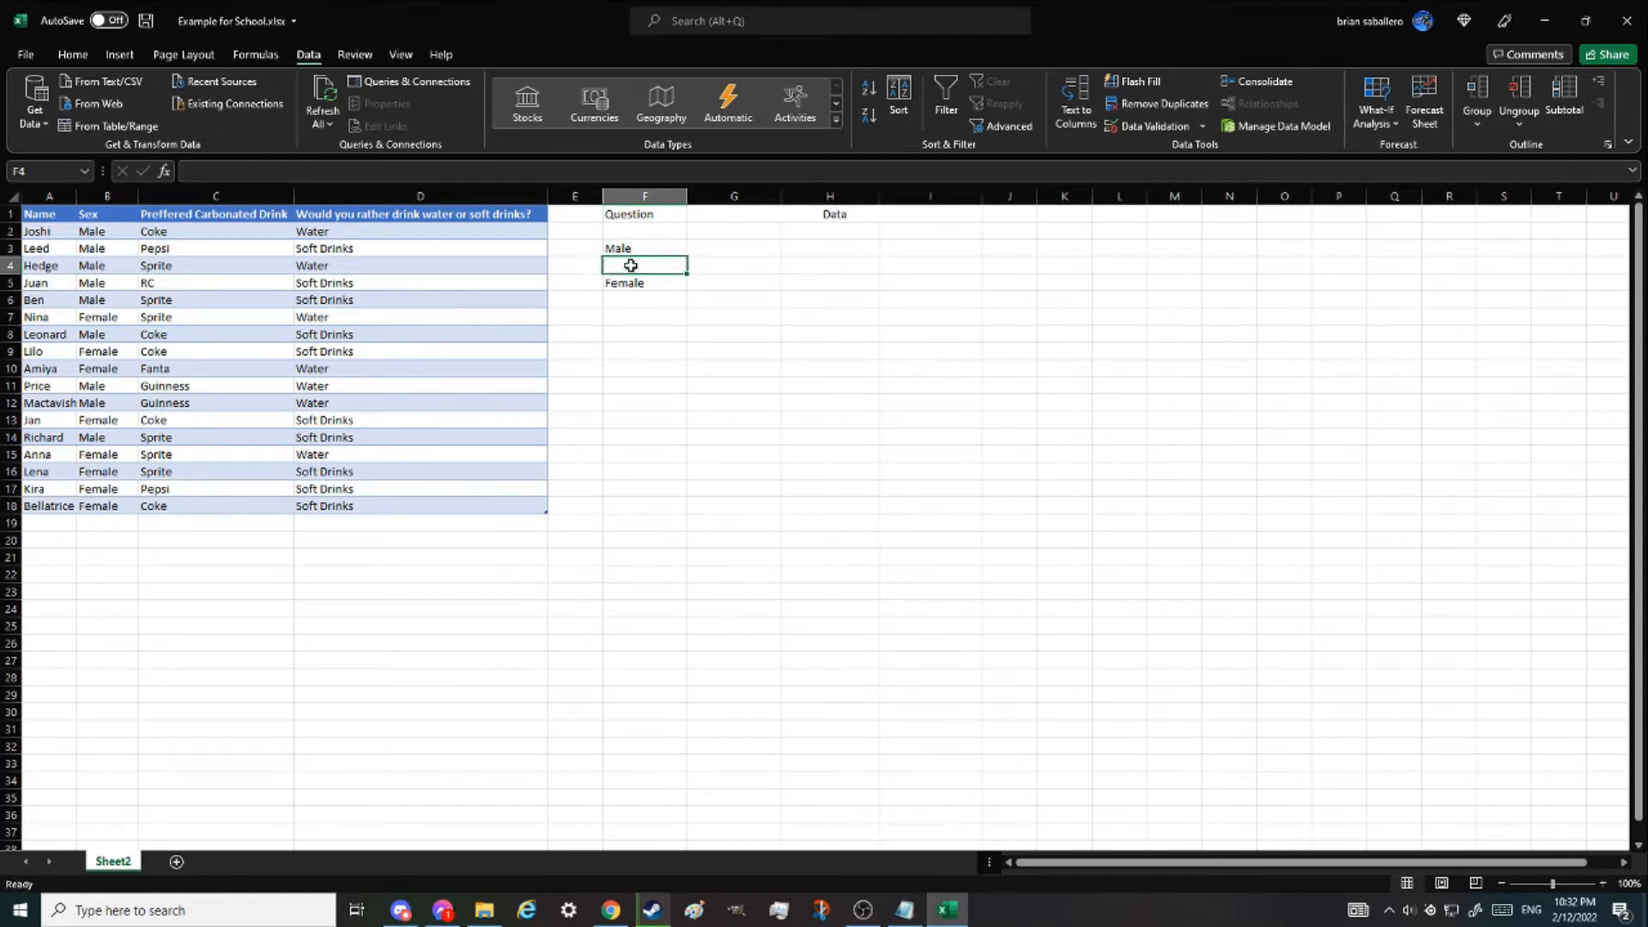
{"action": "left_click", "coordinate": [633, 278]}
{"action": "left_click_drag", "start_coordinate": [625, 275], "coordinate": [633, 261]}
- Enter the label Sex as a heading above the Male and Female entries
{"action": "left_click", "coordinate": [640, 236]}
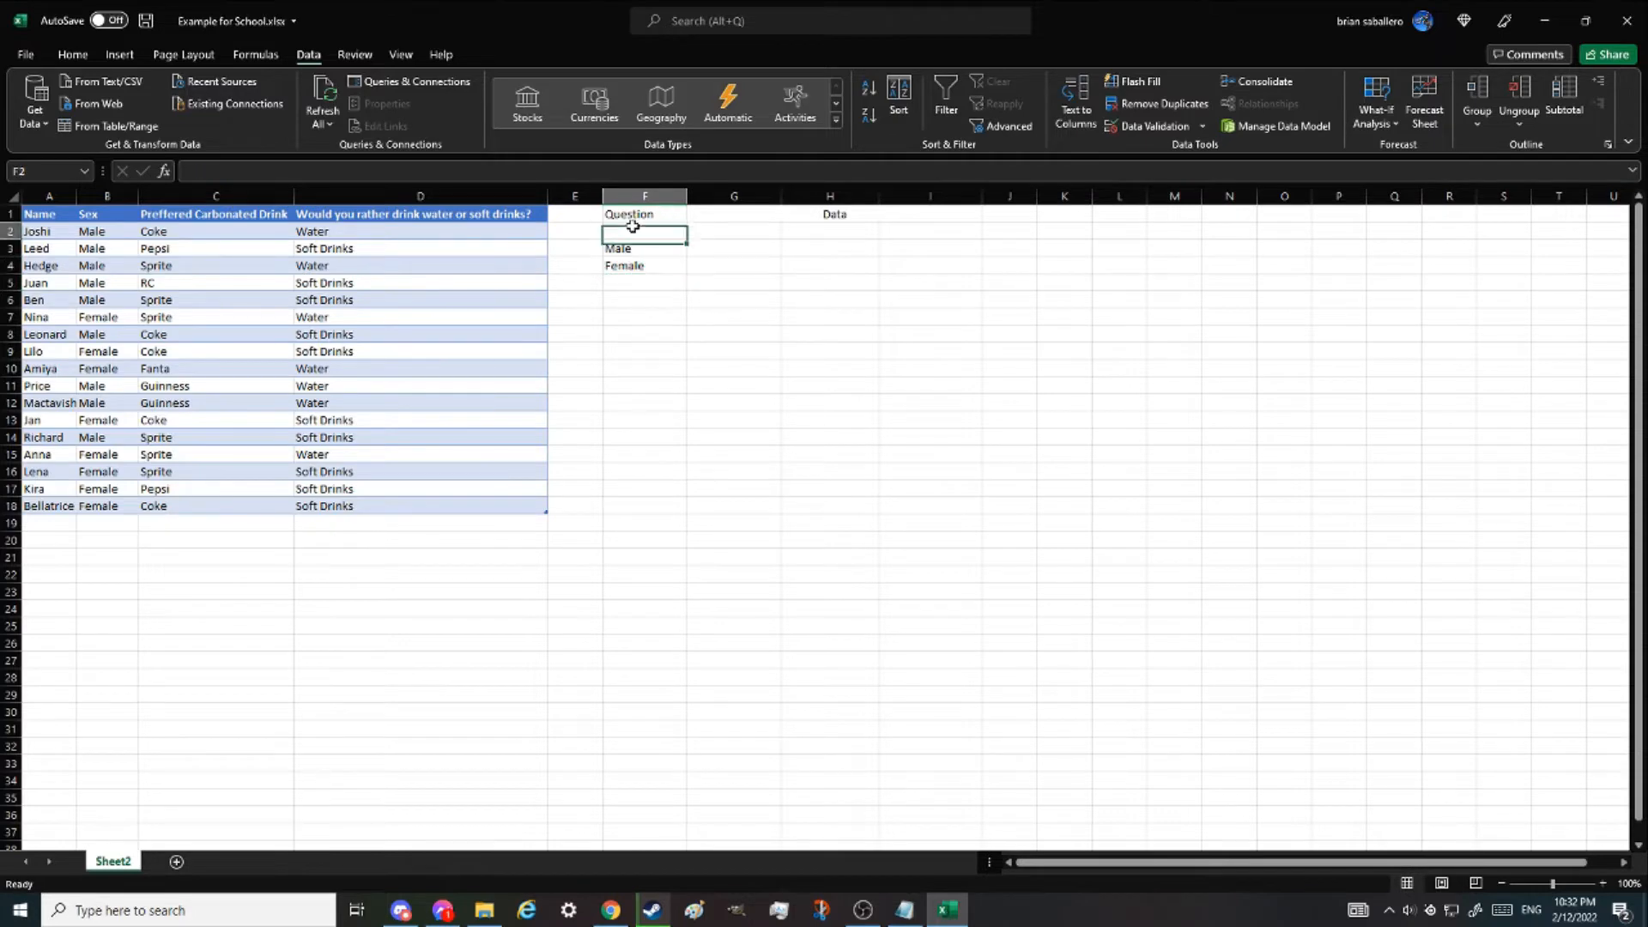
{"action": "type", "text": "Sex"}
{"action": "left_click", "coordinate": [664, 264]}
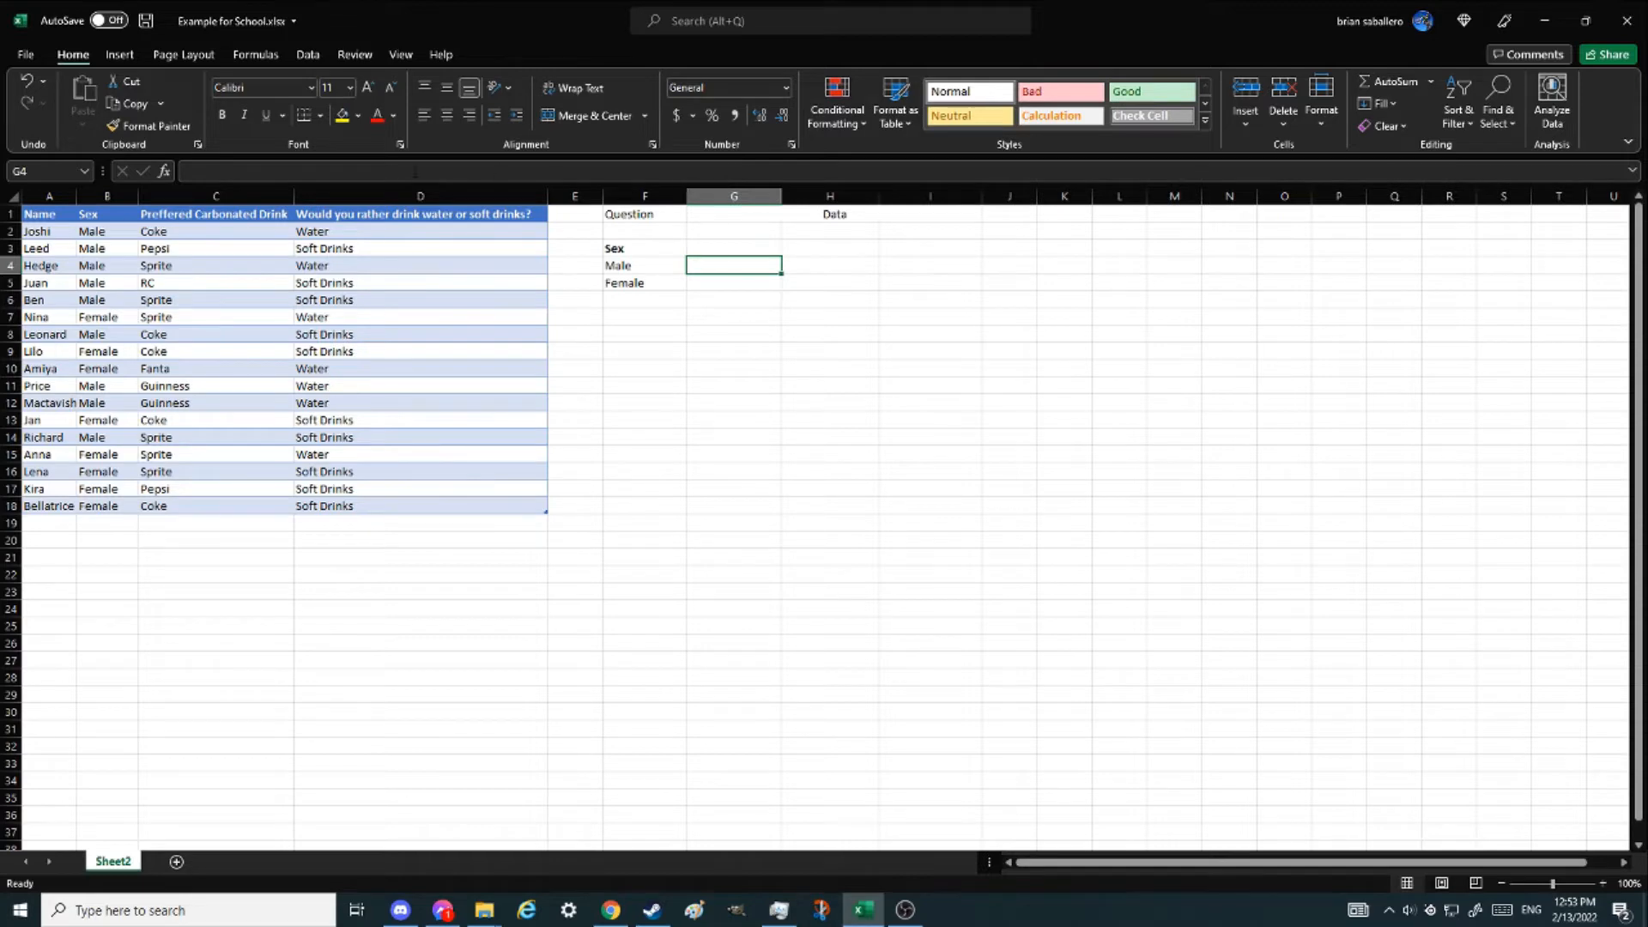
- Start a COUNTIFS formula in the cell beside Male and open its function arguments
{"action": "type", "text": "=cou"}
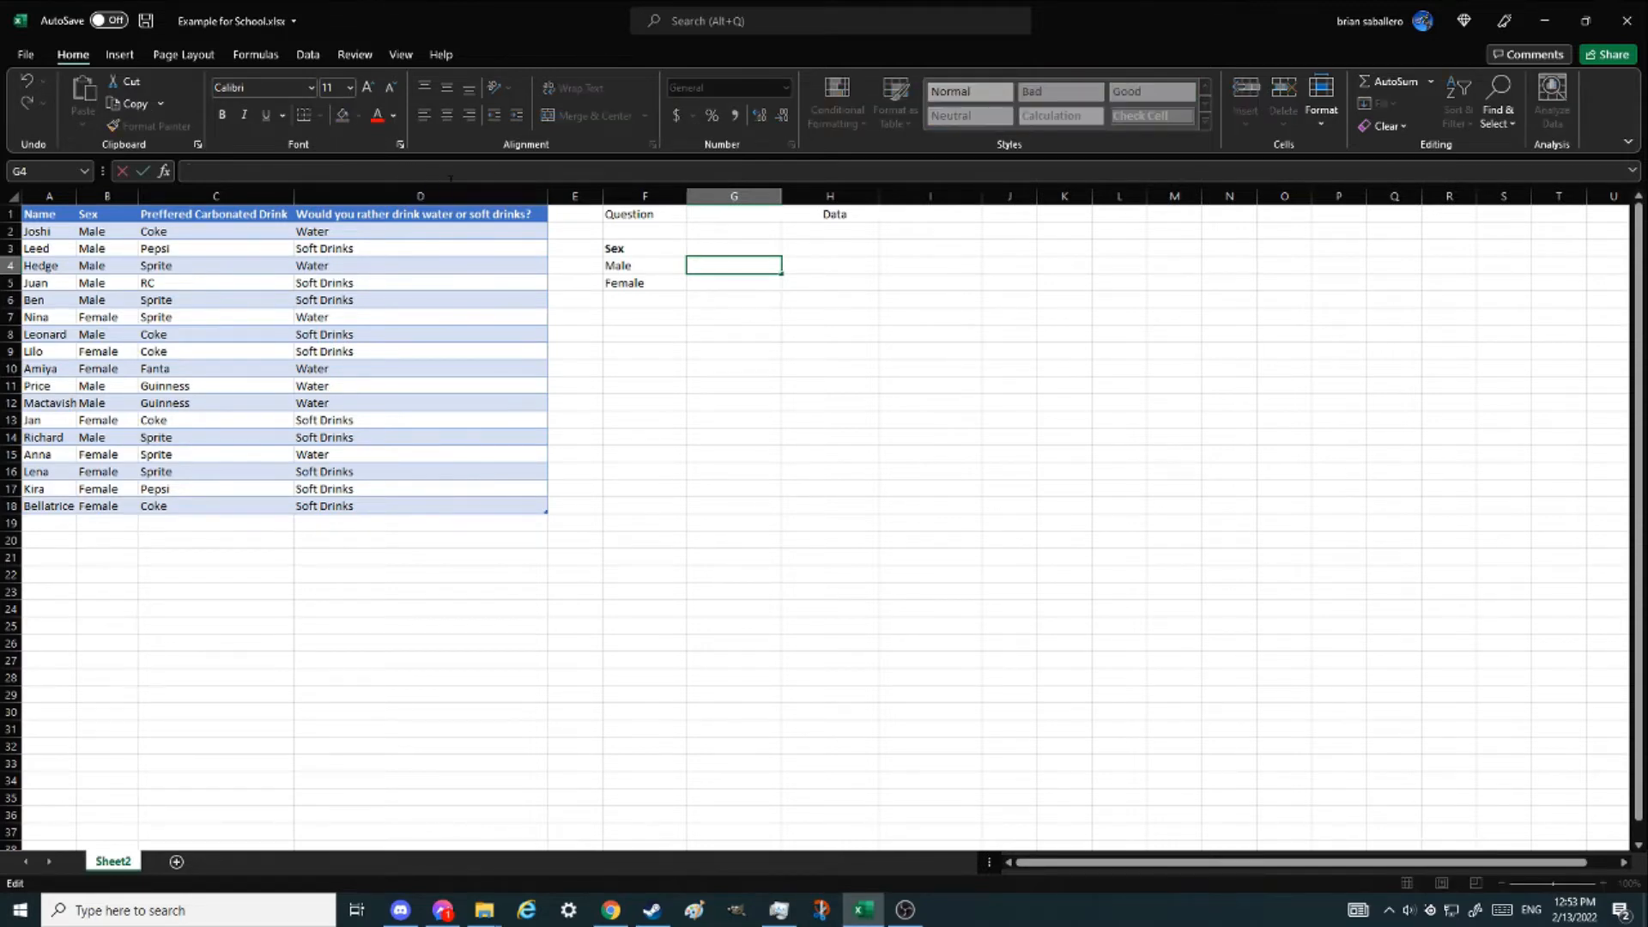
{"action": "type", "text": "nt"}
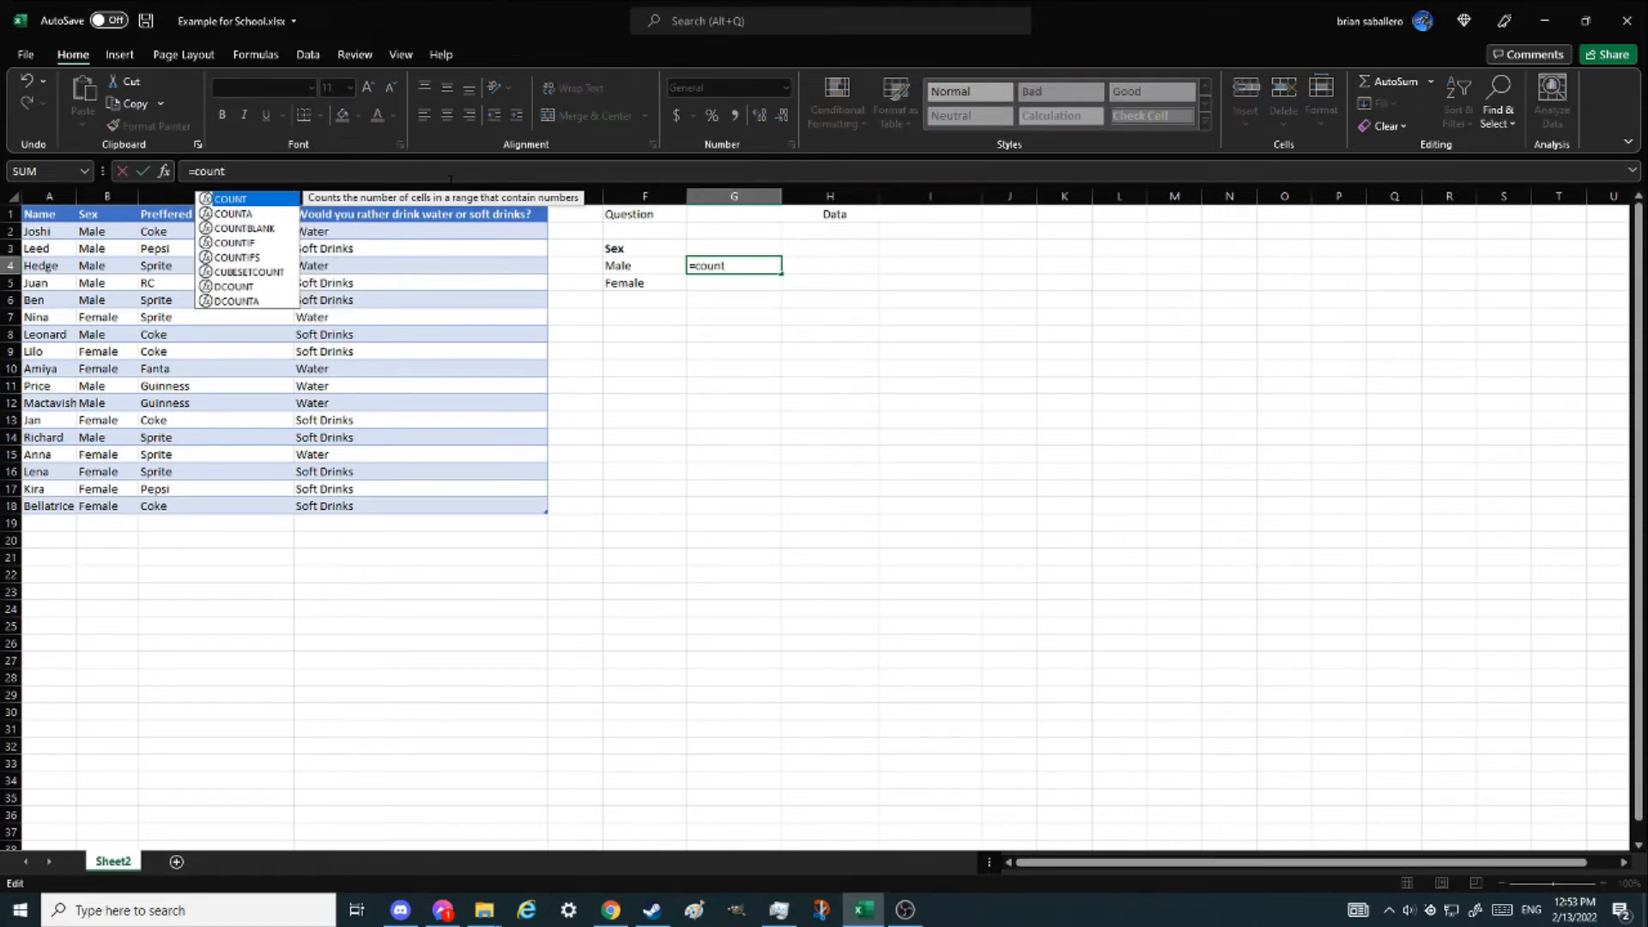
{"action": "type", "text": "ifs"}
{"action": "key", "text": "BackSpace"}
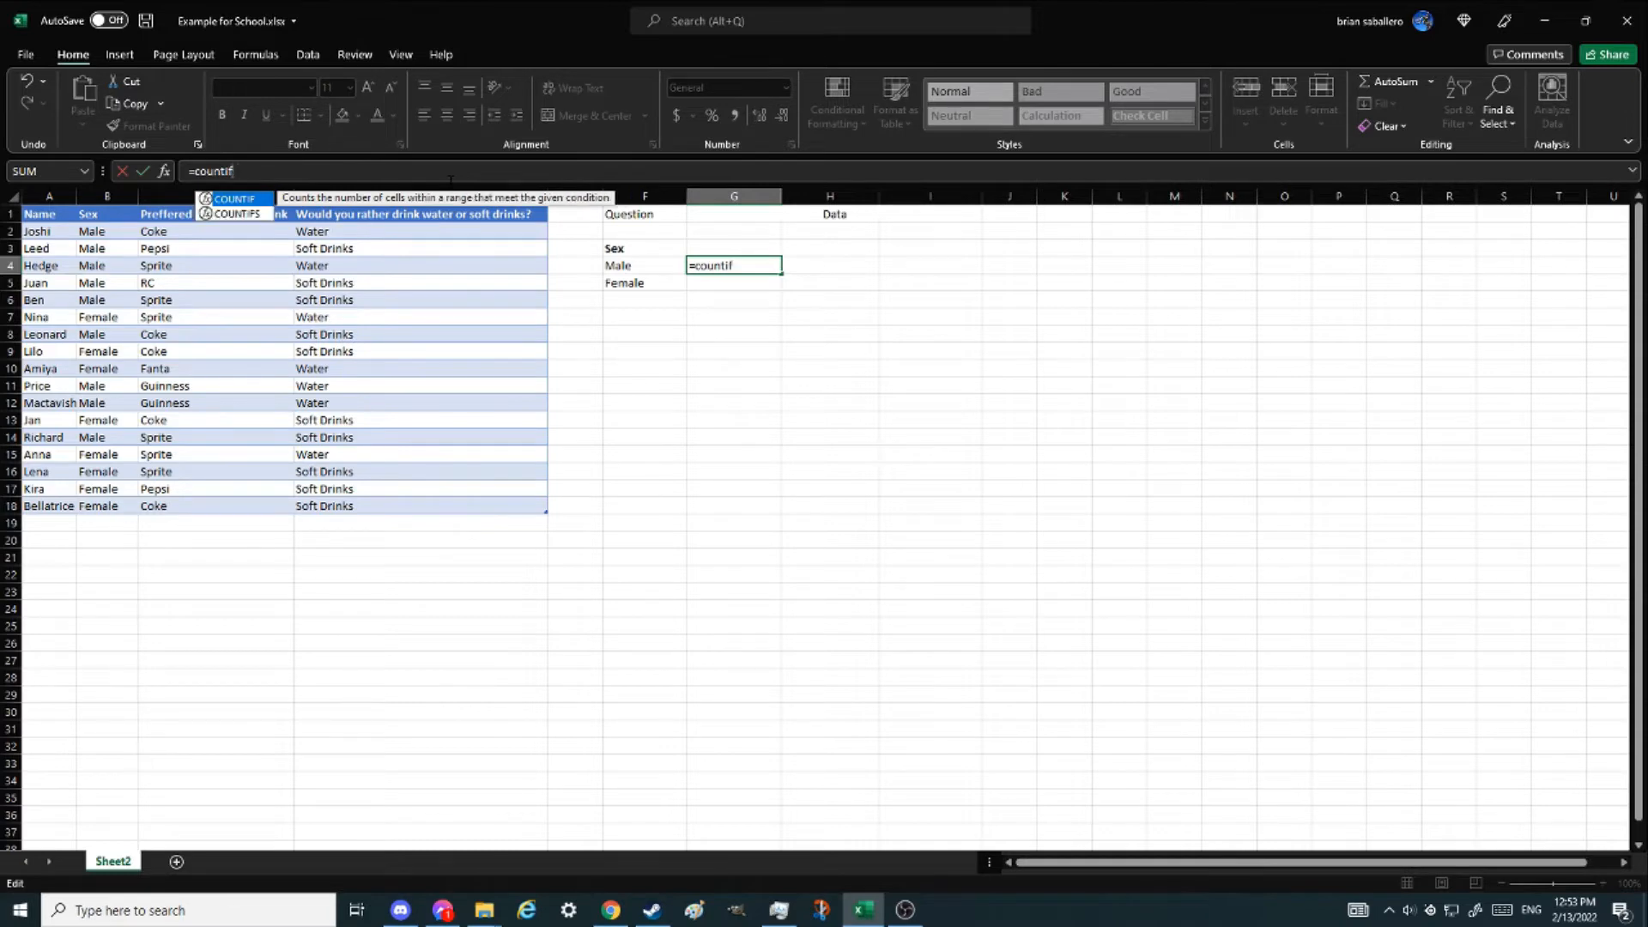
{"action": "double_click", "coordinate": [245, 215]}
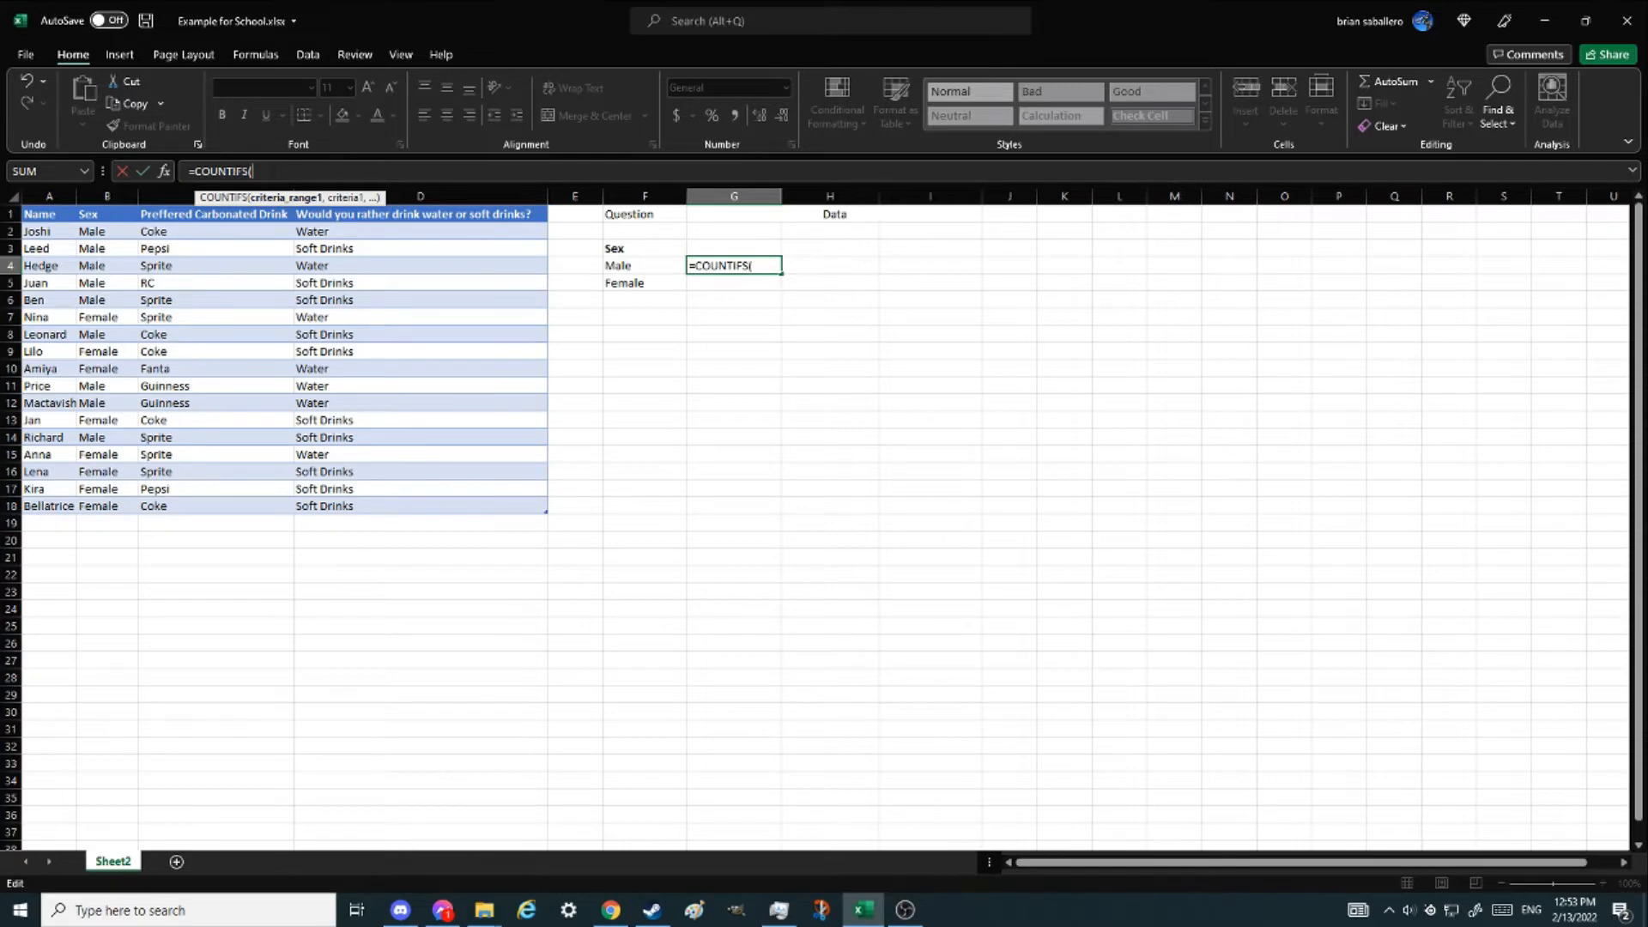
{"action": "left_click", "coordinate": [164, 172]}
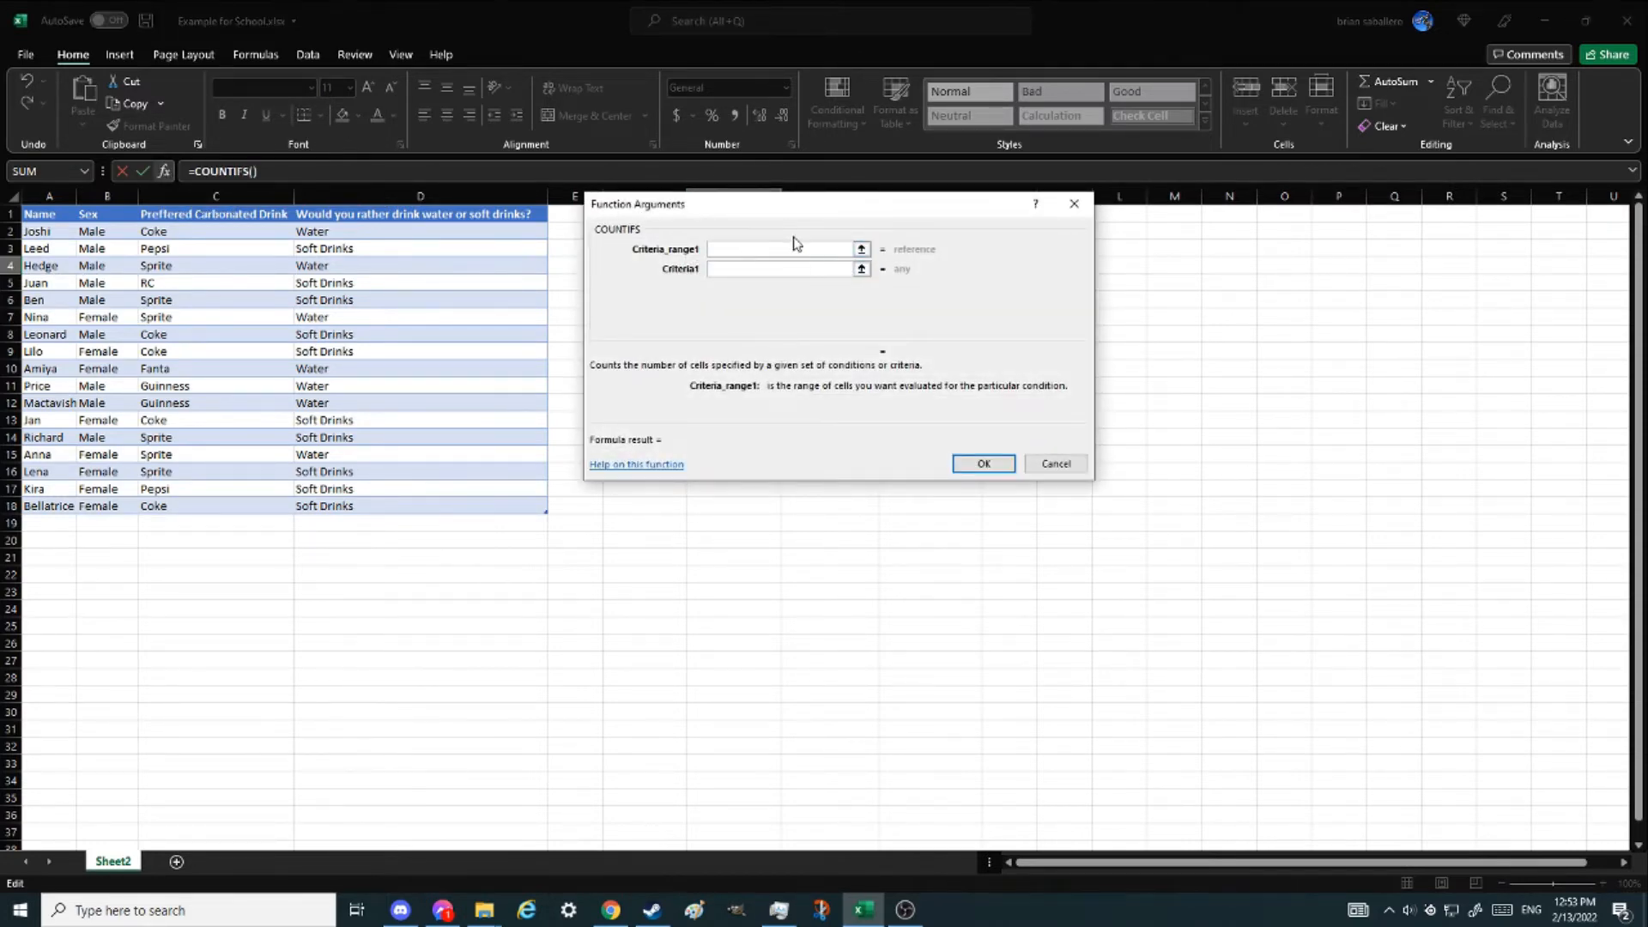
- Set Criteria_range1 to the table's Sex column
{"action": "left_click_drag", "start_coordinate": [833, 209], "coordinate": [849, 261]}
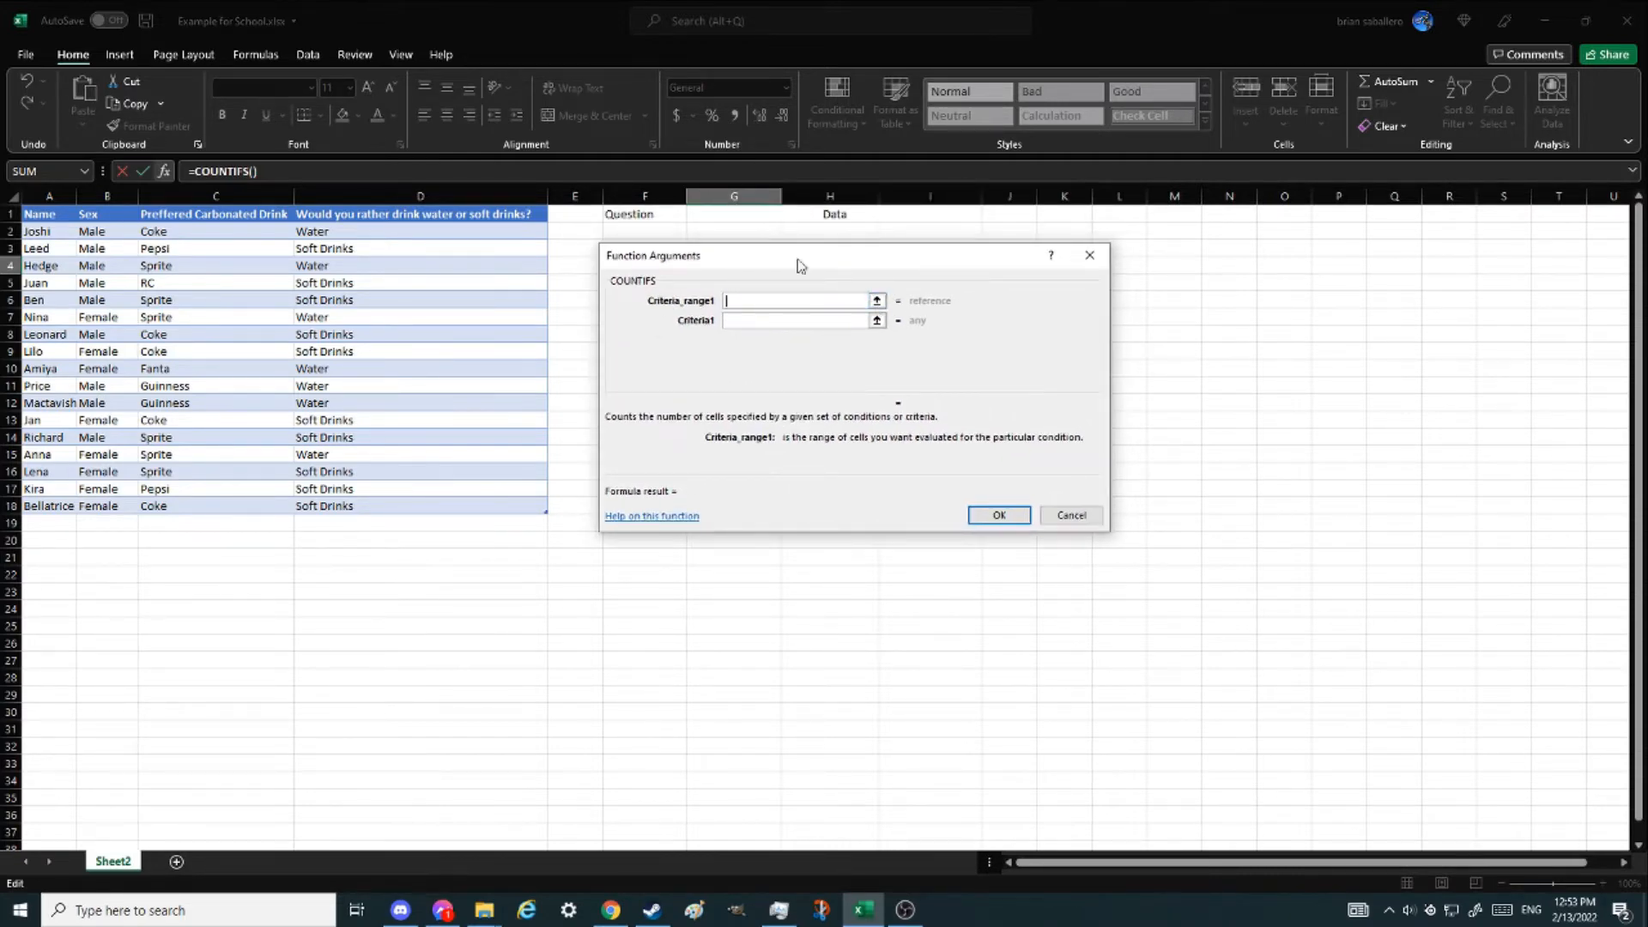
{"action": "left_click", "coordinate": [877, 302]}
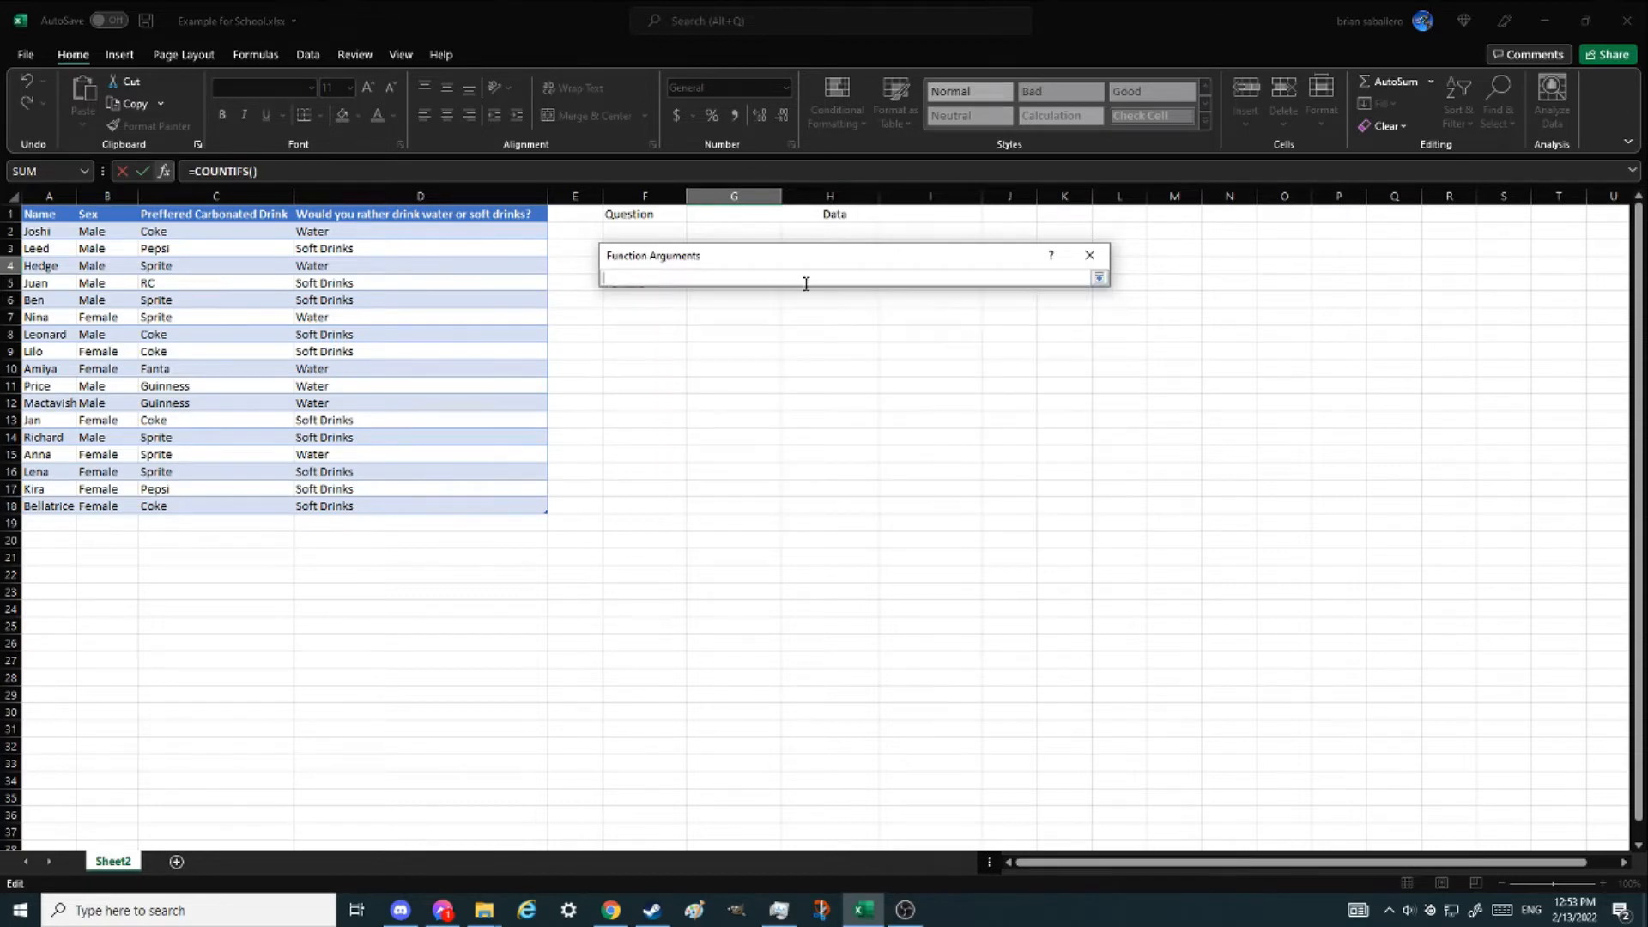
{"action": "left_click", "coordinate": [101, 209]}
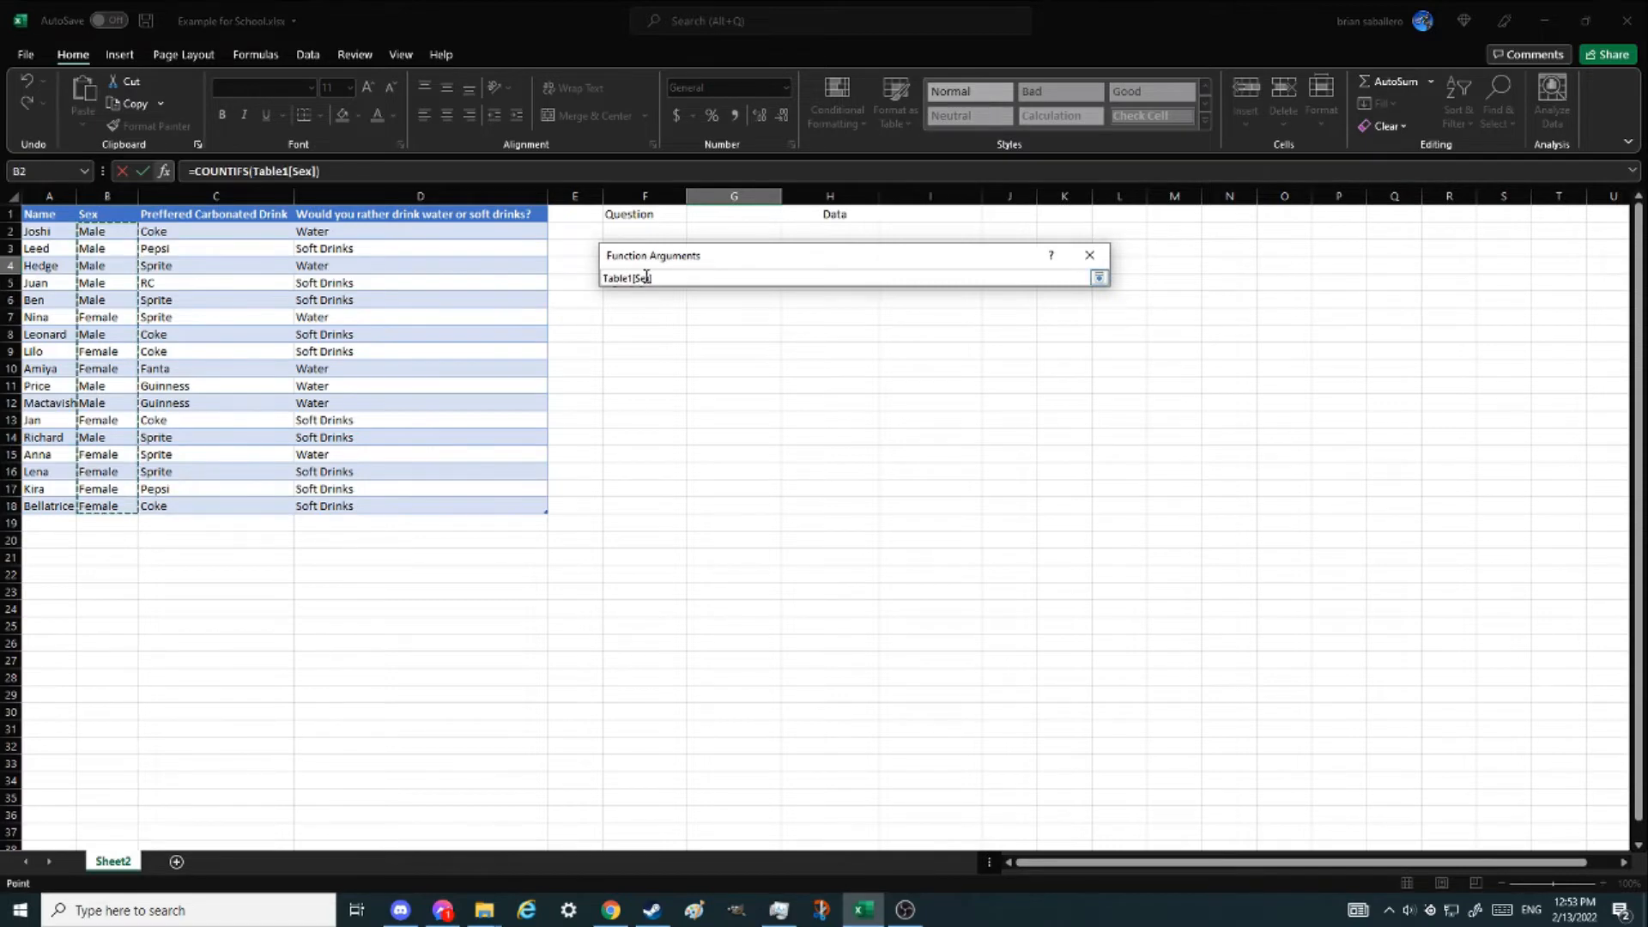
{"action": "left_click", "coordinate": [1098, 278]}
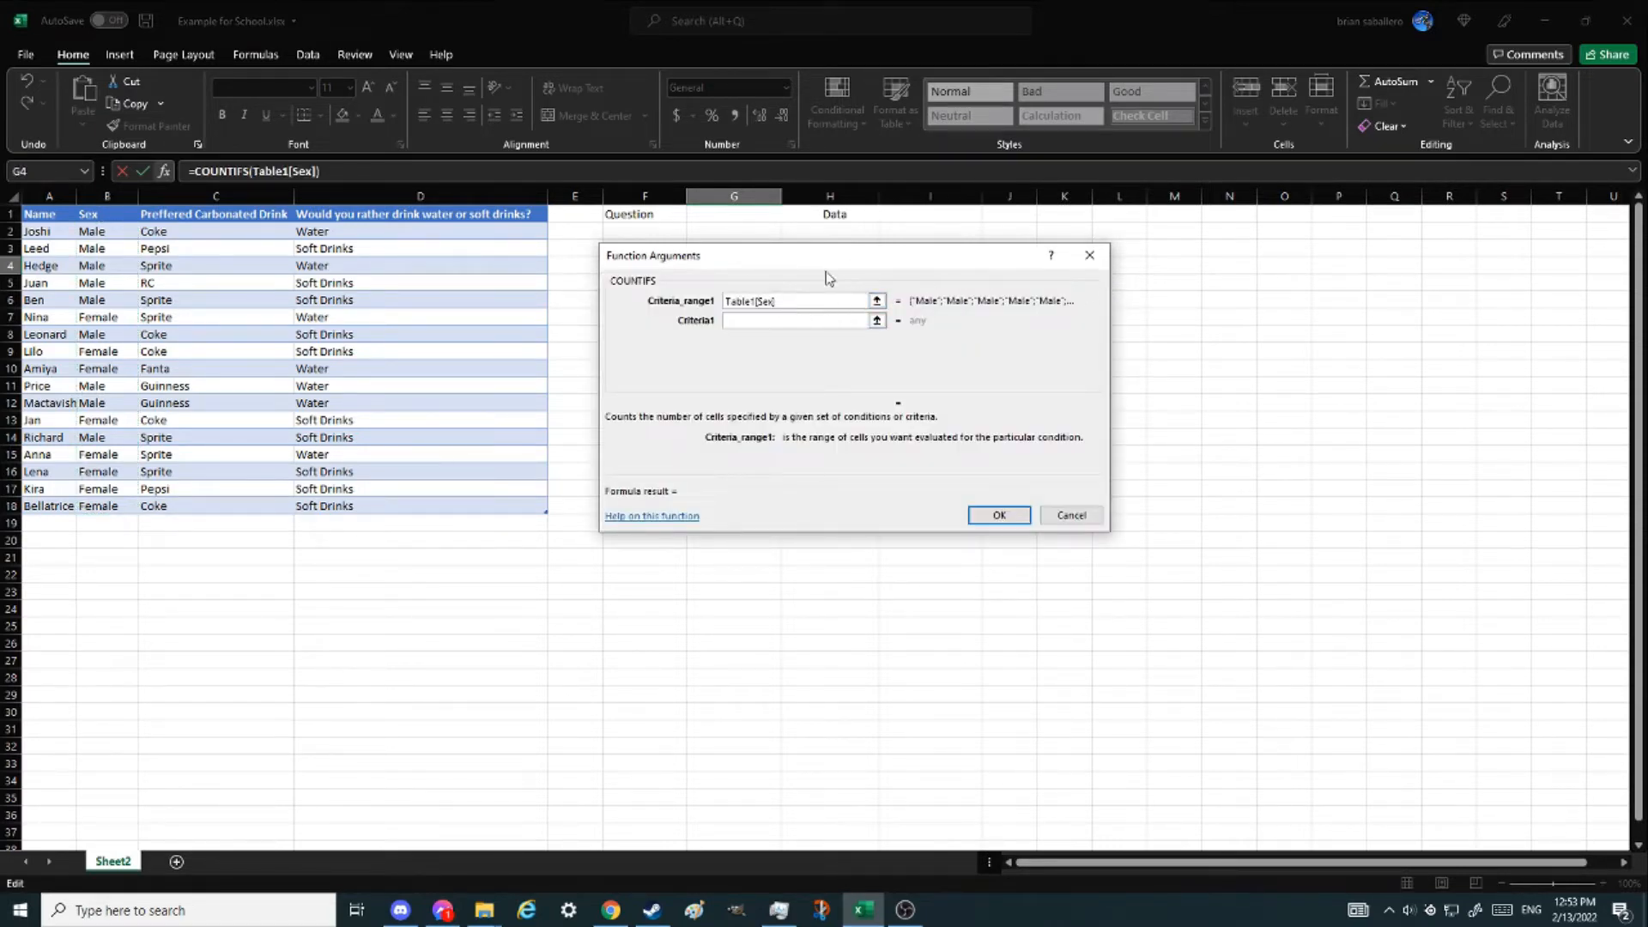
{"action": "left_click_drag", "start_coordinate": [845, 258], "coordinate": [1056, 273]}
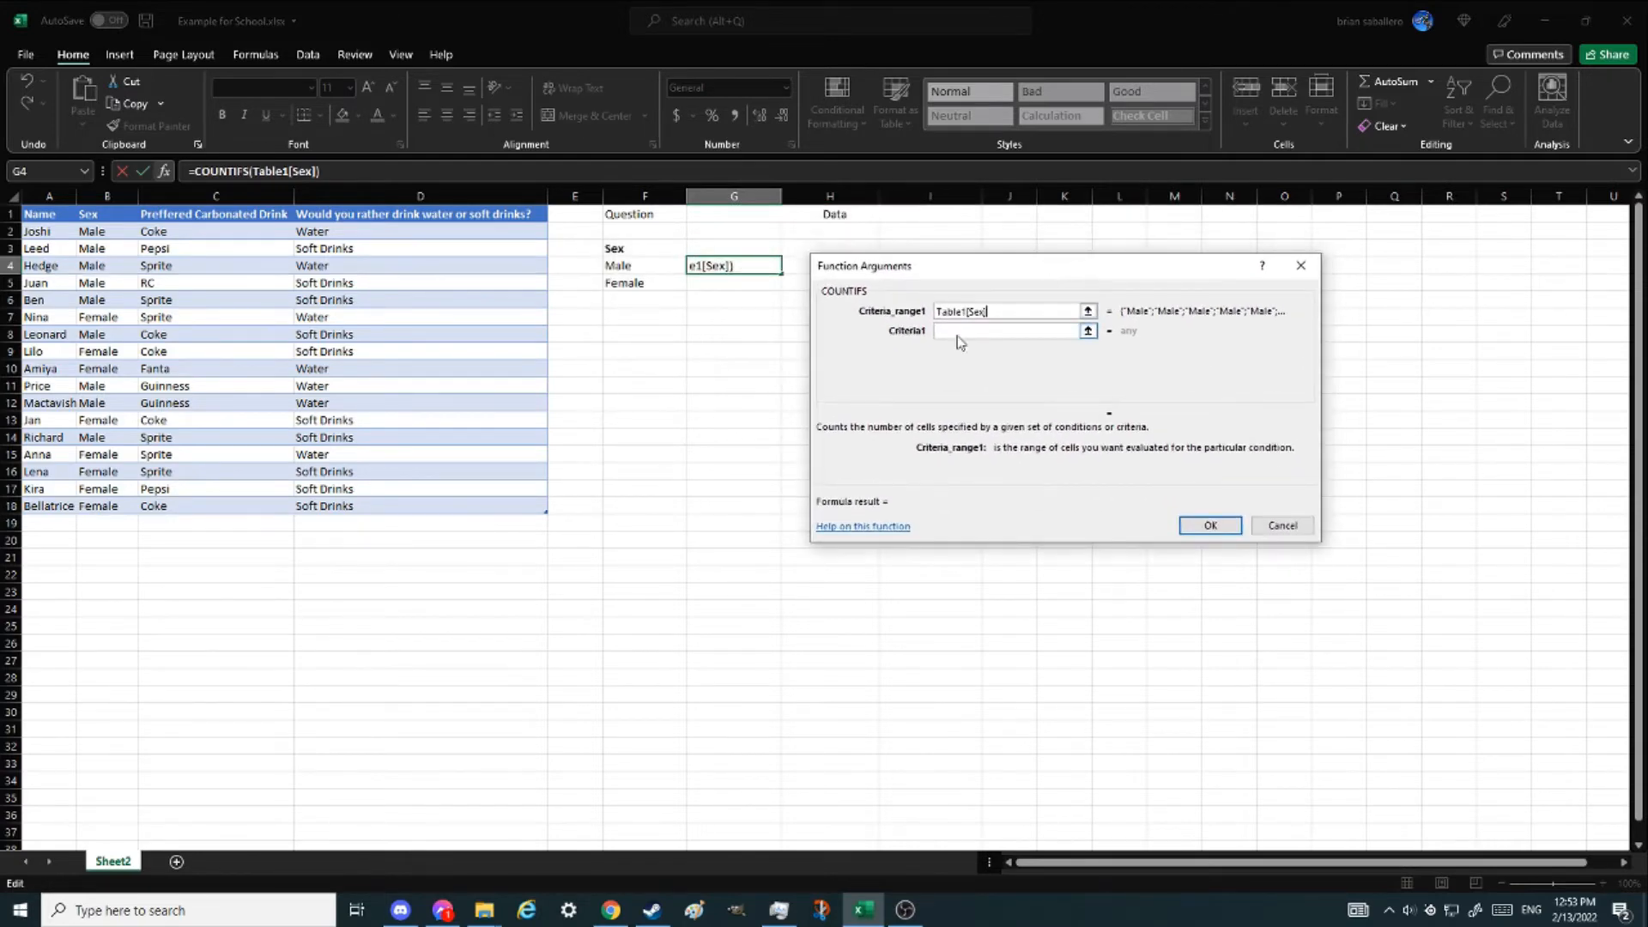
- Set Criteria1 to "Male" and confirm the COUNTIFS formula
{"action": "left_click", "coordinate": [959, 332]}
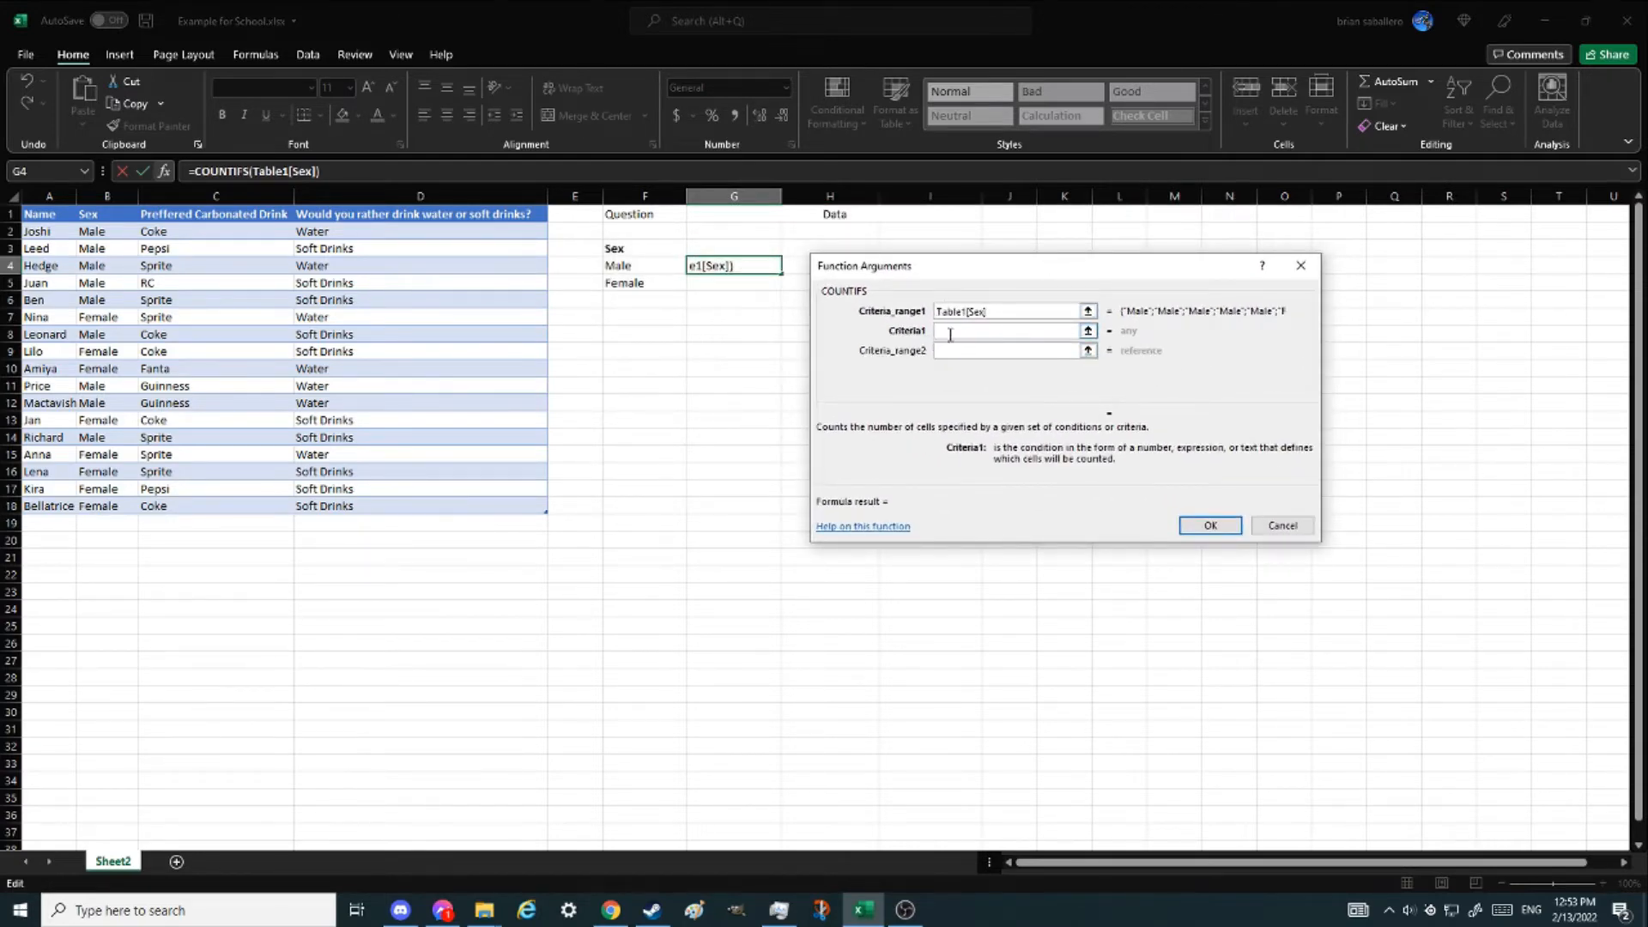
{"action": "type", "text": "\"Male\""}
{"action": "left_click", "coordinate": [1210, 525]}
{"action": "left_click", "coordinate": [1210, 528]}
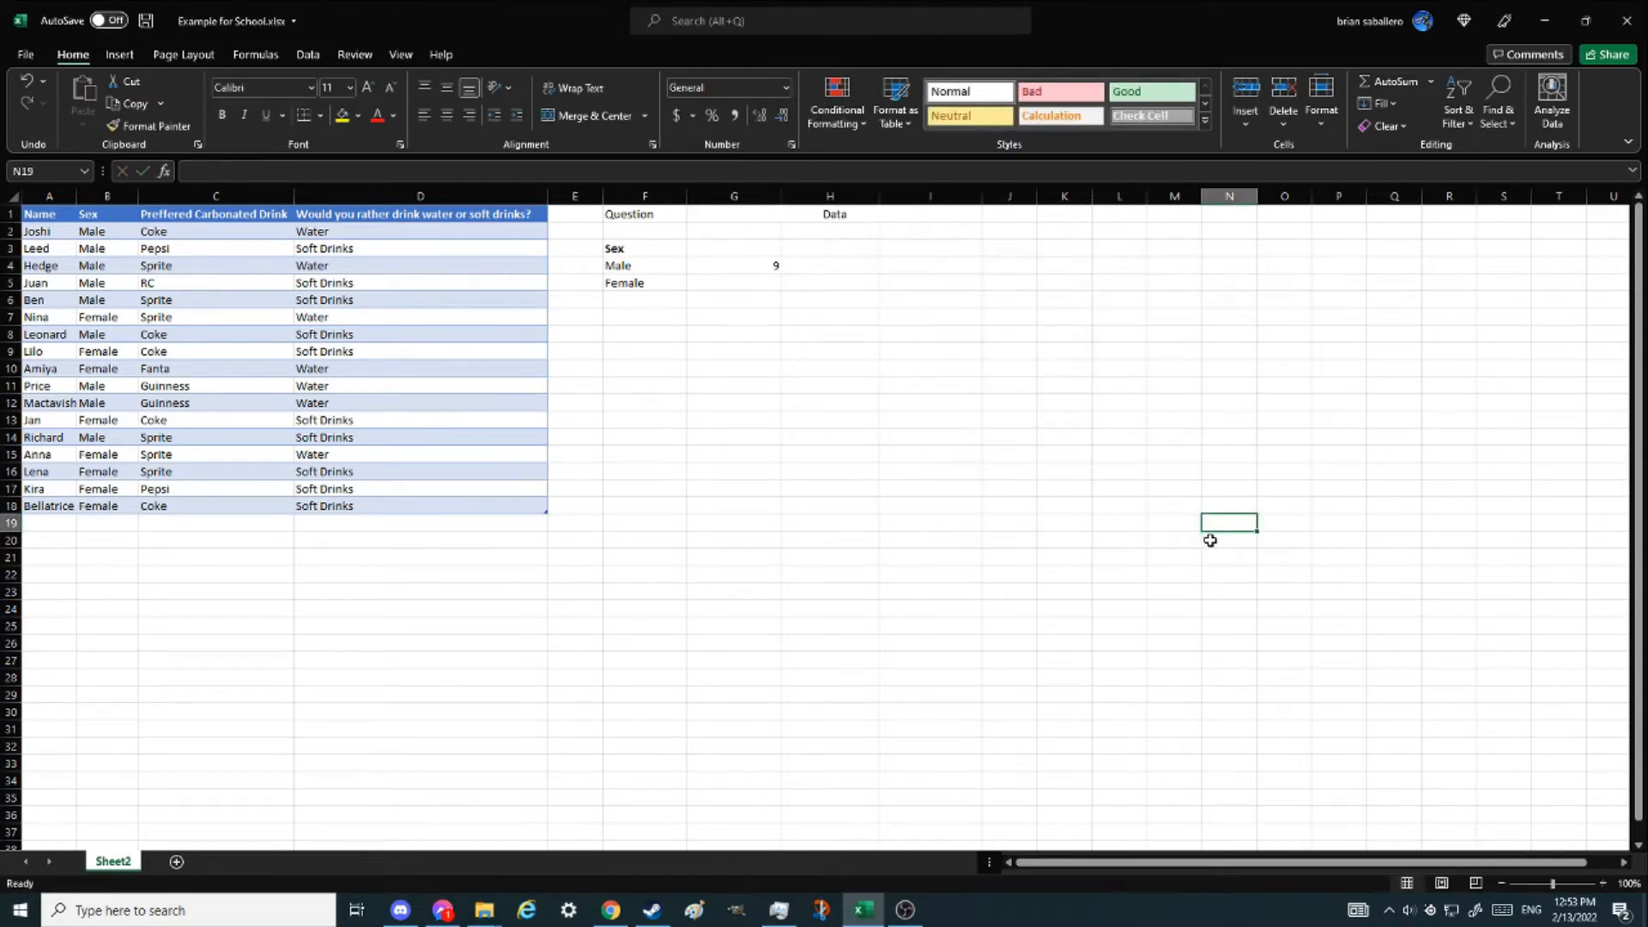
{"action": "left_click", "coordinate": [696, 317]}
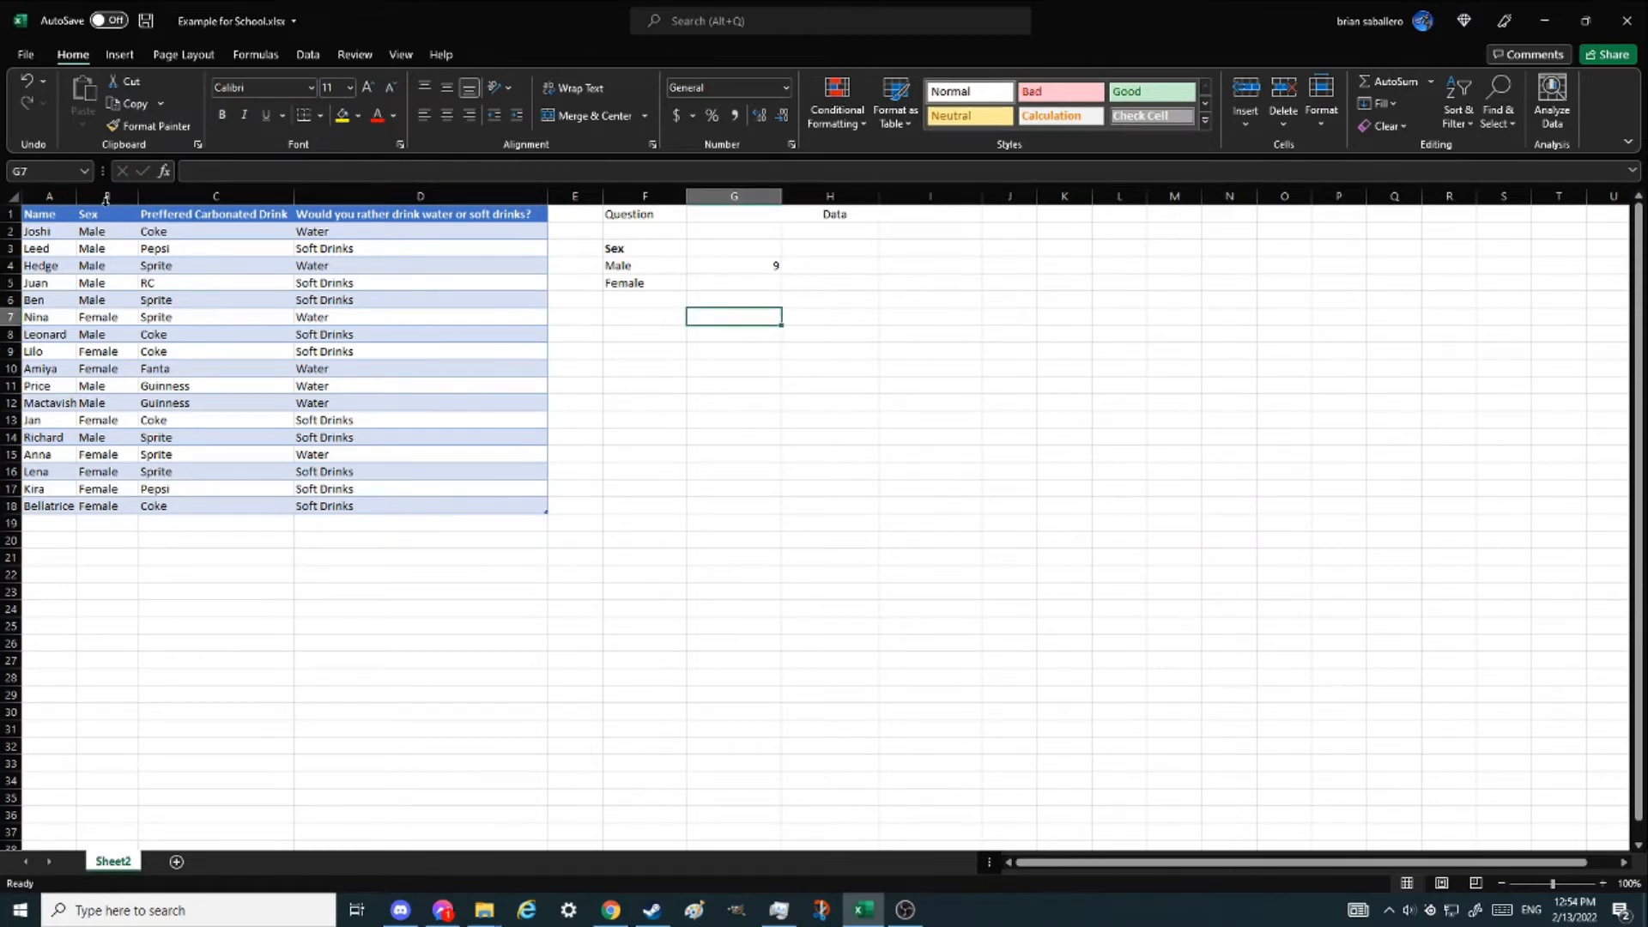
{"action": "left_click", "coordinate": [728, 266]}
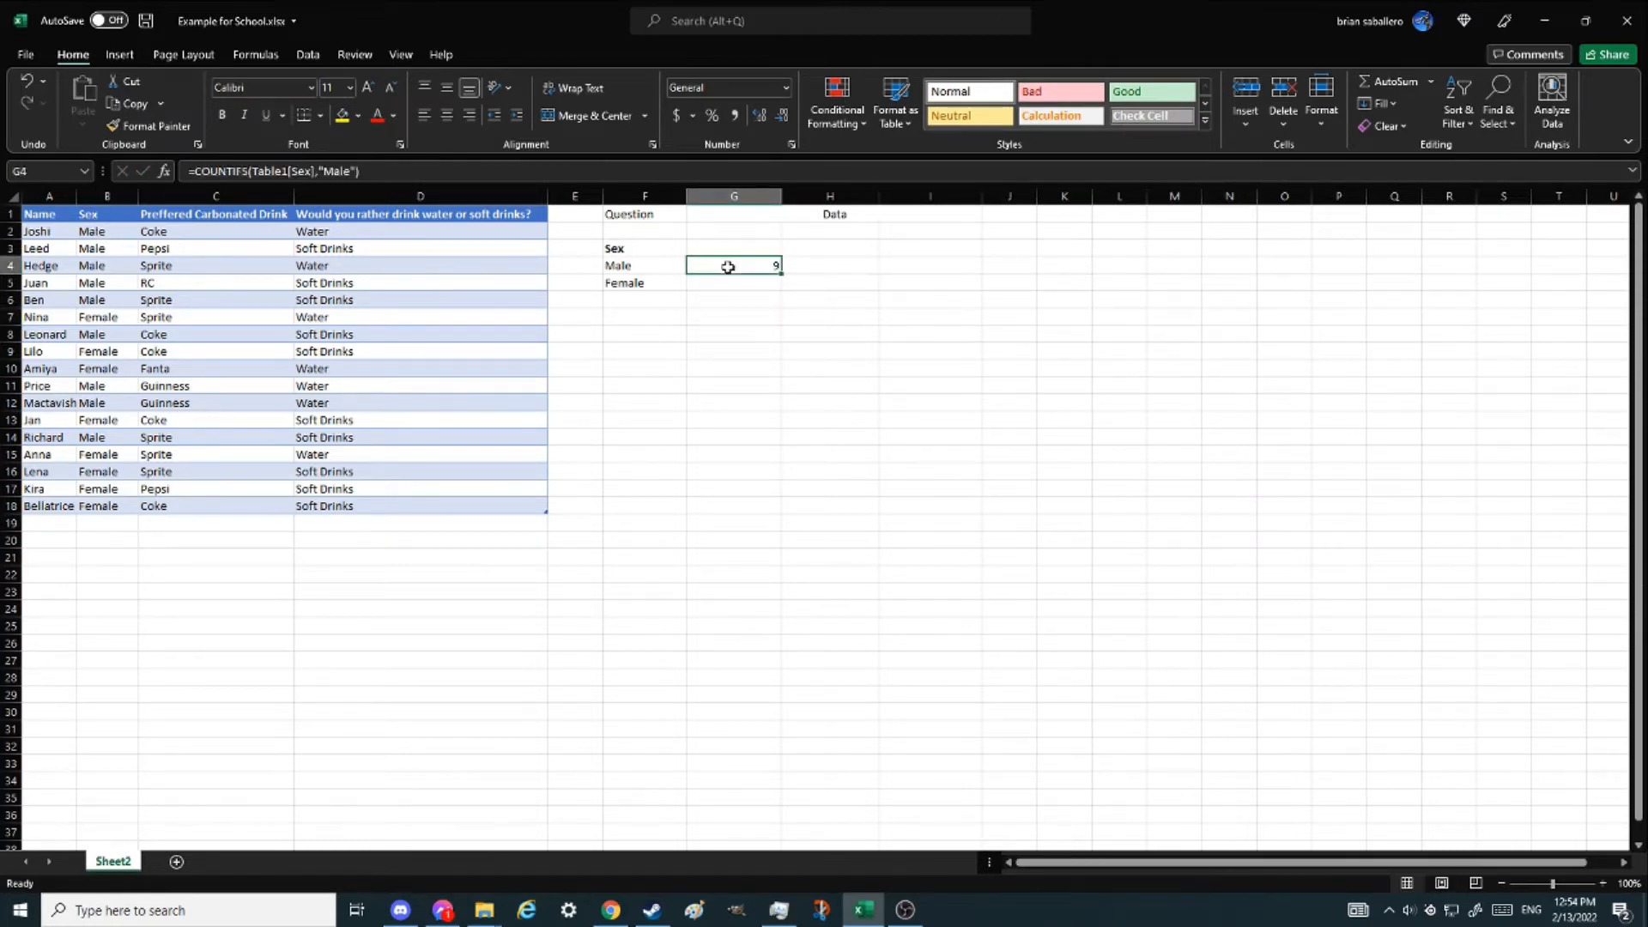
{"action": "key", "text": "BackSpace"}
{"action": "type", "text": ")"}
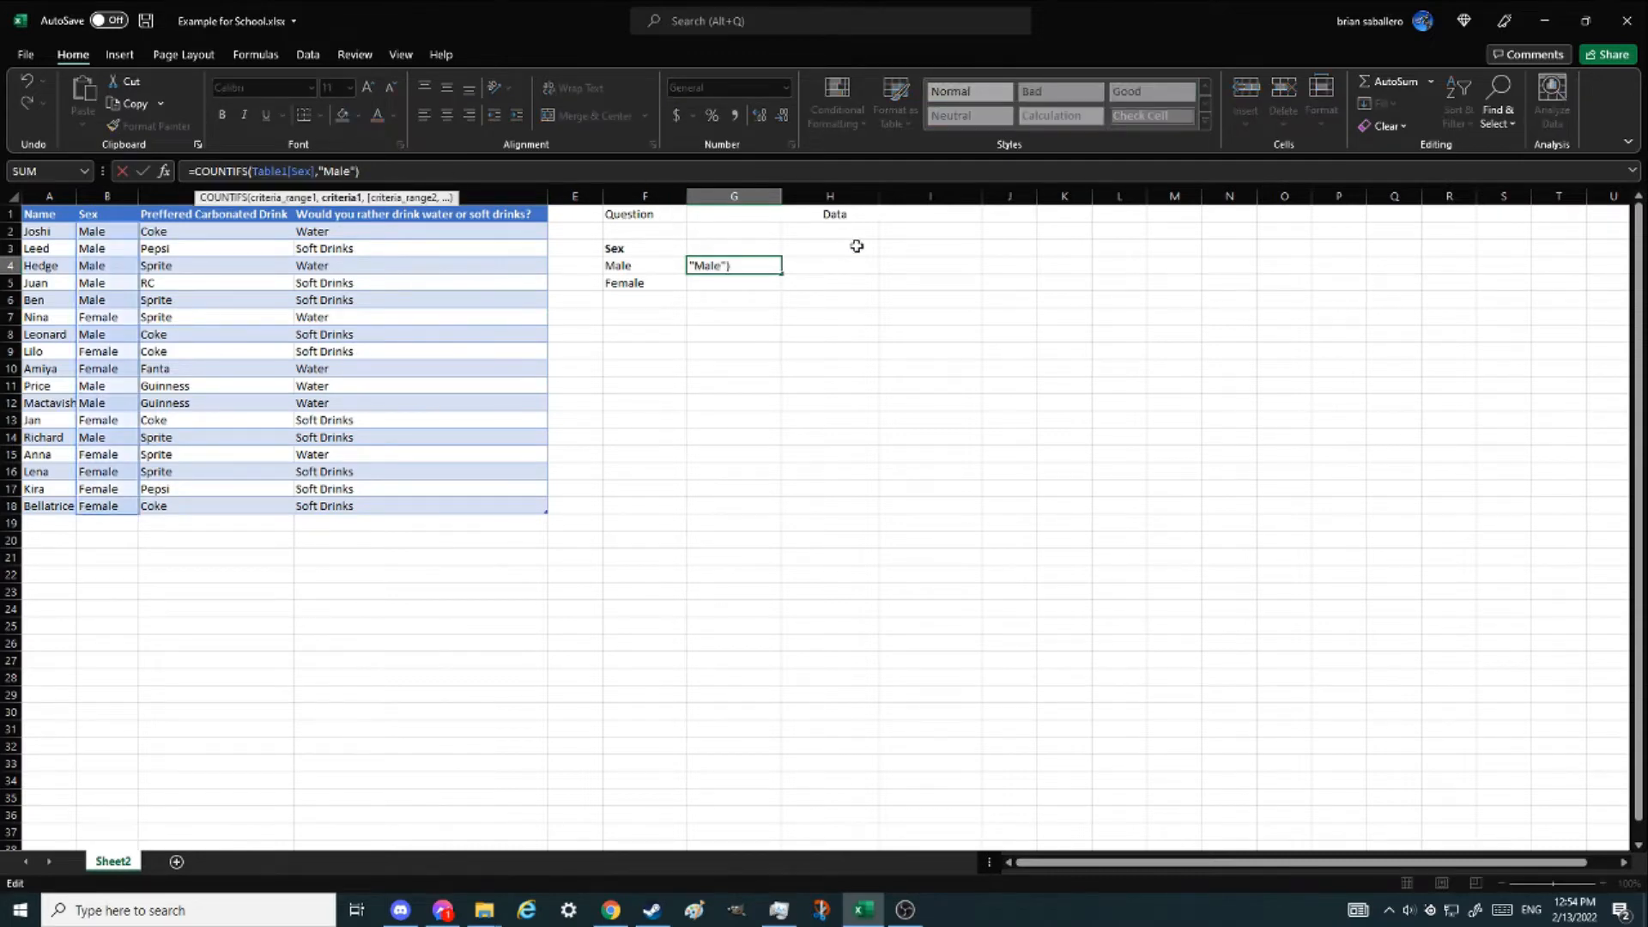
{"action": "key", "text": "Escape"}
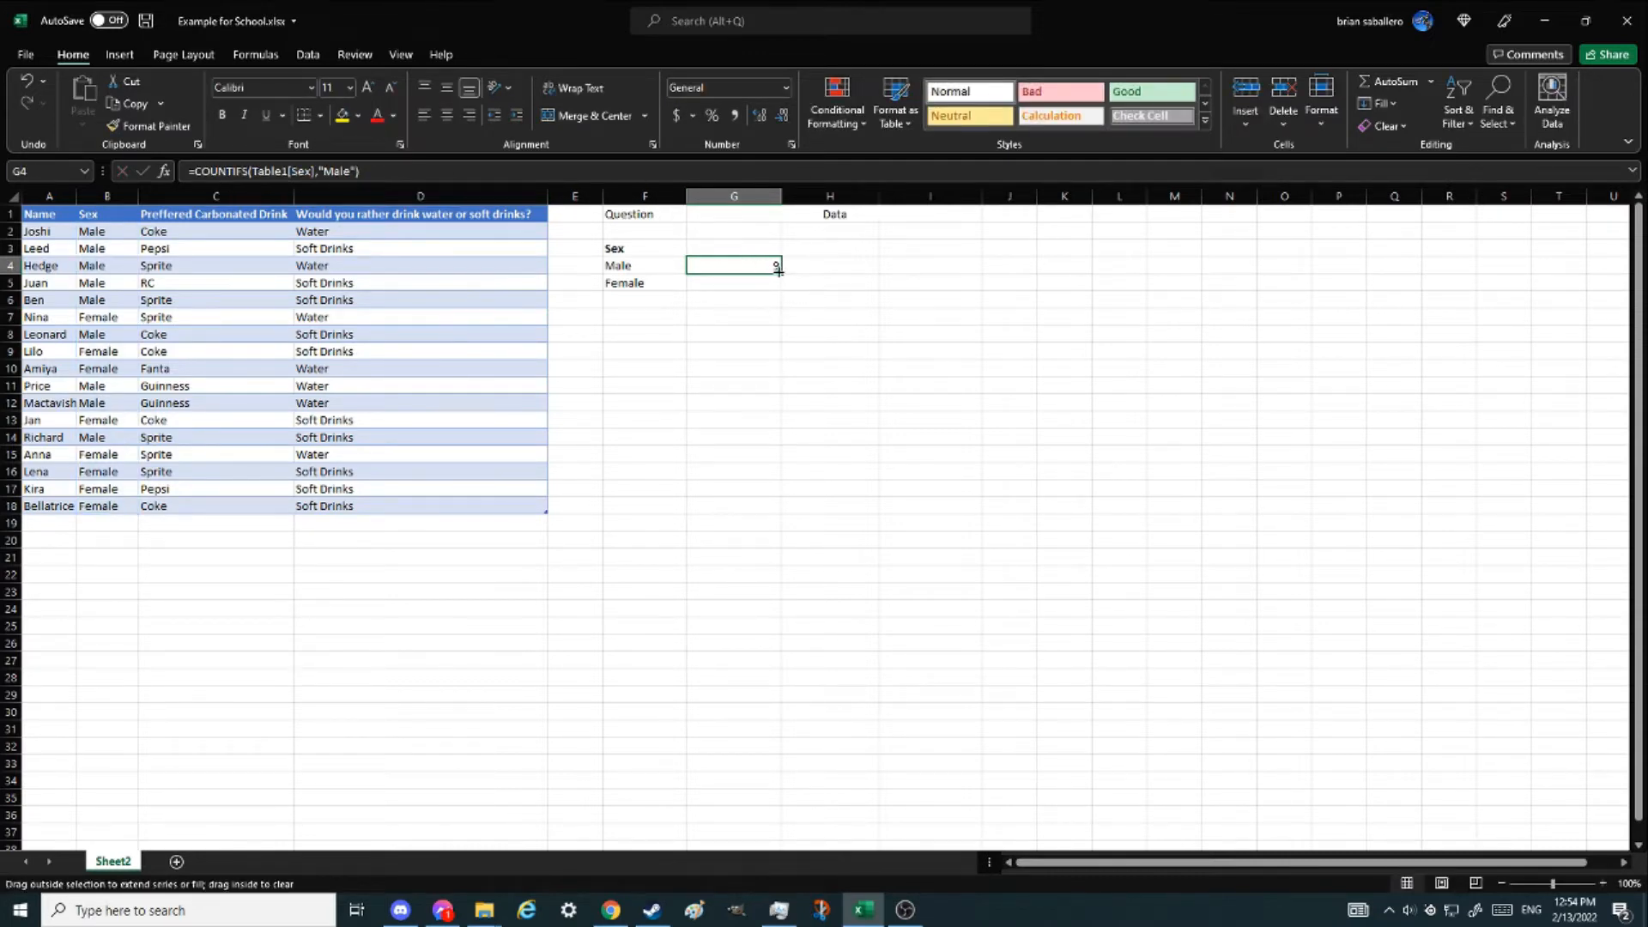
{"action": "left_click_drag", "start_coordinate": [778, 271], "coordinate": [776, 289]}
{"action": "left_click", "coordinate": [755, 283]}
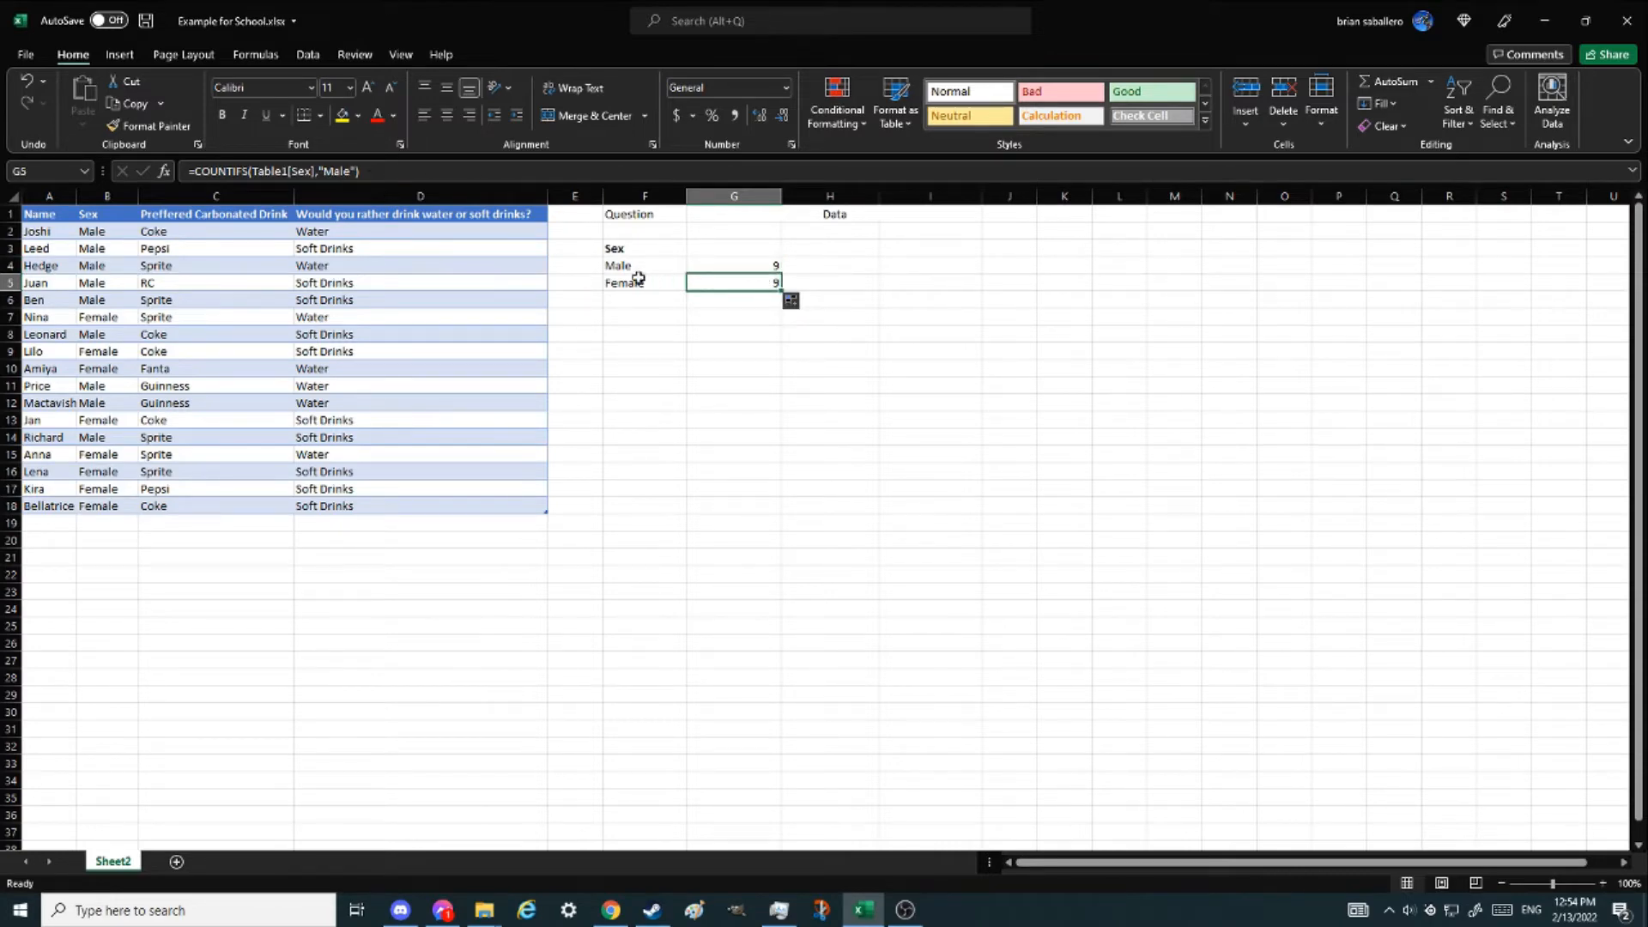
{"action": "key", "text": "Delete"}
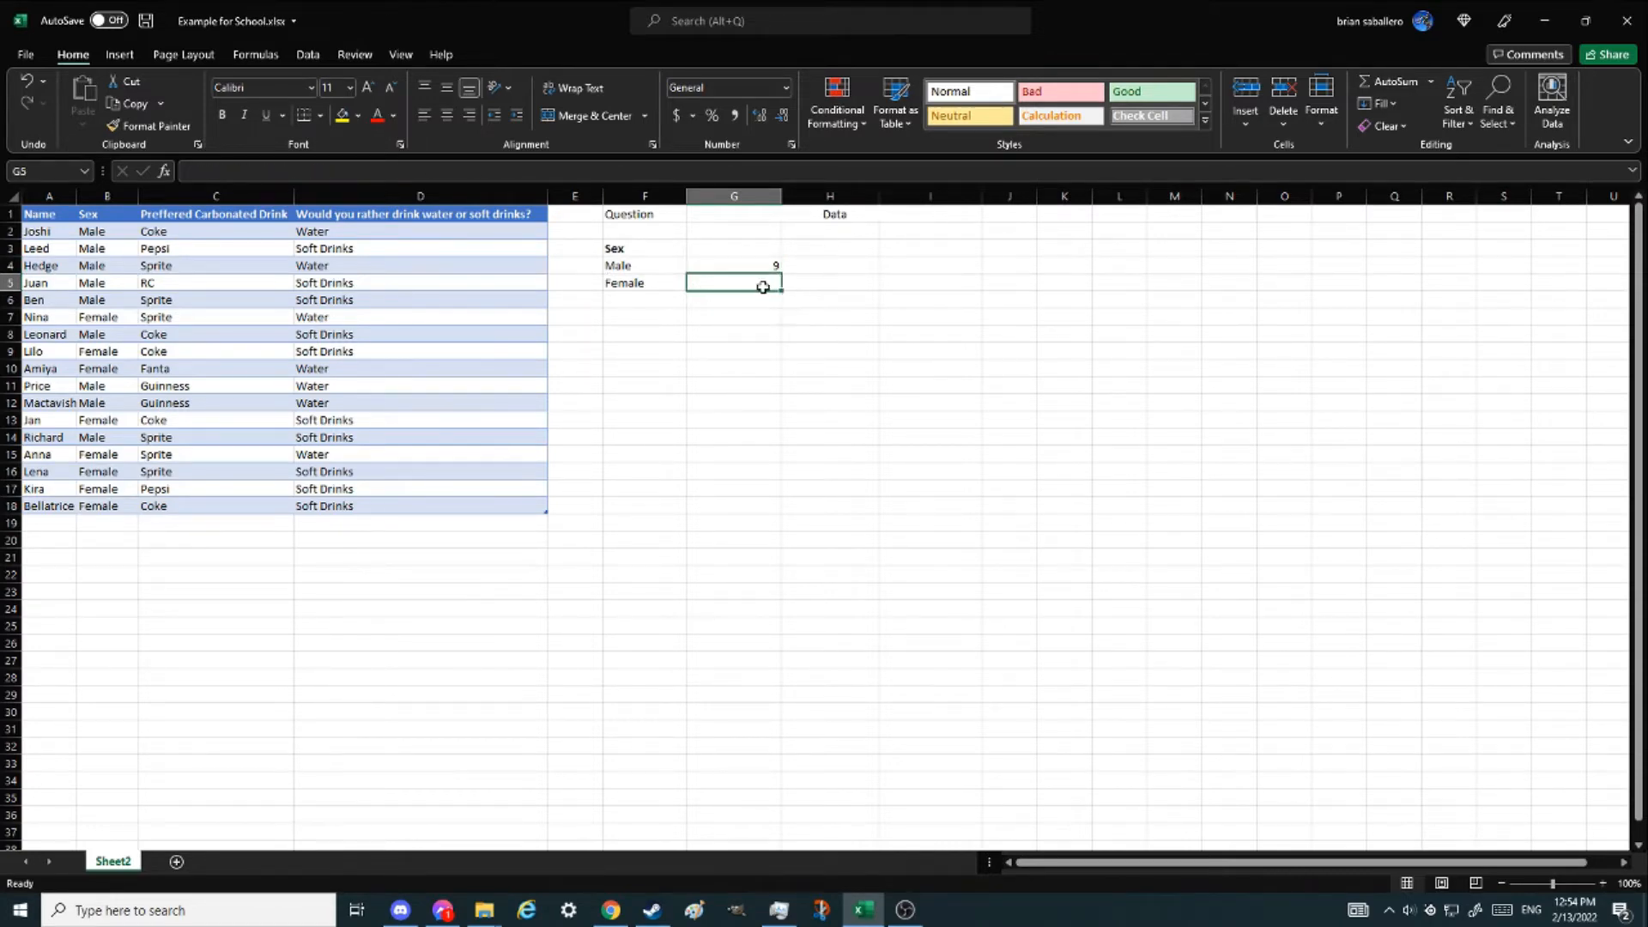
- Change the Male count's Criteria1 to a reference to cell F4 and fill the formula down to the Female row
{"action": "left_click", "coordinate": [762, 262]}
{"action": "left_click", "coordinate": [351, 171]}
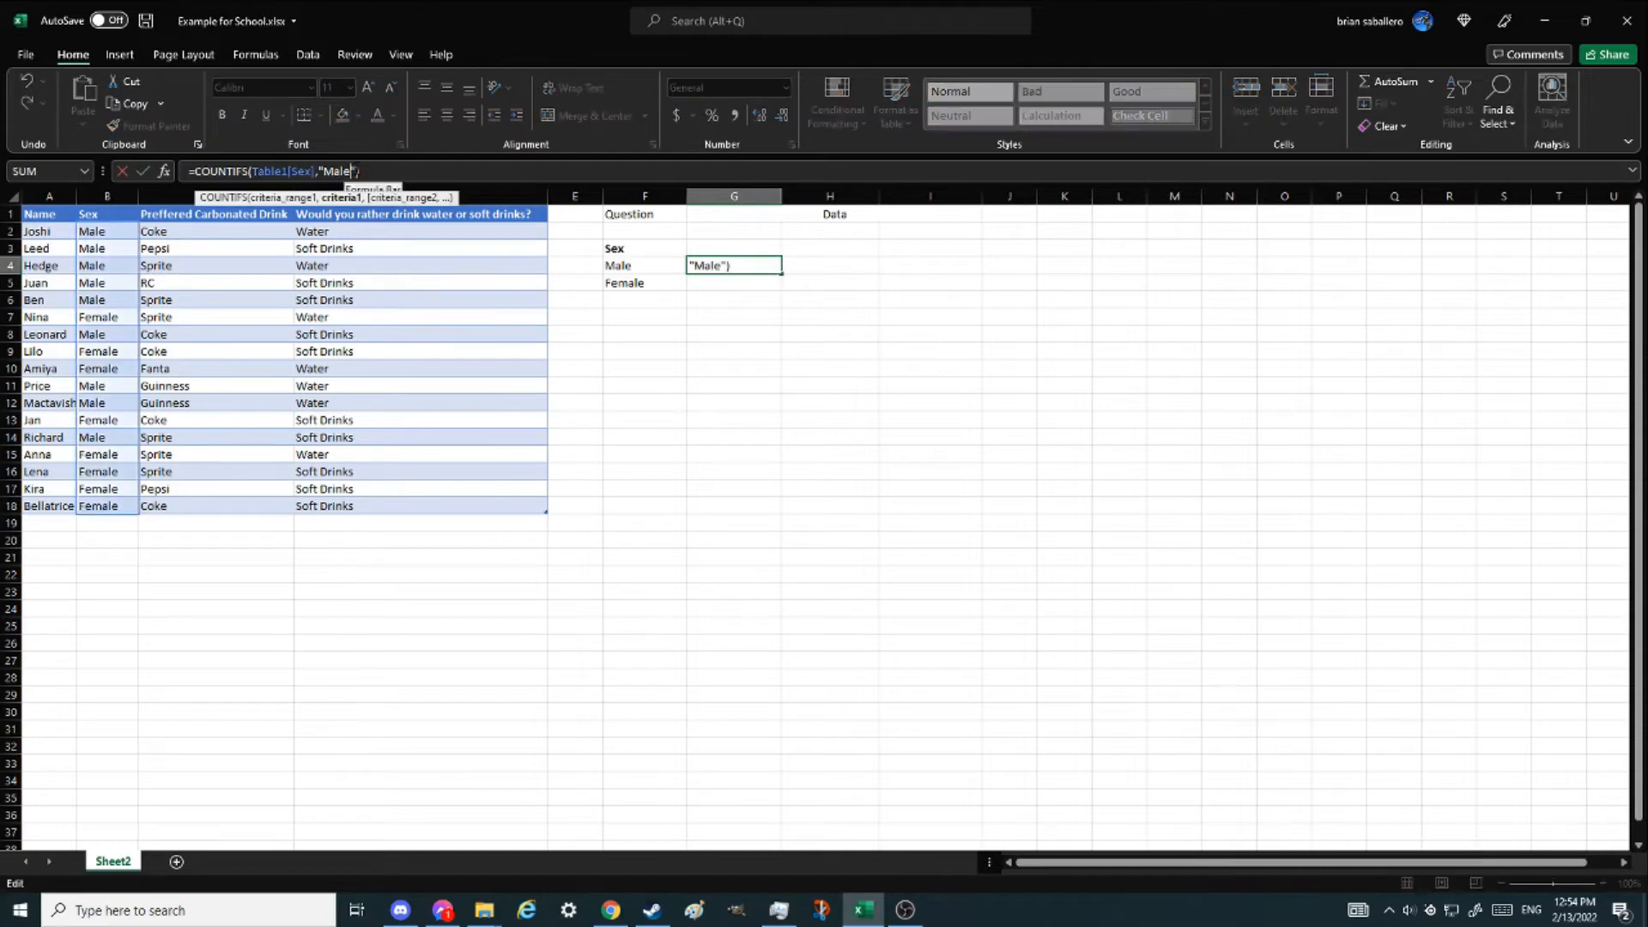
{"action": "left_click", "coordinate": [164, 171]}
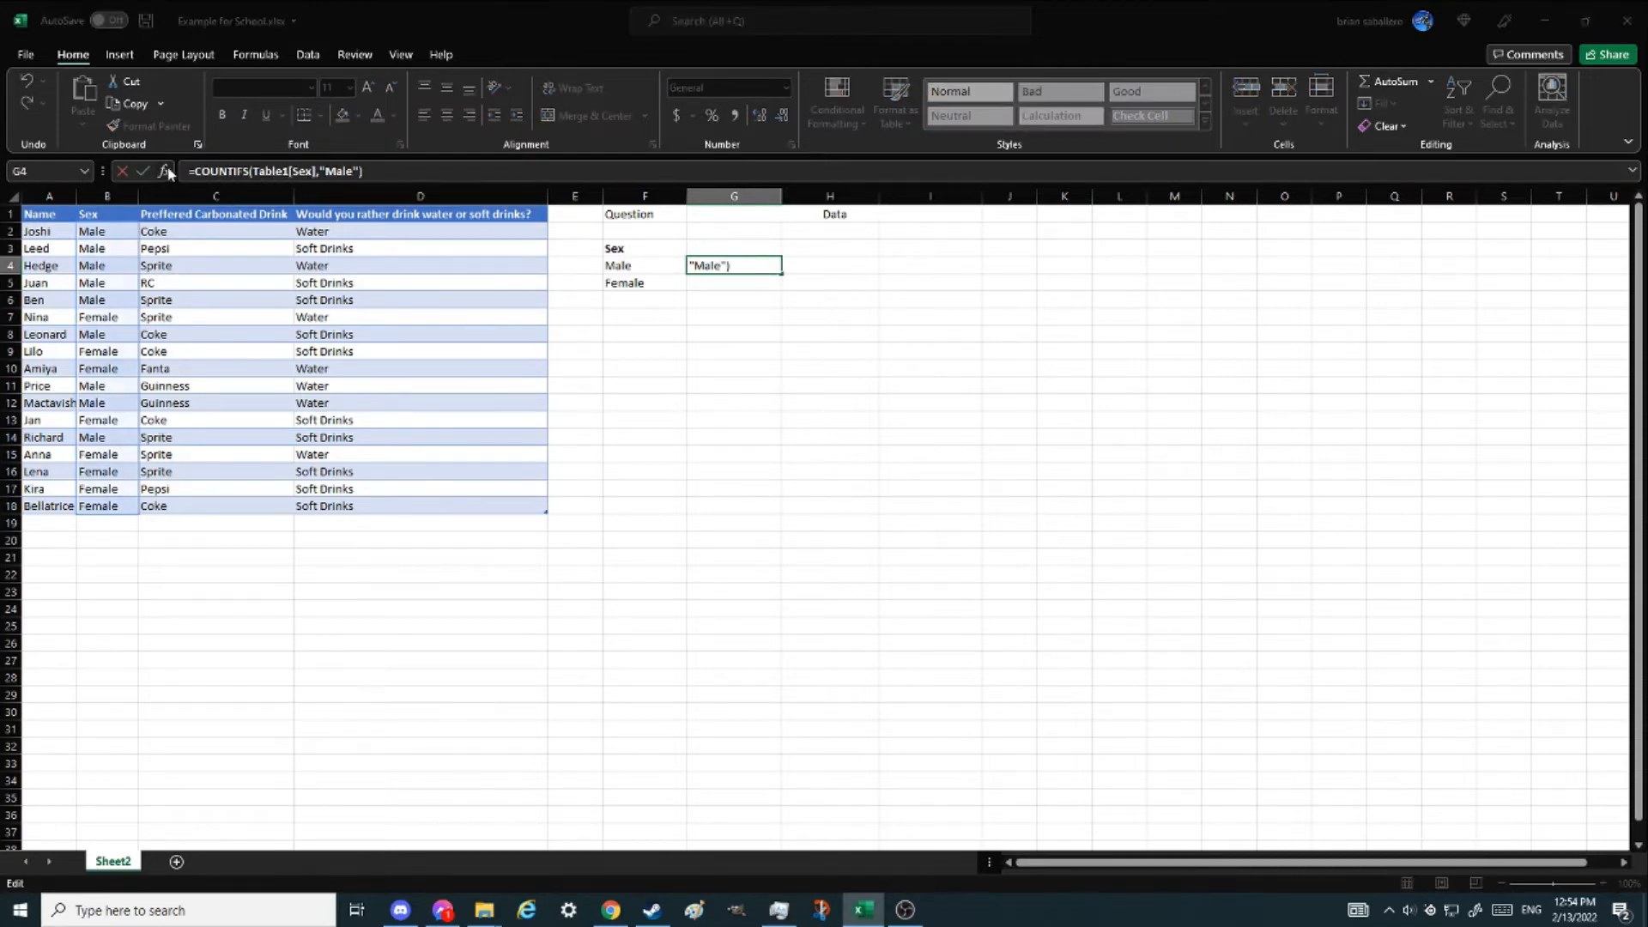
{"action": "left_click", "coordinate": [1019, 334]}
{"action": "left_click_drag", "start_coordinate": [919, 338], "coordinate": [948, 328]}
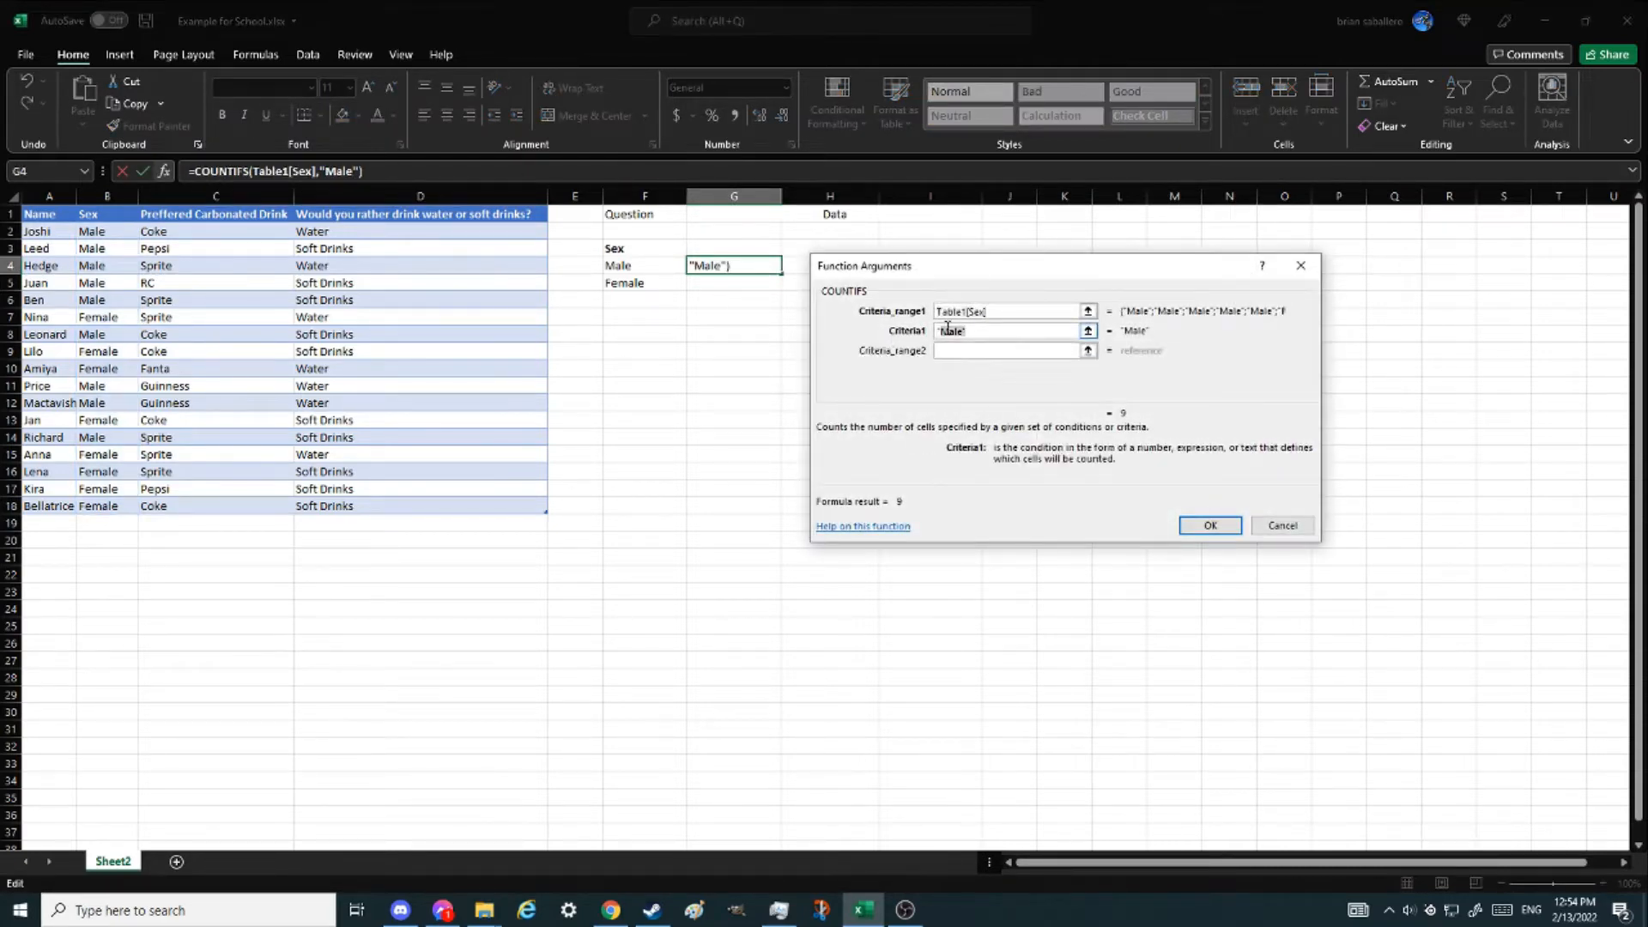
{"action": "key", "text": "BackSpace"}
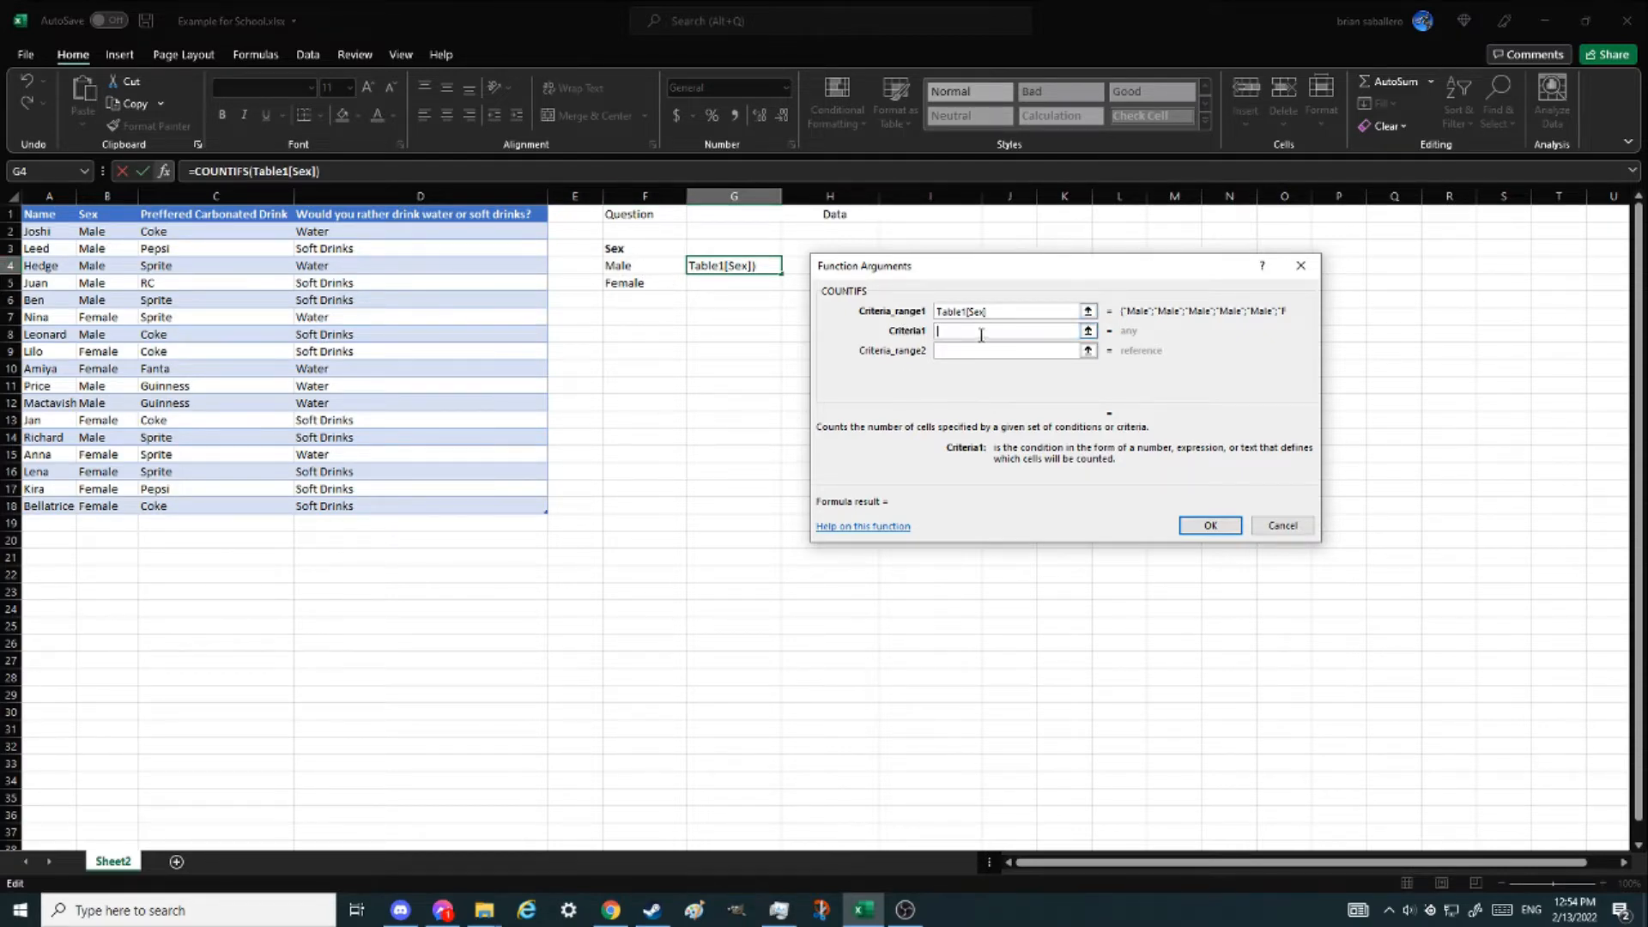
{"action": "type", "text": "f4"}
{"action": "key", "text": "Return"}
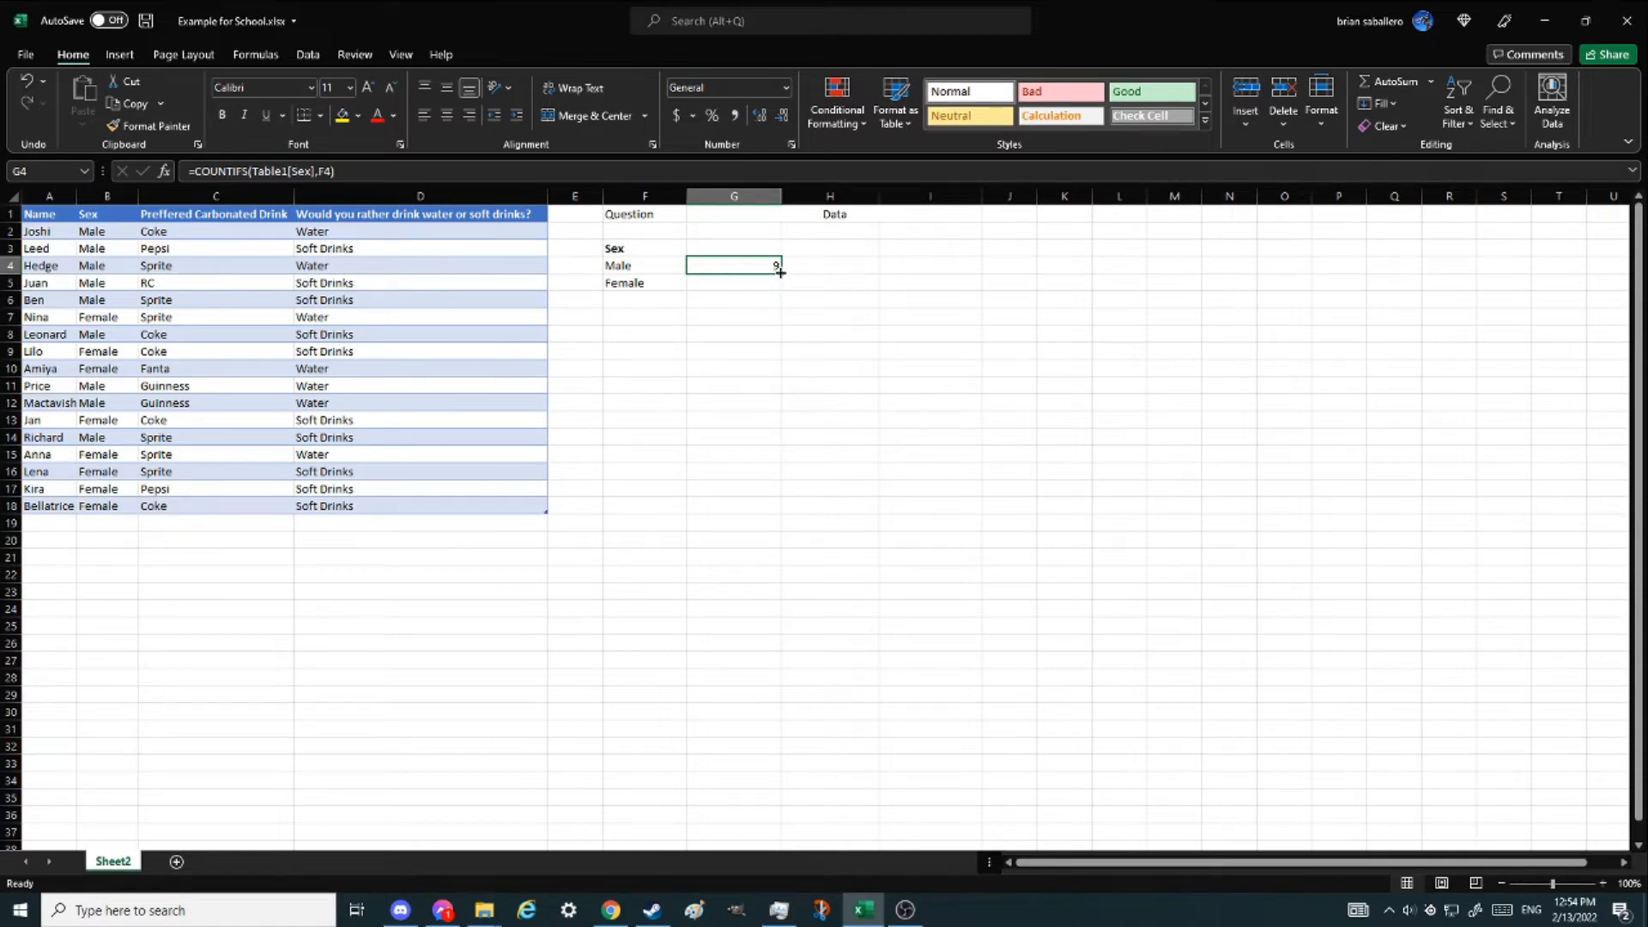
{"action": "left_click_drag", "start_coordinate": [781, 273], "coordinate": [780, 290]}
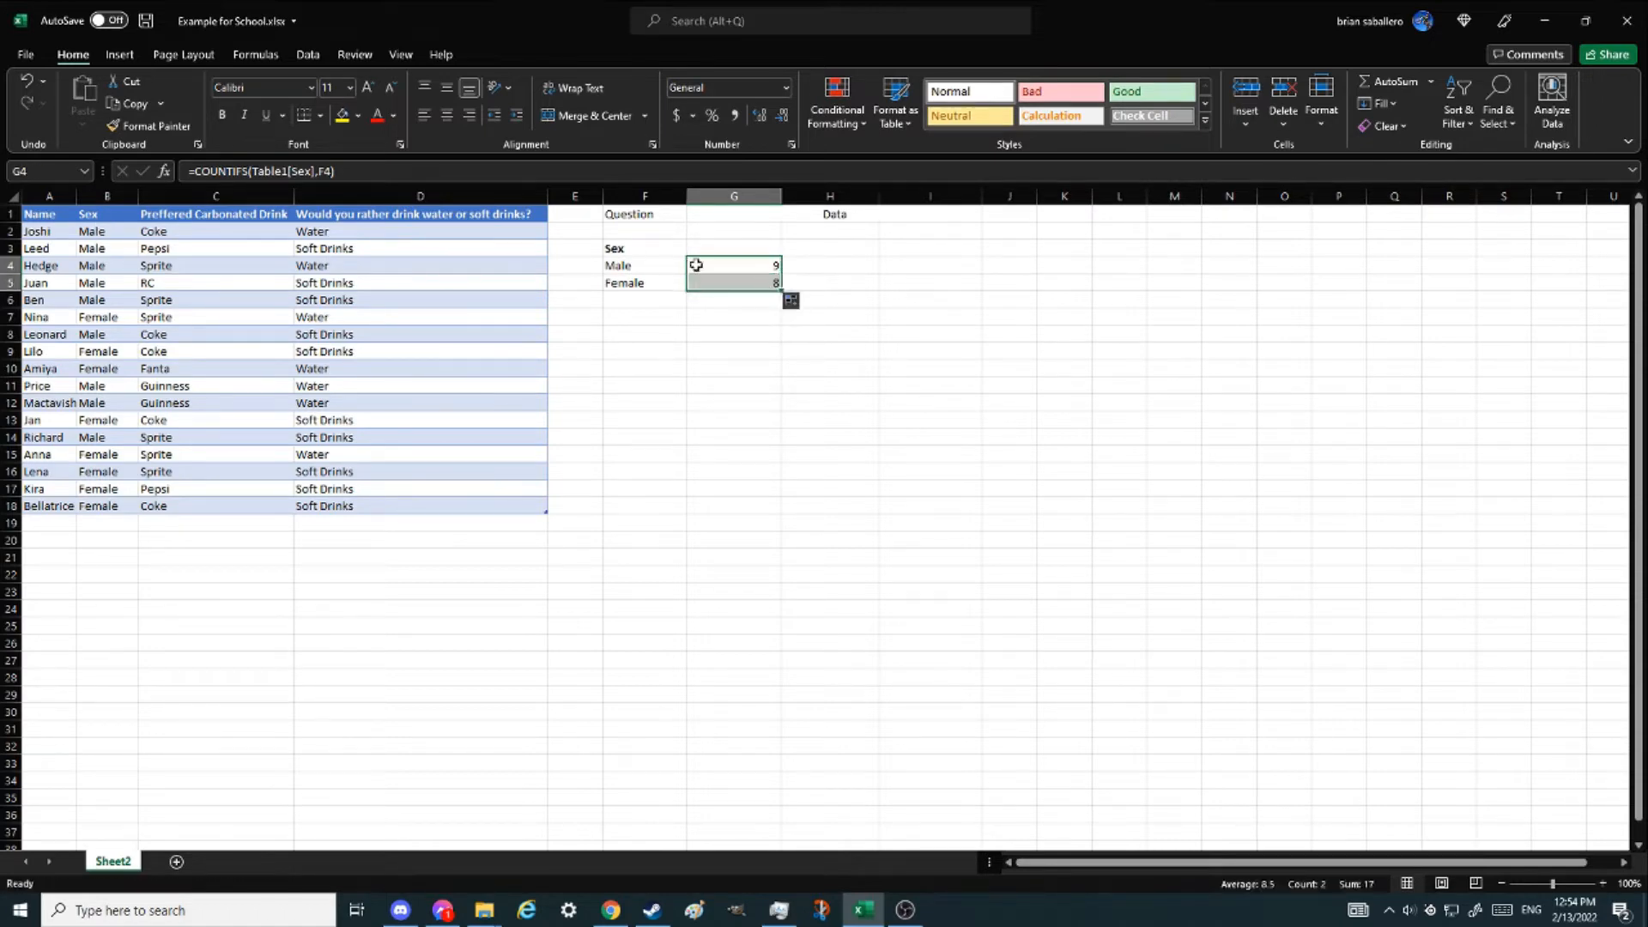
- Use Advanced Filter to copy unique records of the Preffered Carbonated Drink column to cell F7
{"action": "left_click", "coordinate": [640, 323]}
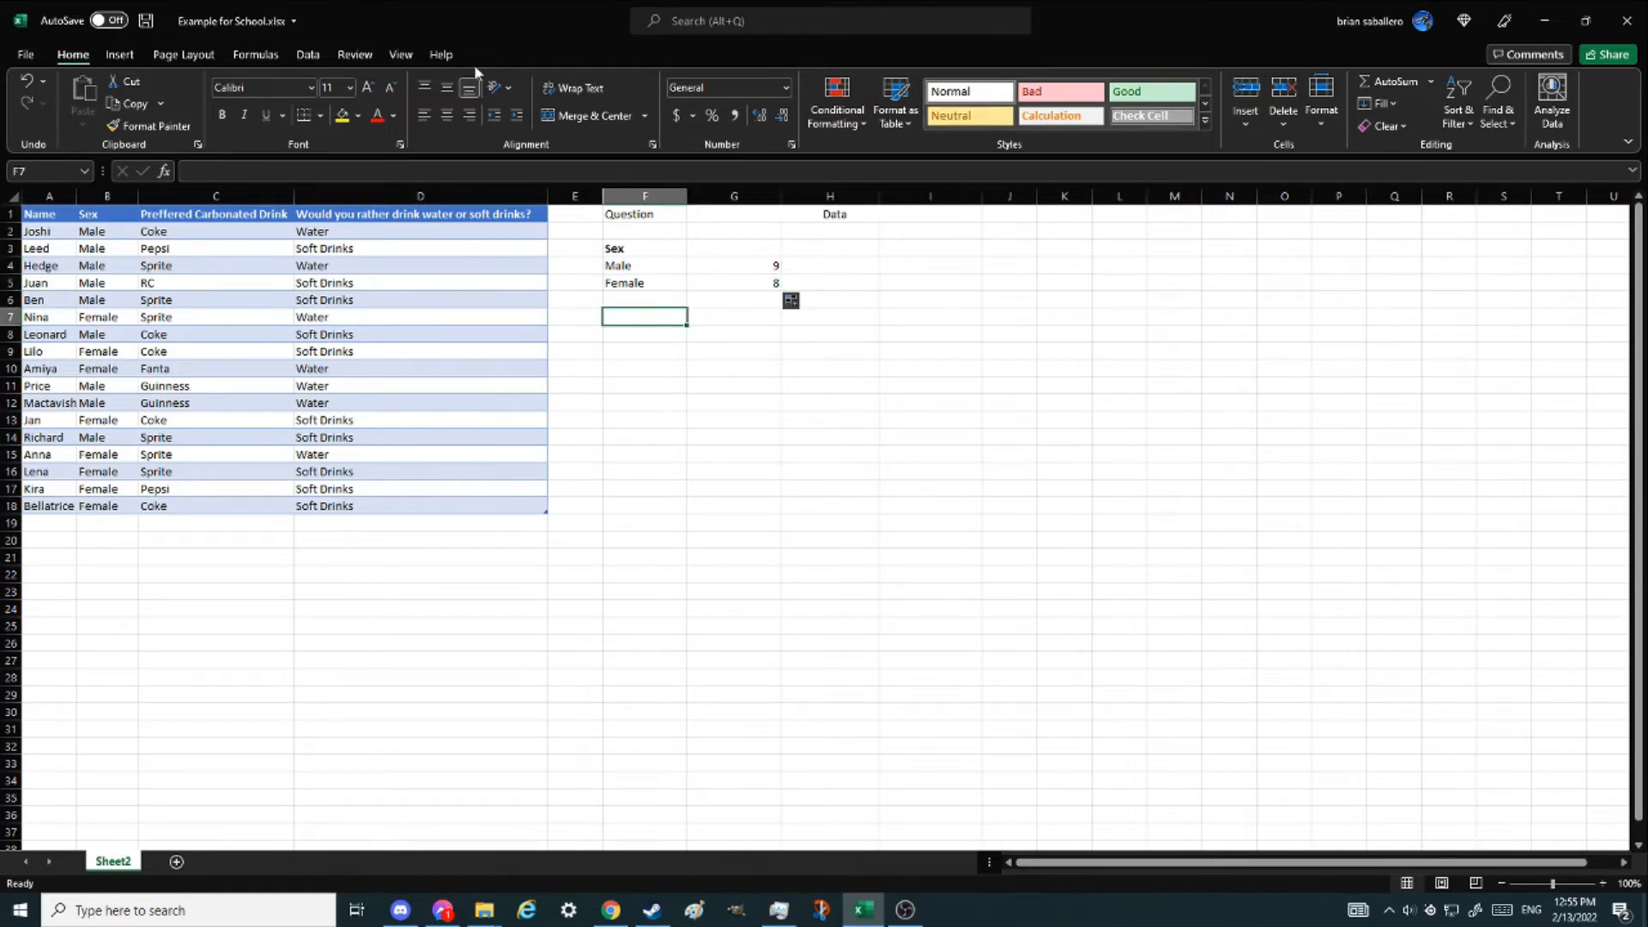
{"action": "left_click", "coordinate": [307, 54]}
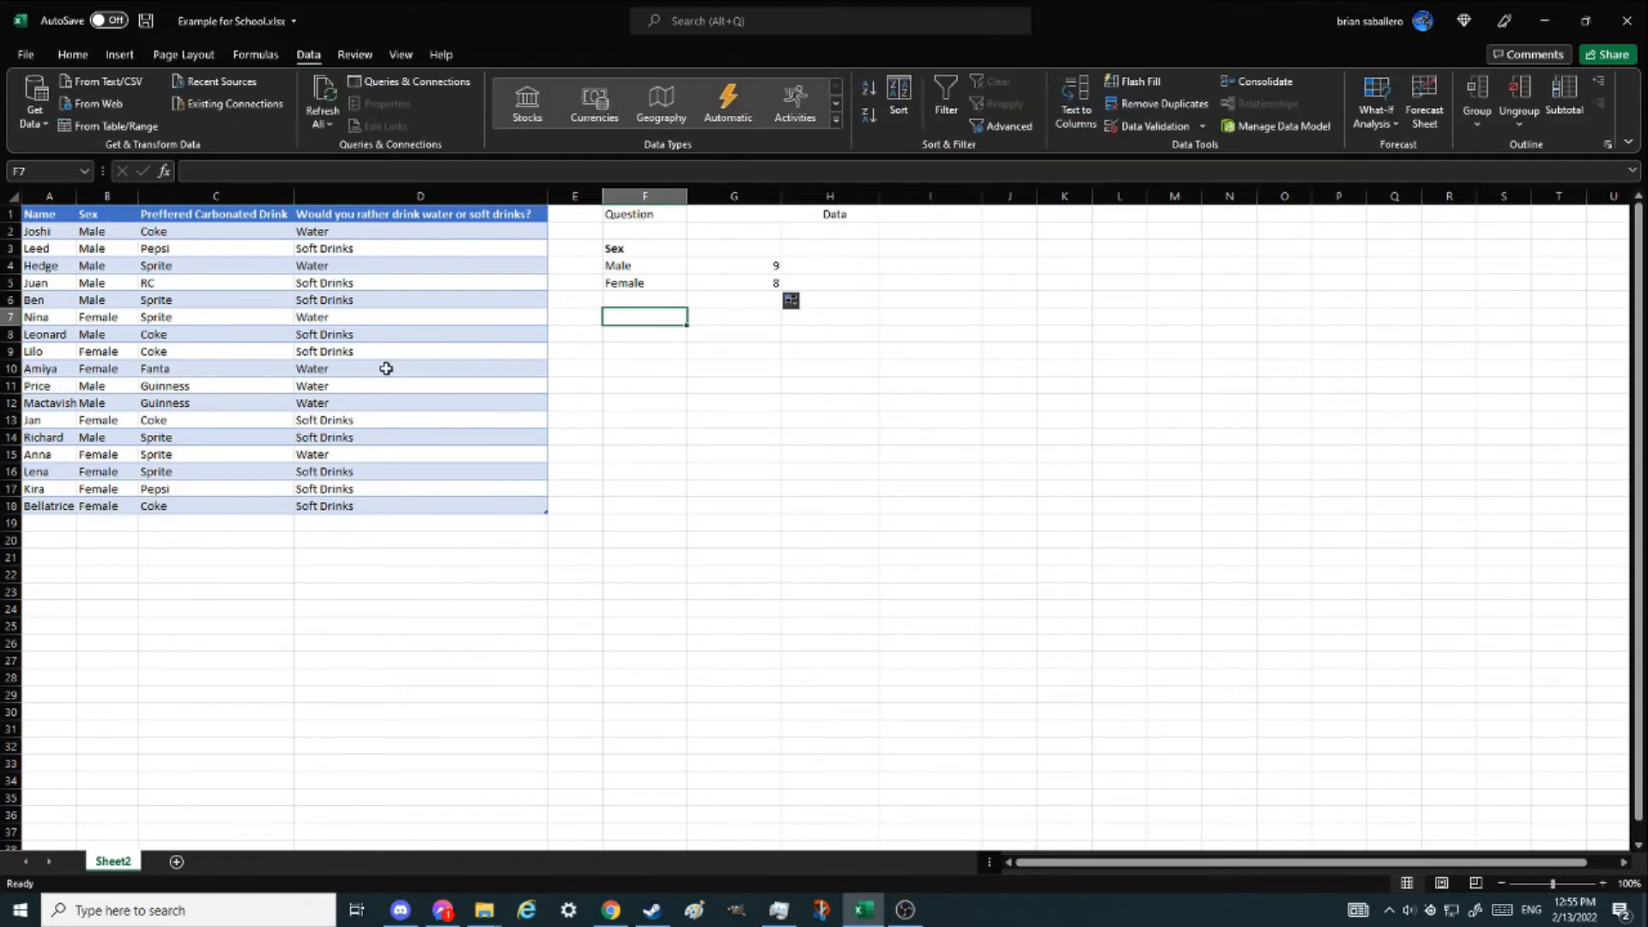
{"action": "left_click", "coordinate": [998, 127]}
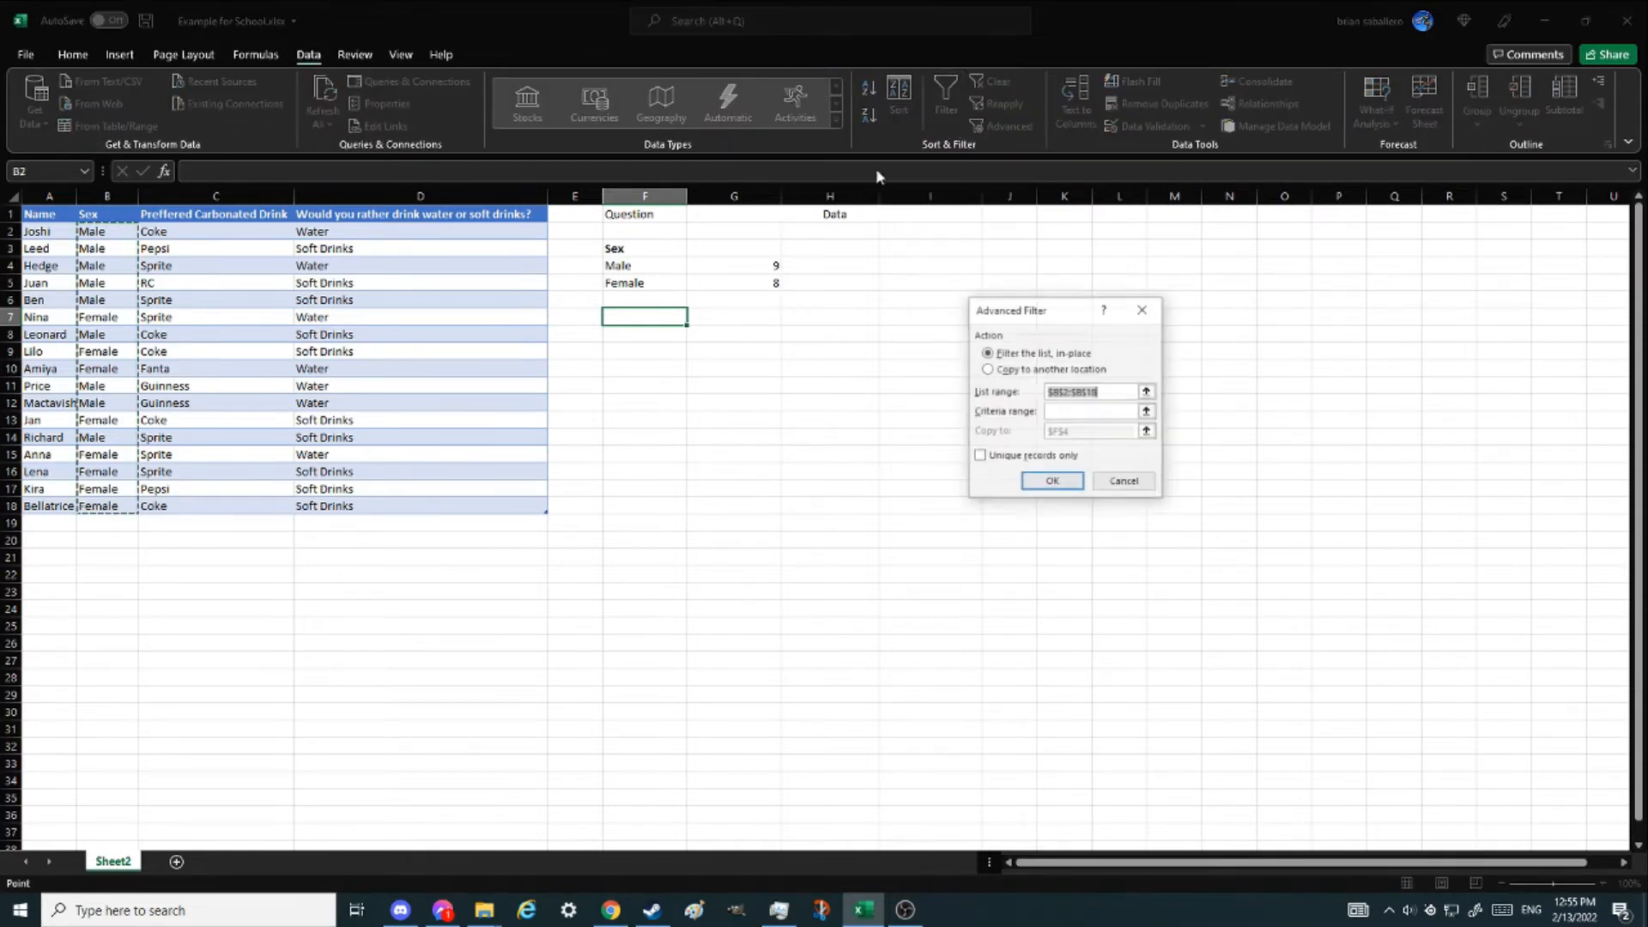
{"action": "left_click", "coordinate": [994, 370]}
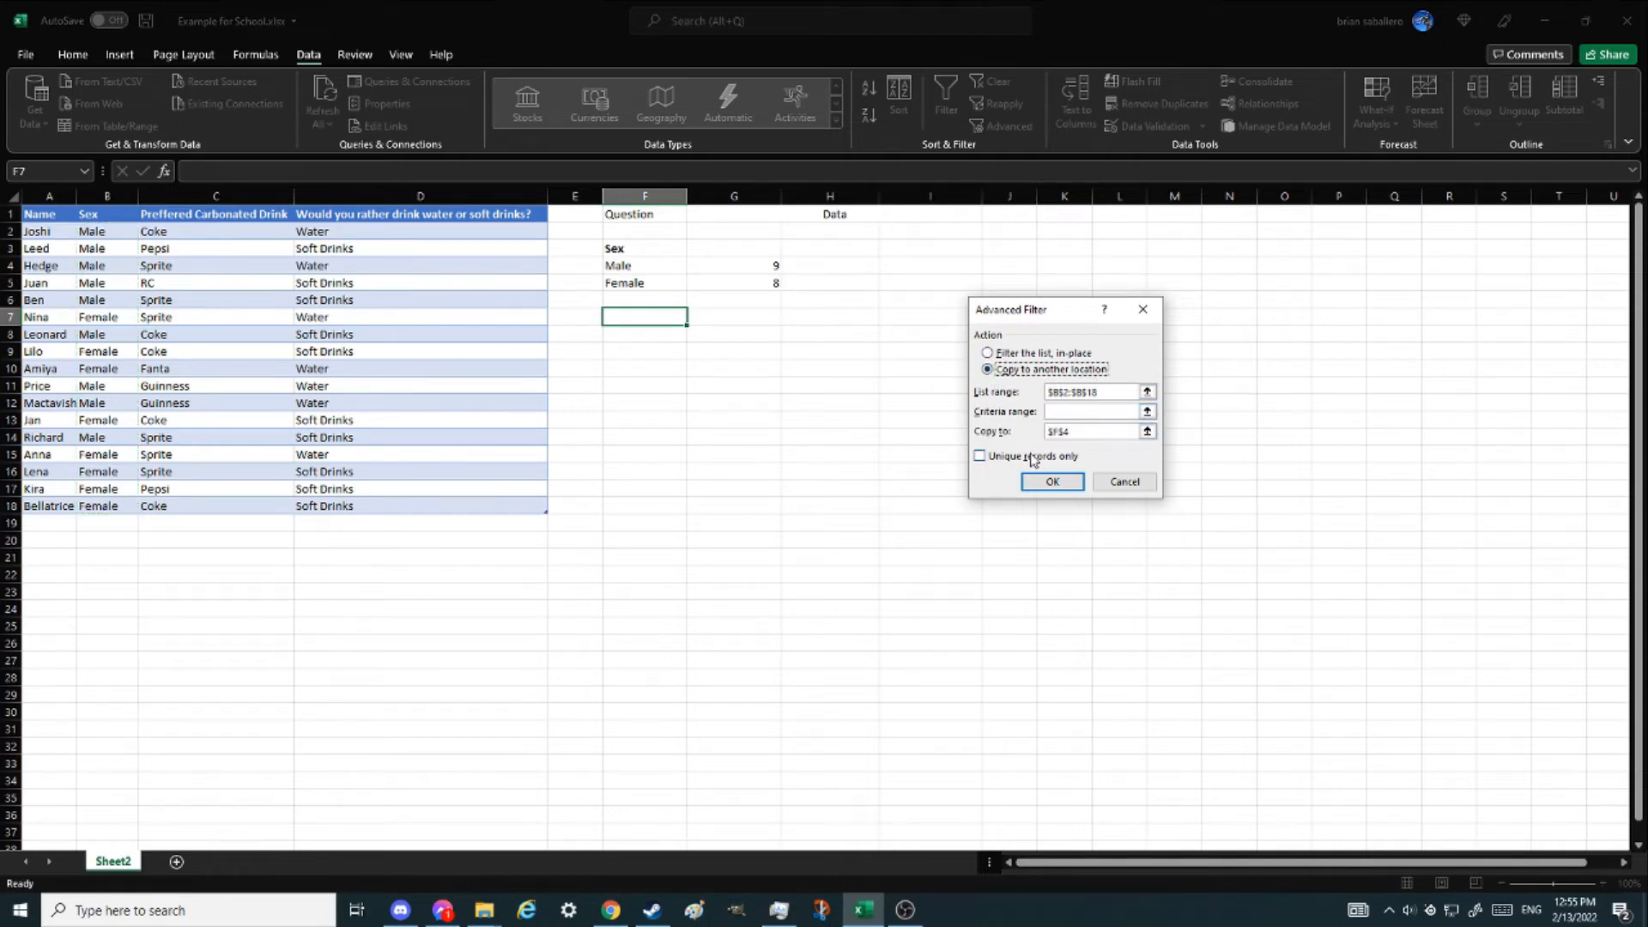
{"action": "left_click", "coordinate": [985, 457]}
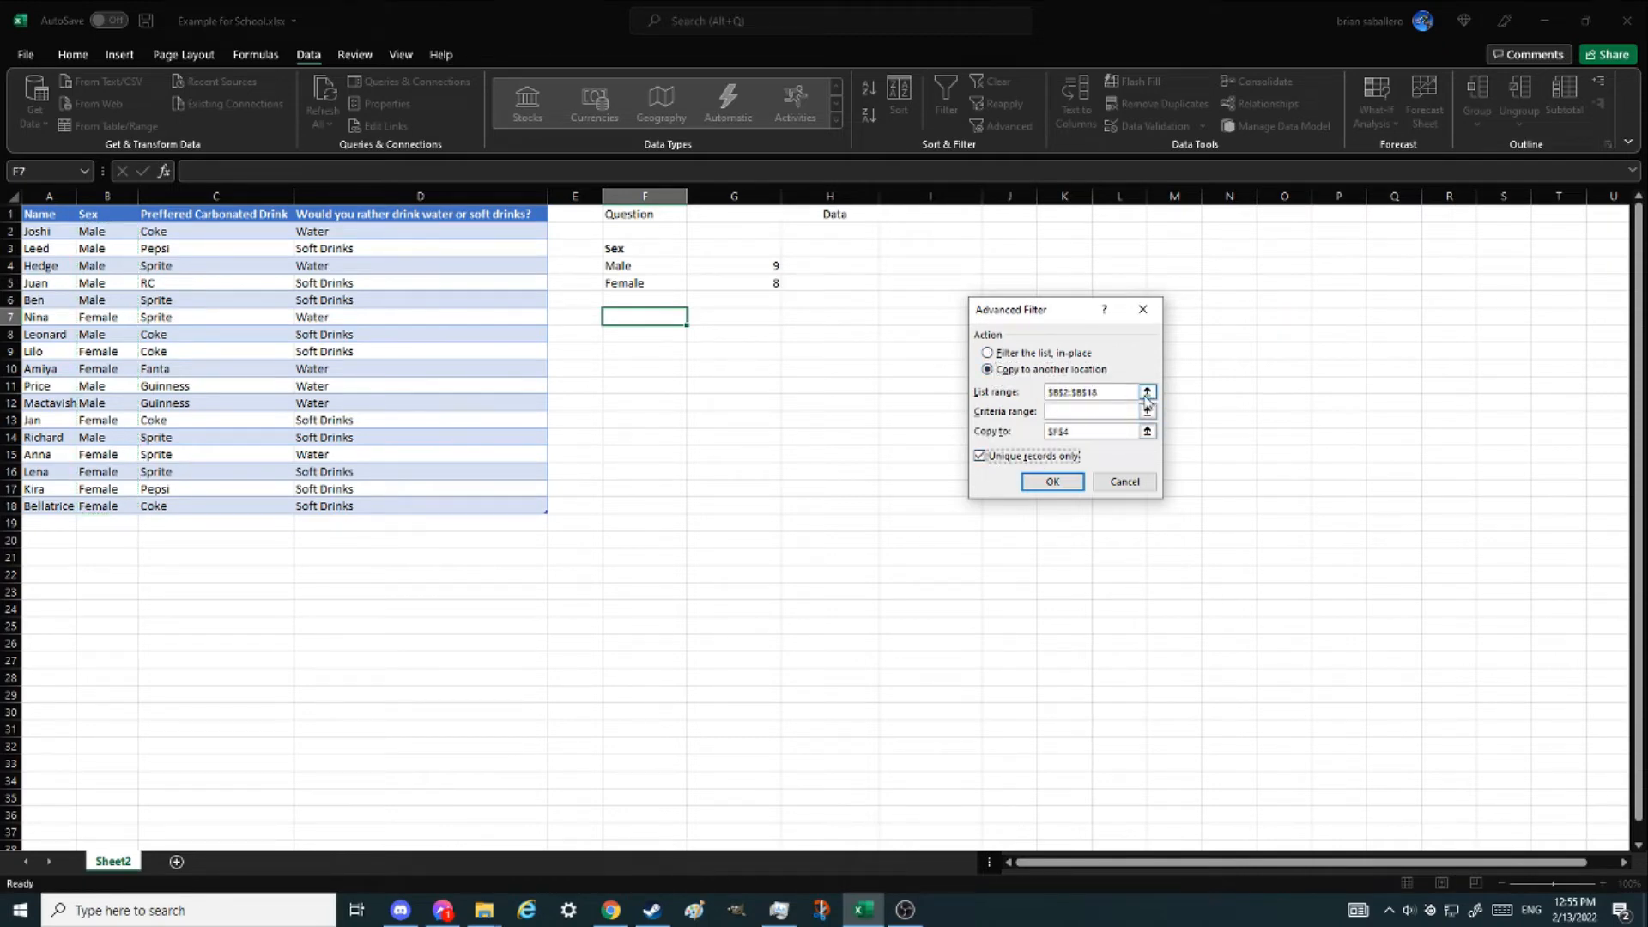
{"action": "left_click", "coordinate": [1148, 392]}
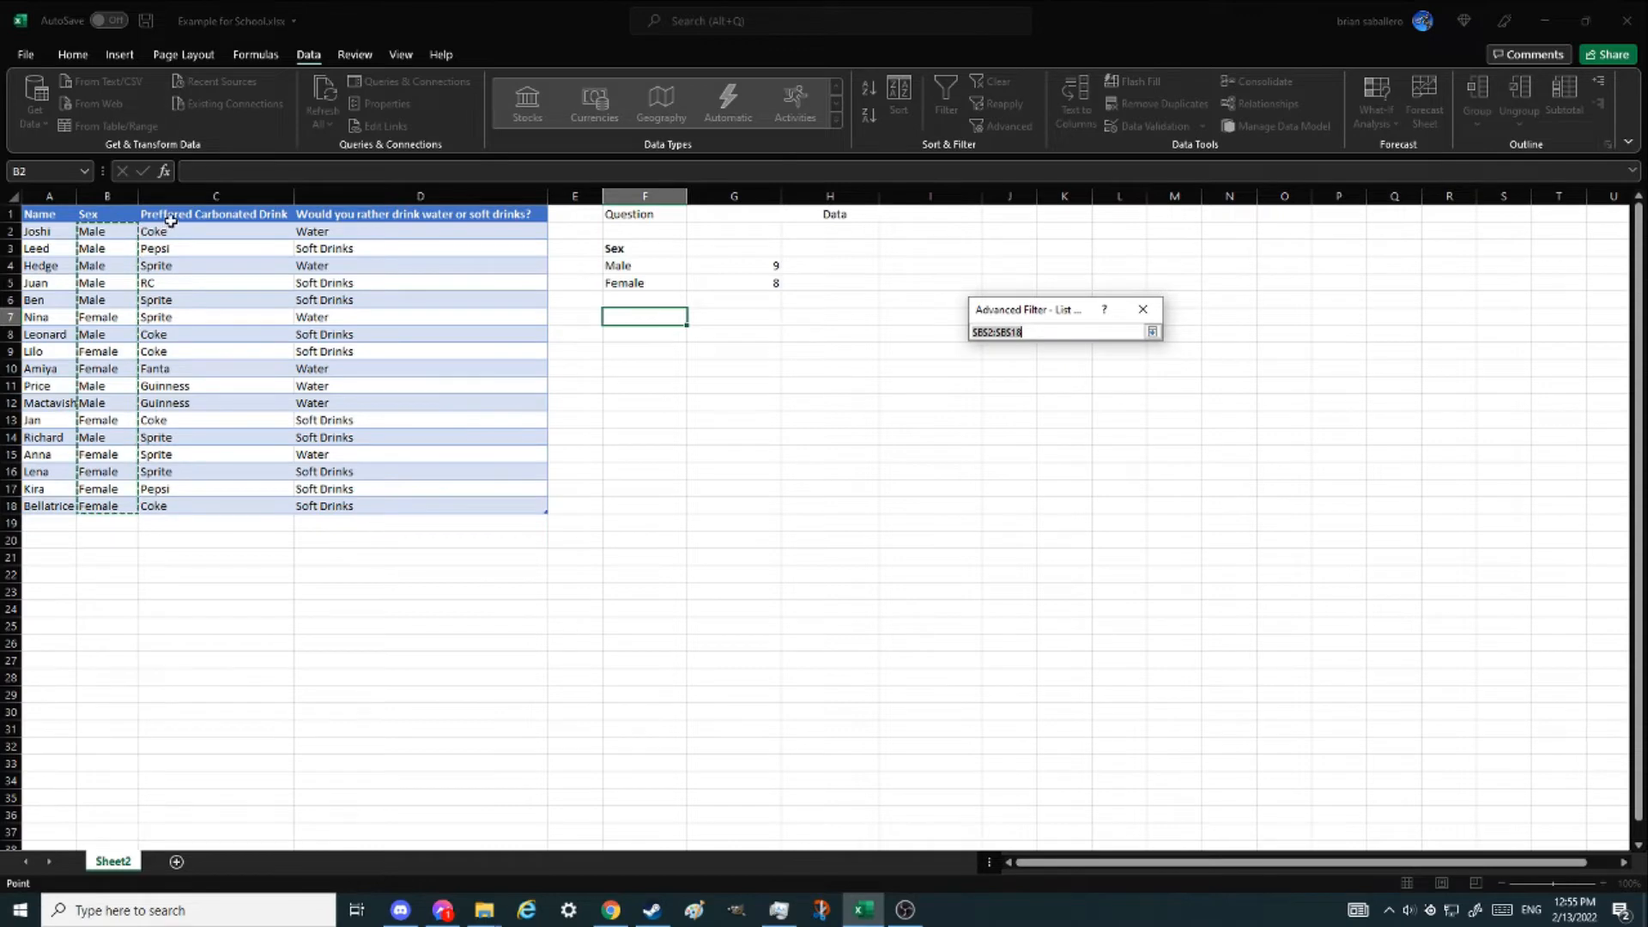
{"action": "left_click", "coordinate": [182, 199]}
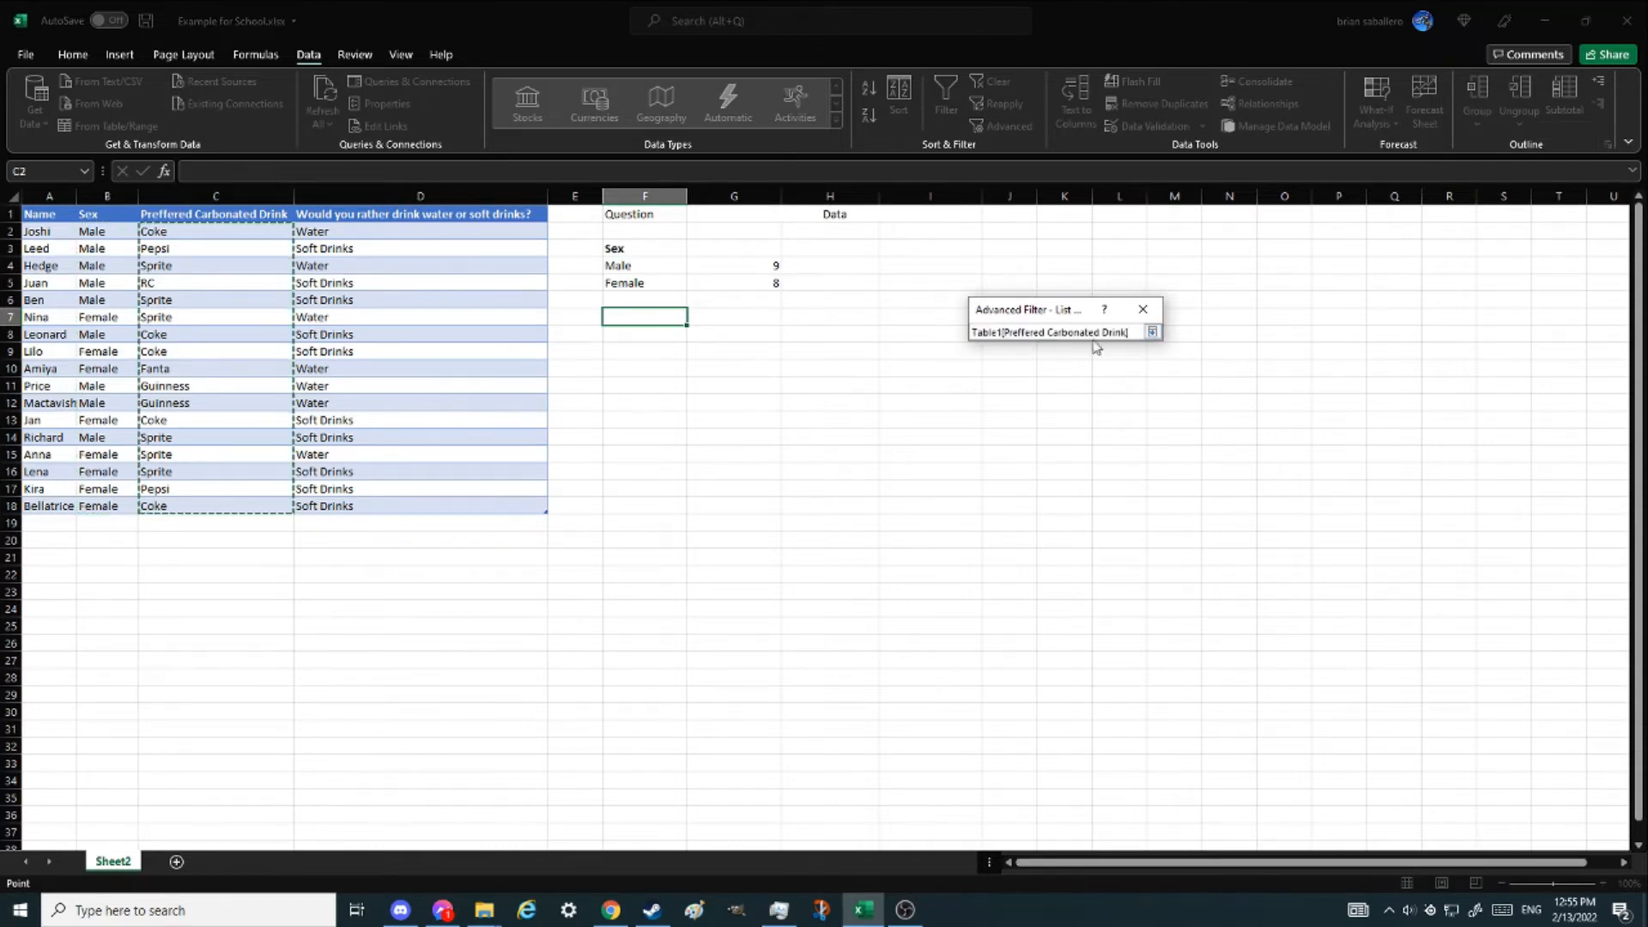
{"action": "left_click", "coordinate": [1153, 332]}
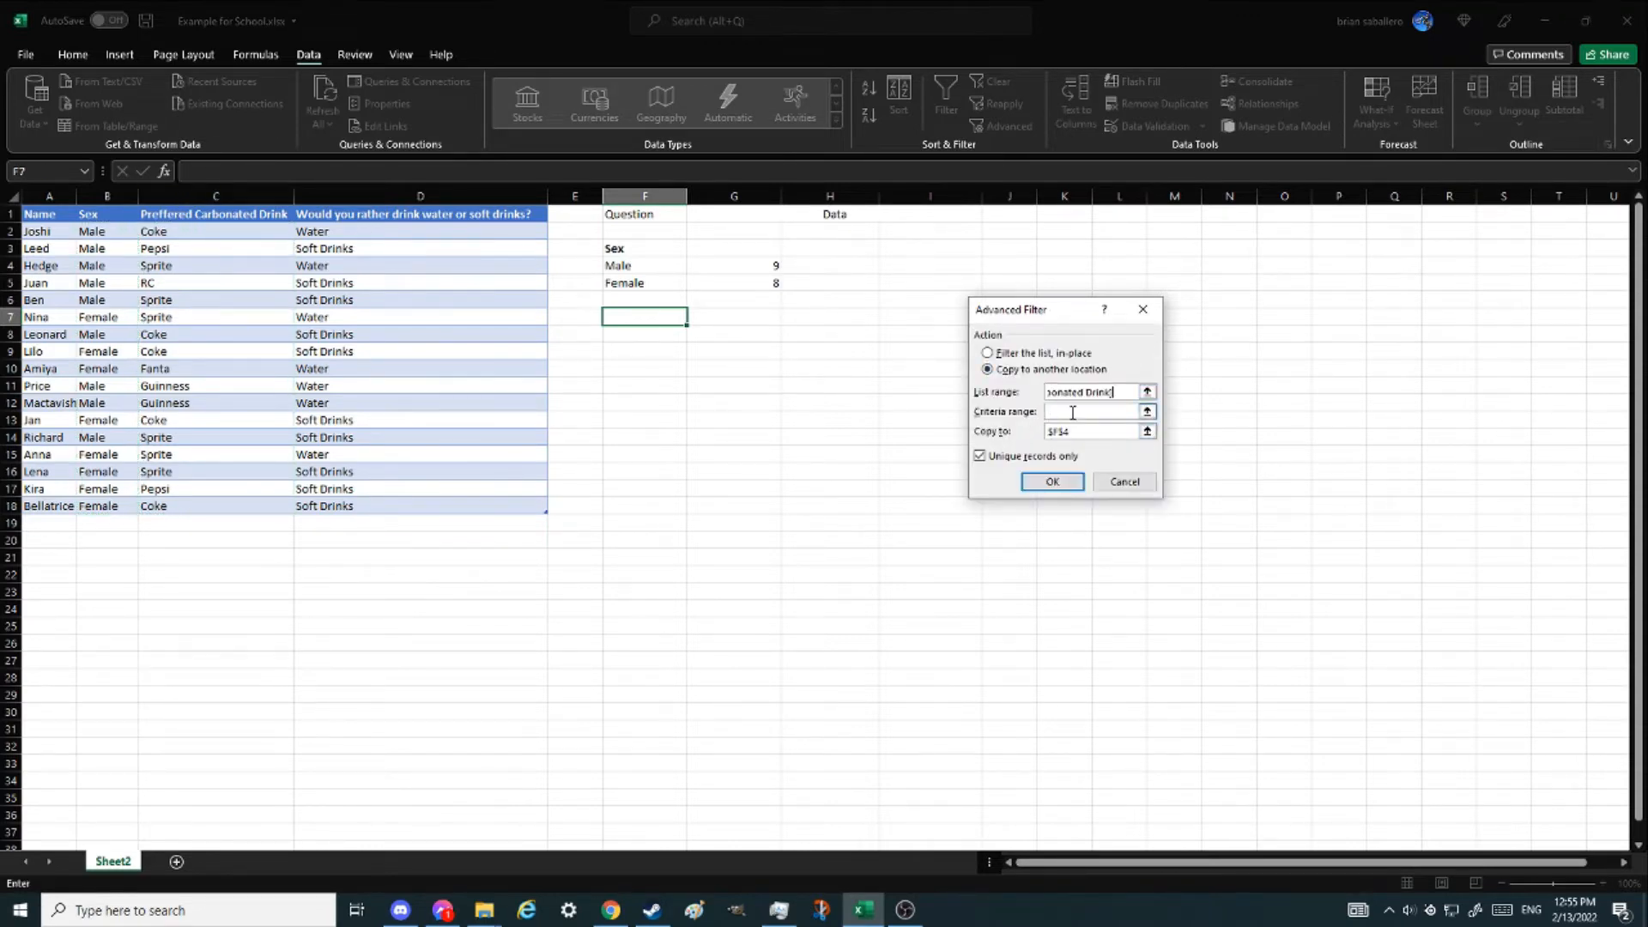
{"action": "left_click", "coordinate": [1147, 430]}
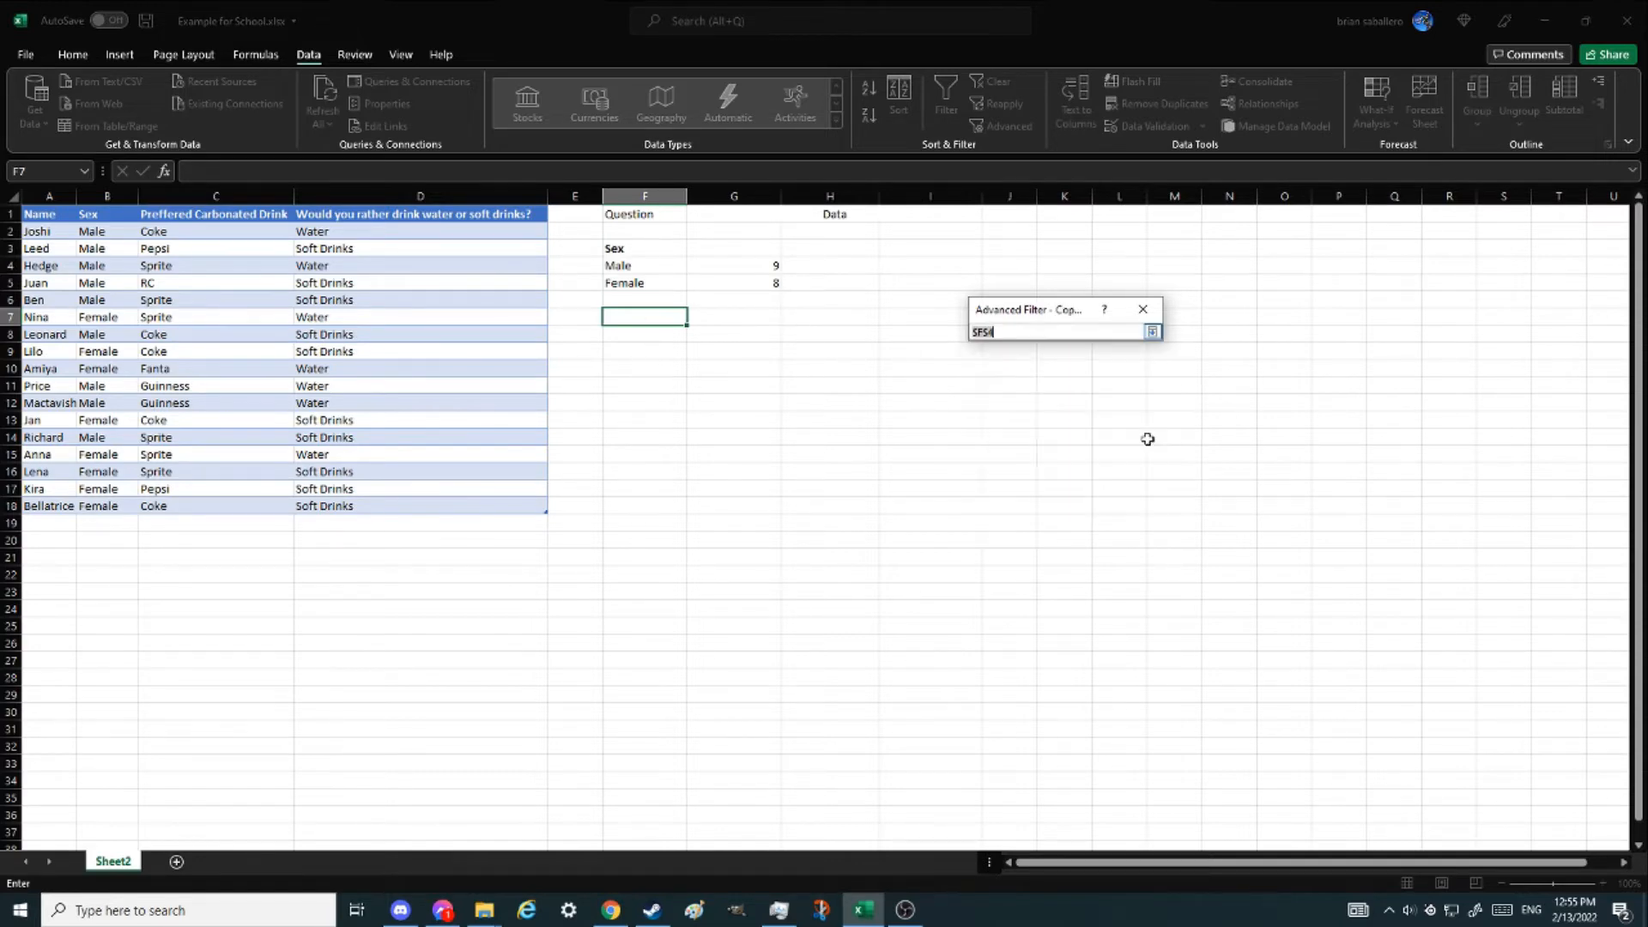
{"action": "left_click", "coordinate": [658, 334]}
{"action": "left_click", "coordinate": [1152, 332]}
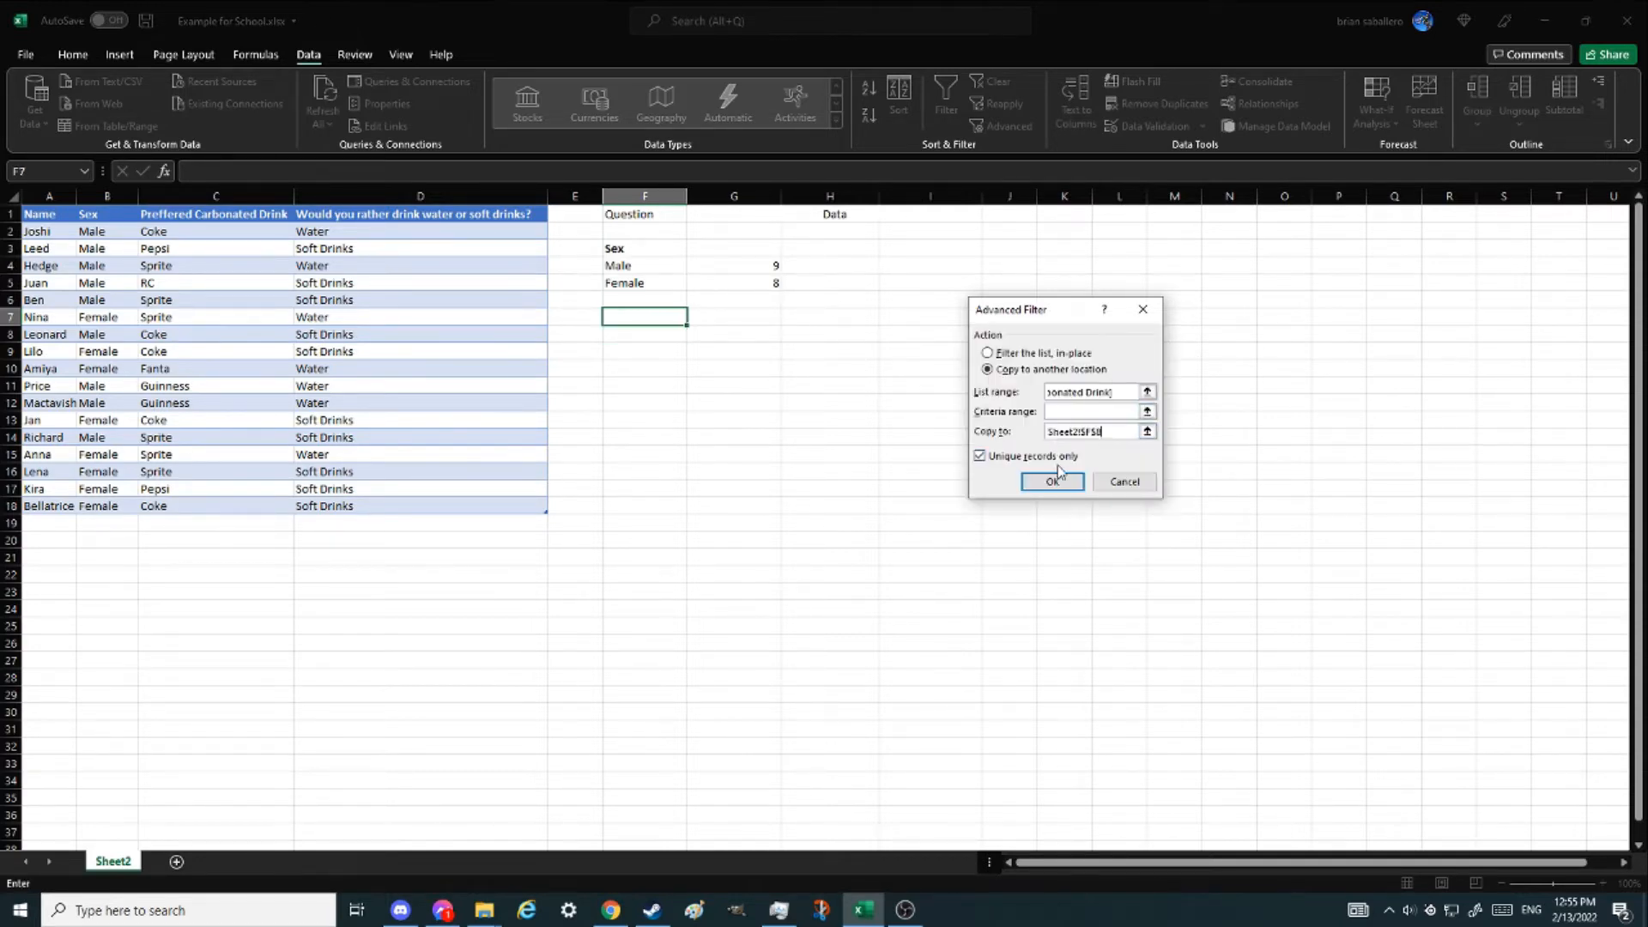
{"action": "left_click", "coordinate": [1053, 478]}
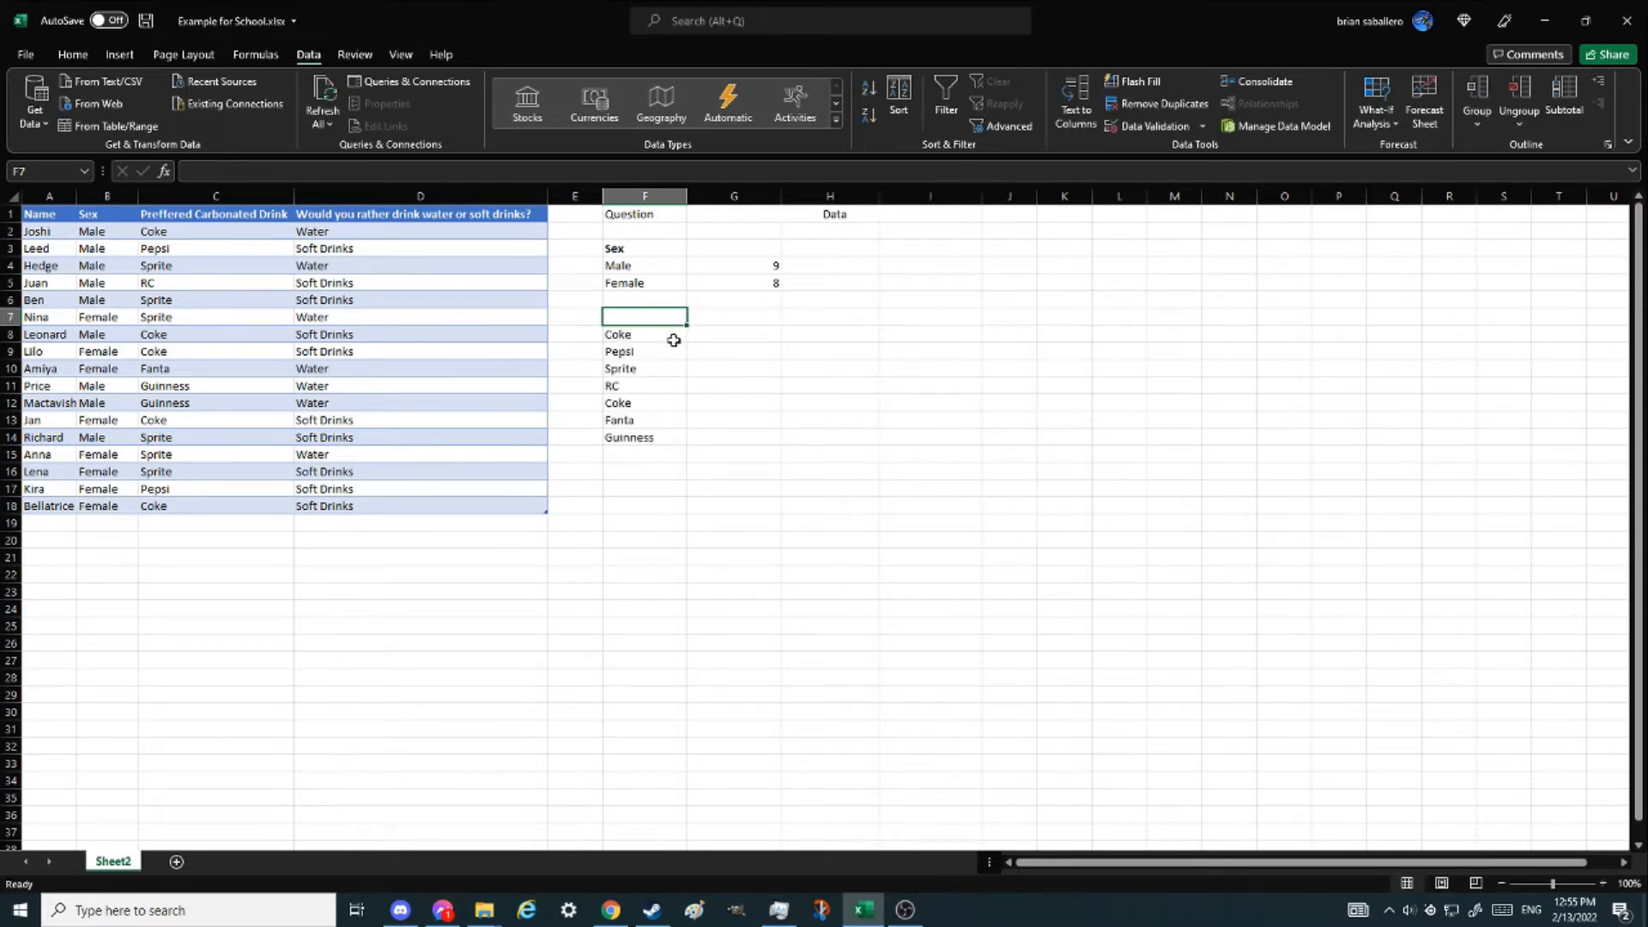
- Delete the duplicate Coke entry and move Fanta and Guinness up to close the gap
{"action": "left_click", "coordinate": [626, 405]}
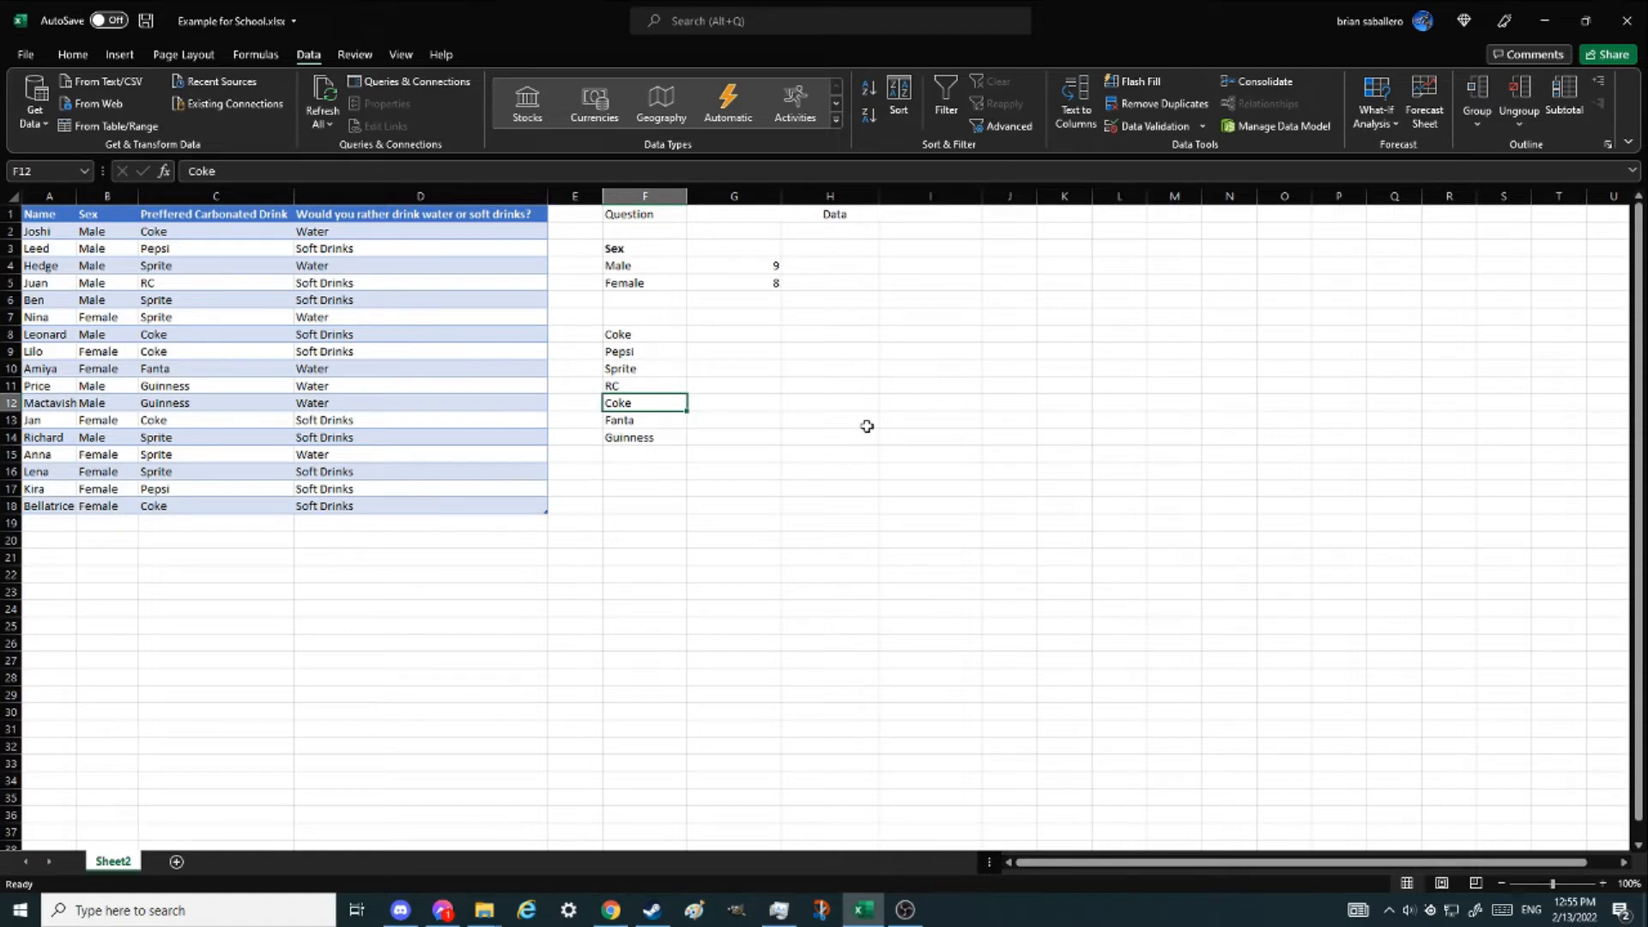
{"action": "key", "text": "Delete"}
{"action": "left_click", "coordinate": [626, 438]}
{"action": "mouse_move", "coordinate": [625, 421]}
{"action": "left_mouse_down"}
{"action": "mouse_move", "coordinate": [627, 438]}
{"action": "mouse_move", "coordinate": [640, 394]}
{"action": "left_mouse_up"}
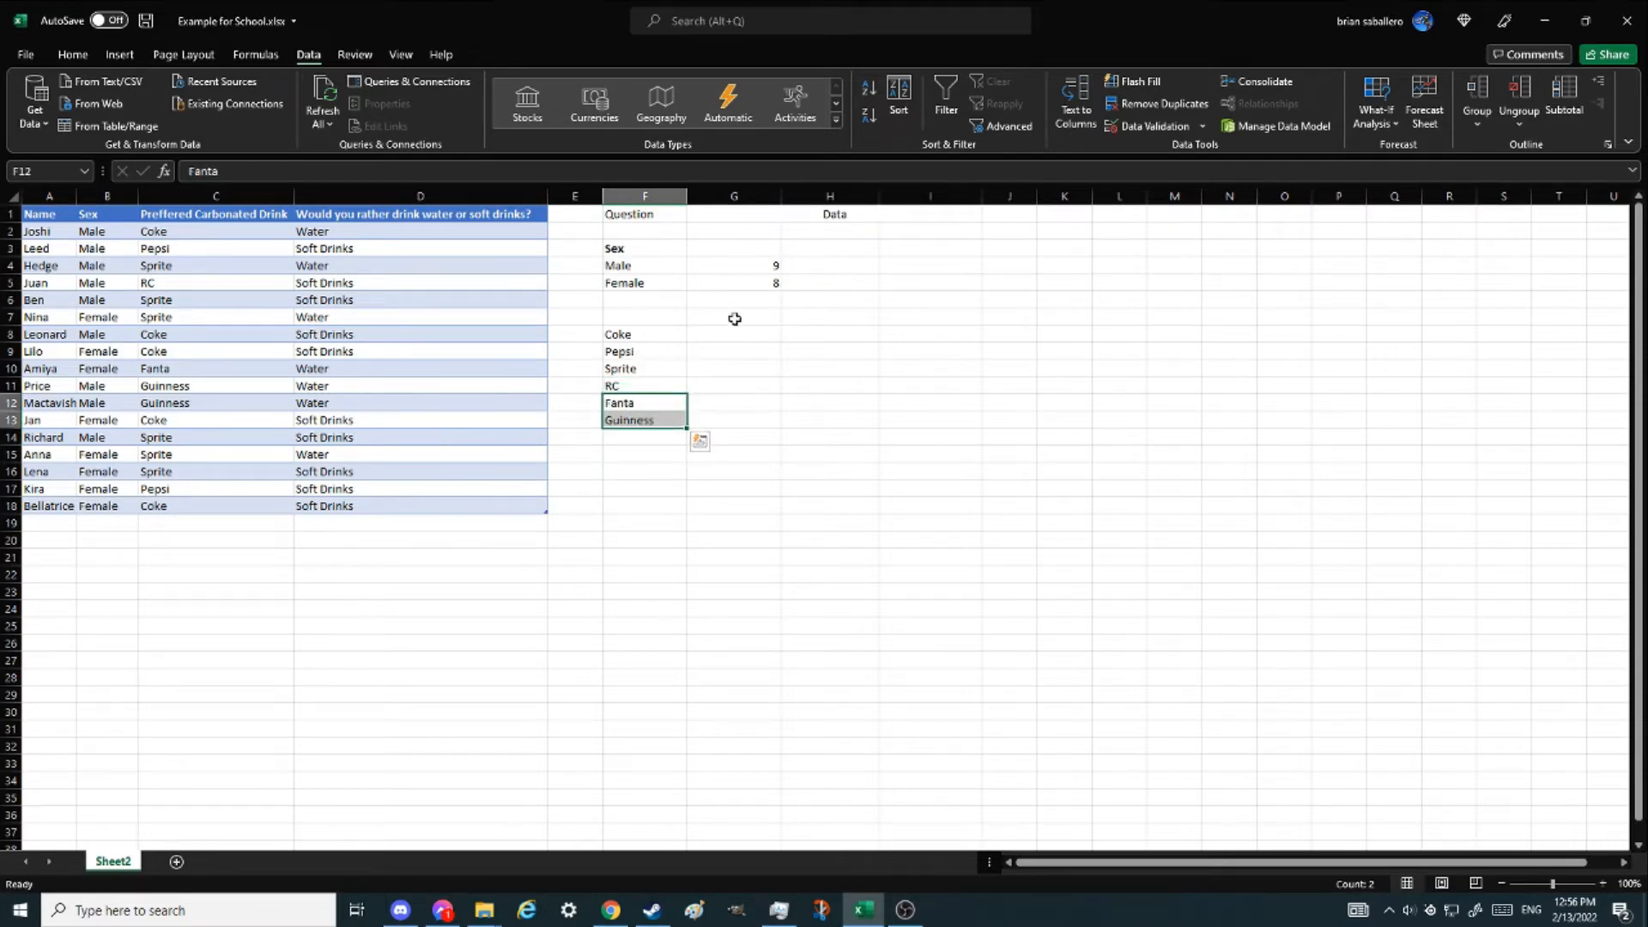
- Enter the heading PCD above the list of drinks
{"action": "left_click", "coordinate": [633, 315]}
{"action": "type", "text": "PCD"}
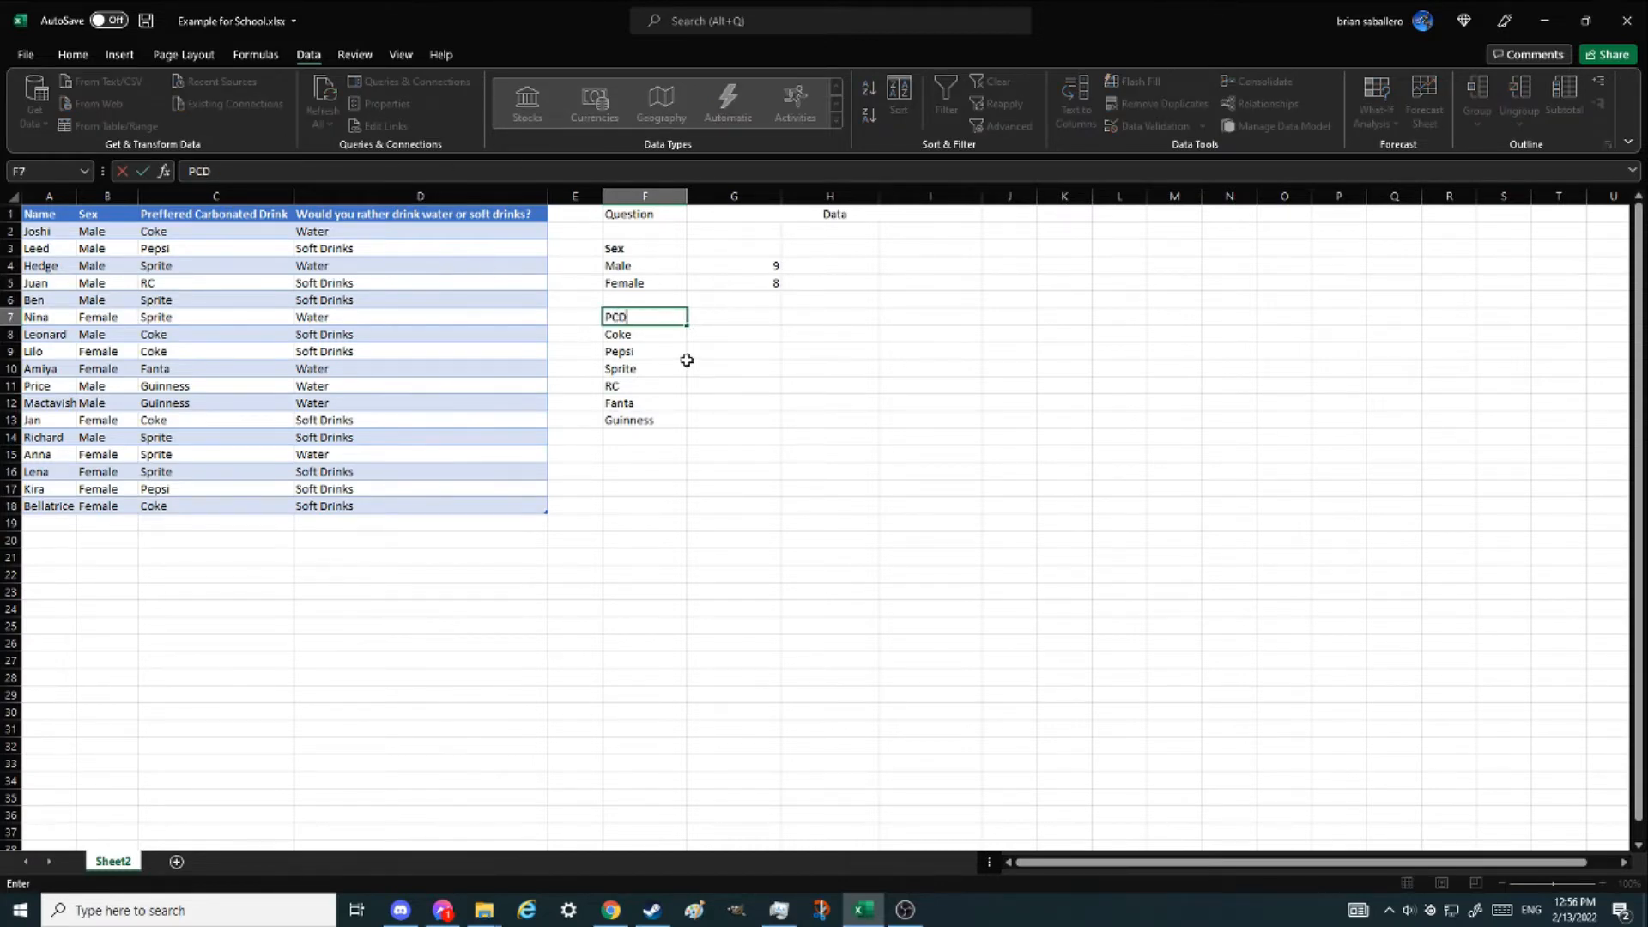
{"action": "key", "text": "Return"}
- Start a COUNTIFS formula in the cell beside Coke and open its function arguments
{"action": "key", "text": "Right"}
{"action": "type", "text": "=countifs(Table1[["}
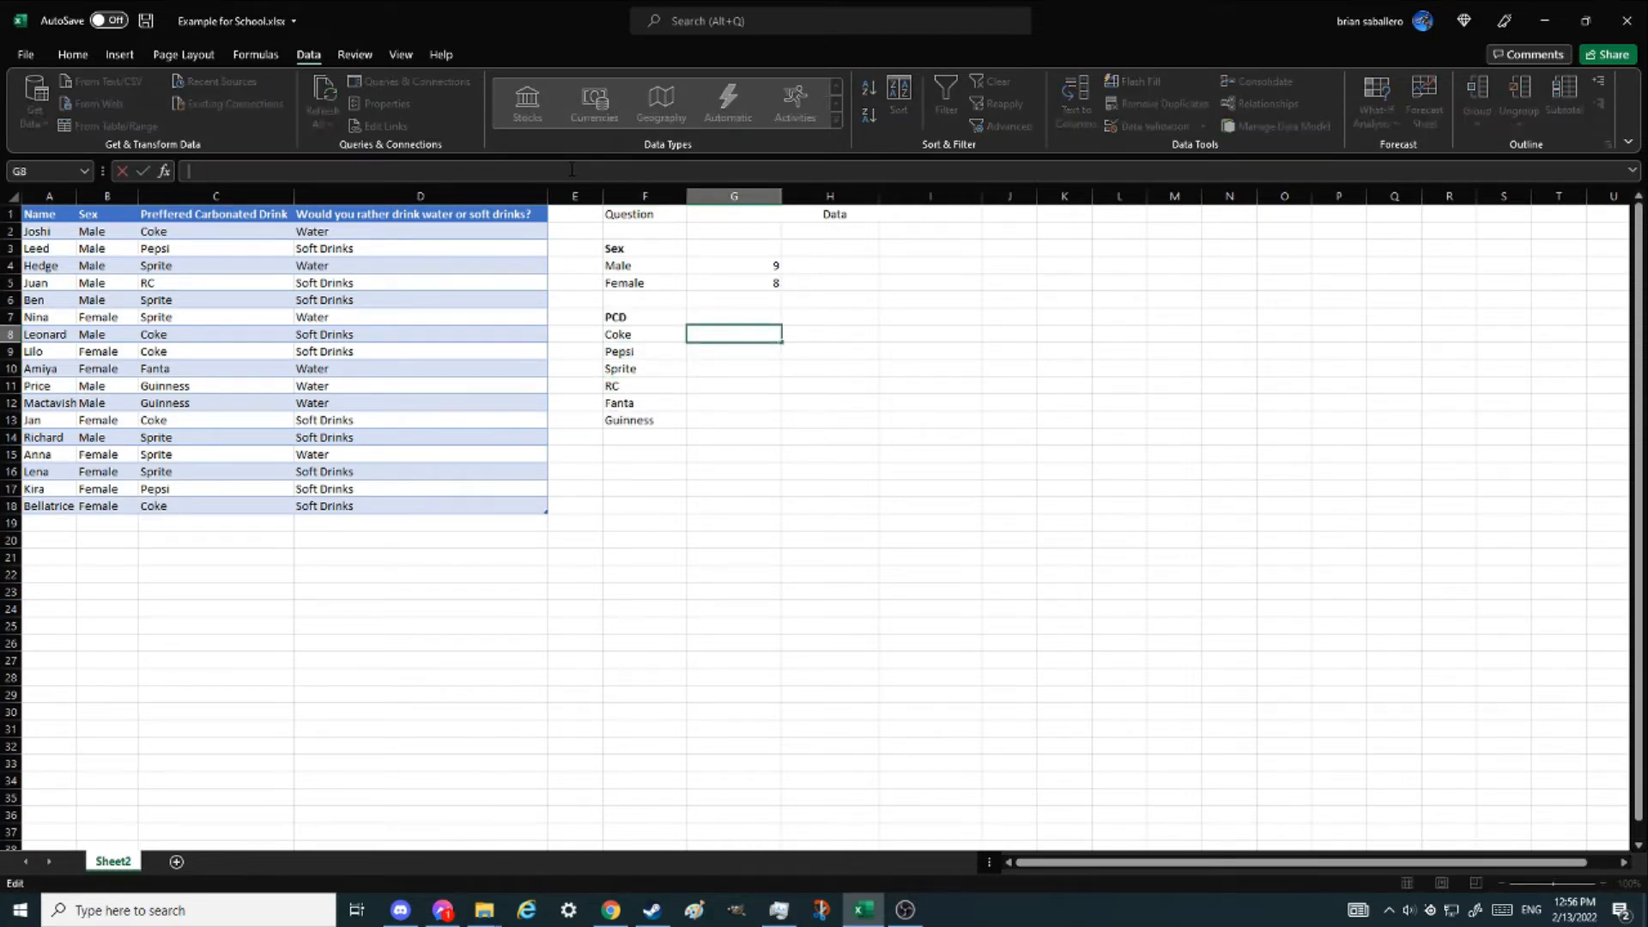
{"action": "key", "text": "BackSpace"}
{"action": "key", "text": "BackSpace"}
{"action": "key", "text": "BackSpace"}
{"action": "key", "text": "BackSpace"}
{"action": "key", "text": "BackSpace"}
{"action": "key", "text": "BackSpace"}
{"action": "key", "text": "BackSpace"}
{"action": "key", "text": "BackSpace"}
{"action": "key", "text": "BackSpace"}
{"action": "key", "text": "BackSpace"}
{"action": "key", "text": "BackSpace"}
{"action": "key", "text": "BackSpace"}
{"action": "key", "text": "BackSpace"}
{"action": "key", "text": "BackSpace"}
{"action": "key", "text": "BackSpace"}
{"action": "key", "text": "BackSpace"}
{"action": "key", "text": "BackSpace"}
{"action": "type", "text": "cout"}
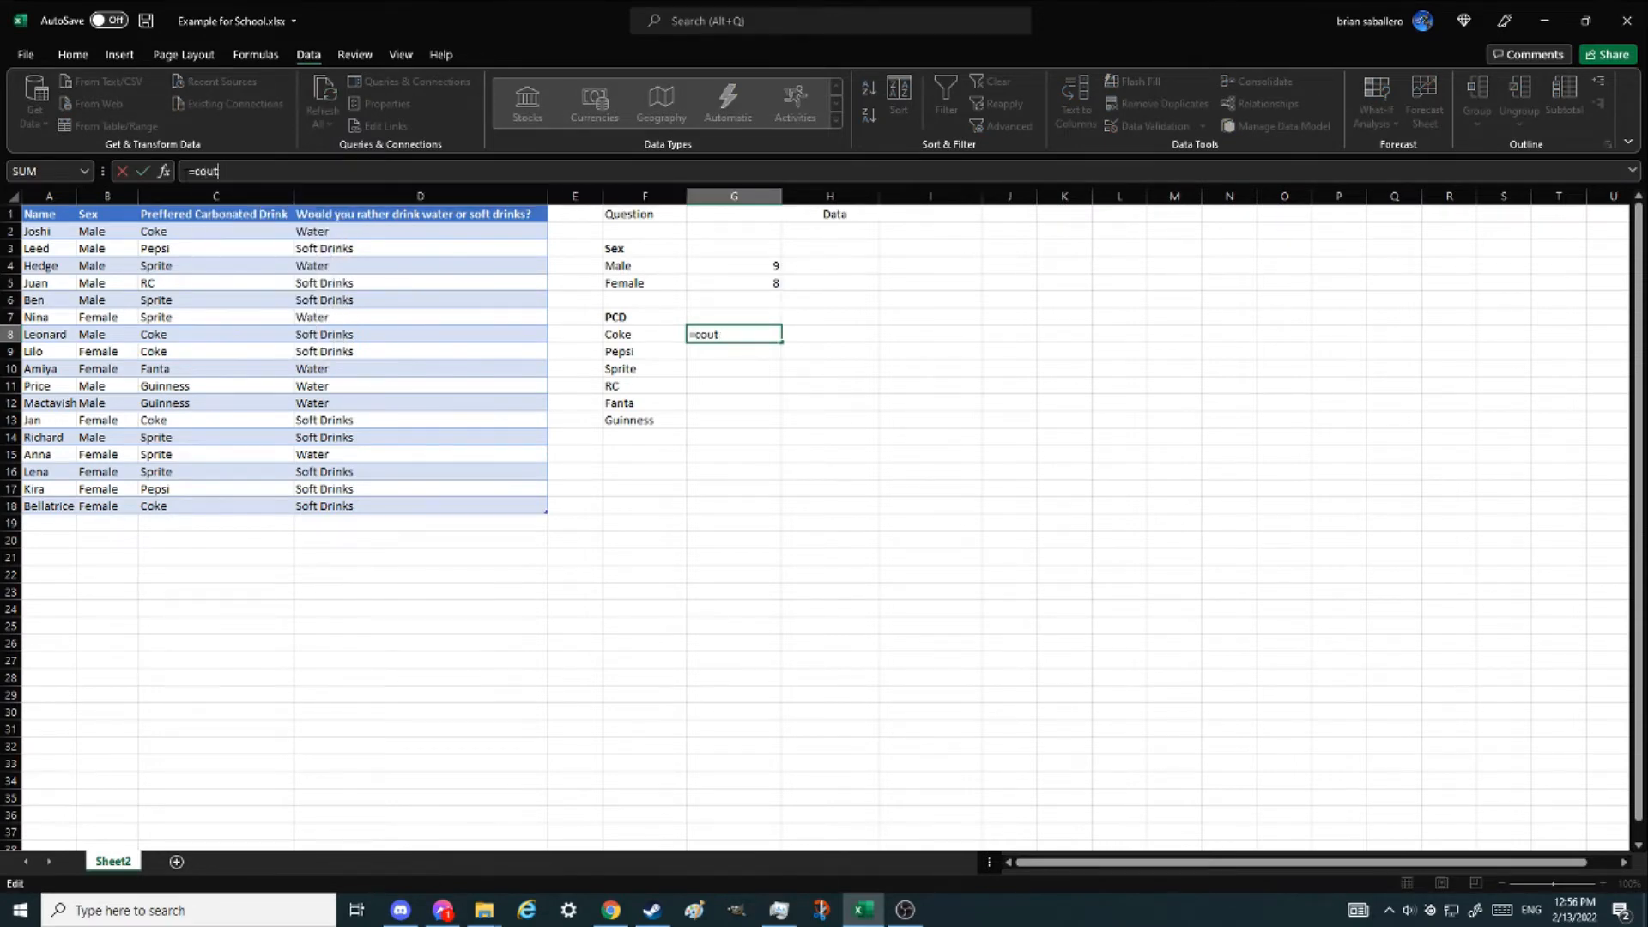
{"action": "key", "text": "BackSpace"}
{"action": "type", "text": "ntifs"}
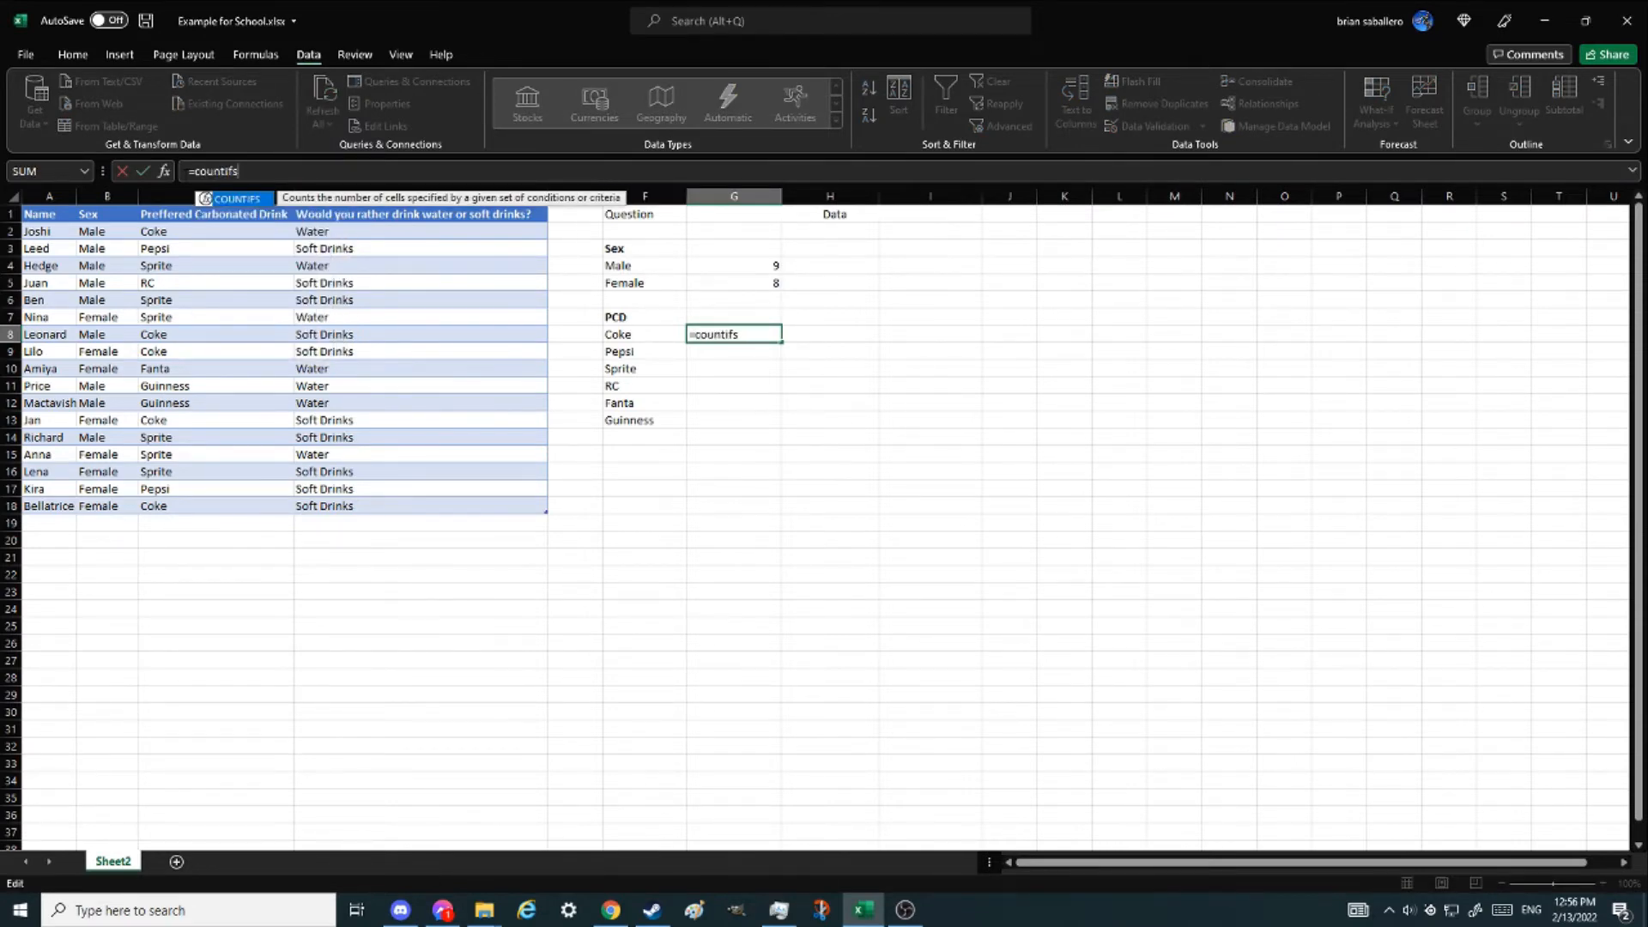
{"action": "type", "text": "("}
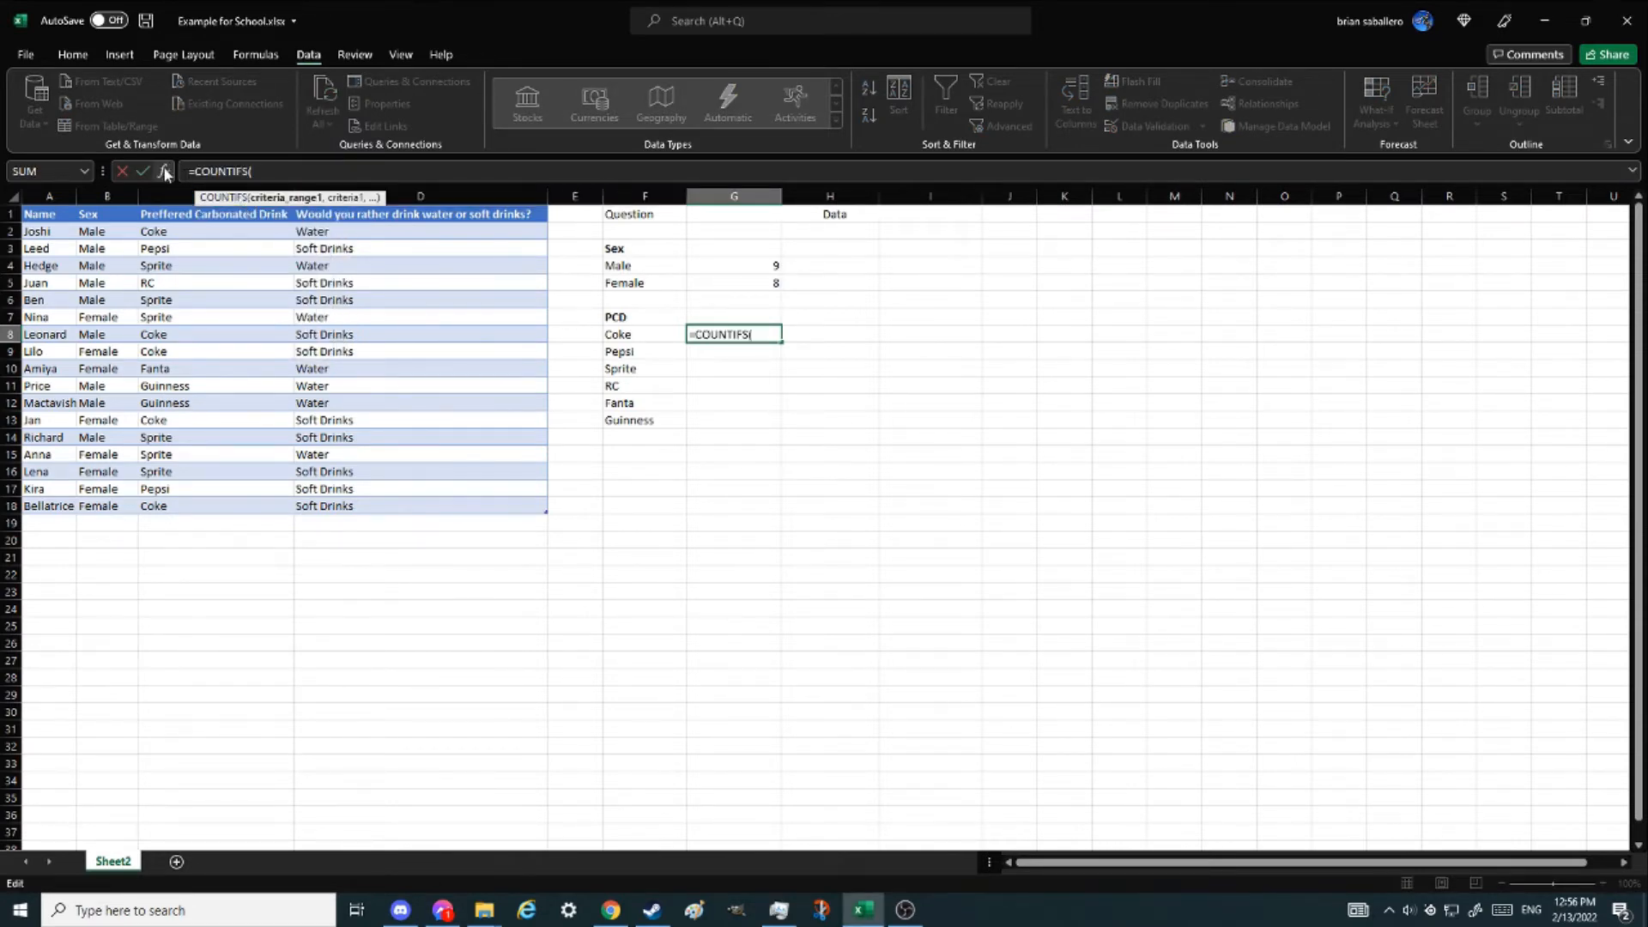
{"action": "left_click", "coordinate": [166, 173]}
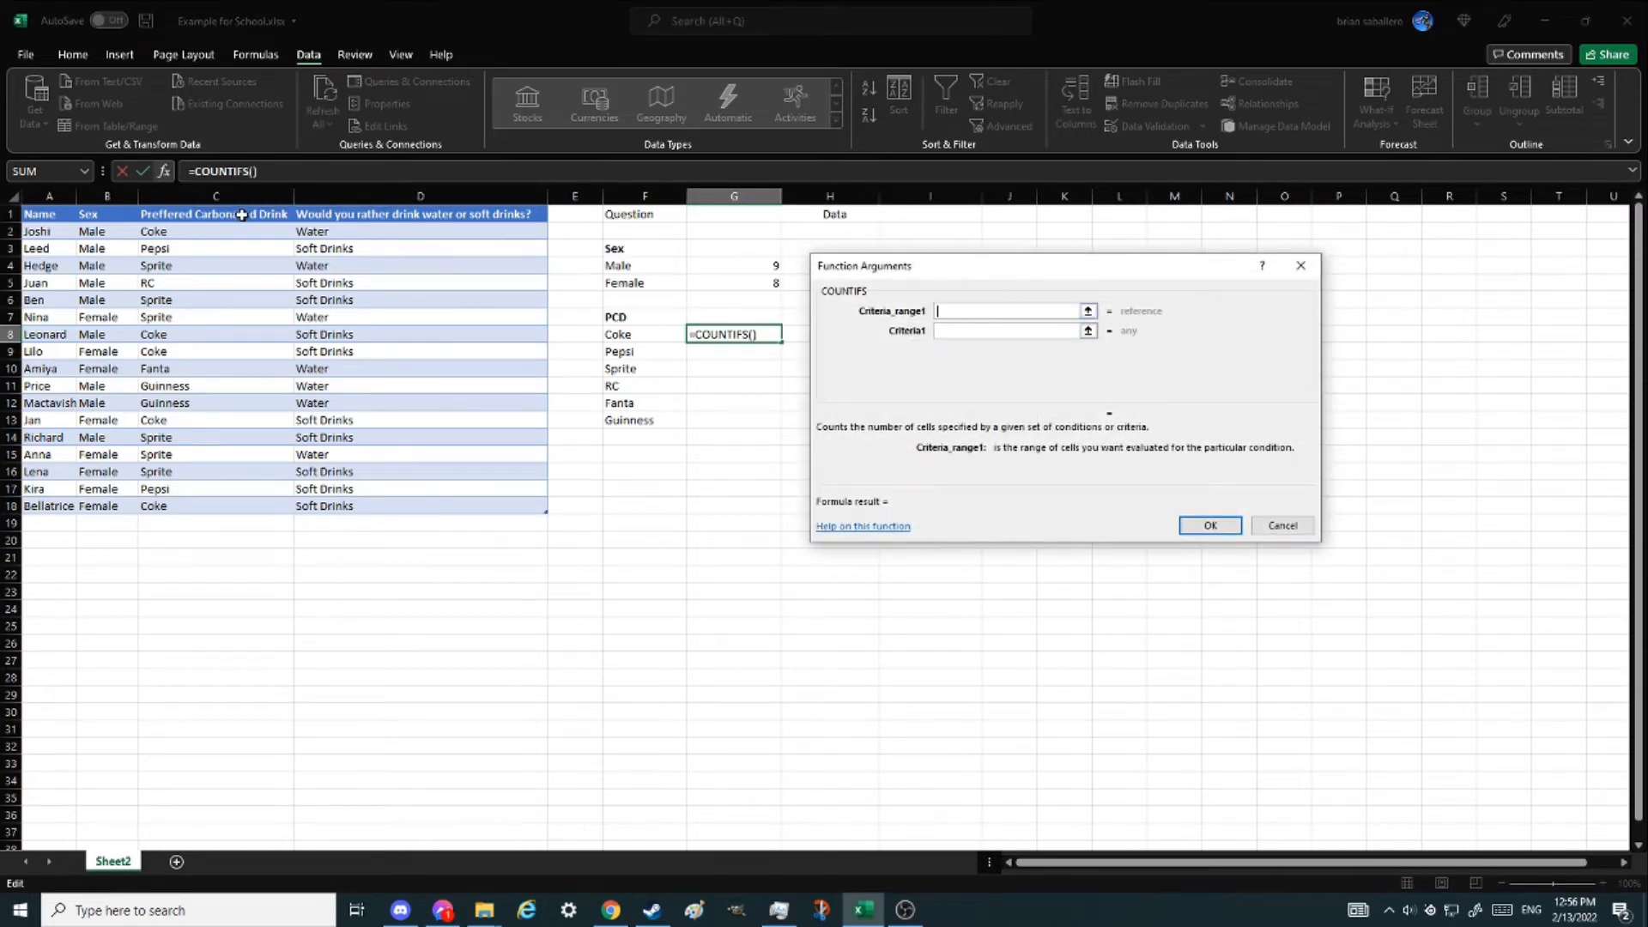
- Set Criteria_range1 to the Preffered Carbonated Drink column and Criteria1 to "Coke", and confirm the formula
{"action": "left_click", "coordinate": [209, 199]}
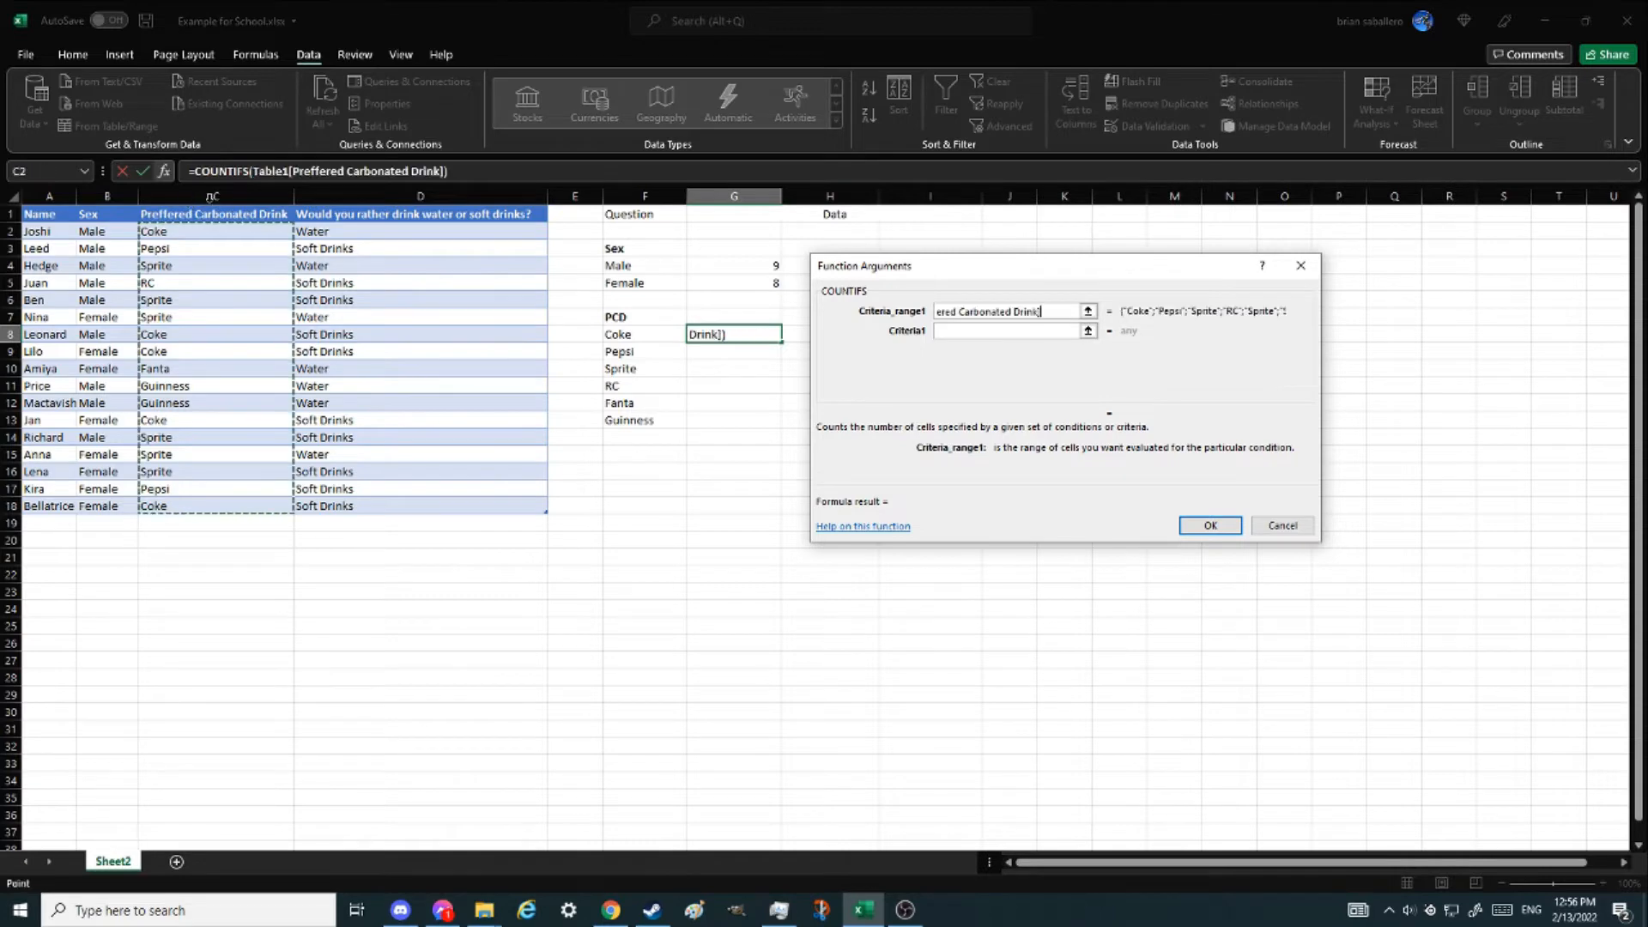
{"action": "left_click", "coordinate": [1088, 331]}
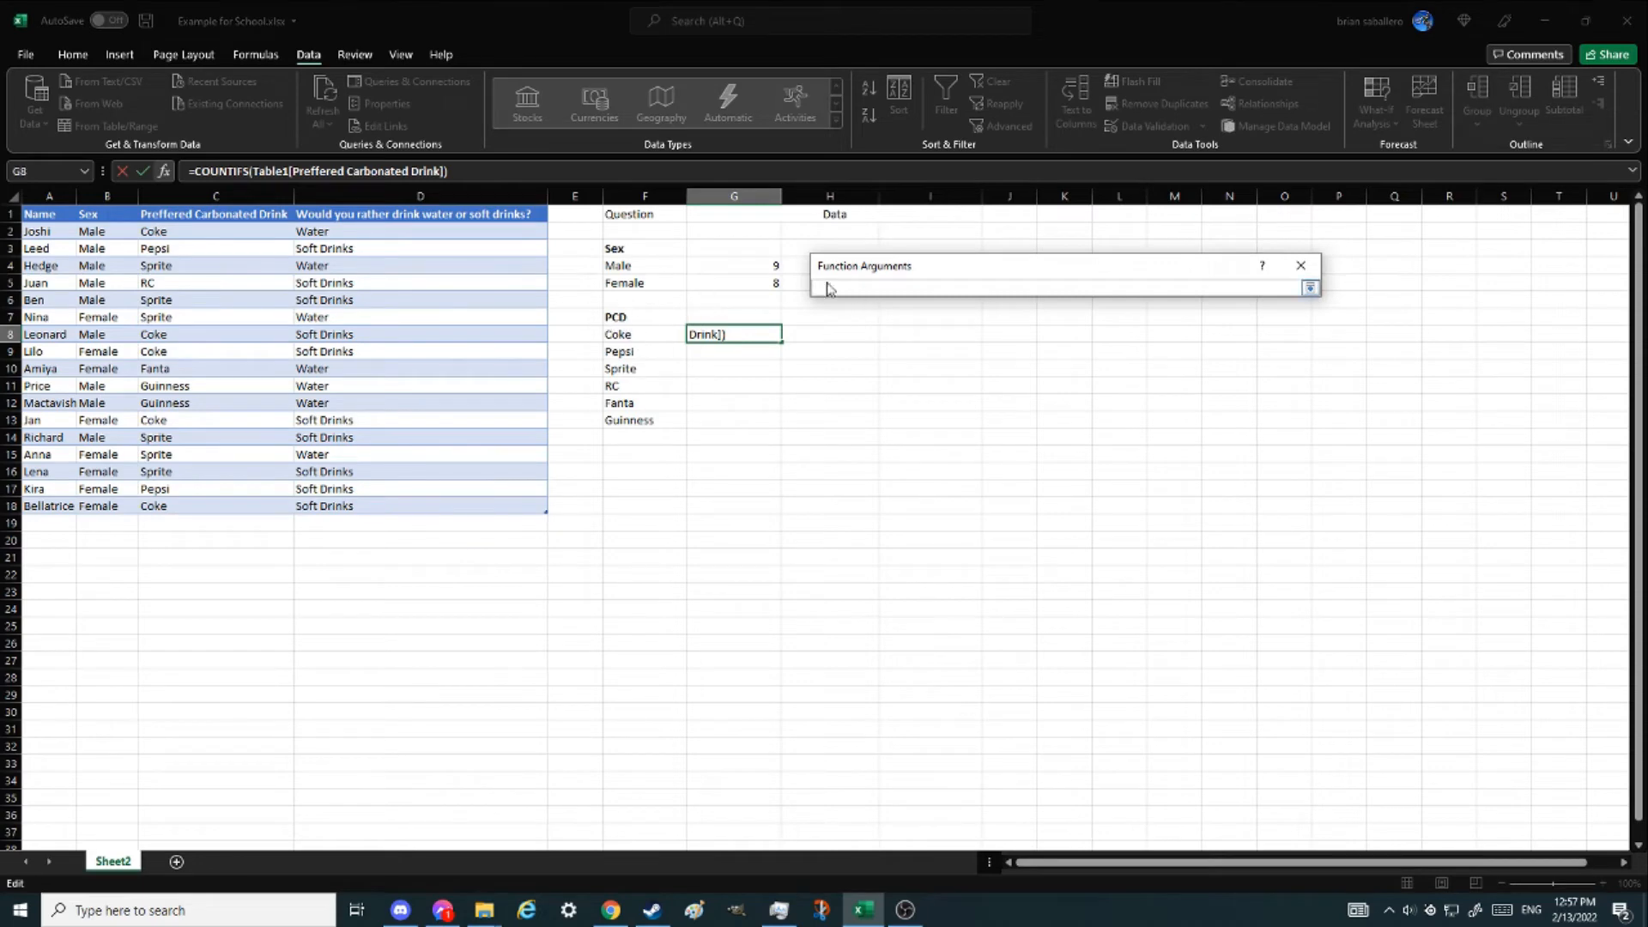
{"action": "type", "text": "\"Coke\""}
{"action": "key", "text": "Return"}
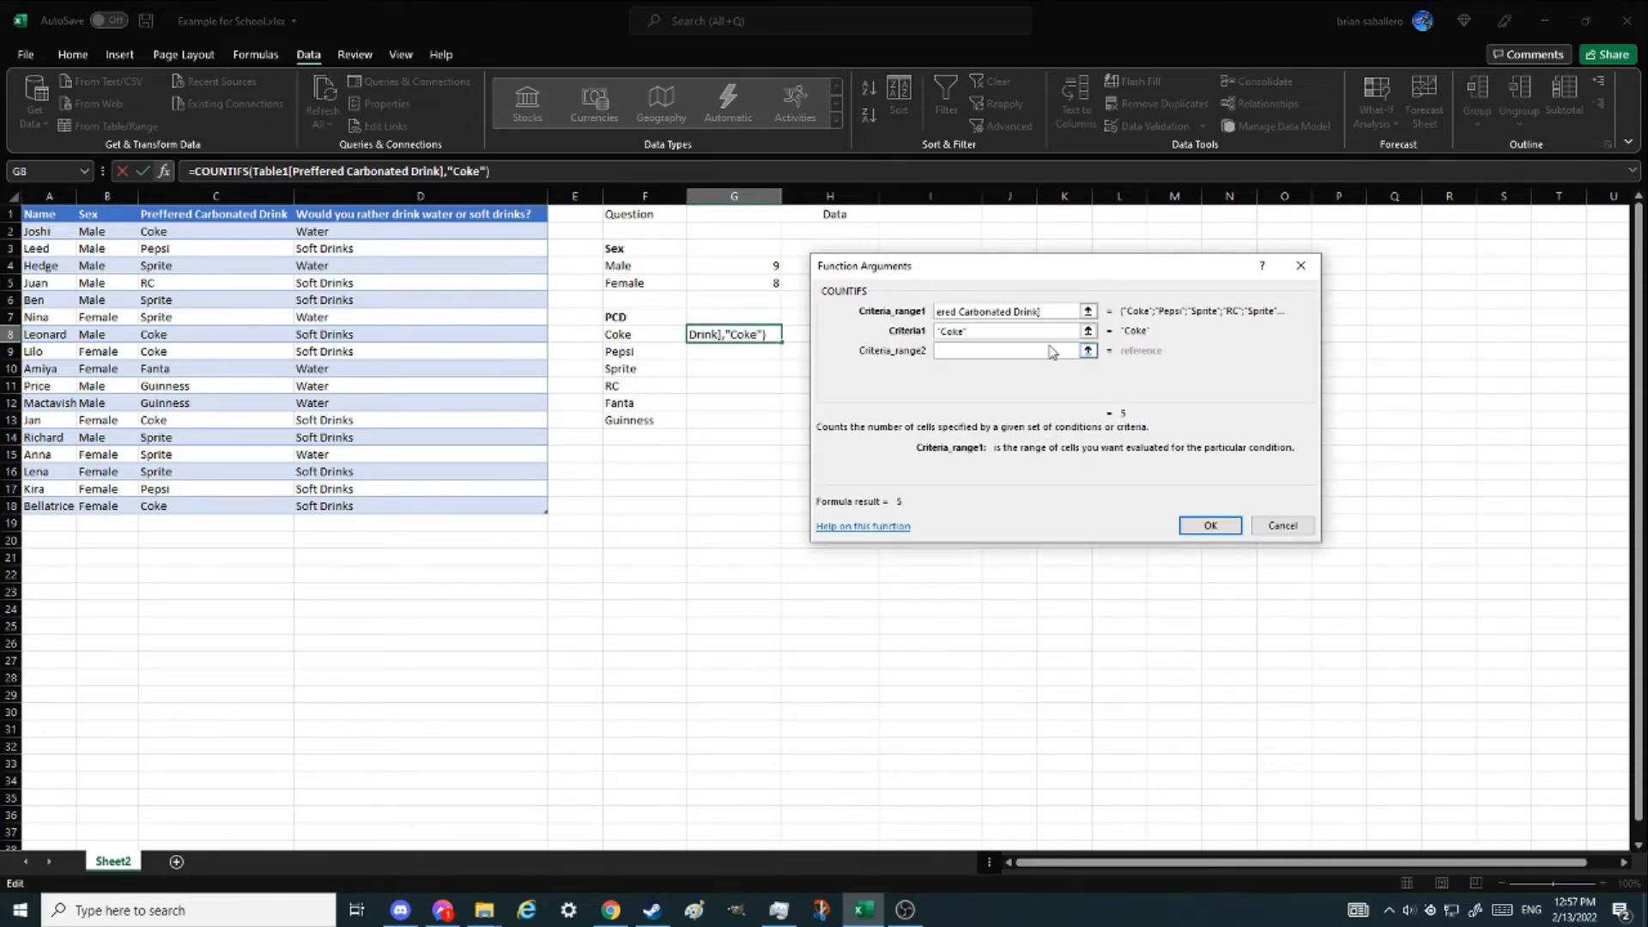
{"action": "left_click", "coordinate": [1203, 524]}
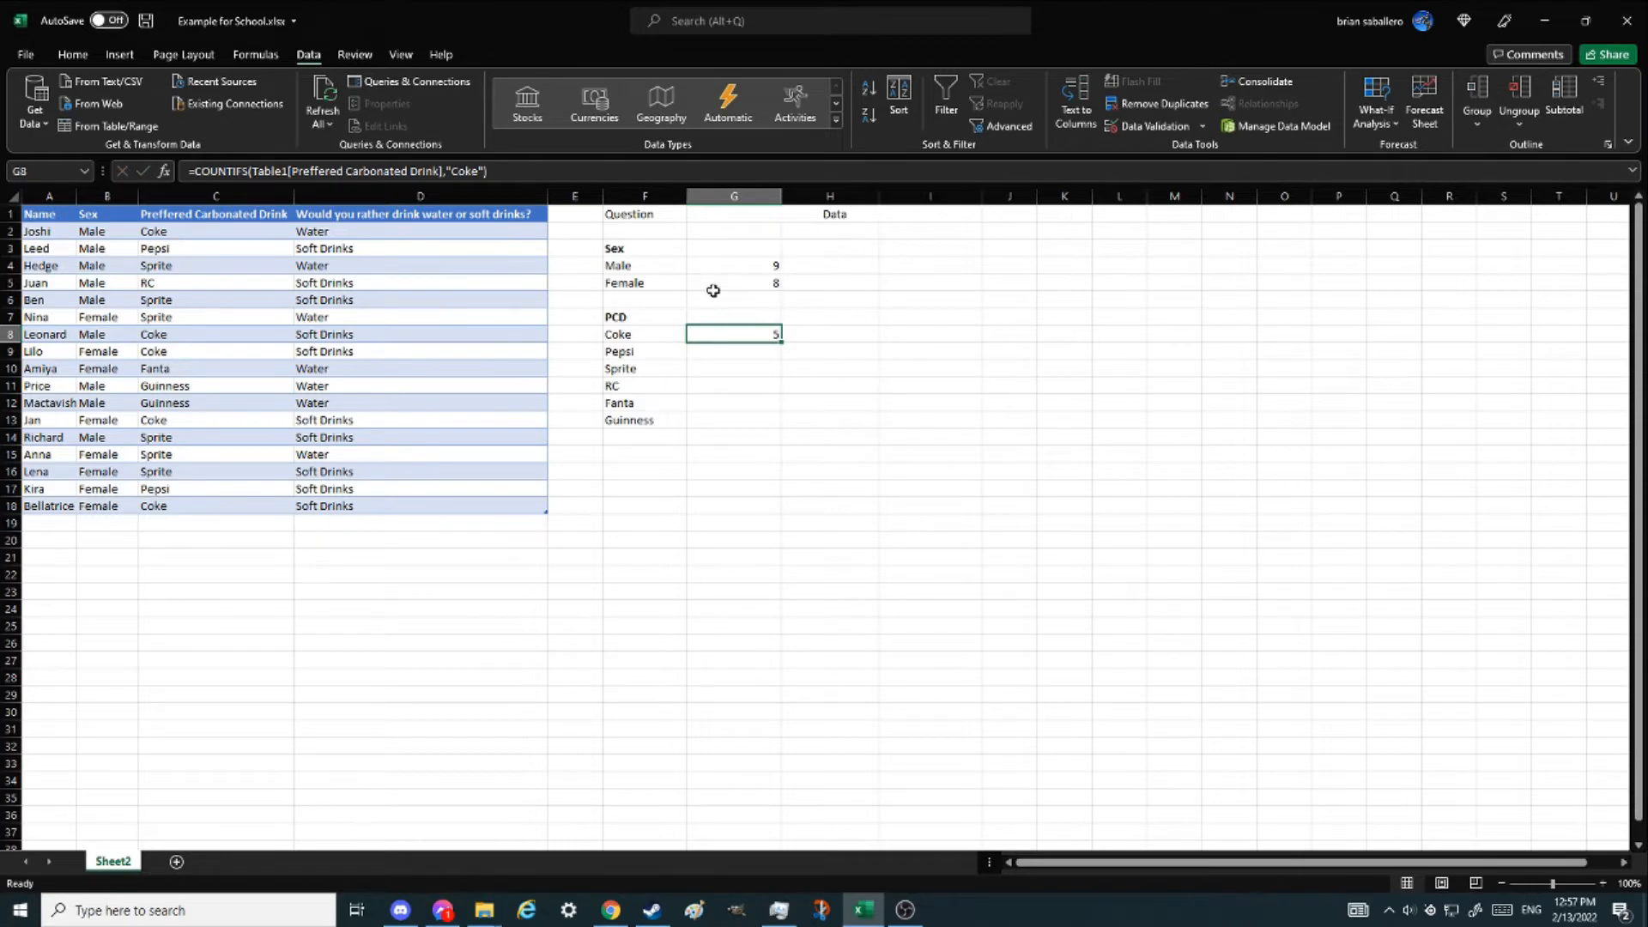
- Edit the Coke count formula so its criterion refers to cell F8 instead of "Coke"
{"action": "key", "text": "F2"}
{"action": "left_click", "coordinate": [478, 170]}
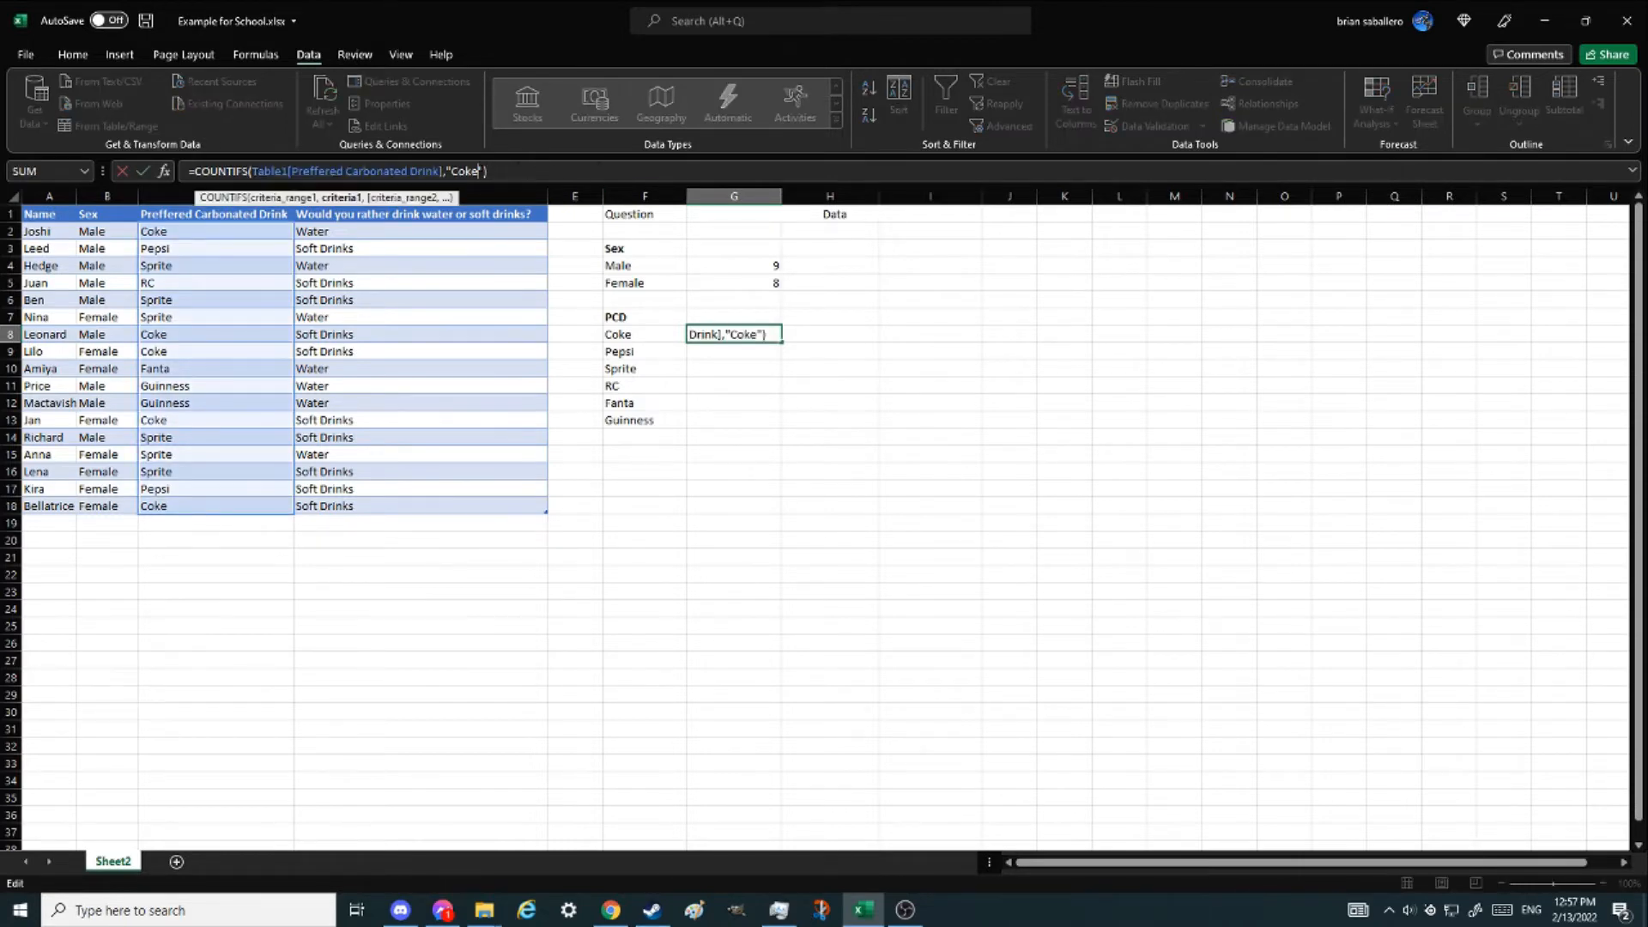
{"action": "key", "text": "BackSpace"}
{"action": "key", "text": "BackSpace"}
{"action": "key", "text": "BackSpace"}
{"action": "type", "text": "c"}
{"action": "key", "text": "BackSpace"}
{"action": "type", "text": "f"}
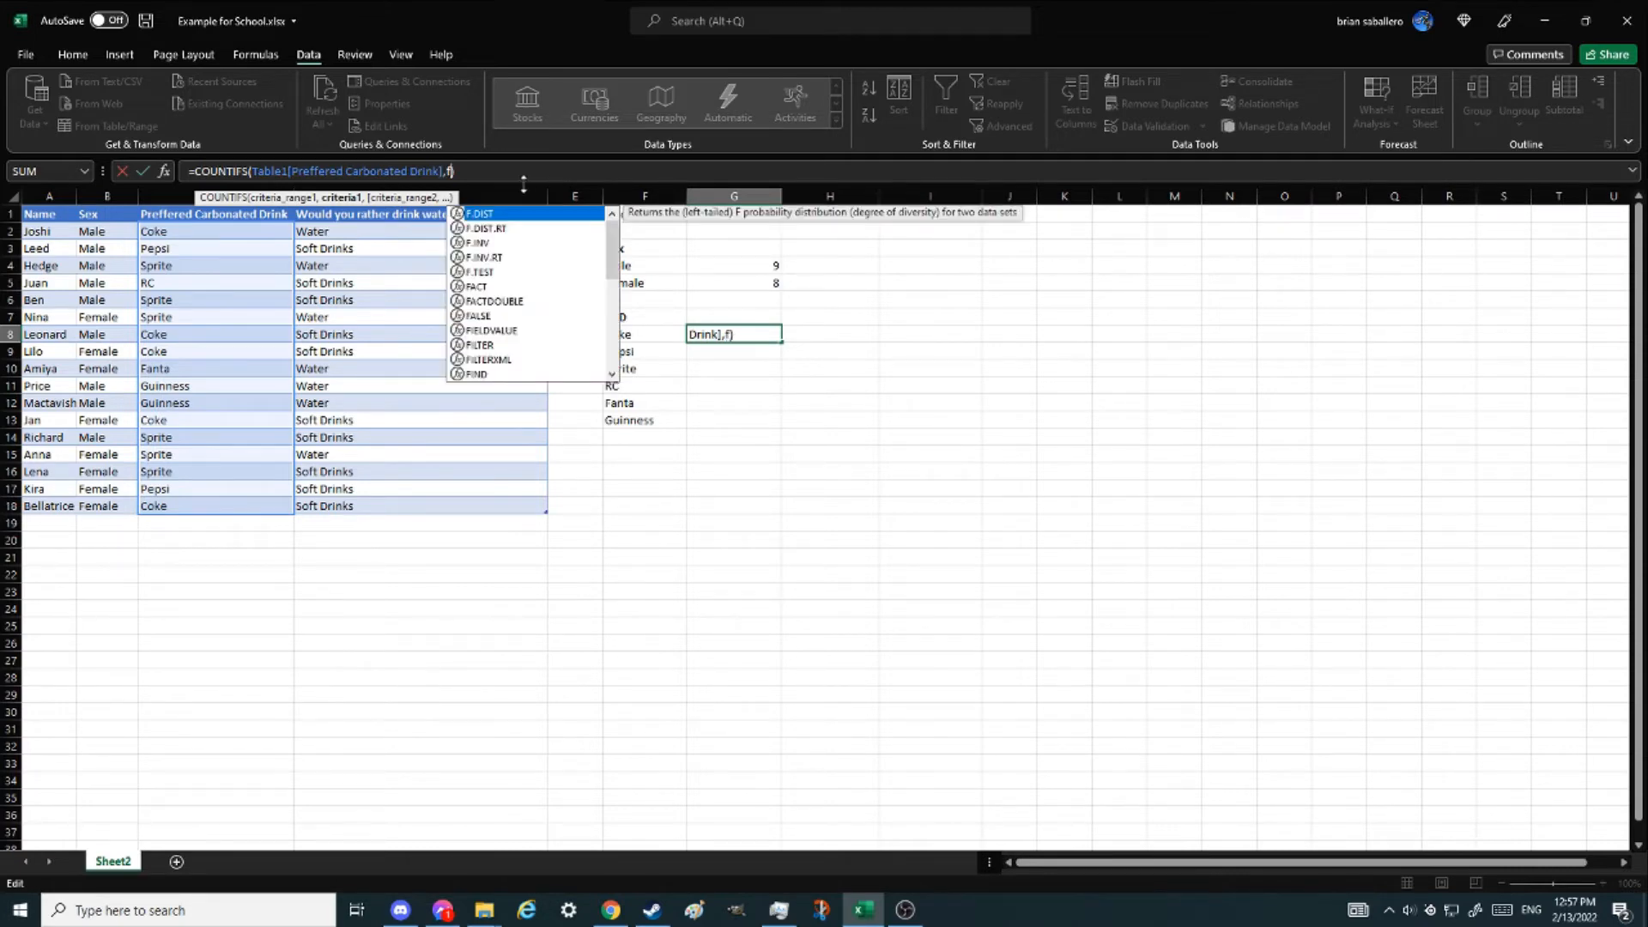
{"action": "type", "text": "8)"}
{"action": "key", "text": "Return"}
- Fill the Coke count formula down through the Guinness row
{"action": "scroll", "coordinate": [735, 343], "scroll_direction": "down", "scroll_amount": 1}
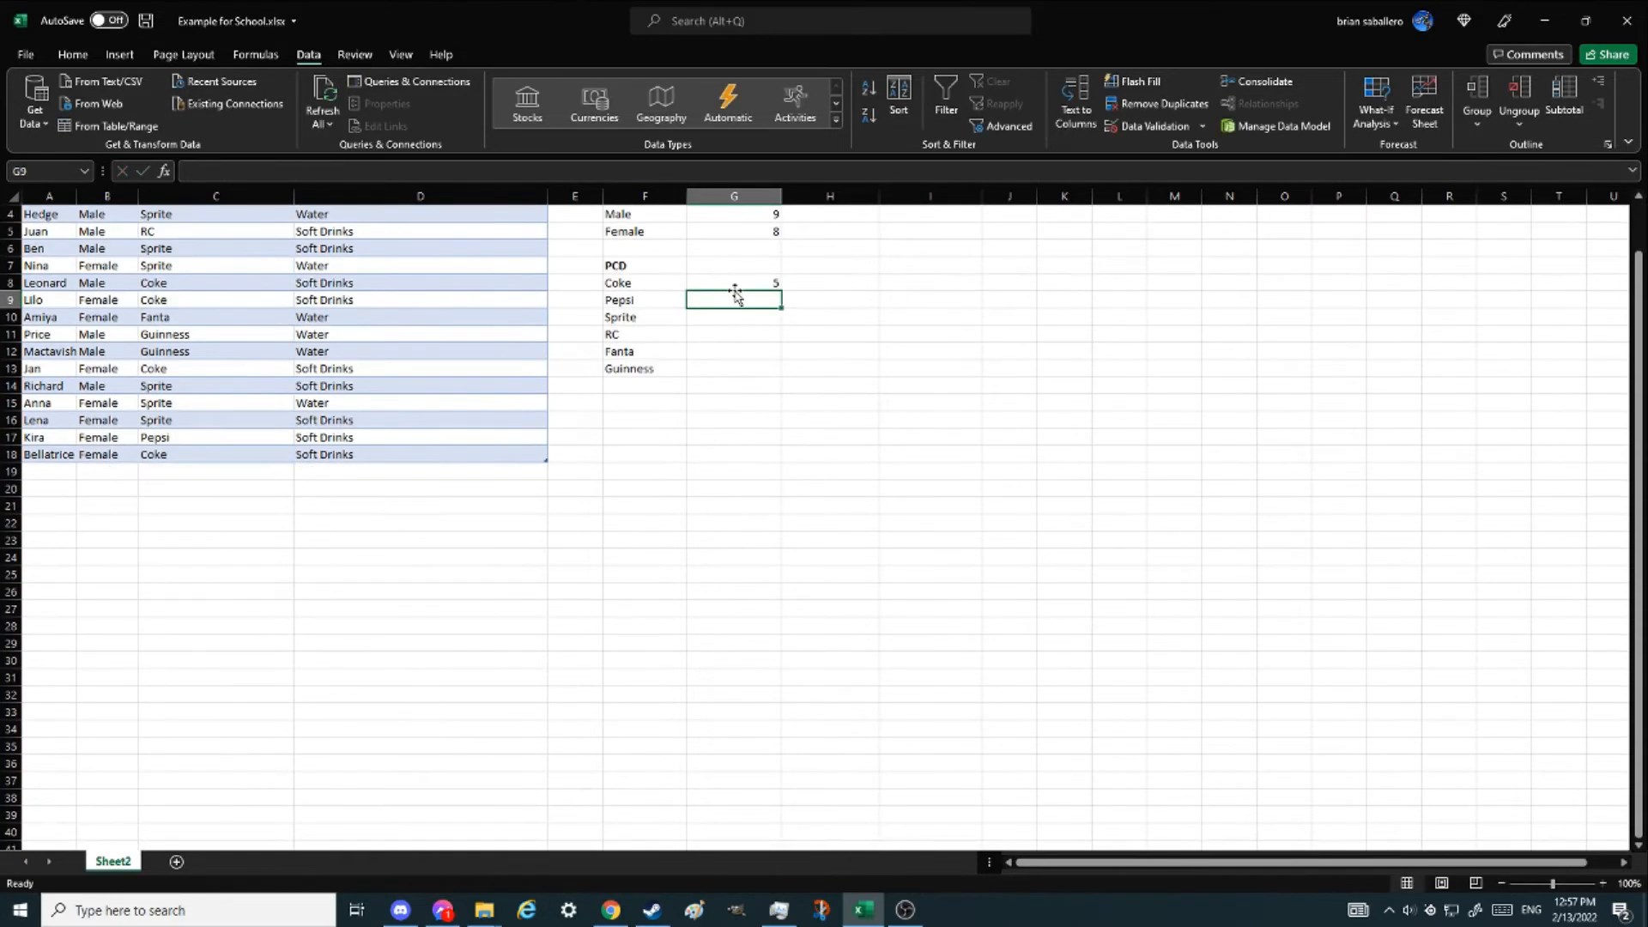
{"action": "left_click", "coordinate": [736, 285]}
{"action": "left_click_drag", "start_coordinate": [779, 295], "coordinate": [754, 375]}
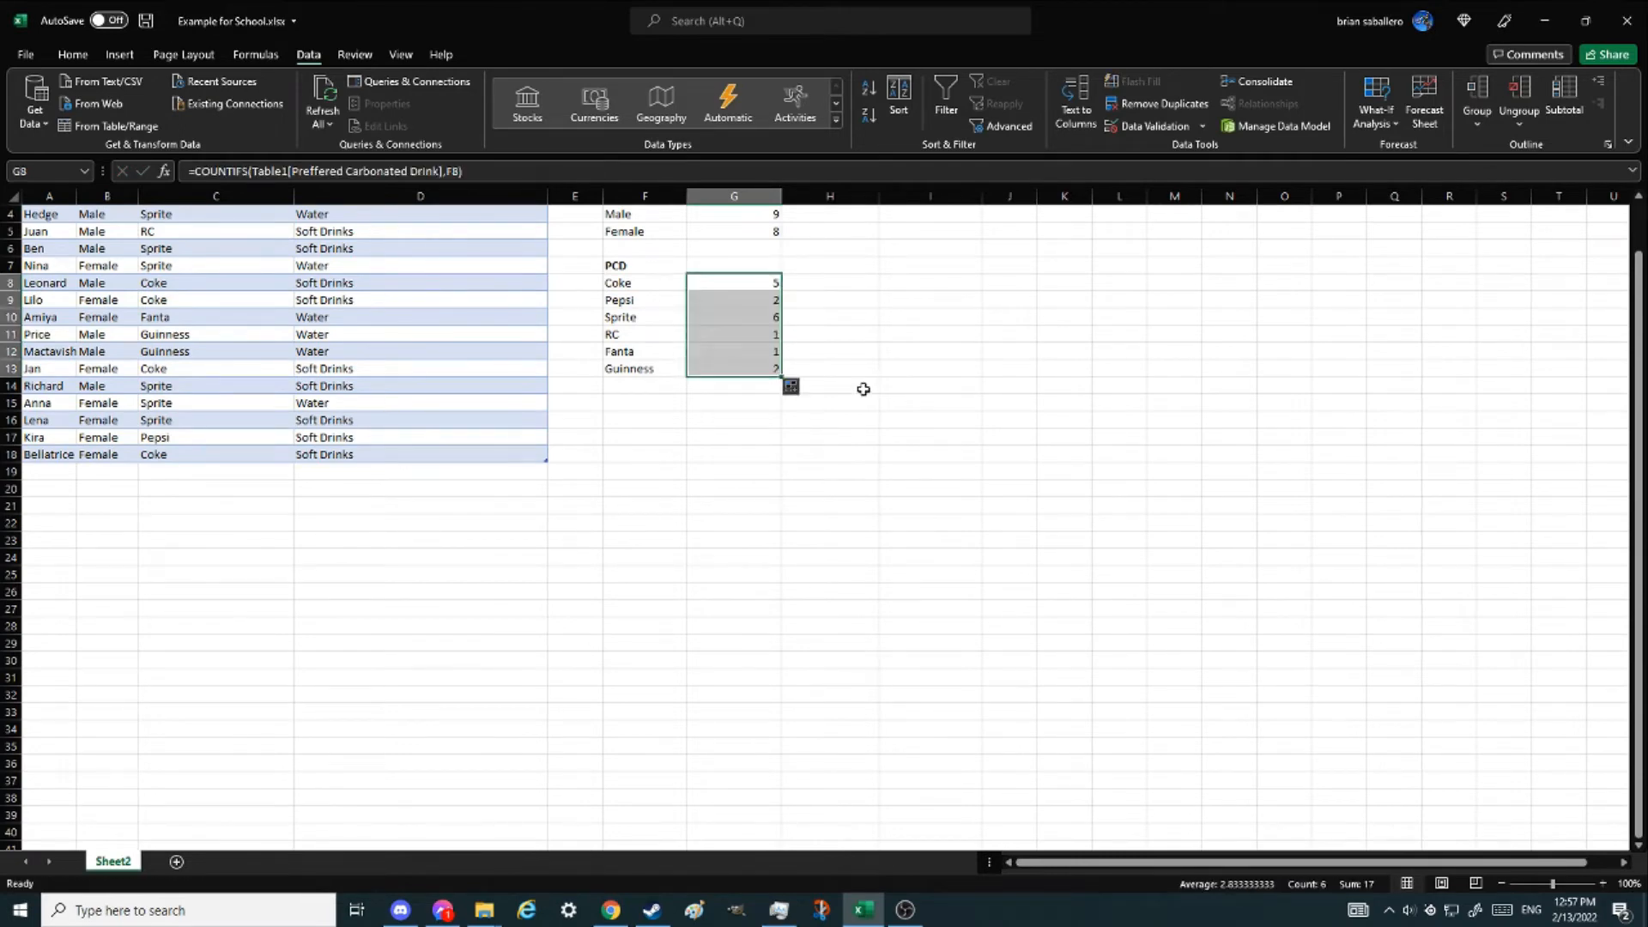
{"action": "scroll", "coordinate": [820, 454], "scroll_direction": "up", "scroll_amount": 1}
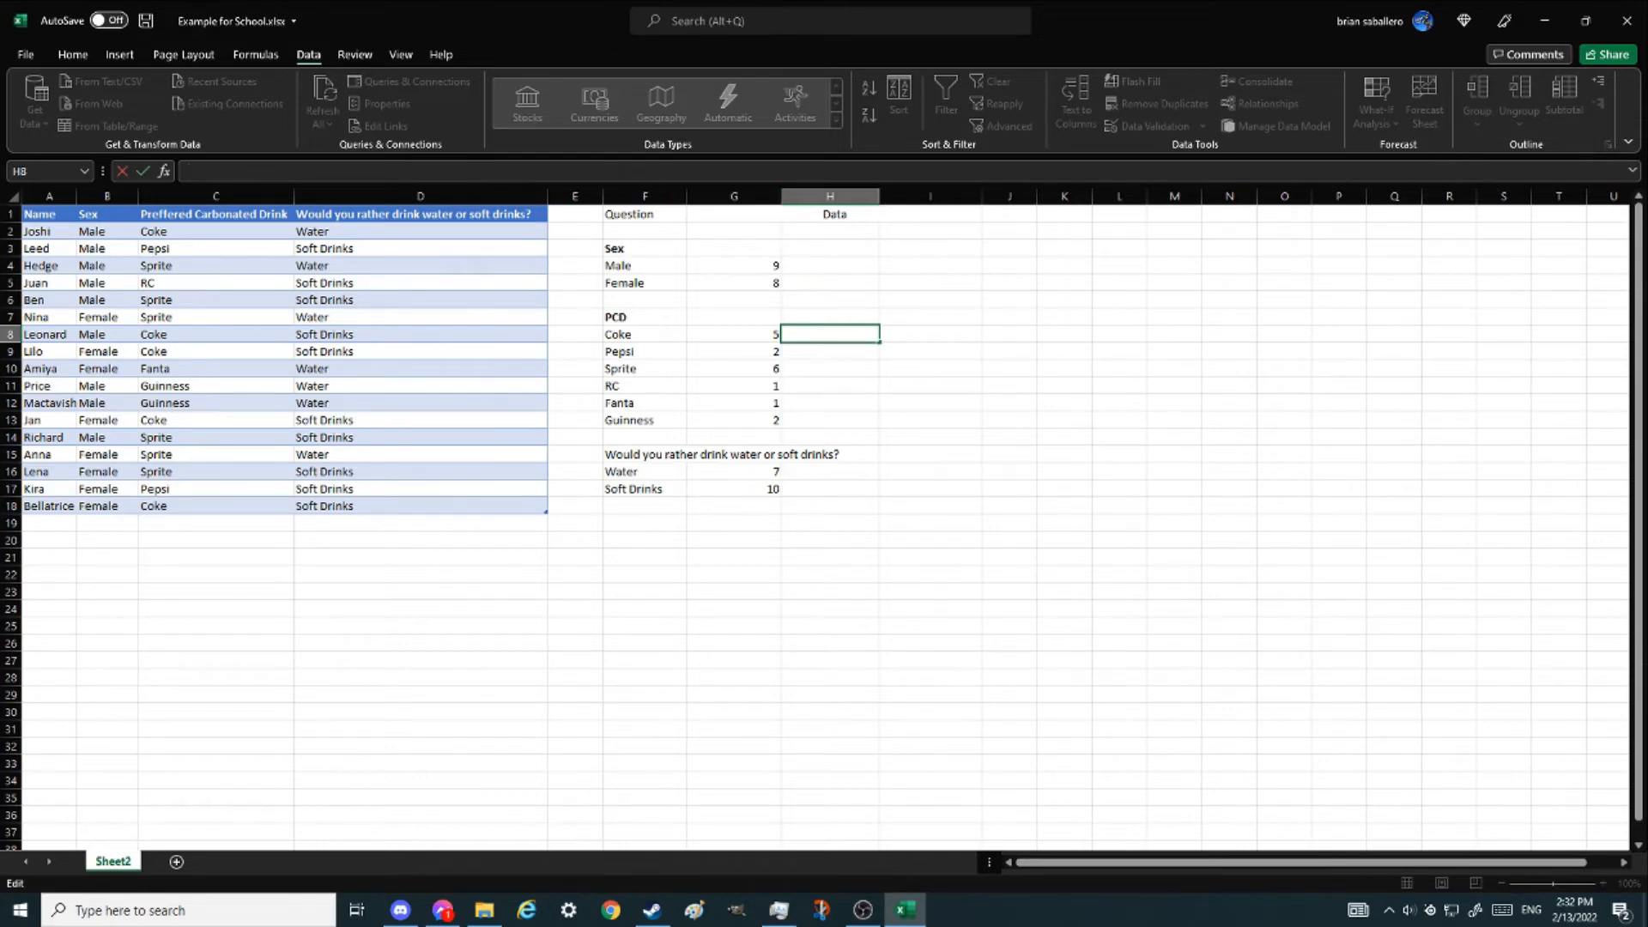
{"action": "type", "text": "countifs"}
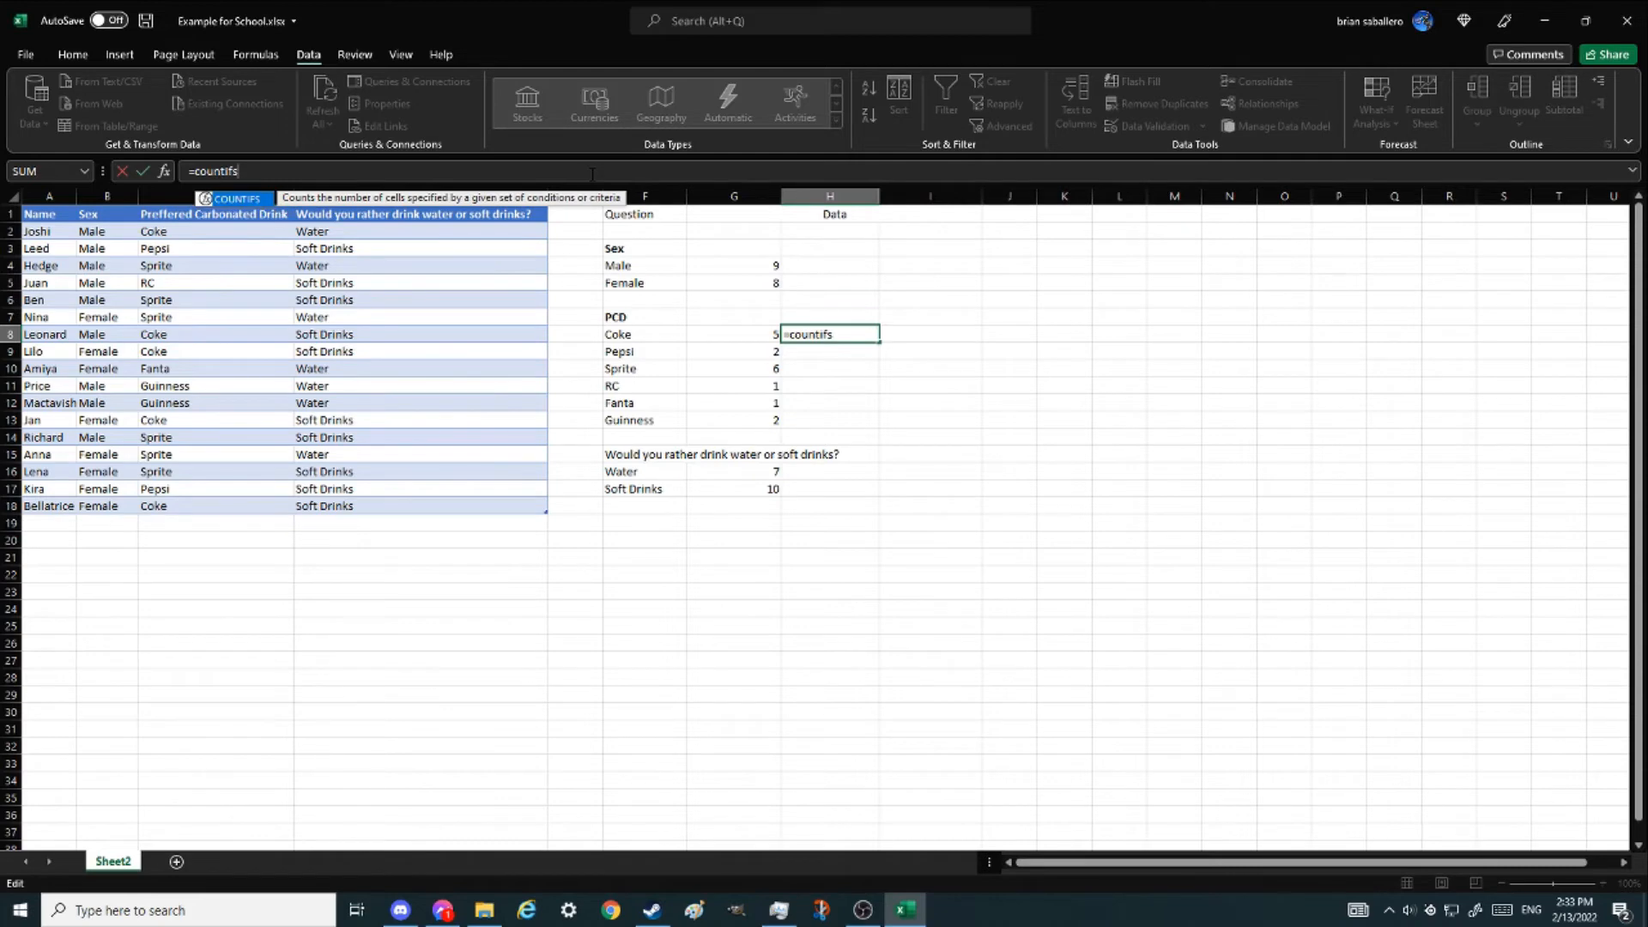
{"action": "key", "text": "BackSpace"}
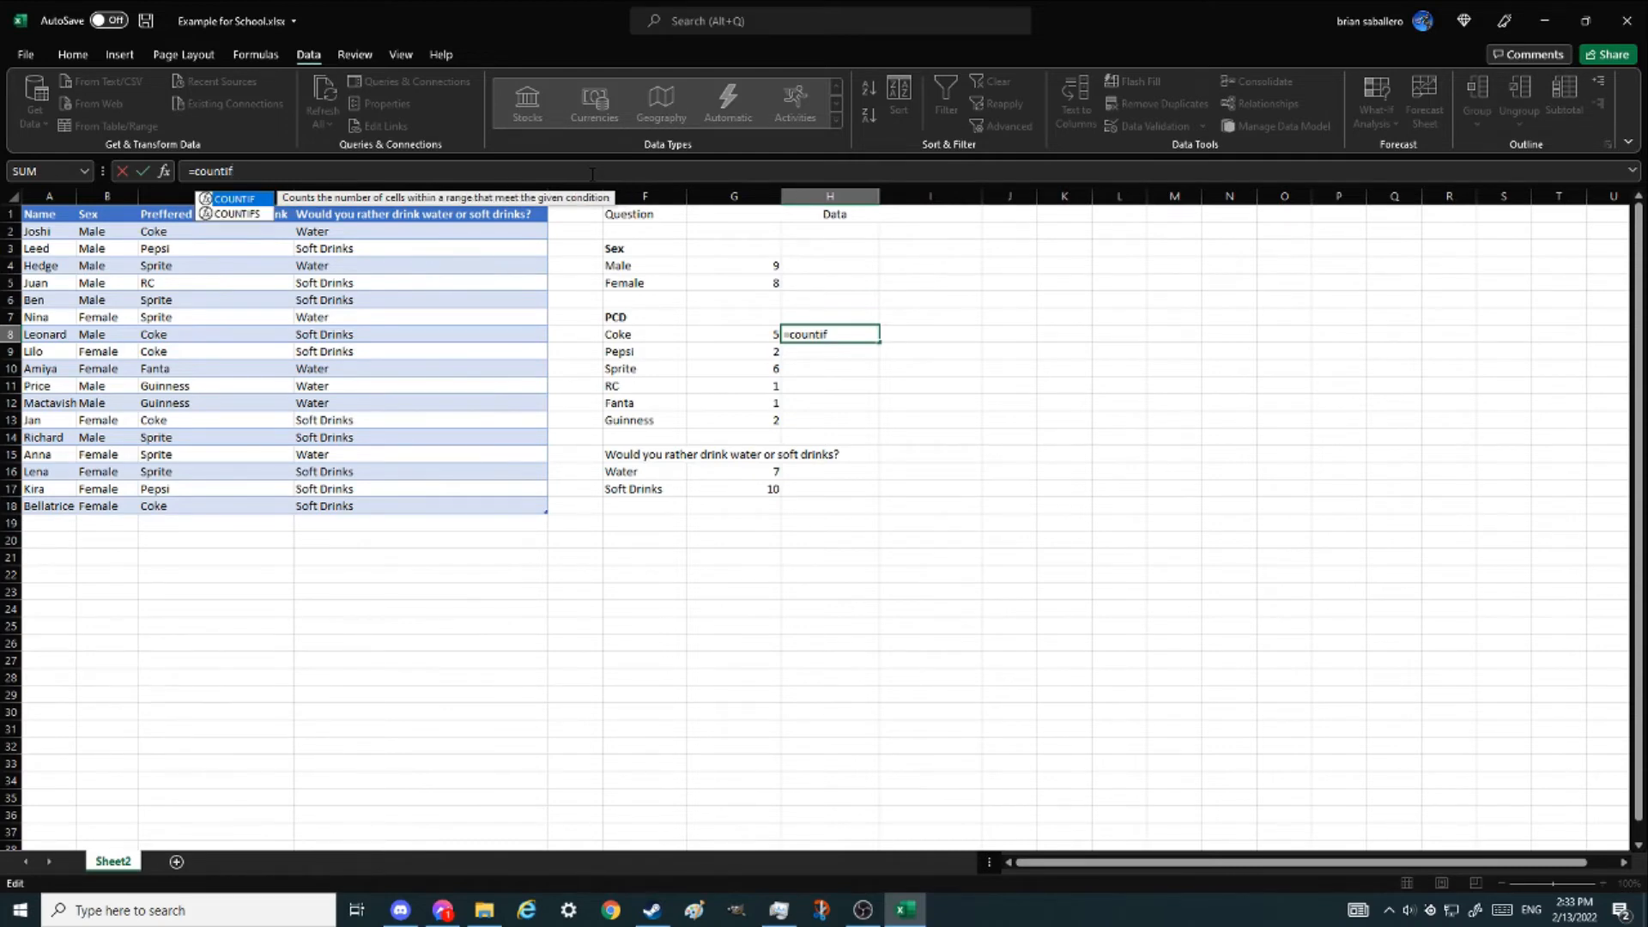
{"action": "type", "text": "("}
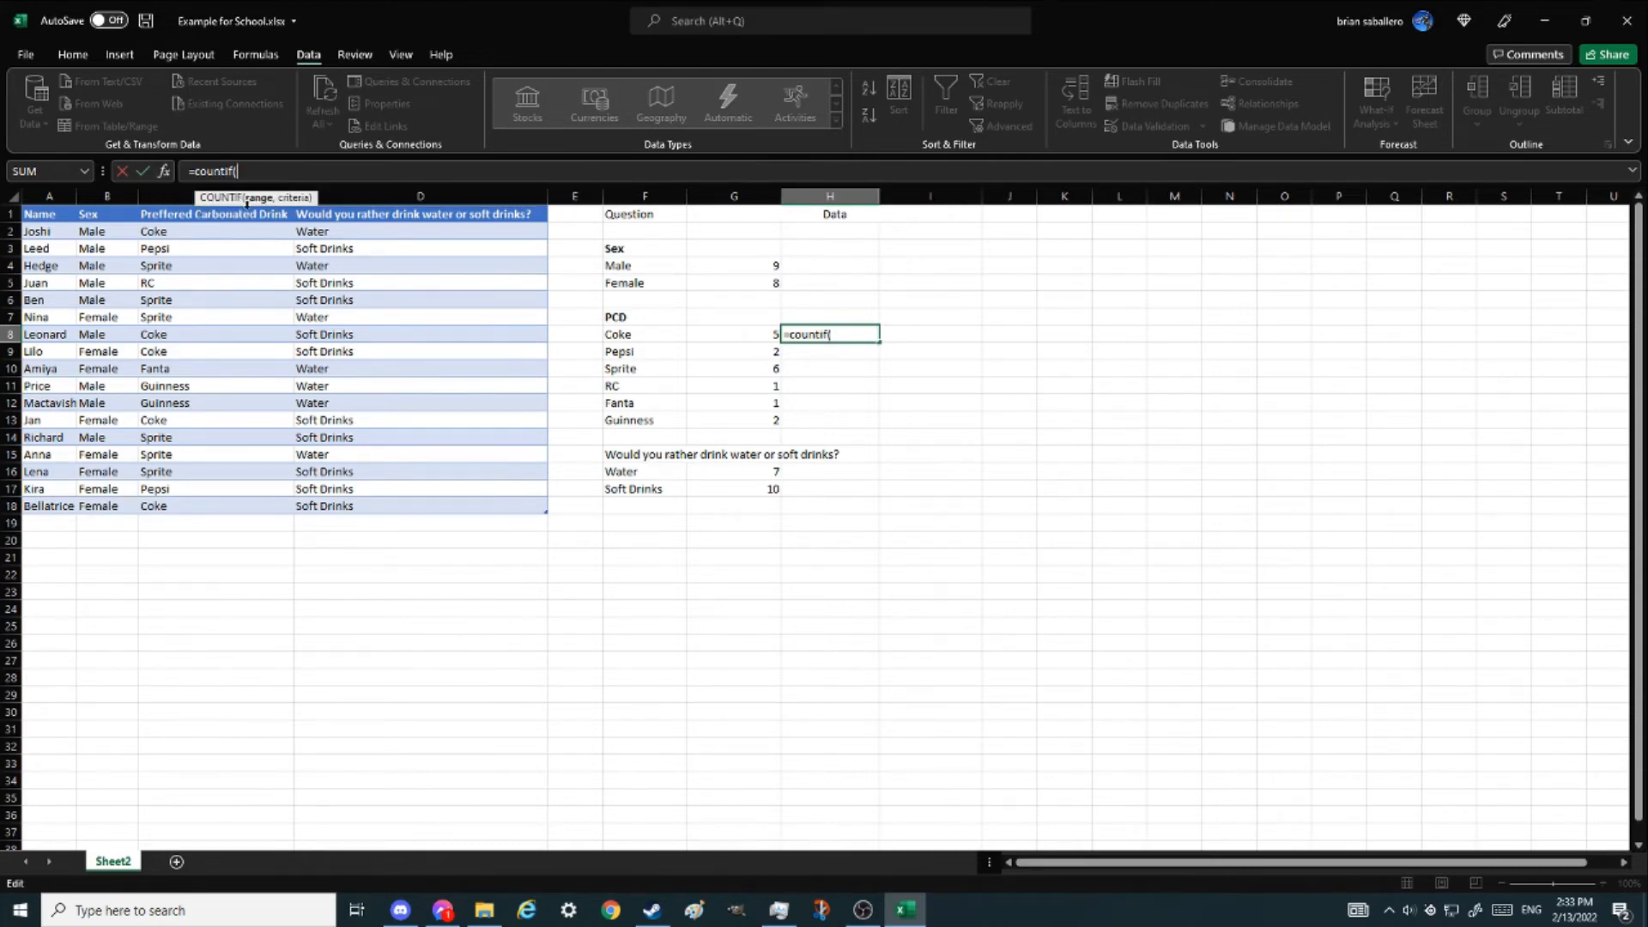
{"action": "left_click", "coordinate": [172, 171]}
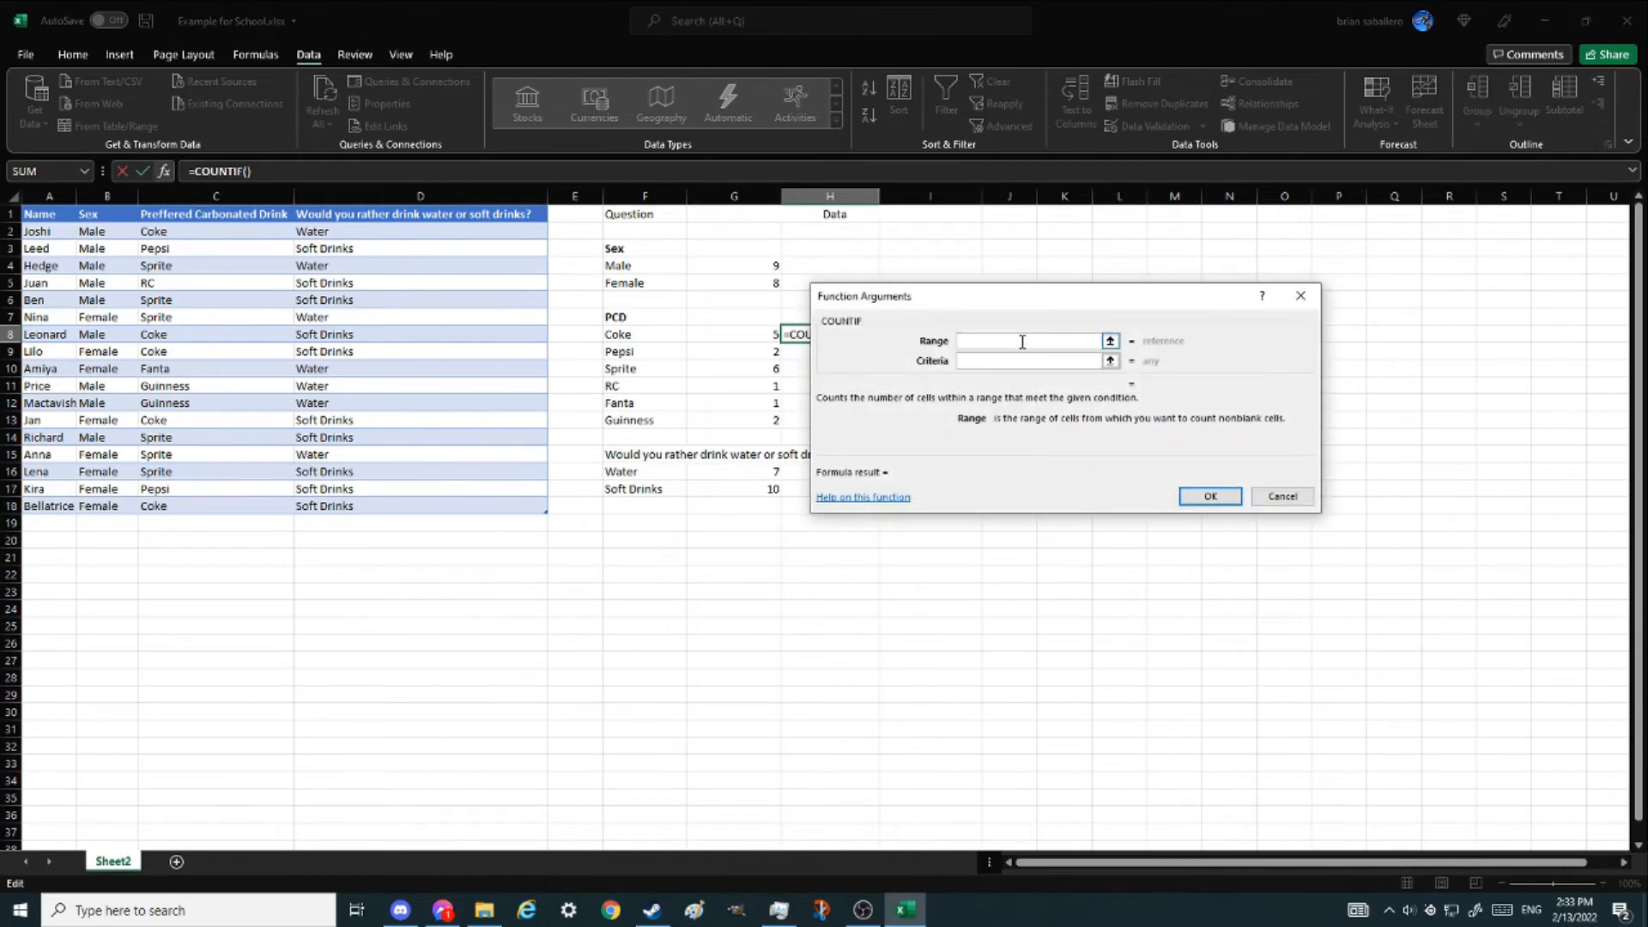
{"action": "type", "text": "a"}
{"action": "key", "text": "Tab"}
{"action": "type", "text": "a"}
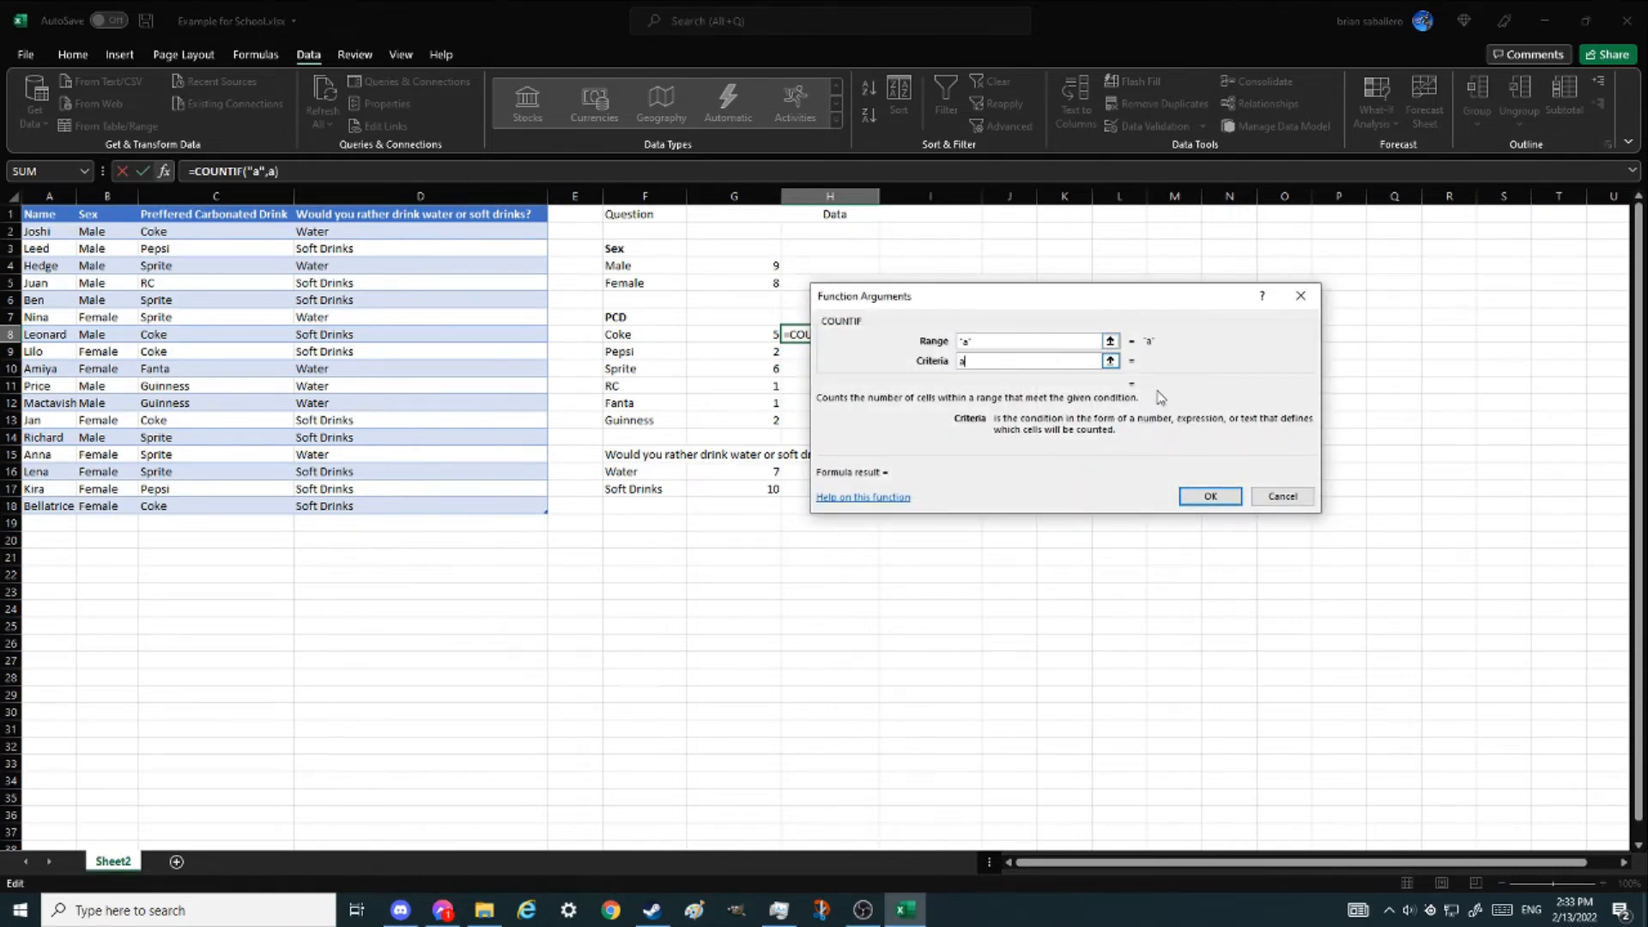
{"action": "left_click", "coordinate": [1282, 497]}
{"action": "type", "text": "="}
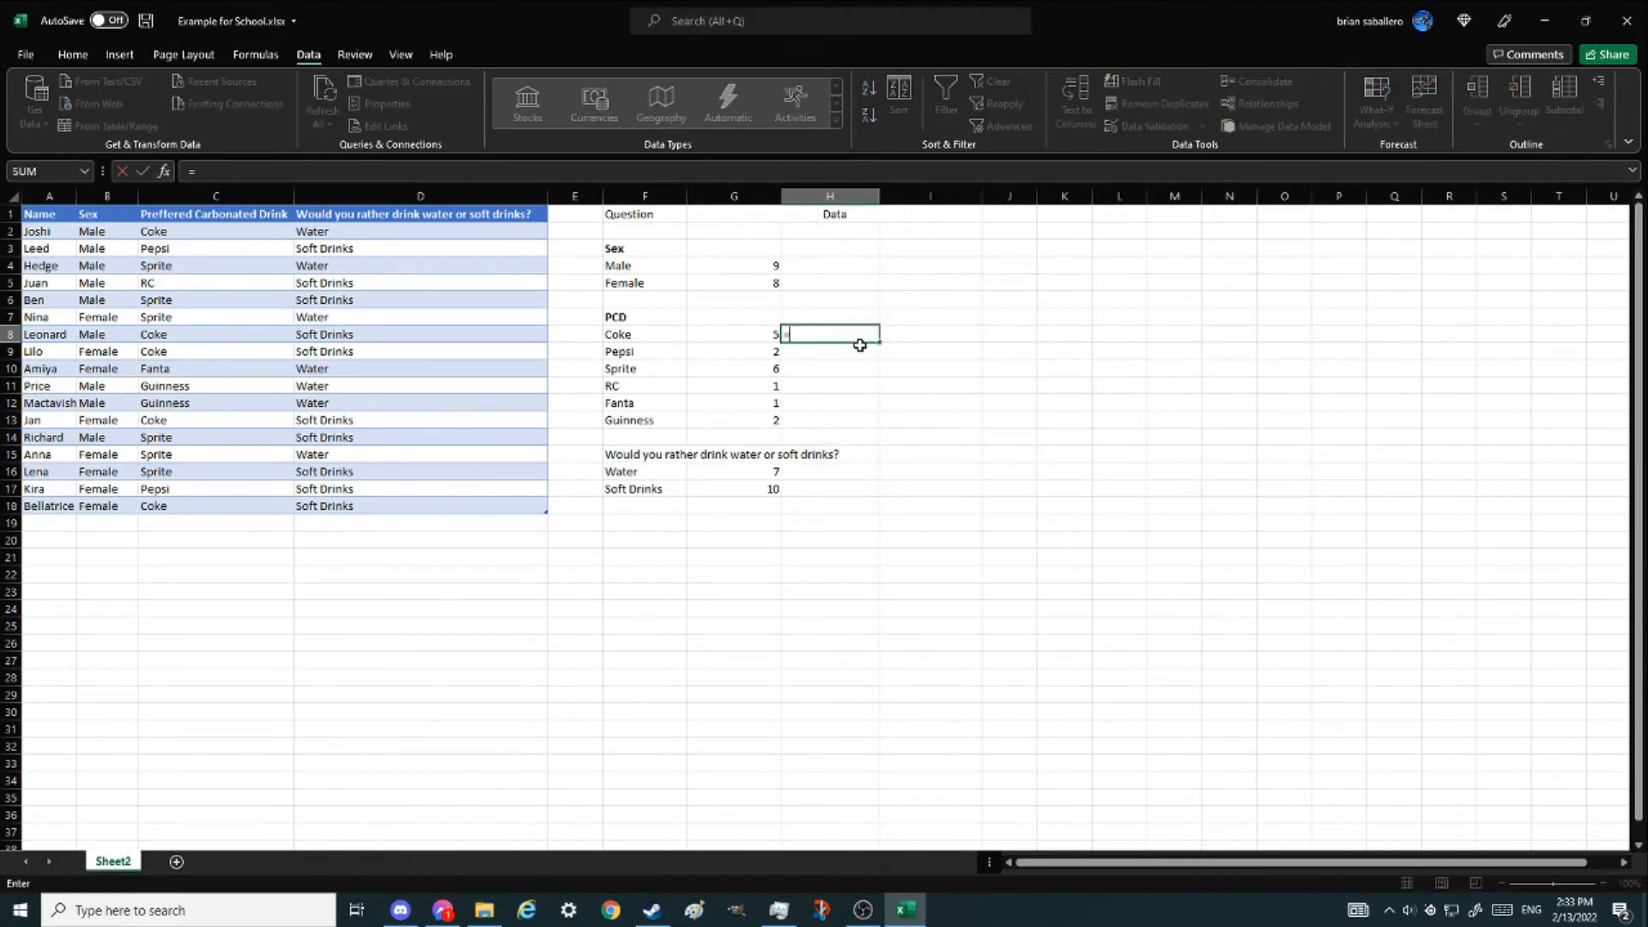
{"action": "type", "text": "countifs"}
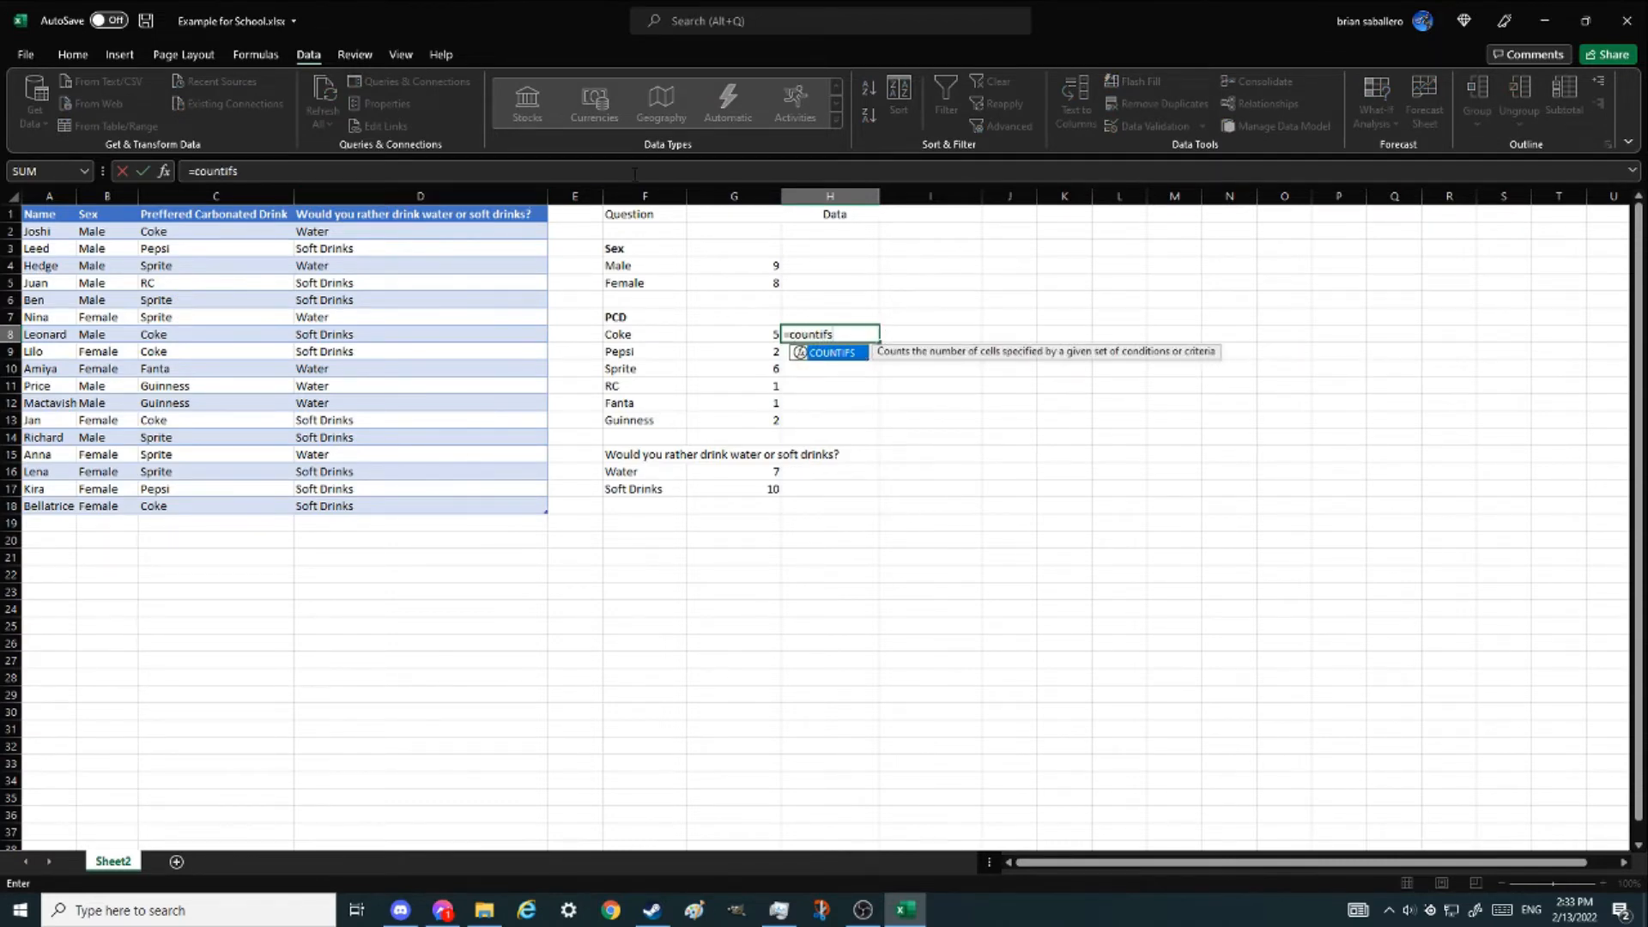
{"action": "type", "text": "("}
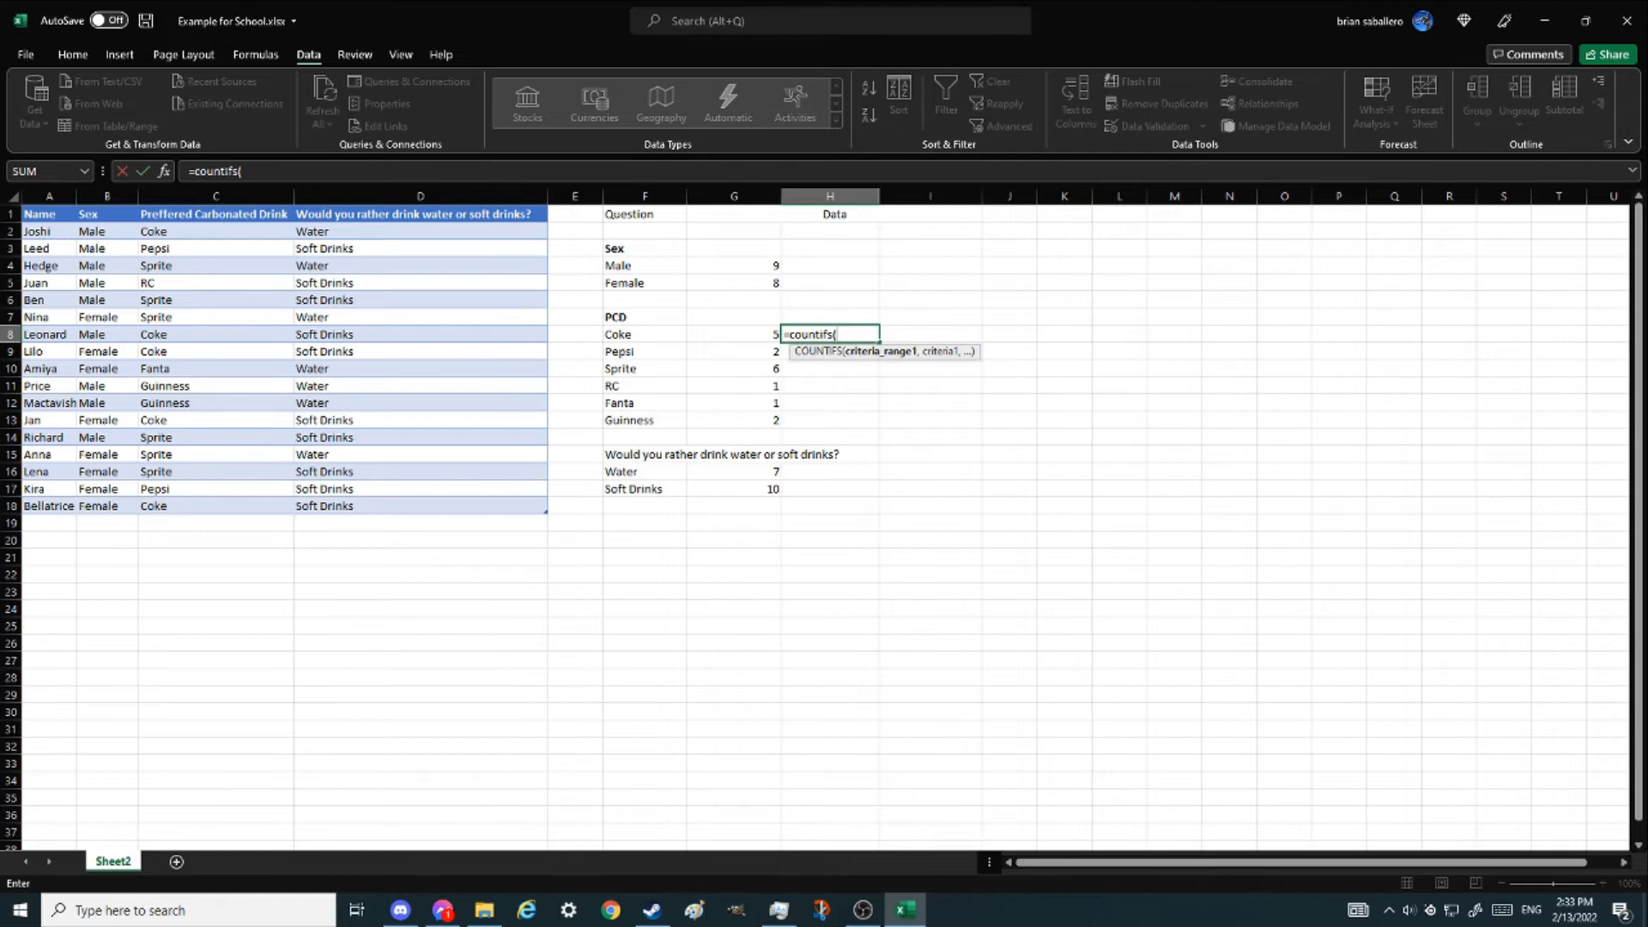
{"action": "left_click", "coordinate": [164, 170]}
{"action": "type", "text": "a"}
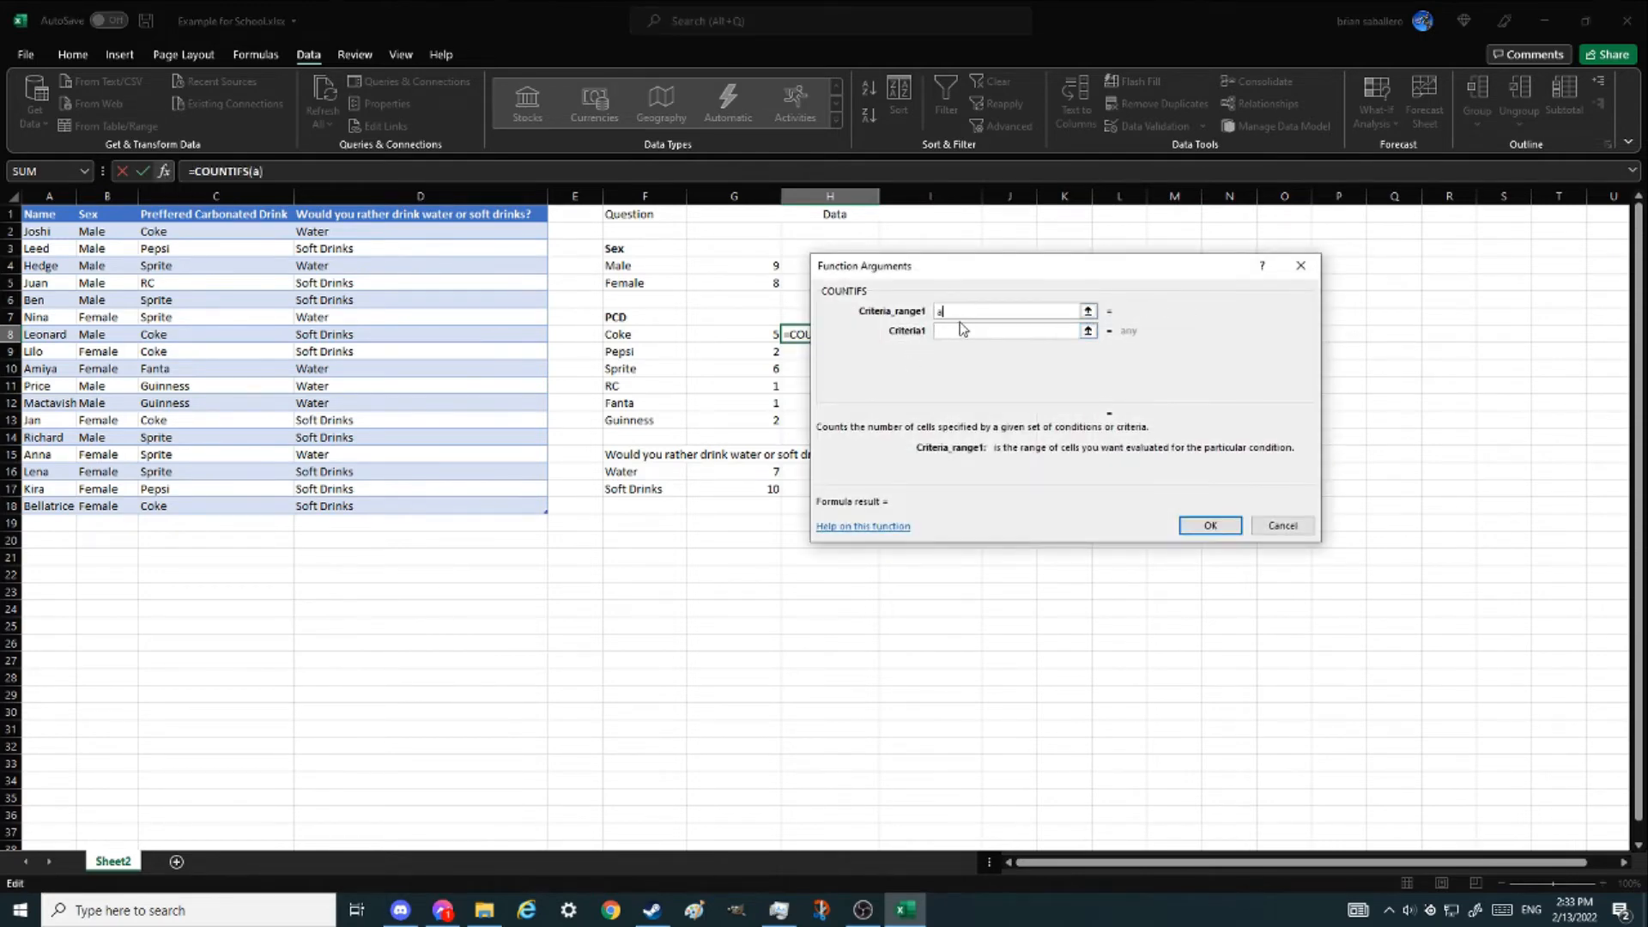
{"action": "key", "text": "Tab"}
{"action": "type", "text": "a"}
{"action": "key", "text": "Tab"}
{"action": "type", "text": "a"}
{"action": "key", "text": "Tab"}
{"action": "type", "text": "a"}
{"action": "key", "text": "Tab"}
{"action": "type", "text": "a"}
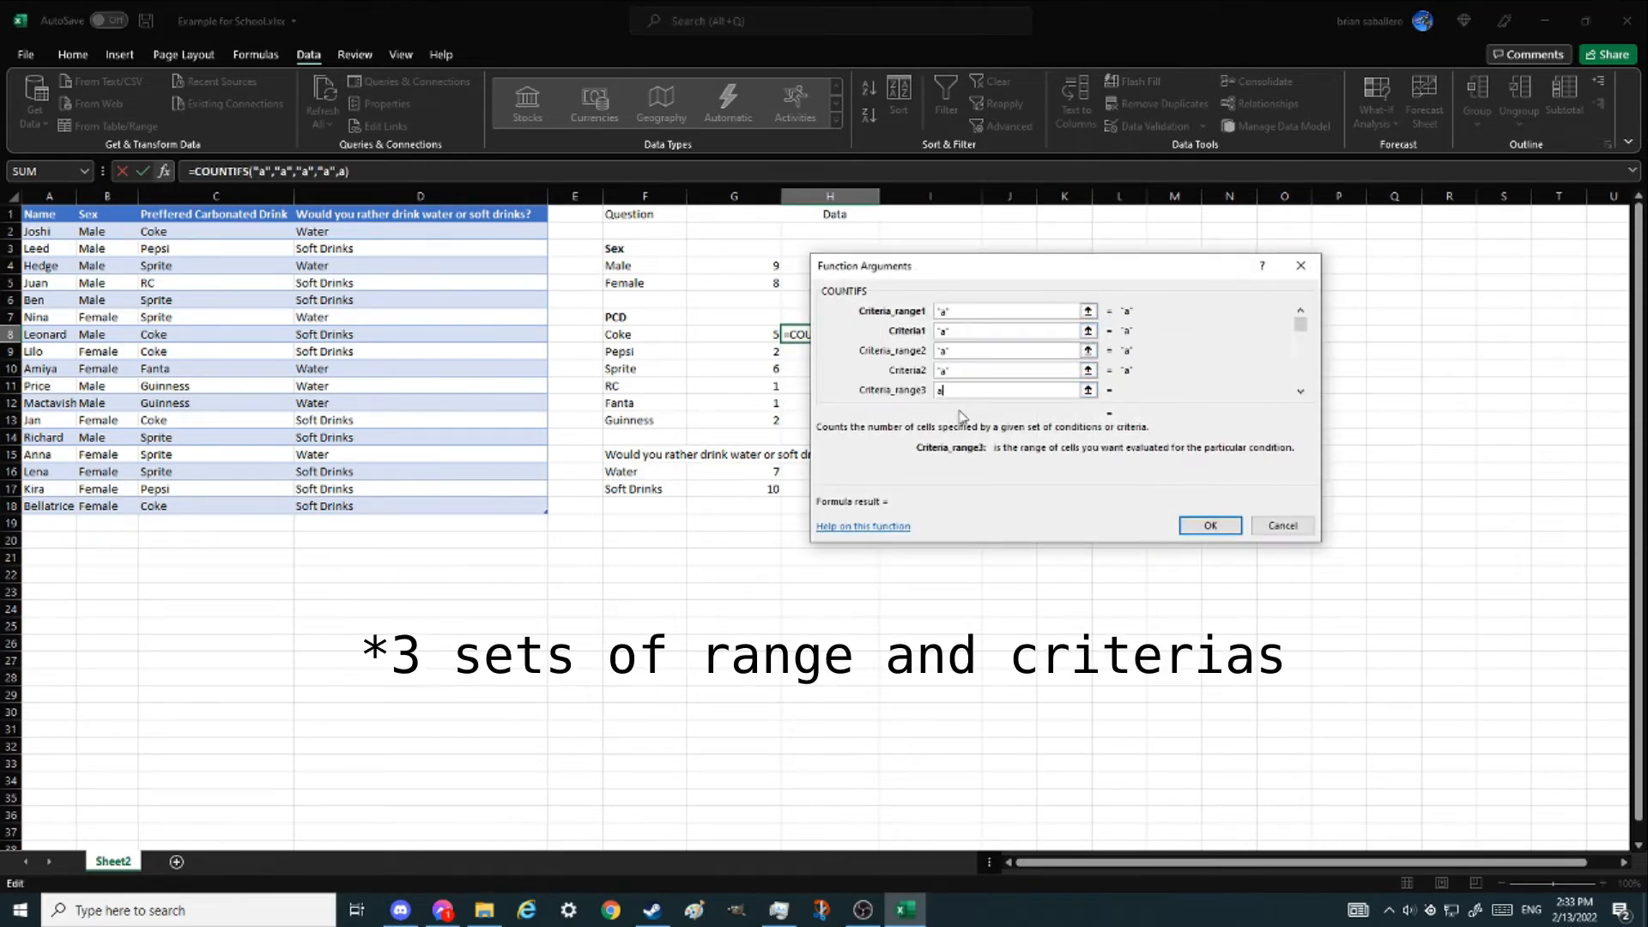
{"action": "type", "text": "a"}
{"action": "left_click", "coordinate": [1282, 525]}
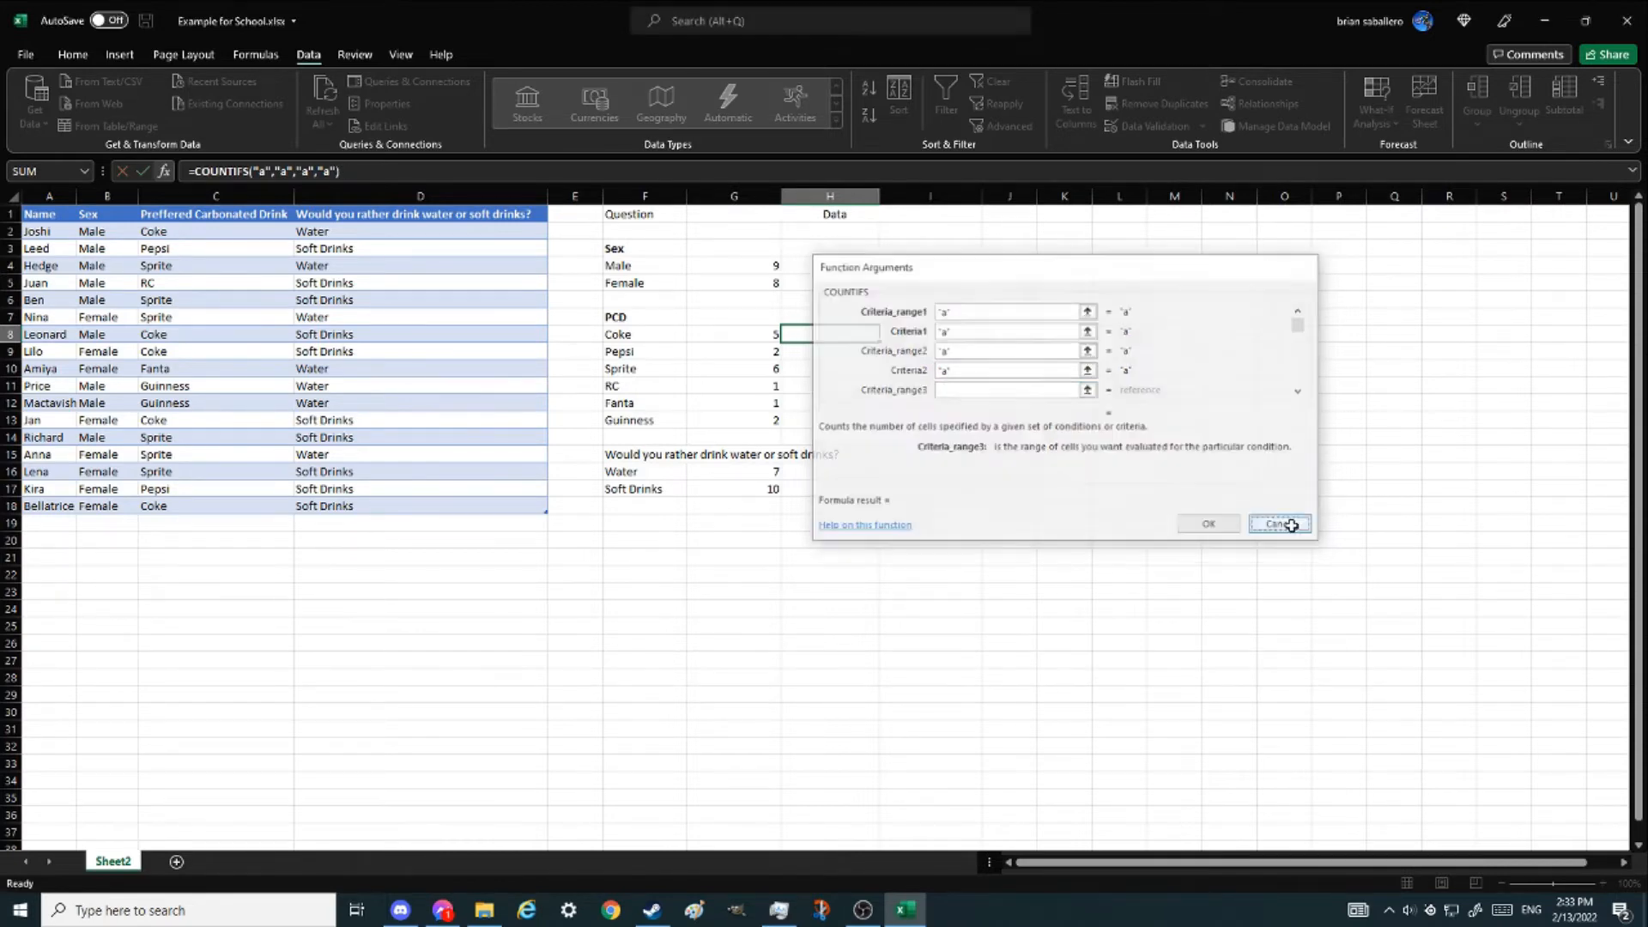
- Start a COUNTIFS formula in the Data cell beside Coke and set Criteria_range1 to the Preffered Carbonated Drink column
{"action": "left_click", "coordinate": [651, 170]}
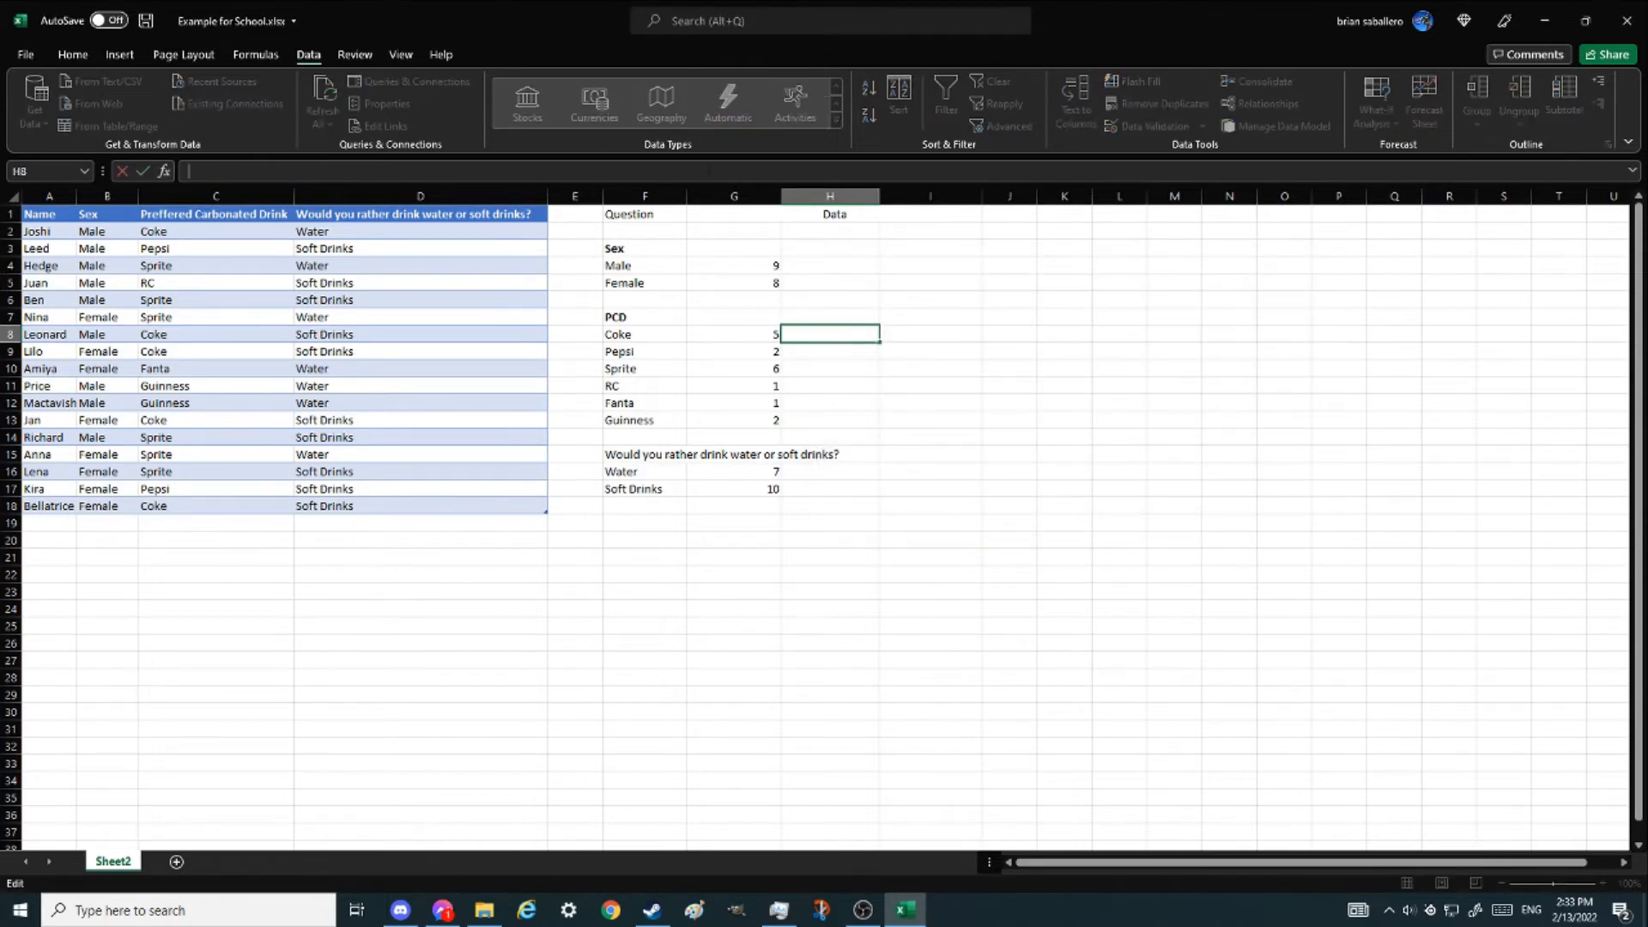
{"action": "type", "text": "=countifs"}
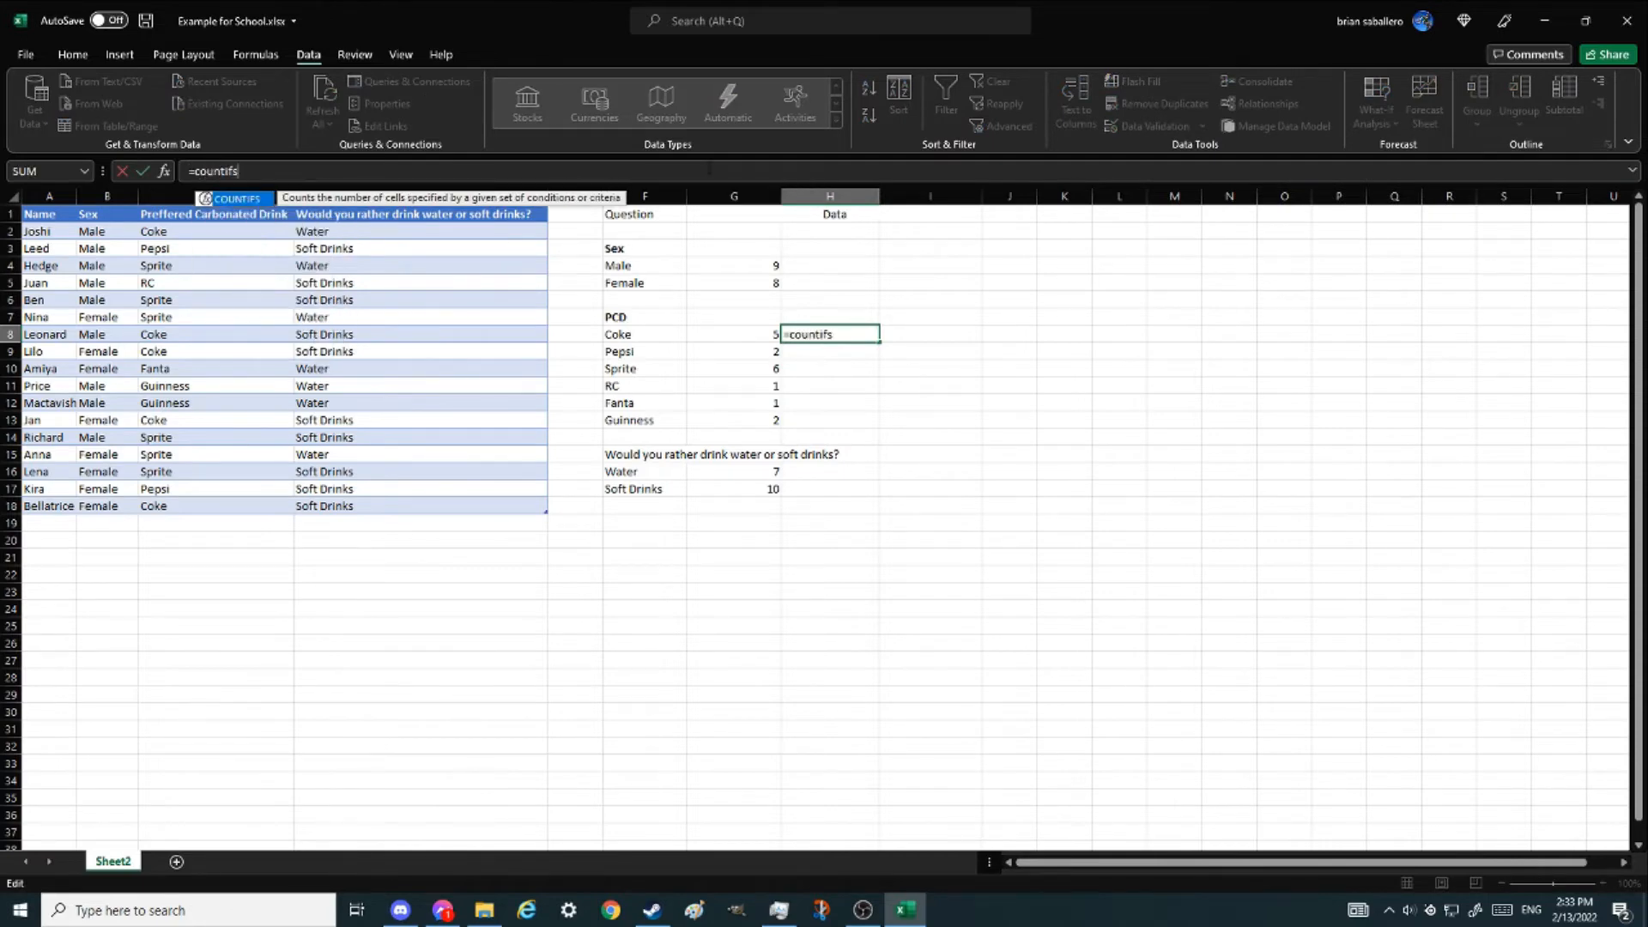
{"action": "type", "text": "("}
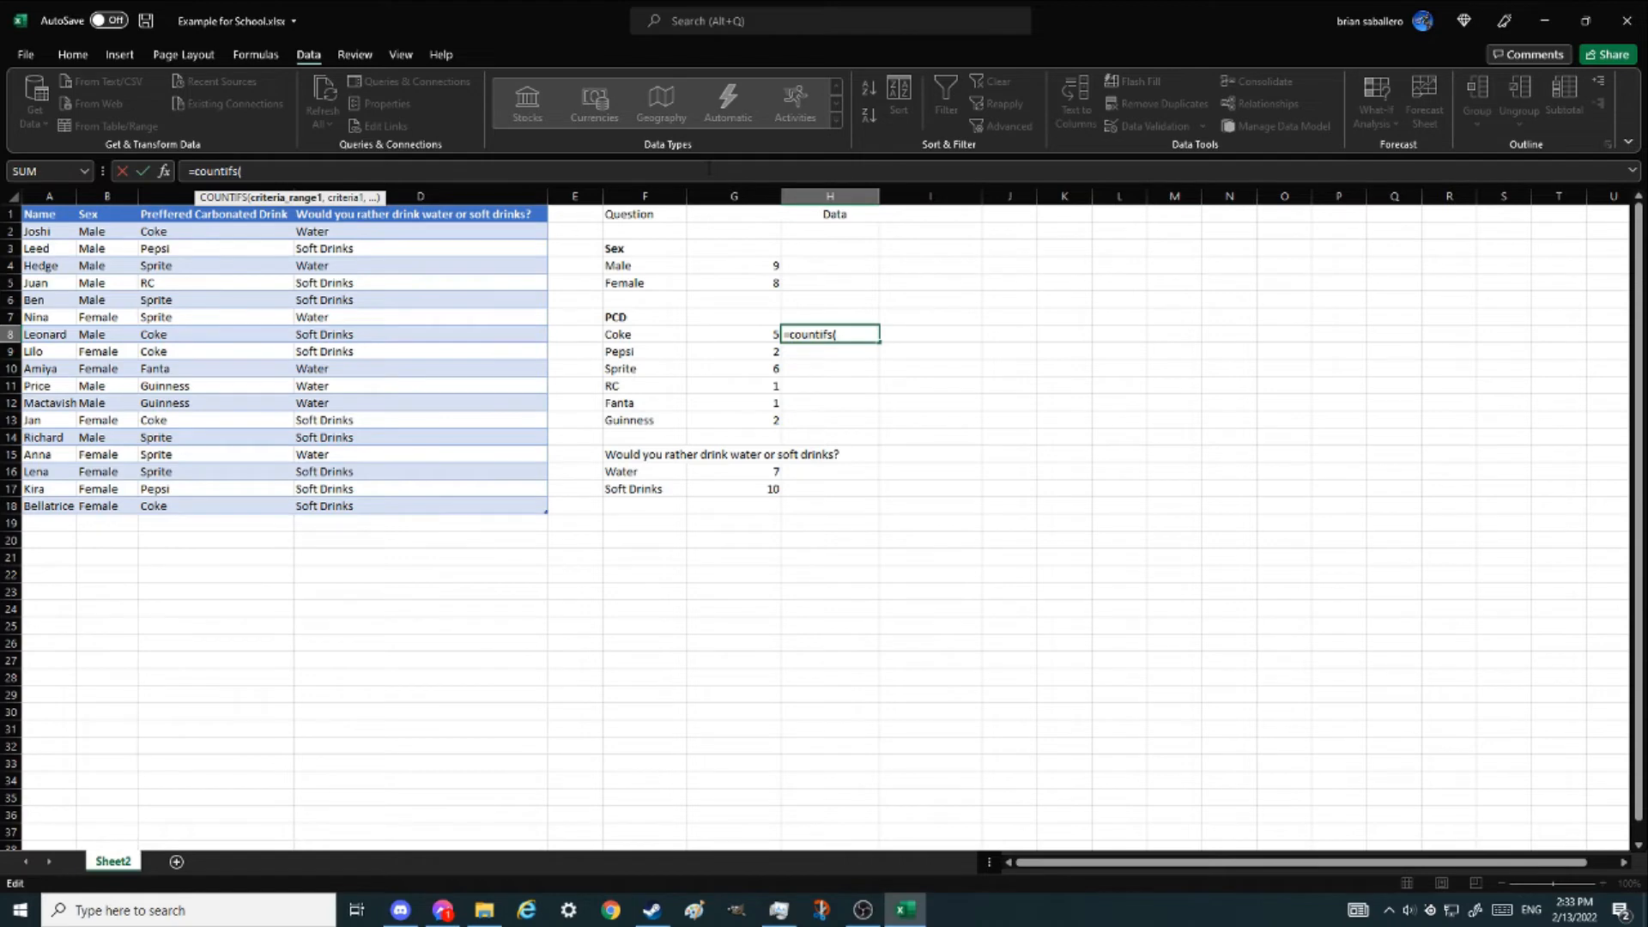
{"action": "left_click", "coordinate": [164, 171]}
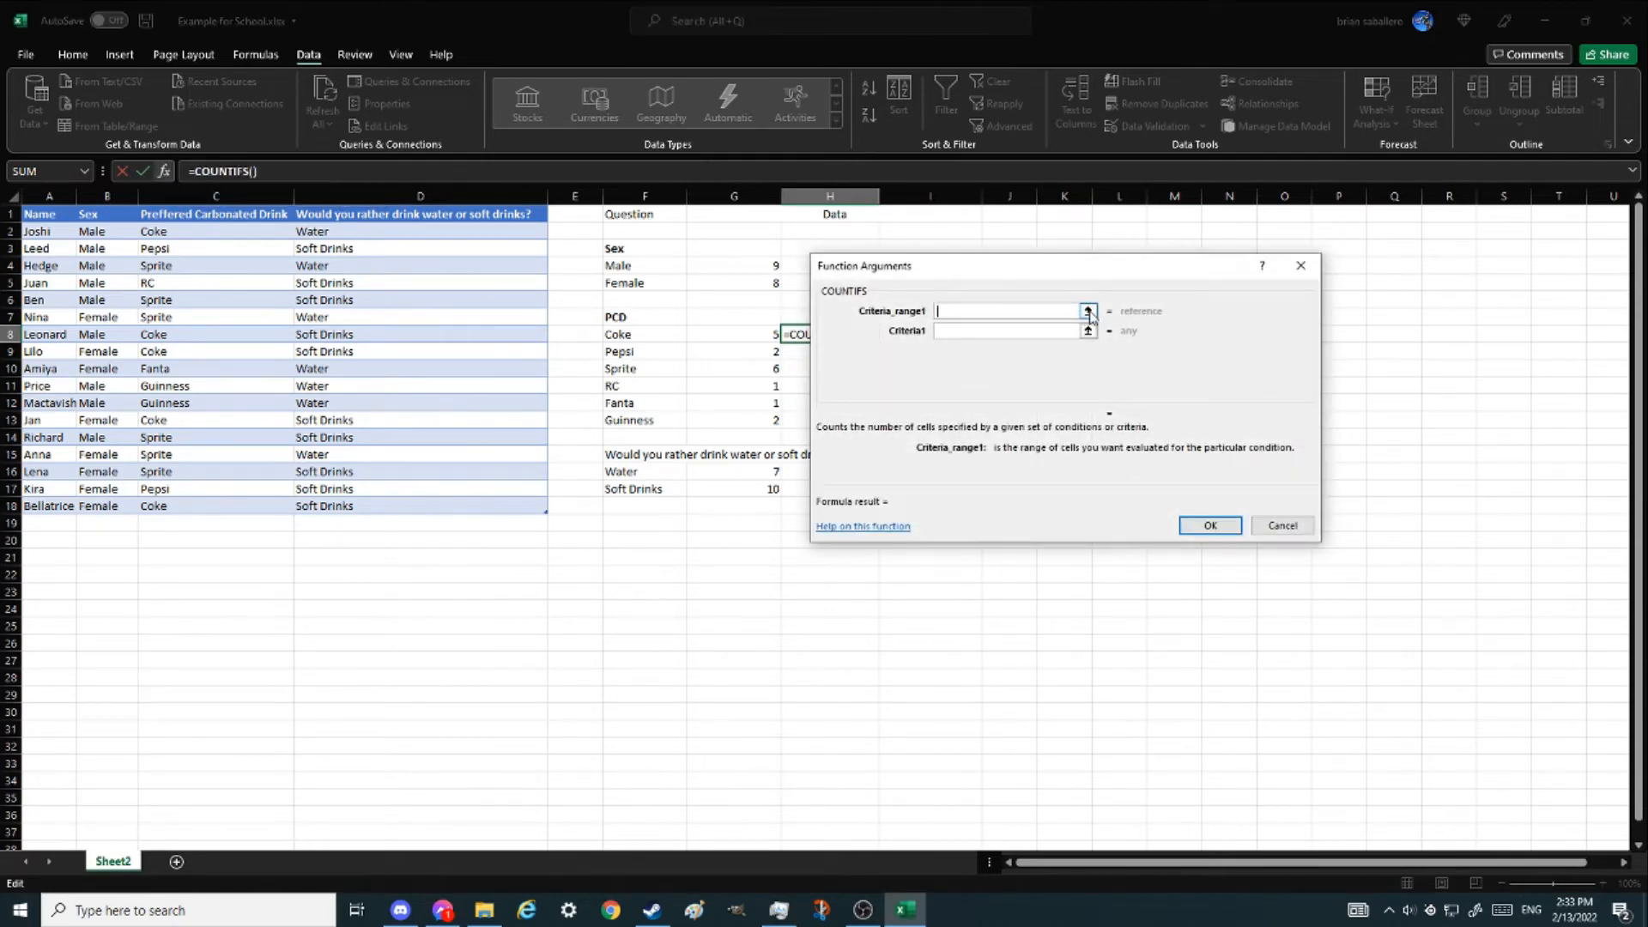
{"action": "left_click", "coordinate": [1088, 312]}
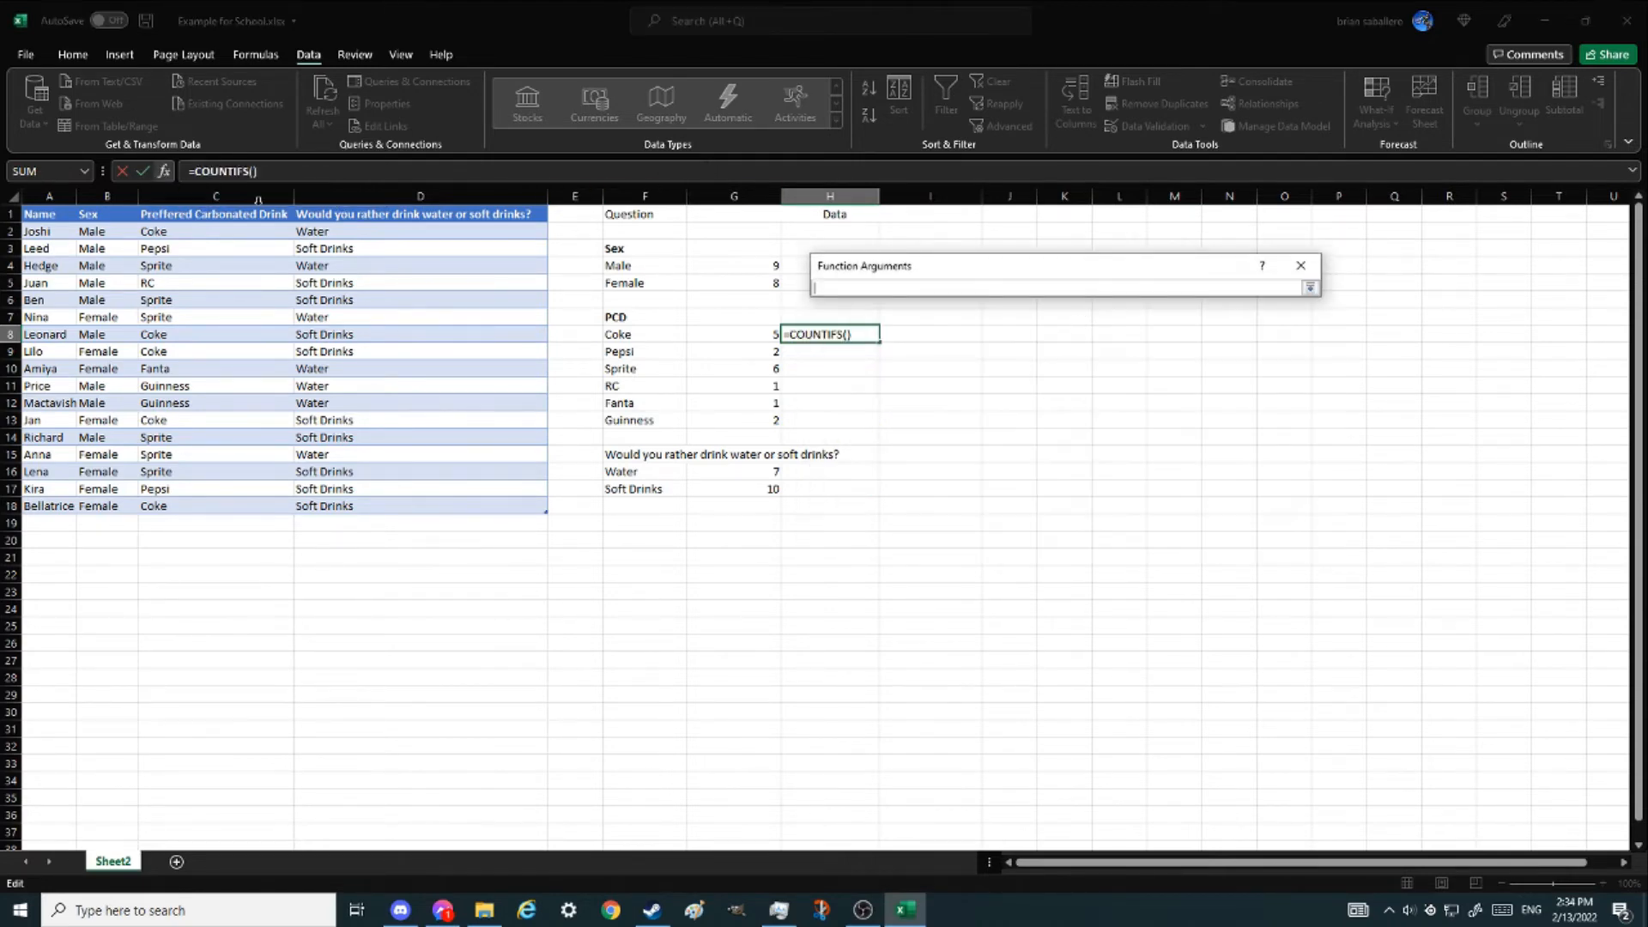
{"action": "left_click", "coordinate": [236, 202]}
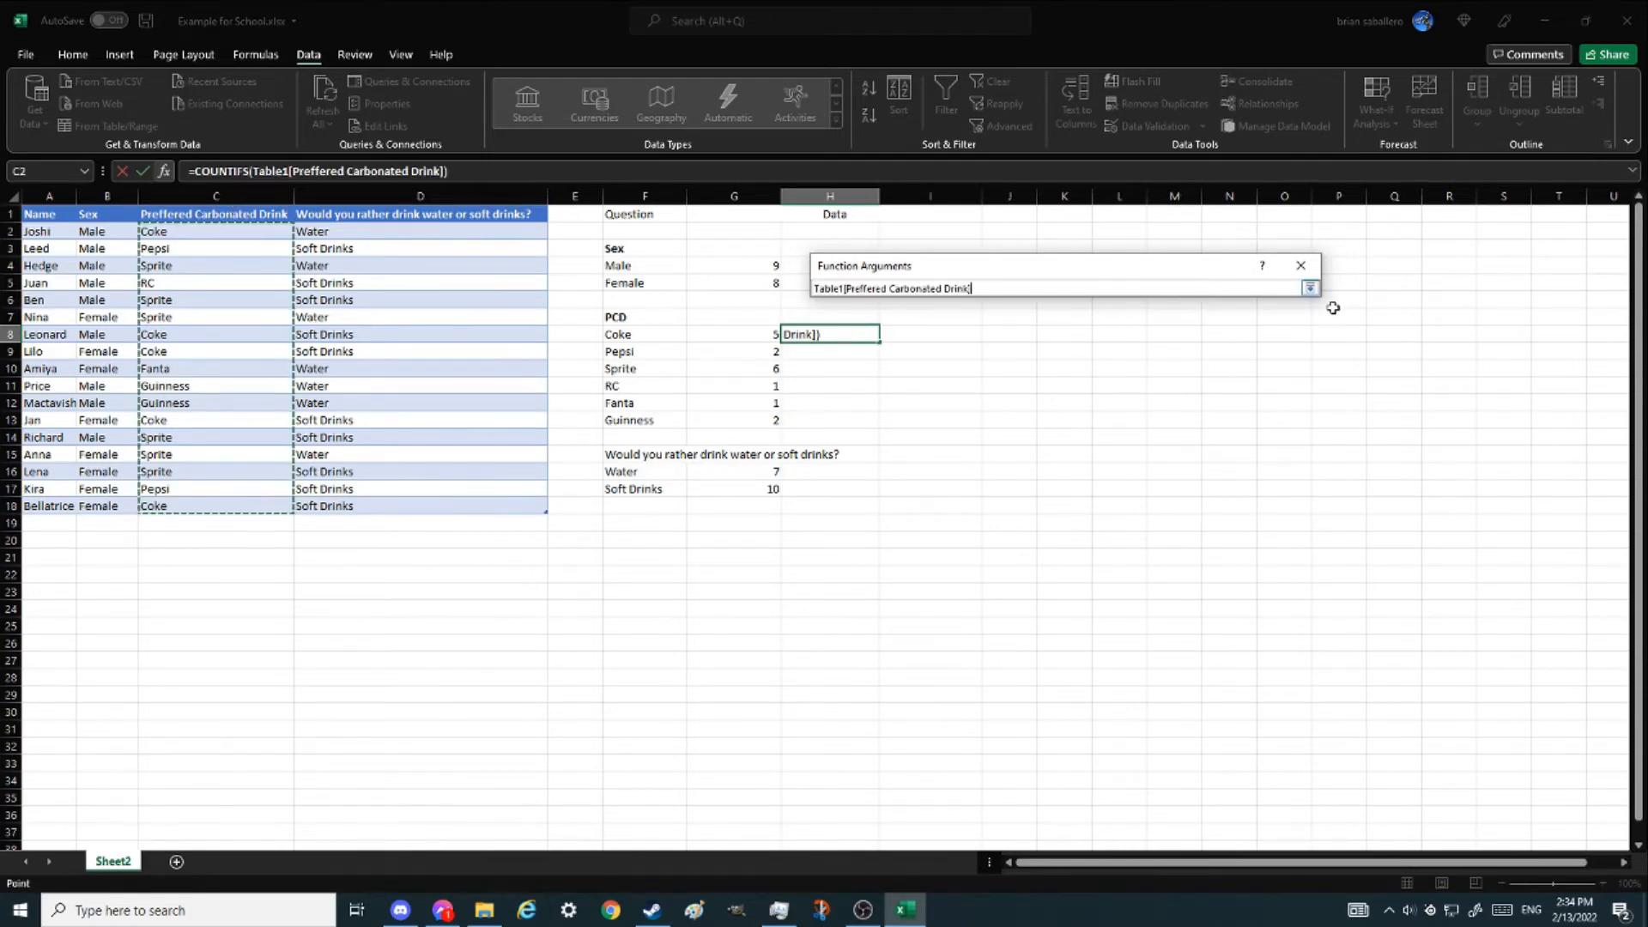
{"action": "left_click", "coordinate": [1310, 288]}
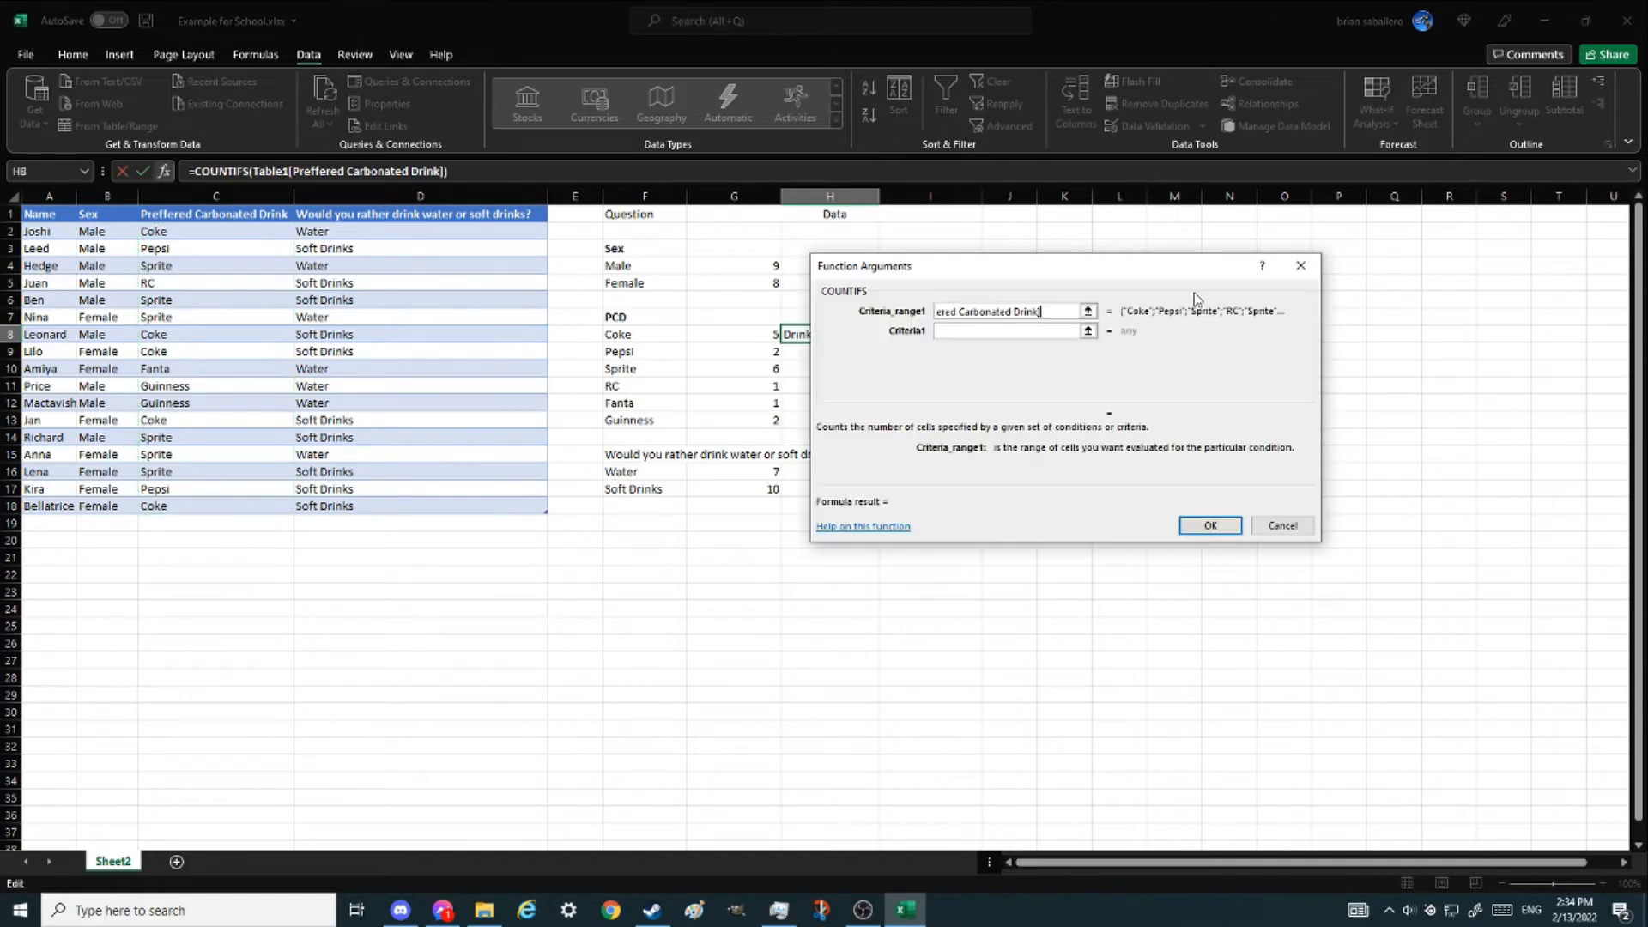
- Set Criteria1 to cell F8 and Criteria_range2 to the Sex column
{"action": "left_click", "coordinate": [1090, 344]}
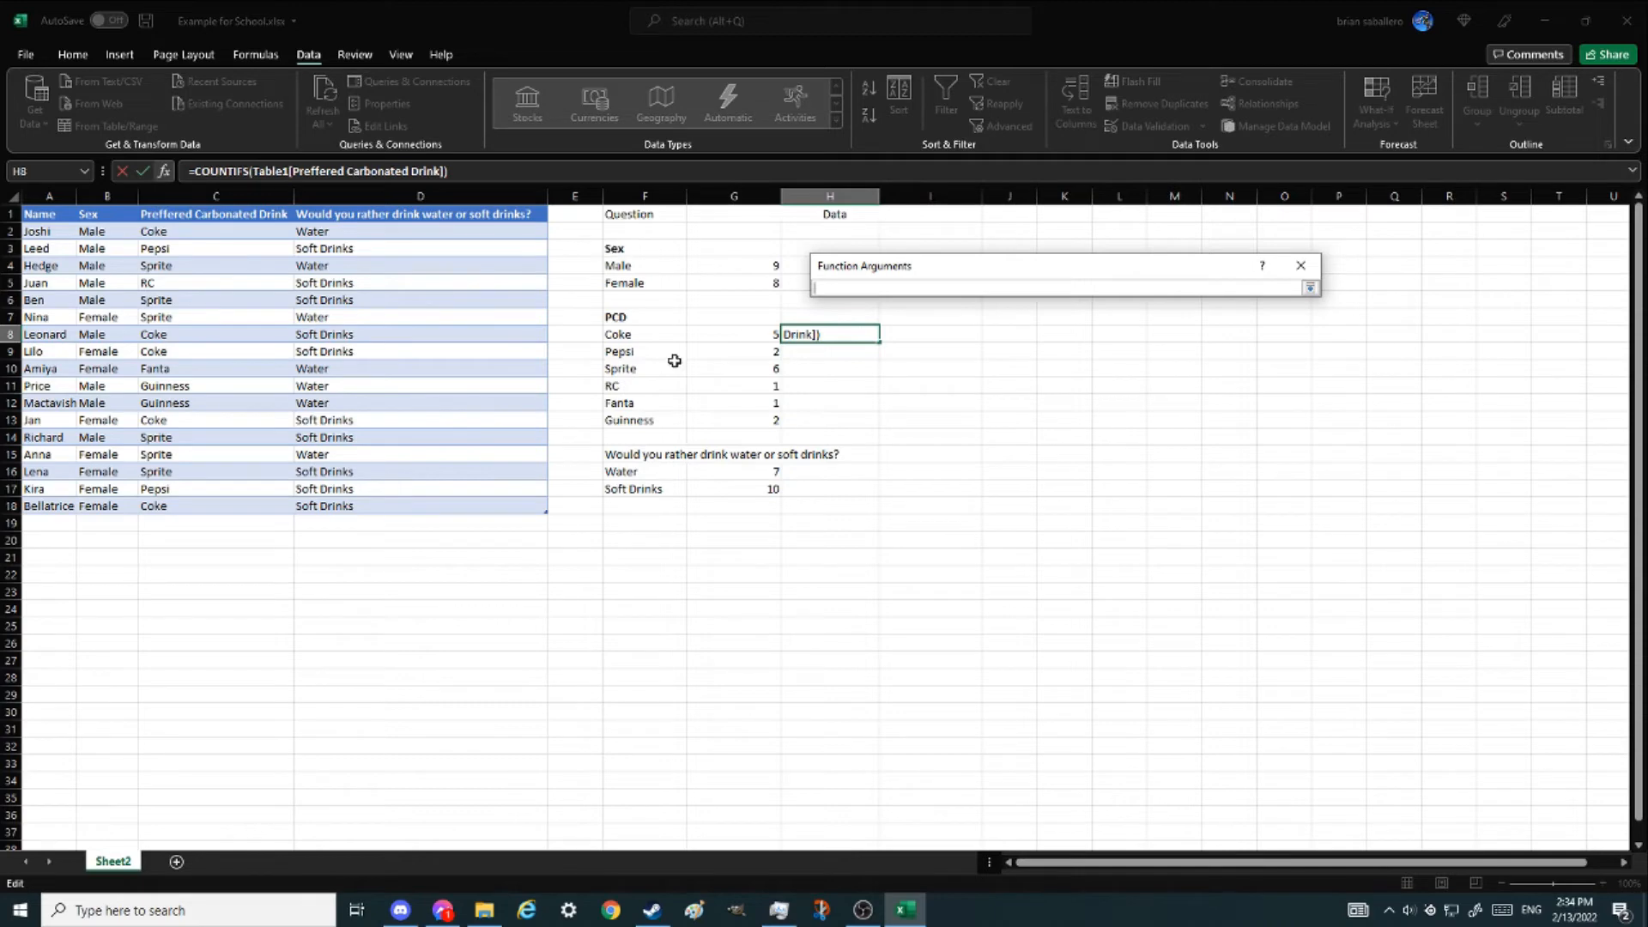
{"action": "left_click", "coordinate": [624, 336]}
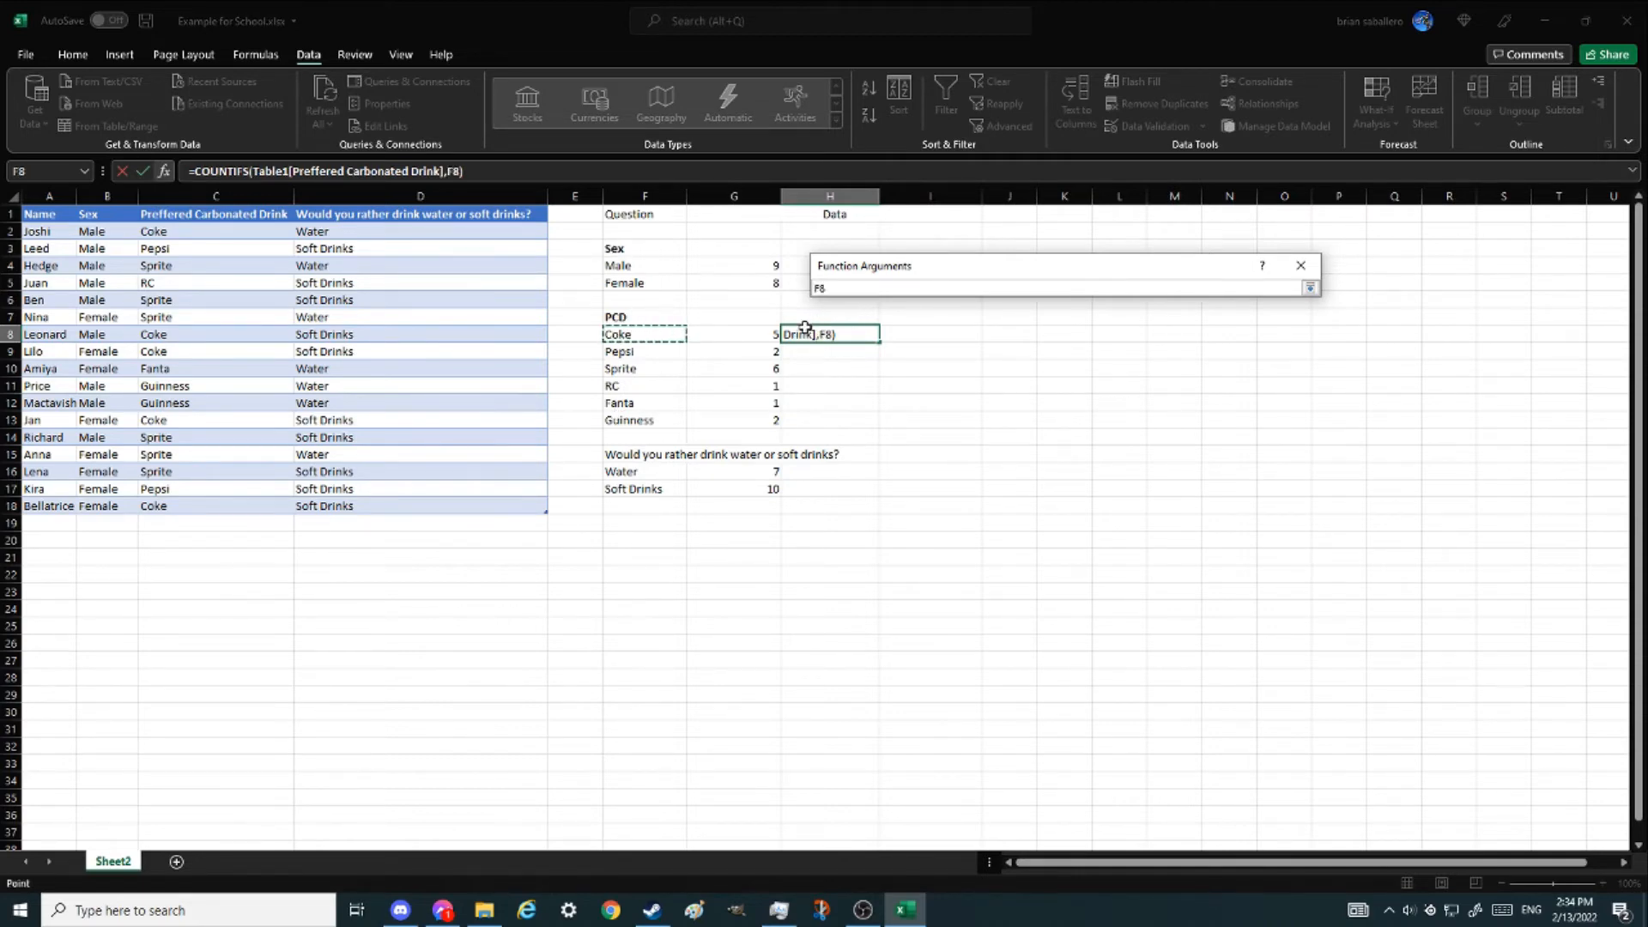
{"action": "left_click", "coordinate": [1310, 287]}
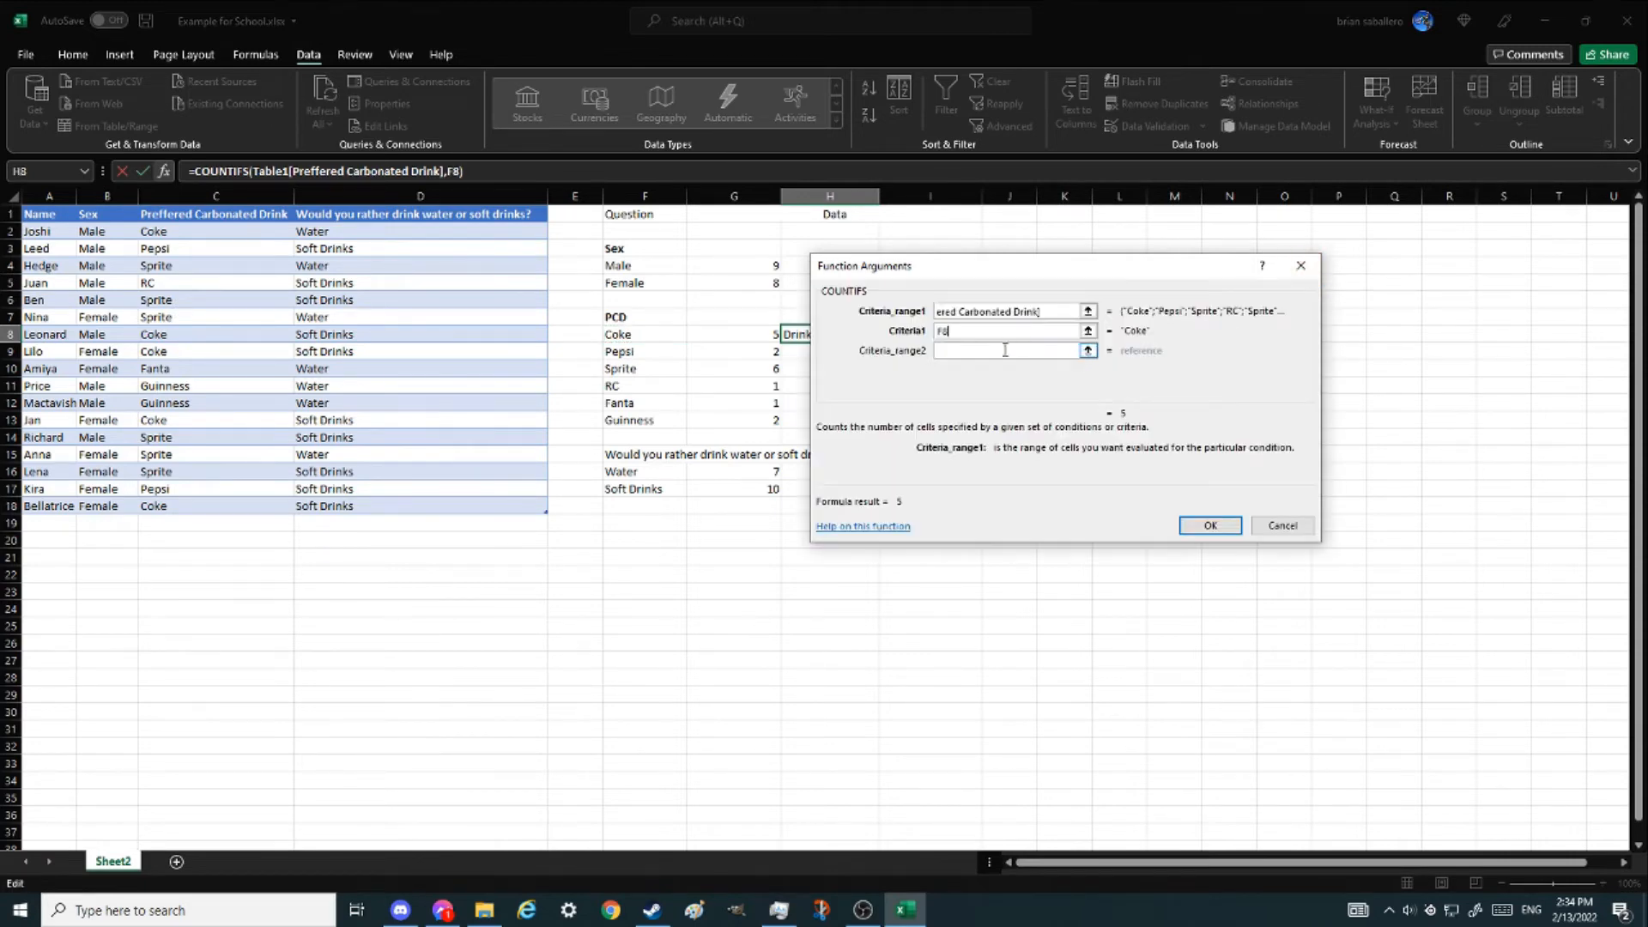
{"action": "left_click", "coordinate": [1088, 351]}
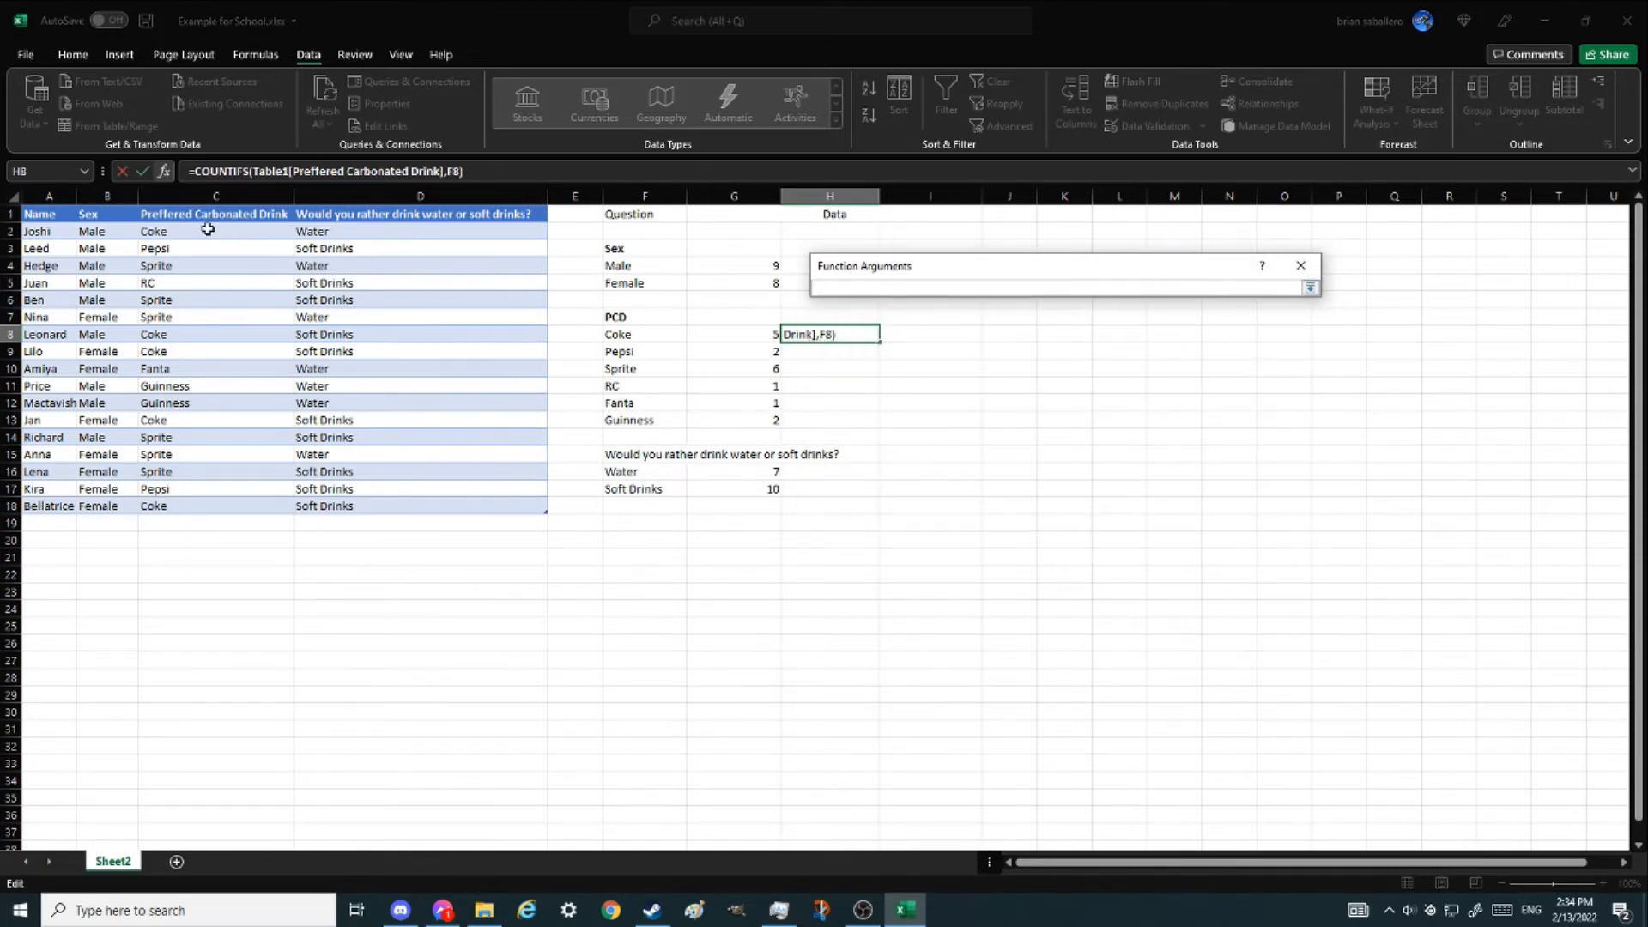
{"action": "left_click", "coordinate": [103, 203]}
{"action": "left_click", "coordinate": [1310, 287]}
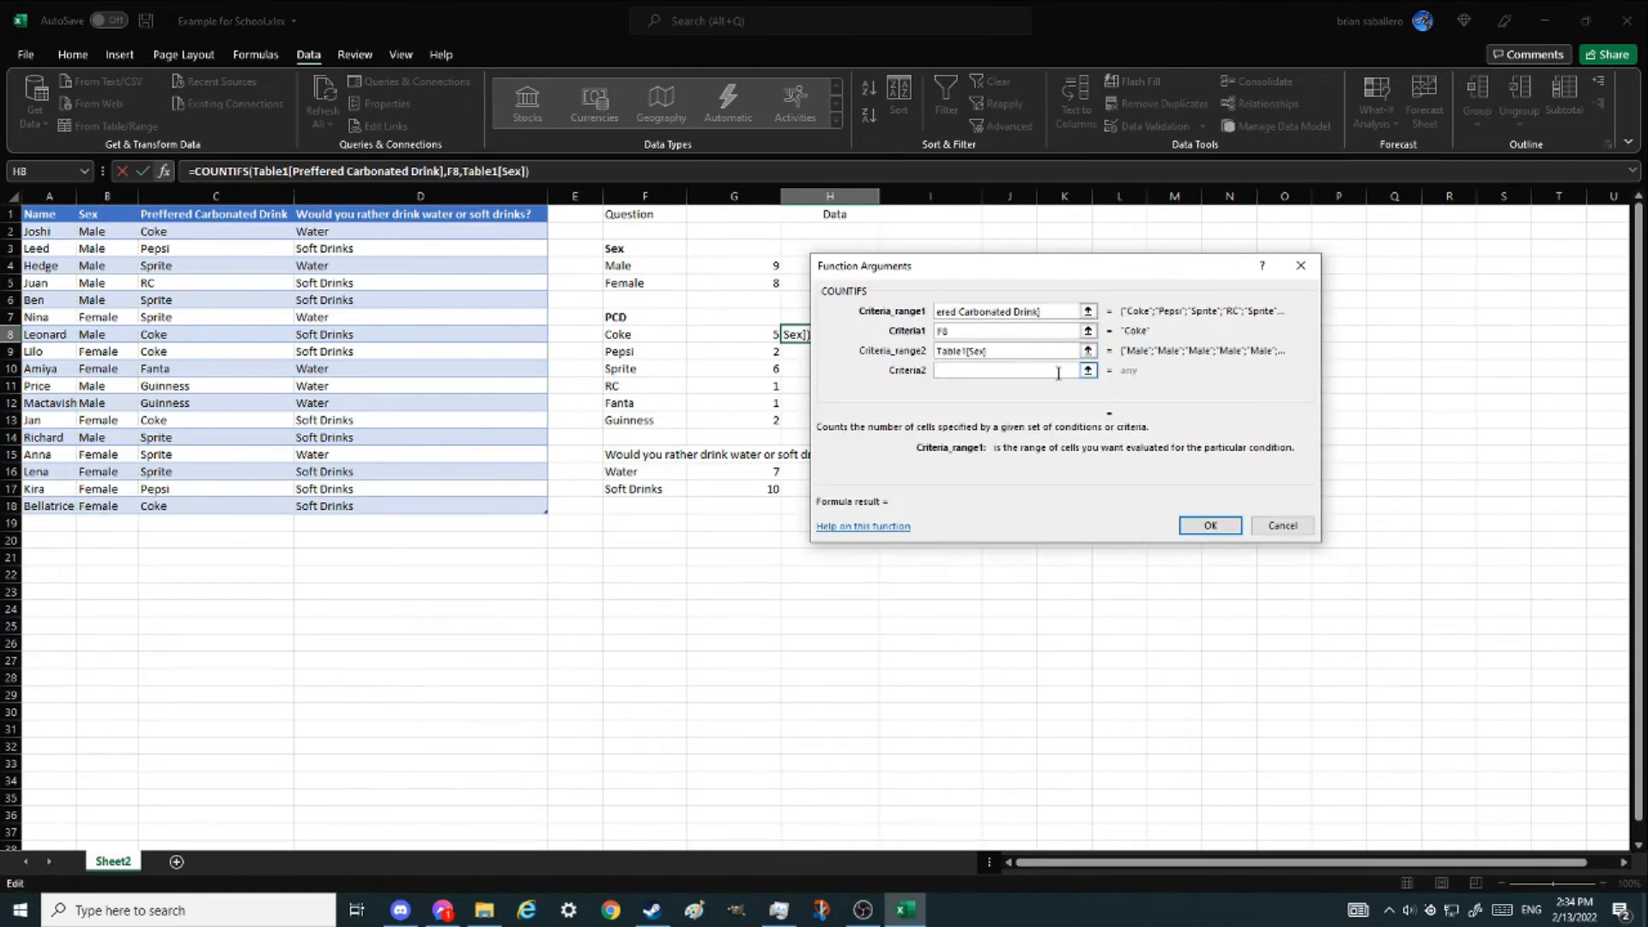
- Set Criteria2 to "Male" and confirm the COUNTIFS formula
{"action": "left_click", "coordinate": [1087, 371]}
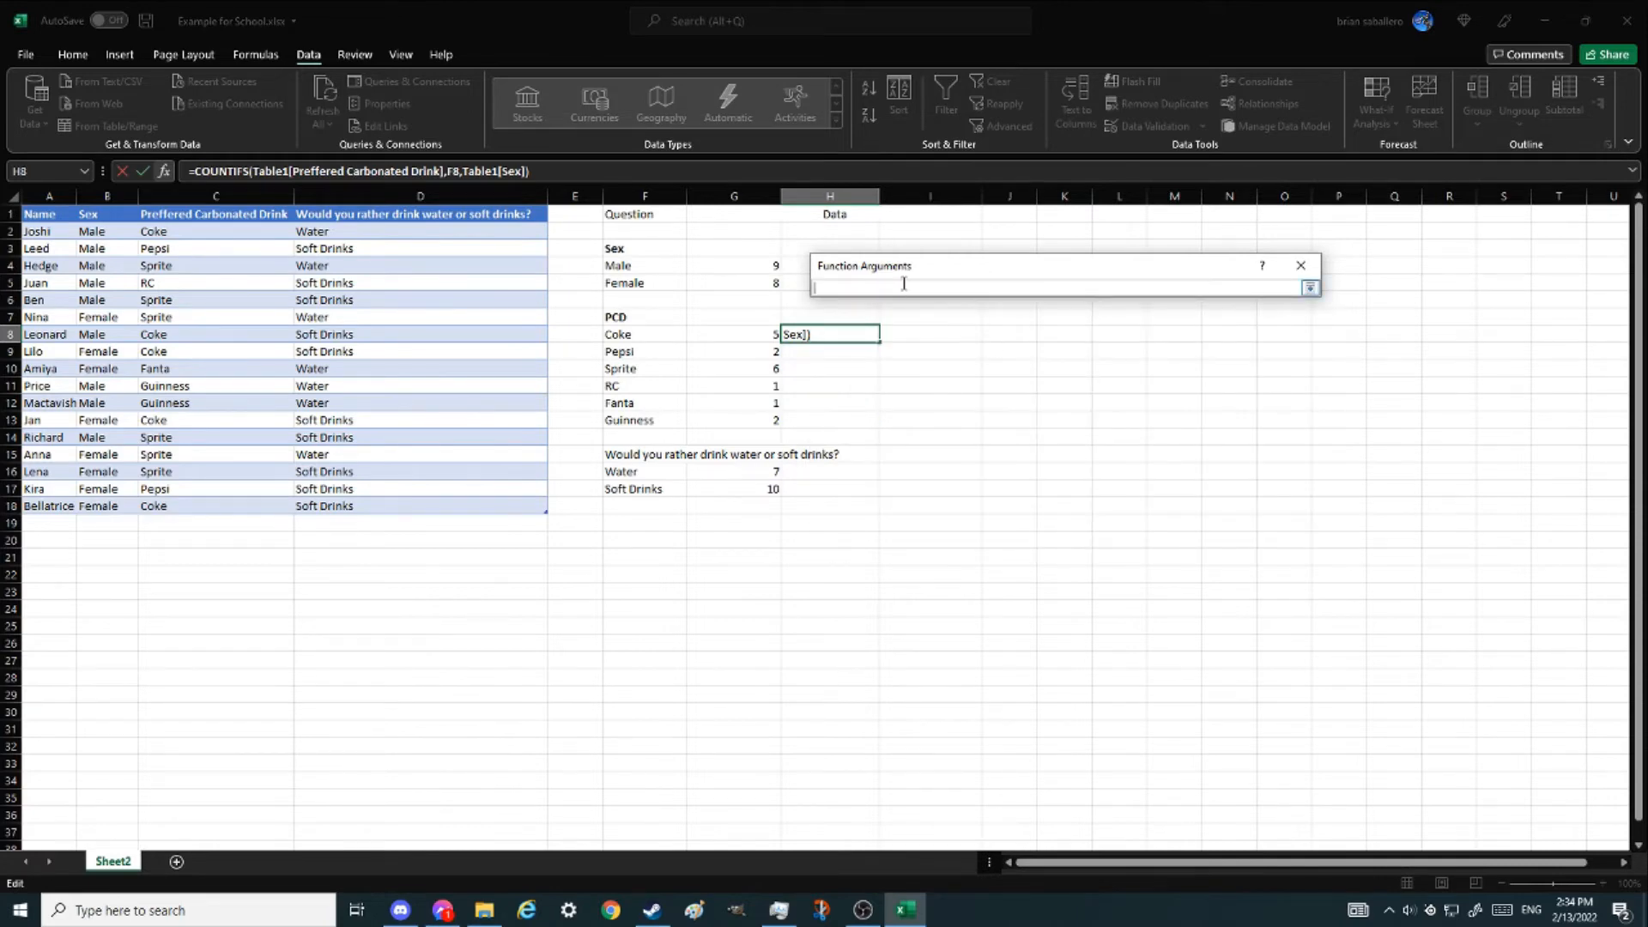
{"action": "type", "text": "Male"}
{"action": "key", "text": "BackSpace"}
{"action": "key", "text": "BackSpace"}
{"action": "key", "text": "BackSpace"}
{"action": "key", "text": "BackSpace"}
{"action": "type", "text": "\"M"}
{"action": "key", "text": "Return"}
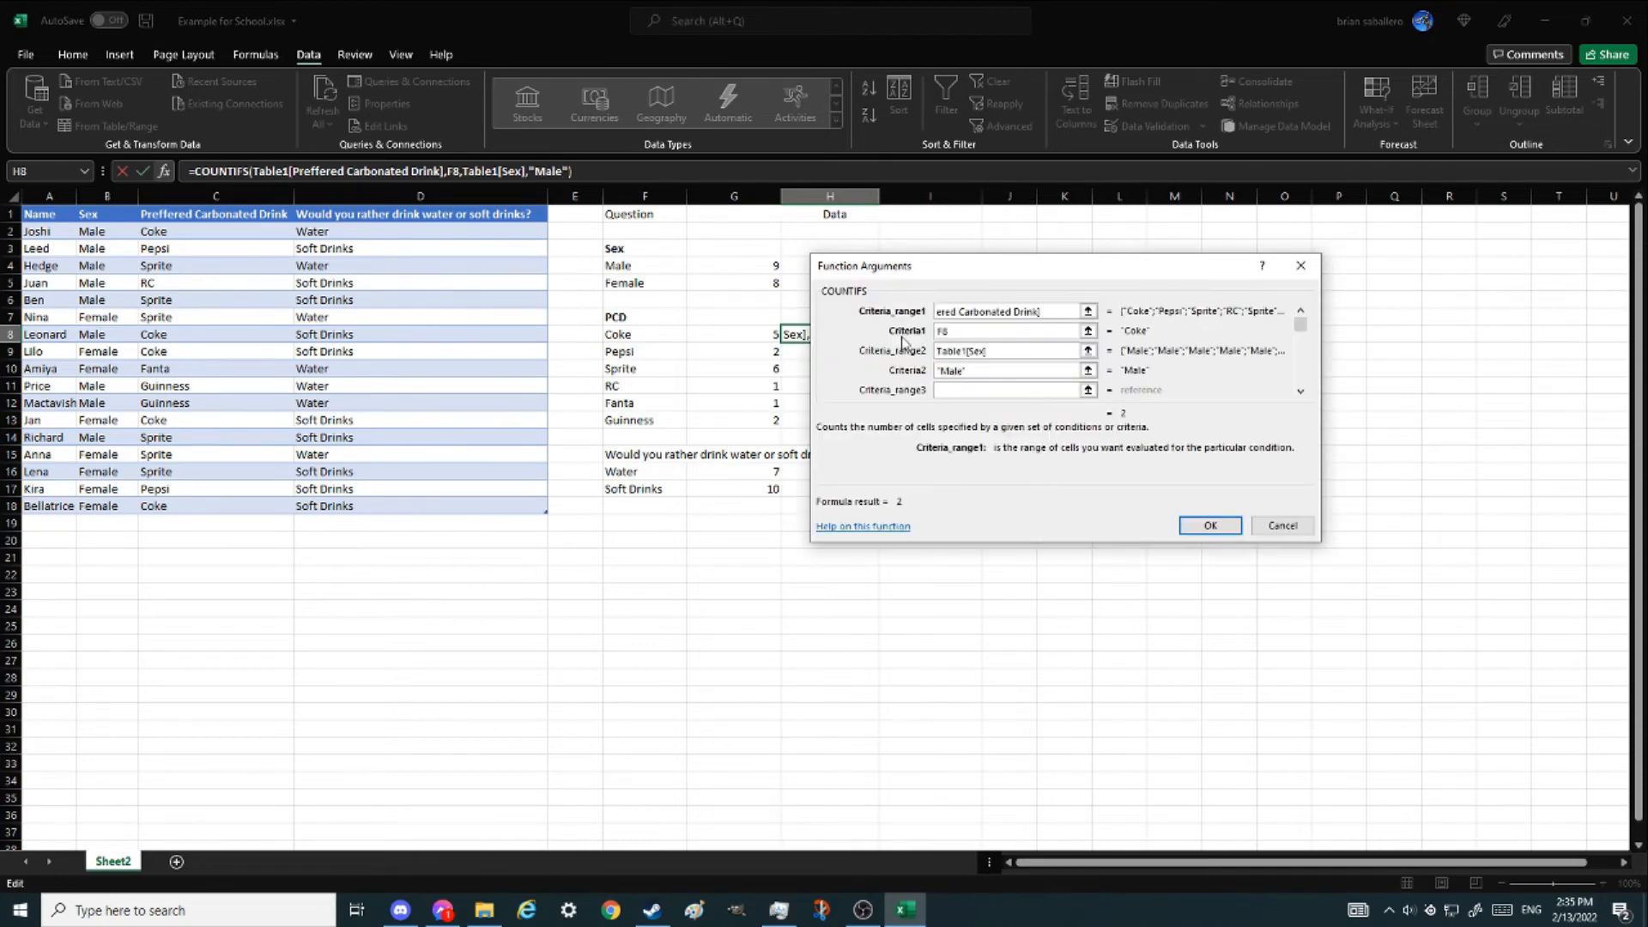
{"action": "left_click", "coordinate": [995, 370]}
{"action": "left_click", "coordinate": [1211, 525]}
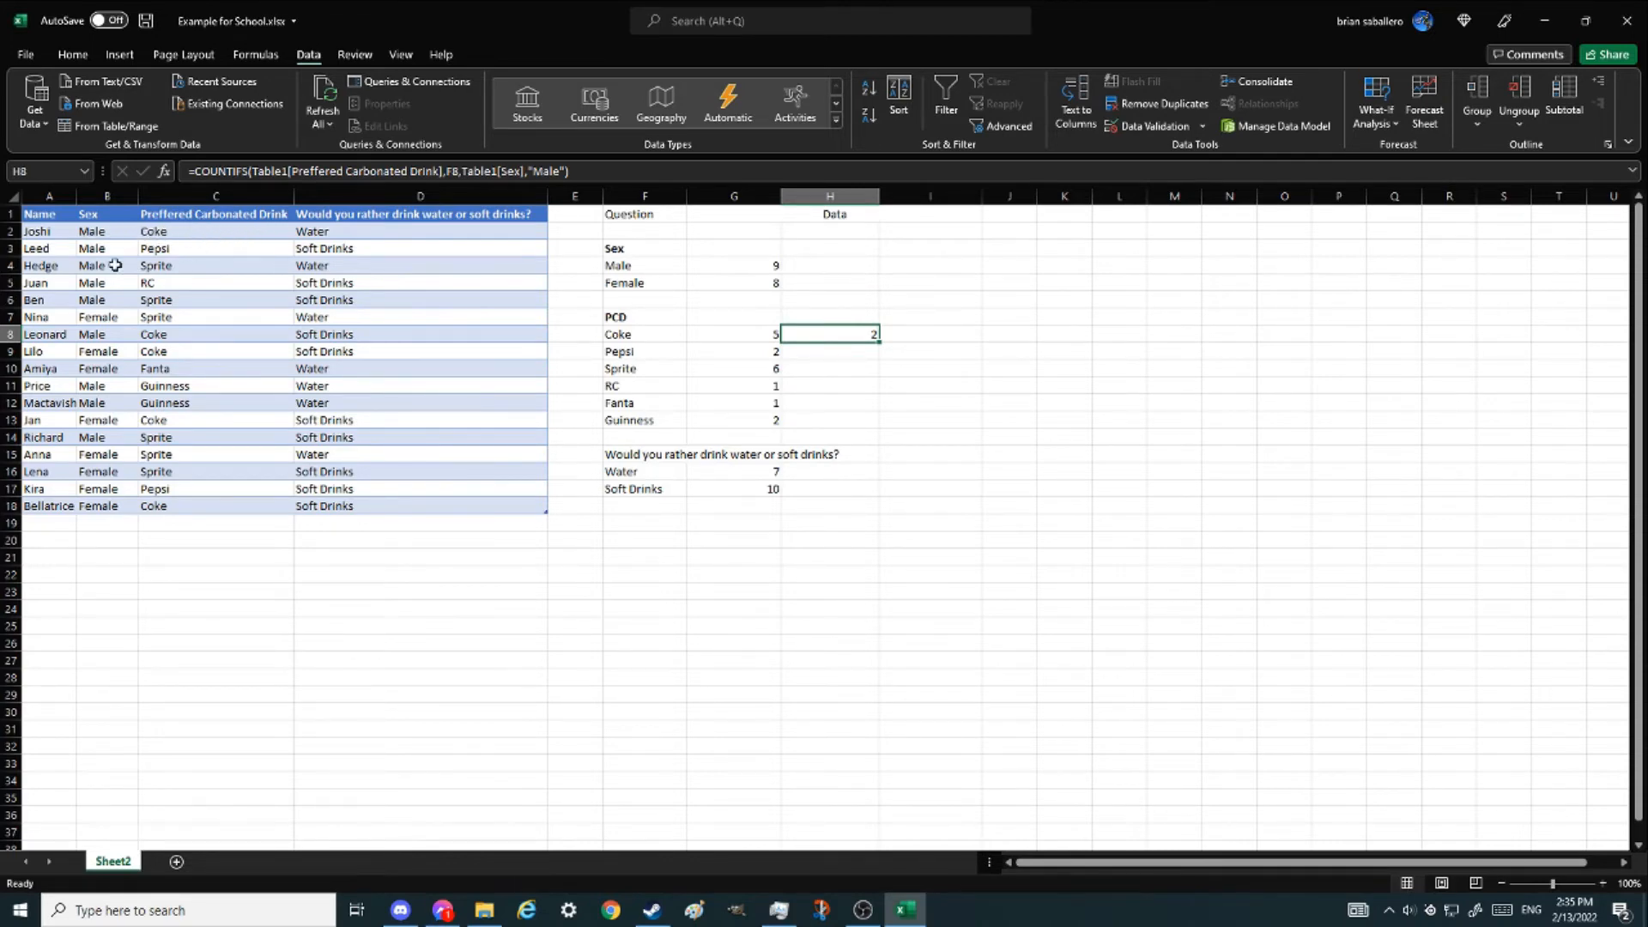
- Fill the male Coke count formula down through the Guinness row of the Data column
{"action": "left_click", "coordinate": [160, 232], "text": "ctrl"}
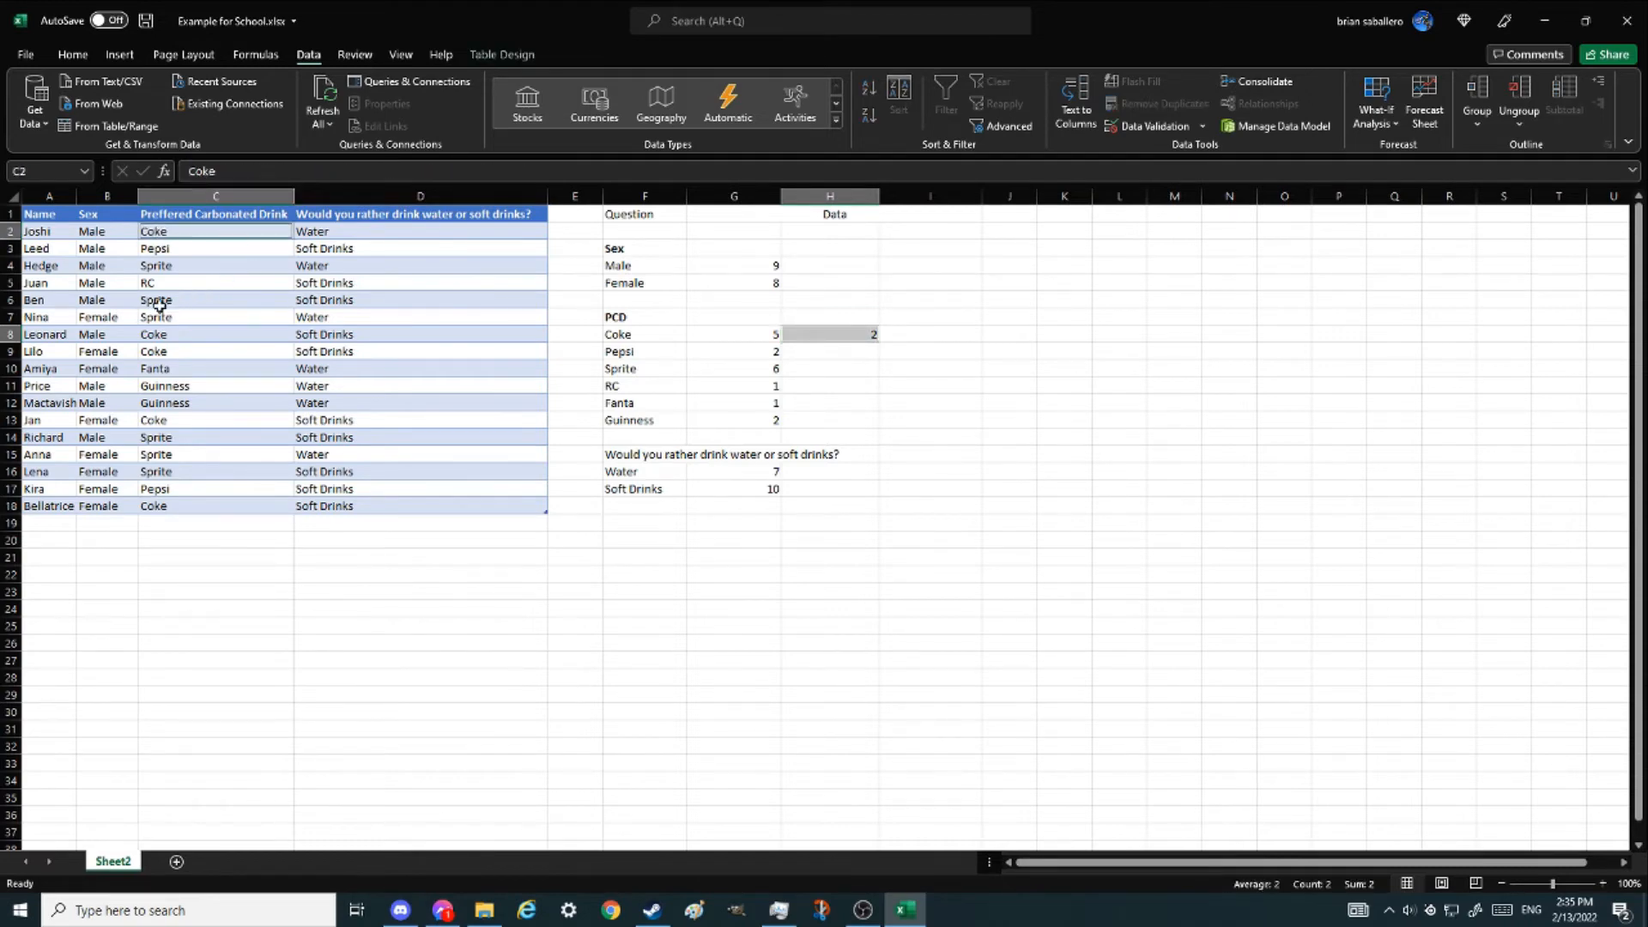
{"action": "left_click", "coordinate": [154, 335], "text": "ctrl"}
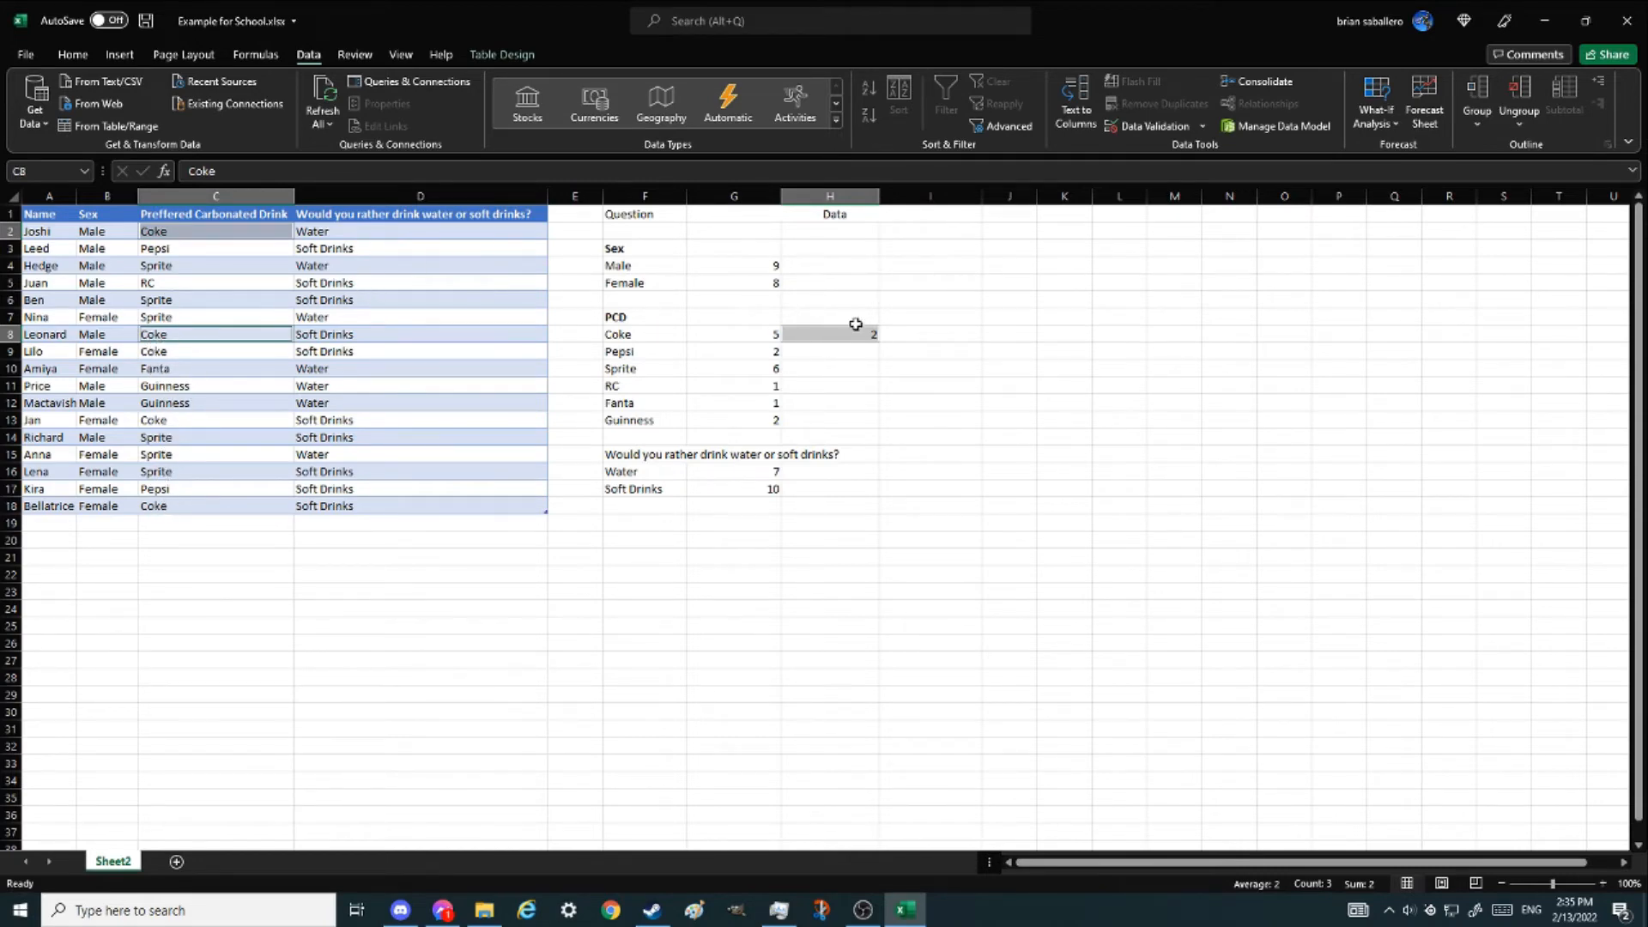
{"action": "left_click", "coordinate": [854, 333]}
{"action": "left_click_drag", "start_coordinate": [879, 343], "coordinate": [879, 425]}
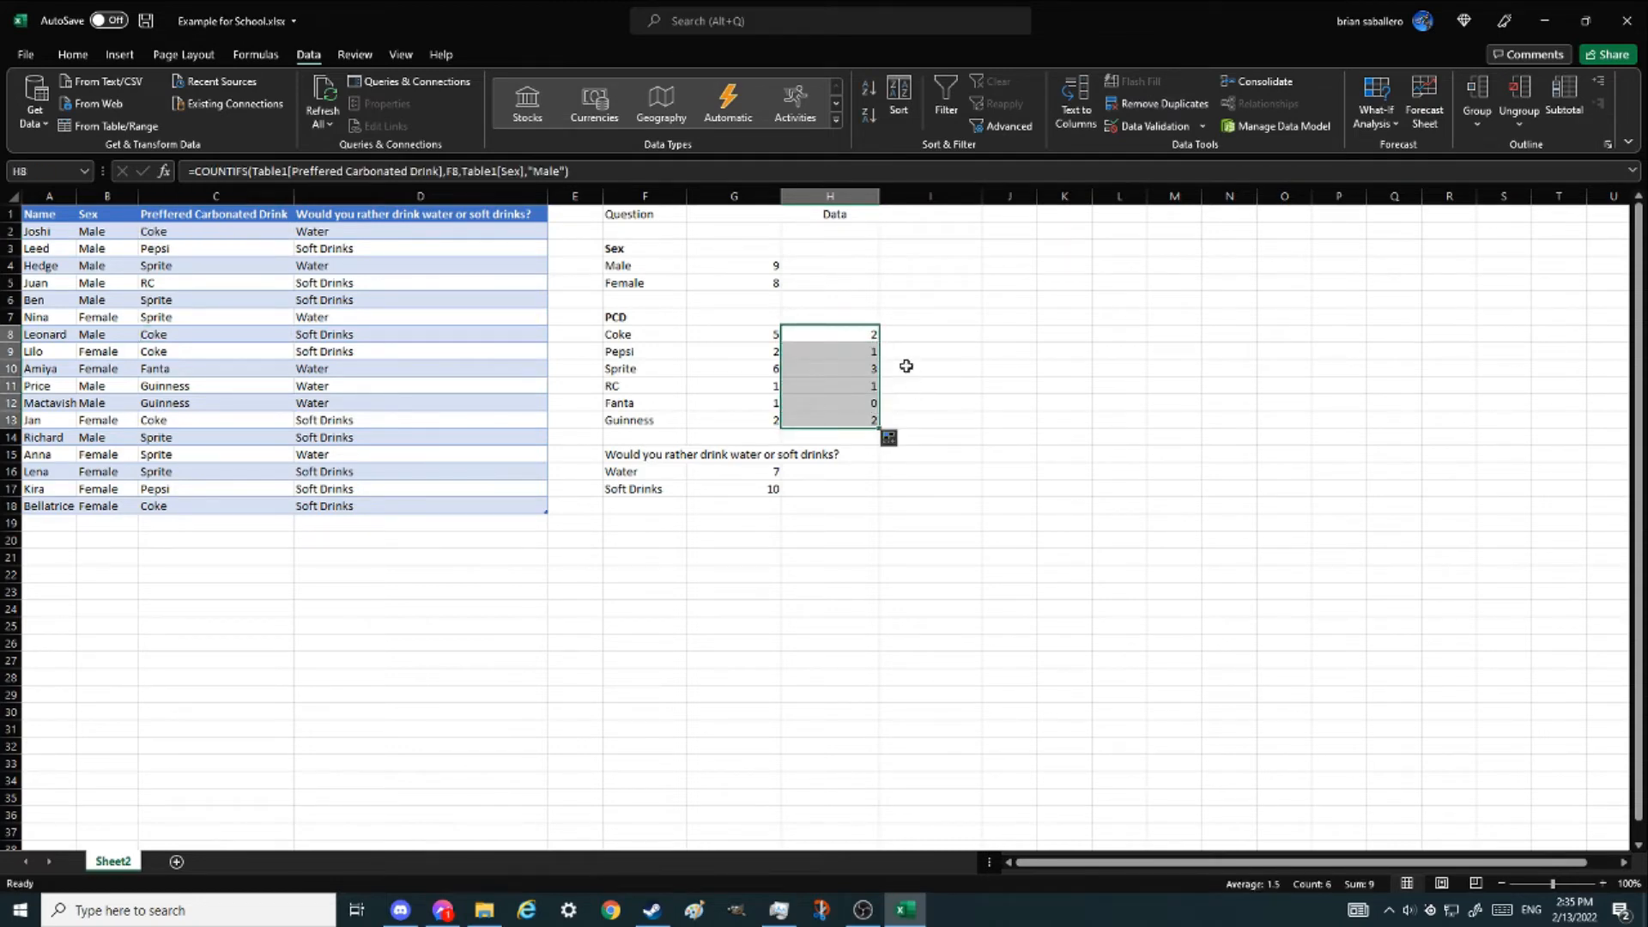
{"action": "left_click_drag", "start_coordinate": [841, 334], "coordinate": [839, 420]}
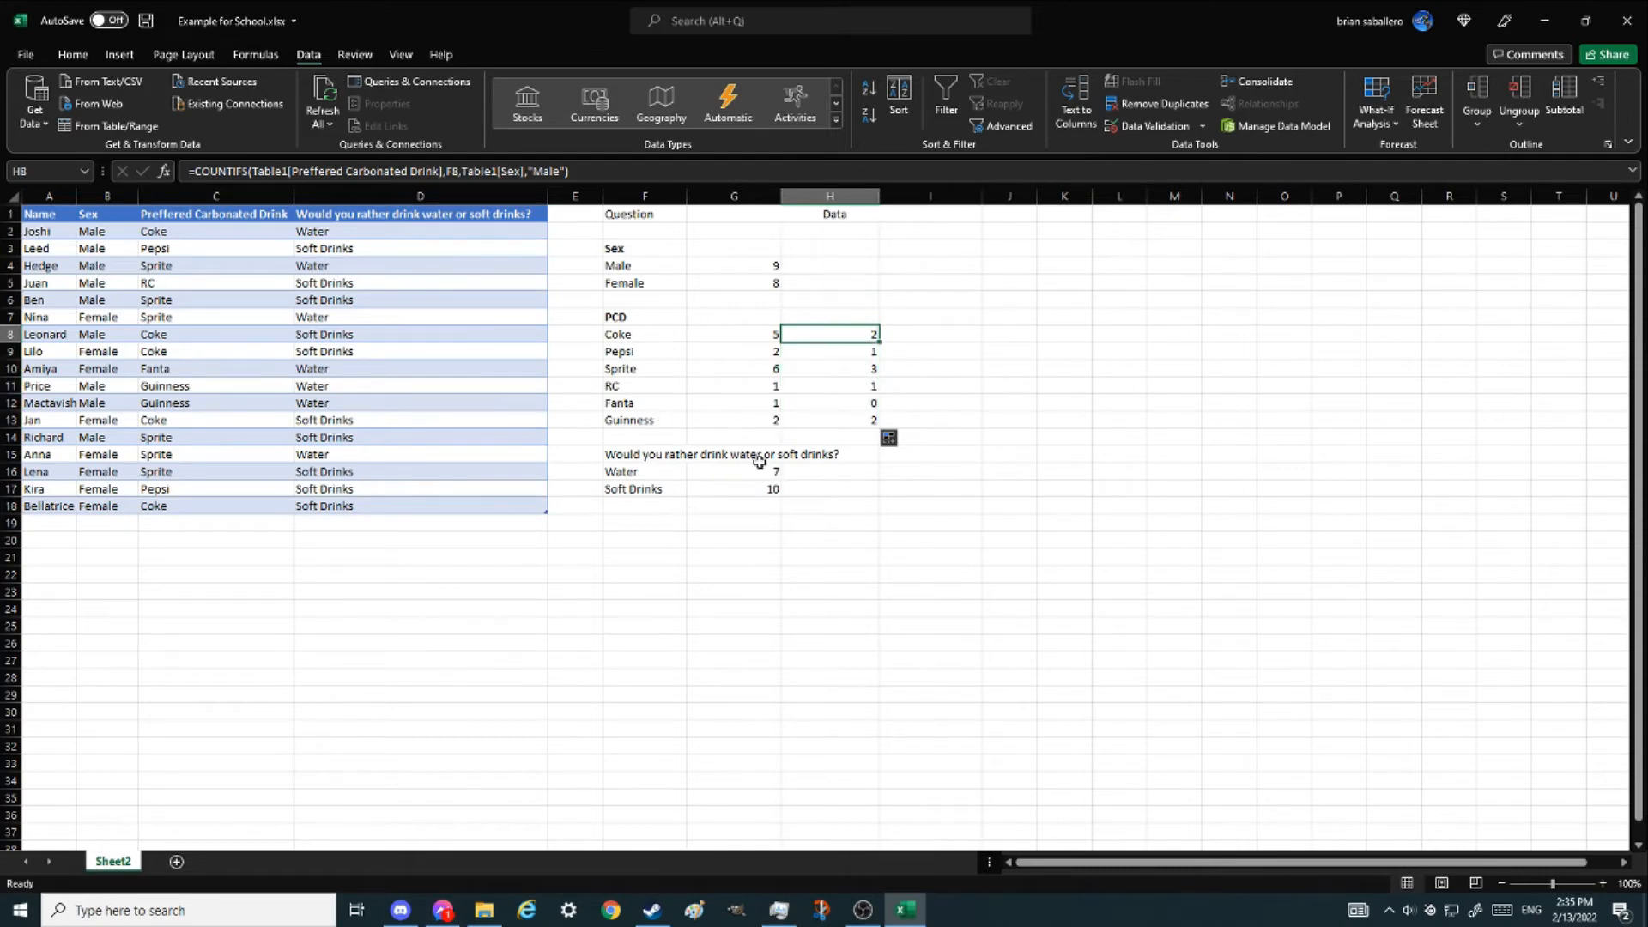
- Copy the Guinness male count formula into the Water and Soft Drinks rows of the Data column
{"action": "left_click", "coordinate": [841, 419]}
{"action": "key", "text": "ctrl+c"}
{"action": "left_click_drag", "start_coordinate": [828, 471], "coordinate": [828, 488]}
{"action": "key", "text": "ctrl+v"}
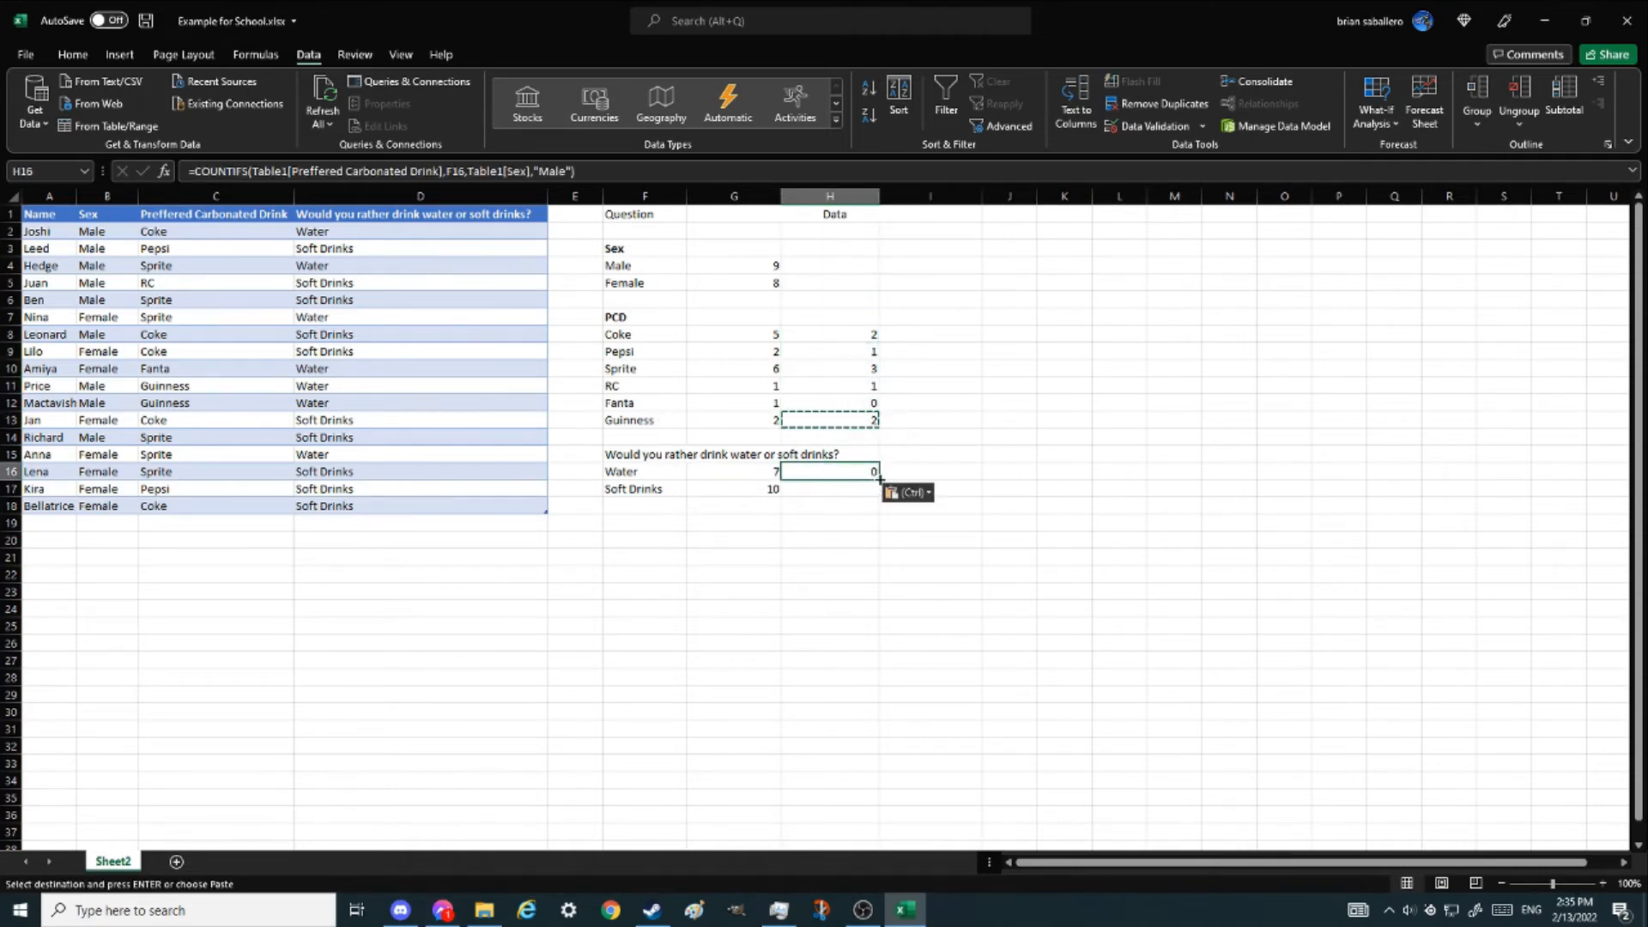
{"action": "key", "text": "Escape"}
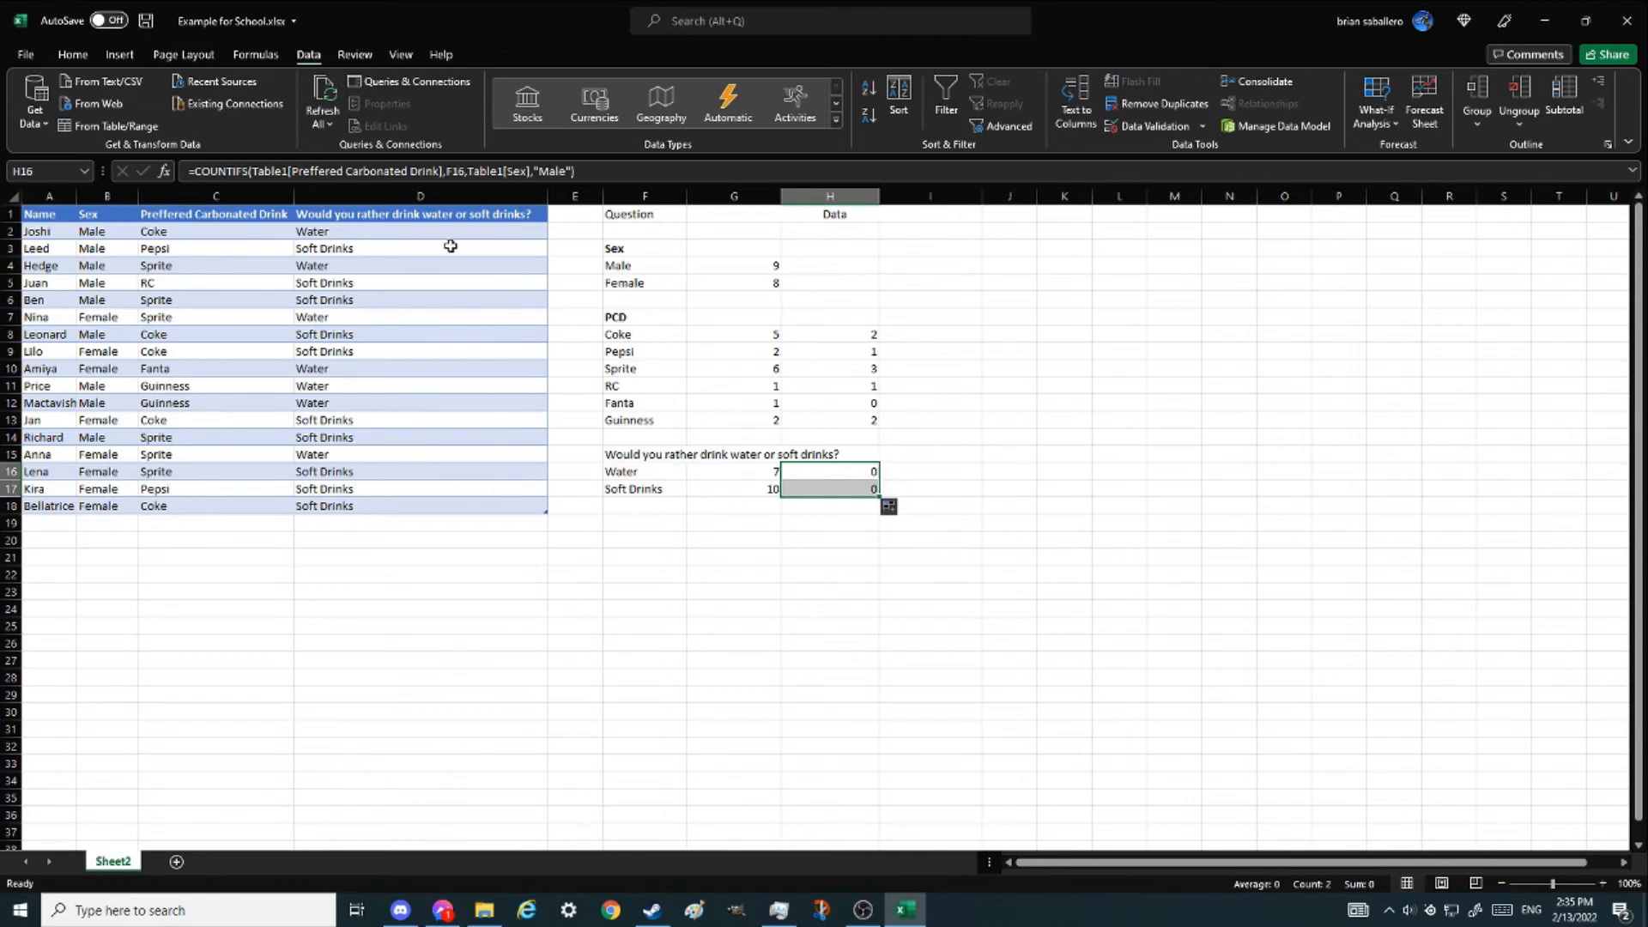
- Change the Water male count formula's range to the "Would you rather drink water or soft drinks?" column and fill it into the Soft Drinks row
{"action": "left_click", "coordinate": [874, 475]}
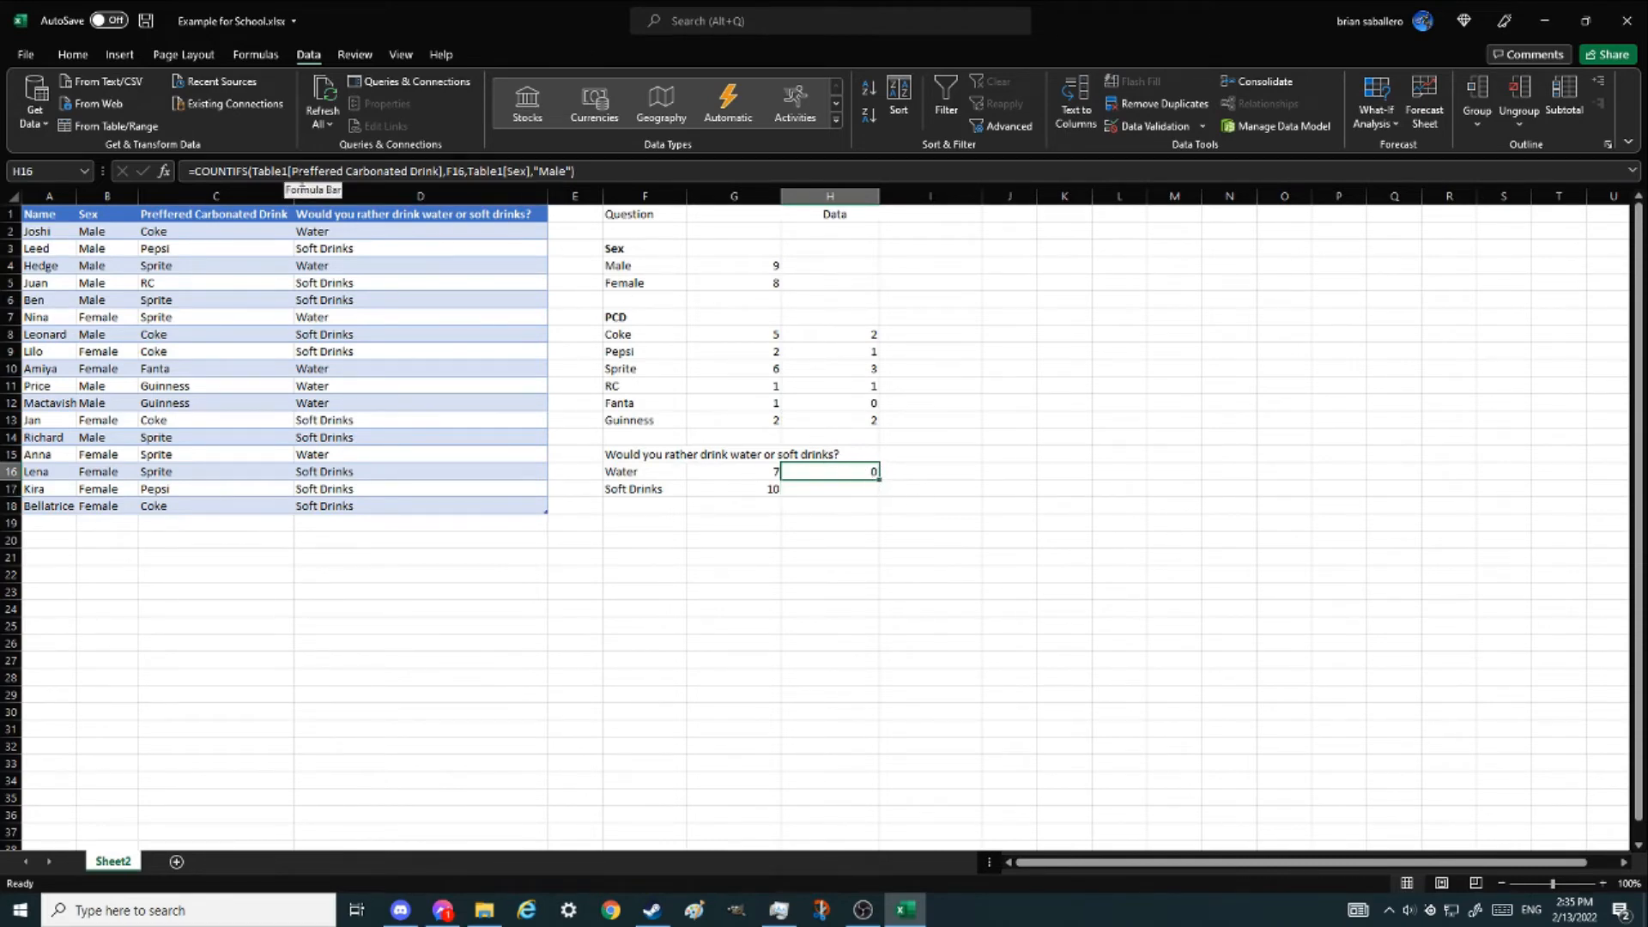
{"action": "left_click", "coordinate": [290, 171]}
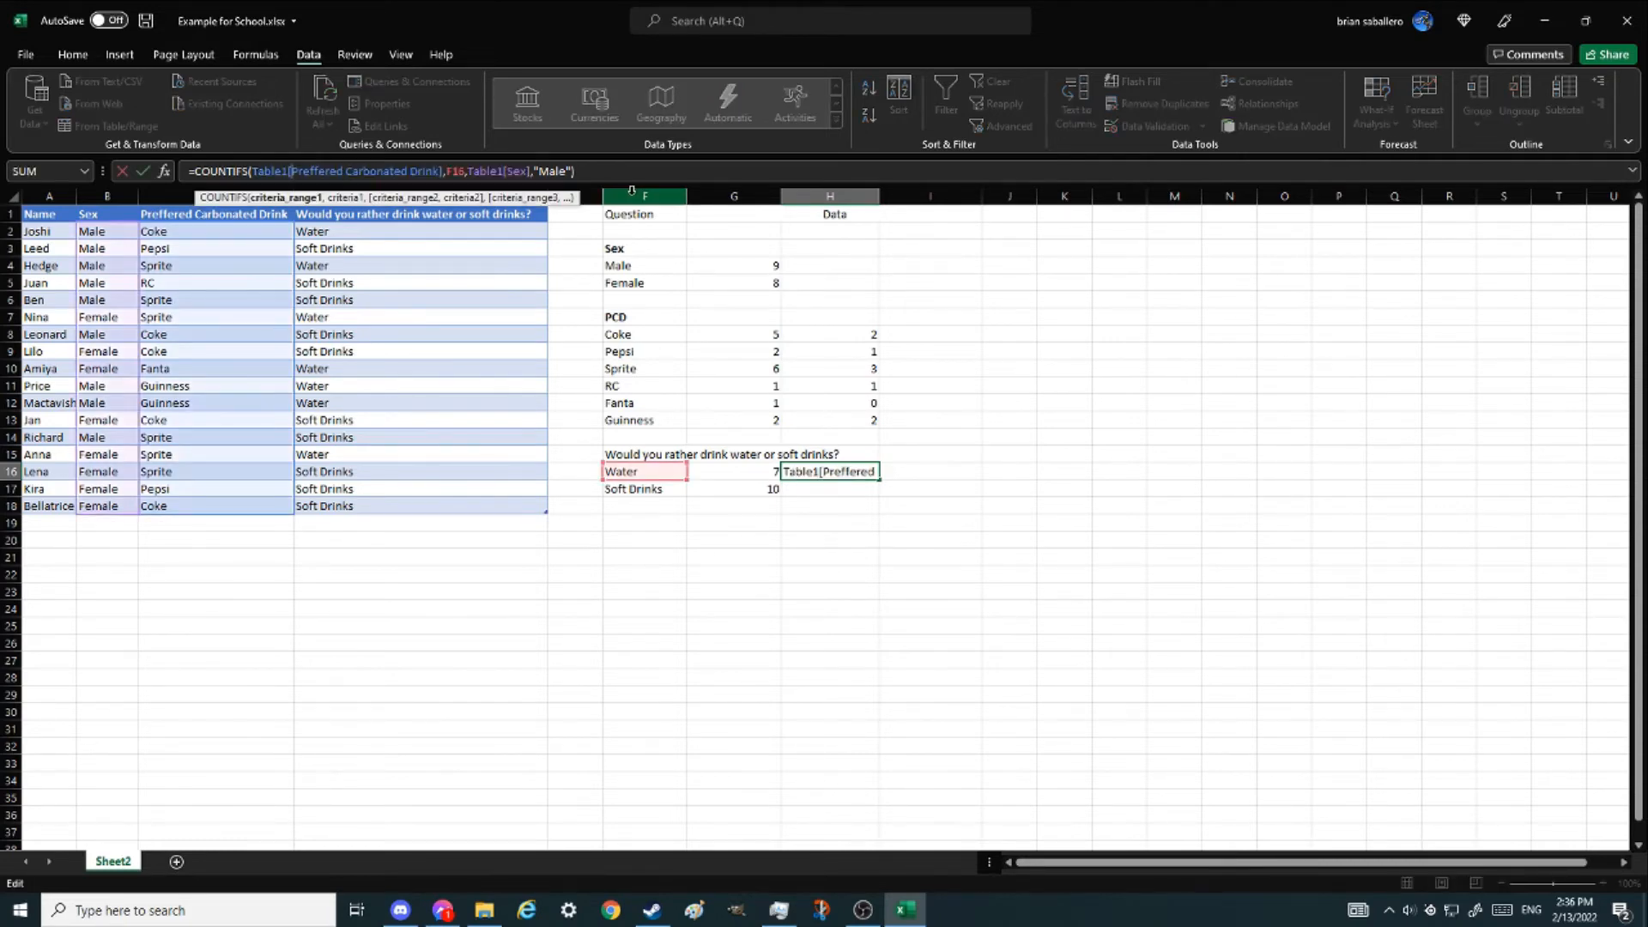
{"action": "type", "text": "Would you rather drink water or soft drinks?"}
{"action": "key", "text": "Tab"}
{"action": "key", "text": "Return"}
{"action": "key", "text": "Up"}
{"action": "key", "text": "shift+Down"}
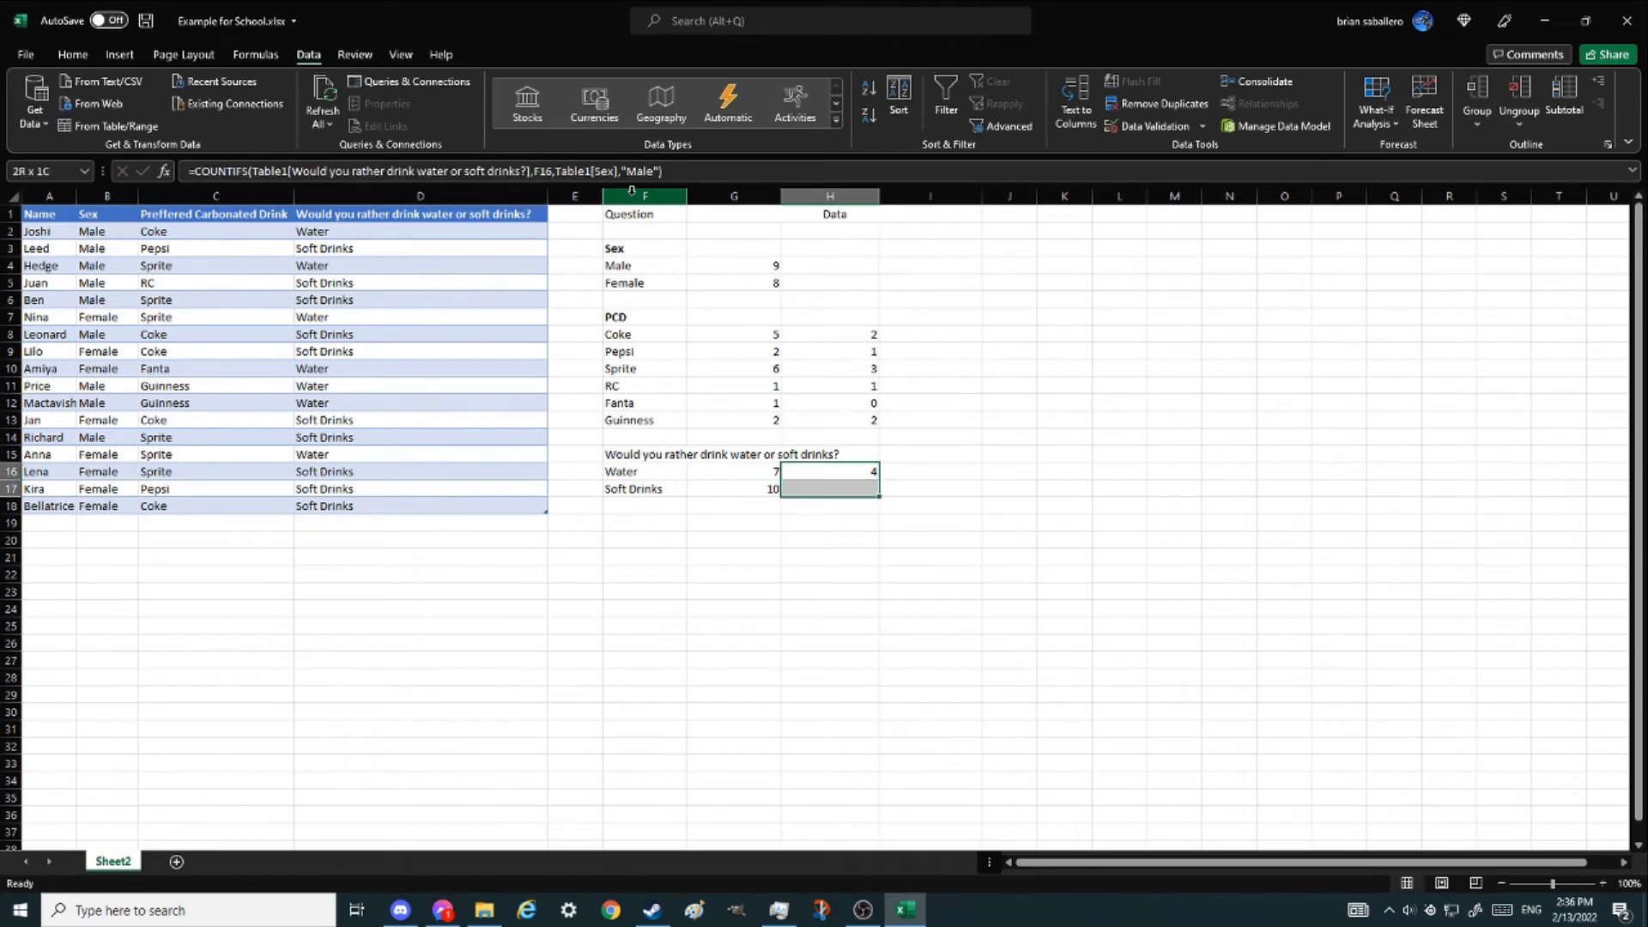
{"action": "key", "text": "ctrl+d"}
- Add the column headers Male and Female above the Data columns
{"action": "left_click", "coordinate": [899, 471]}
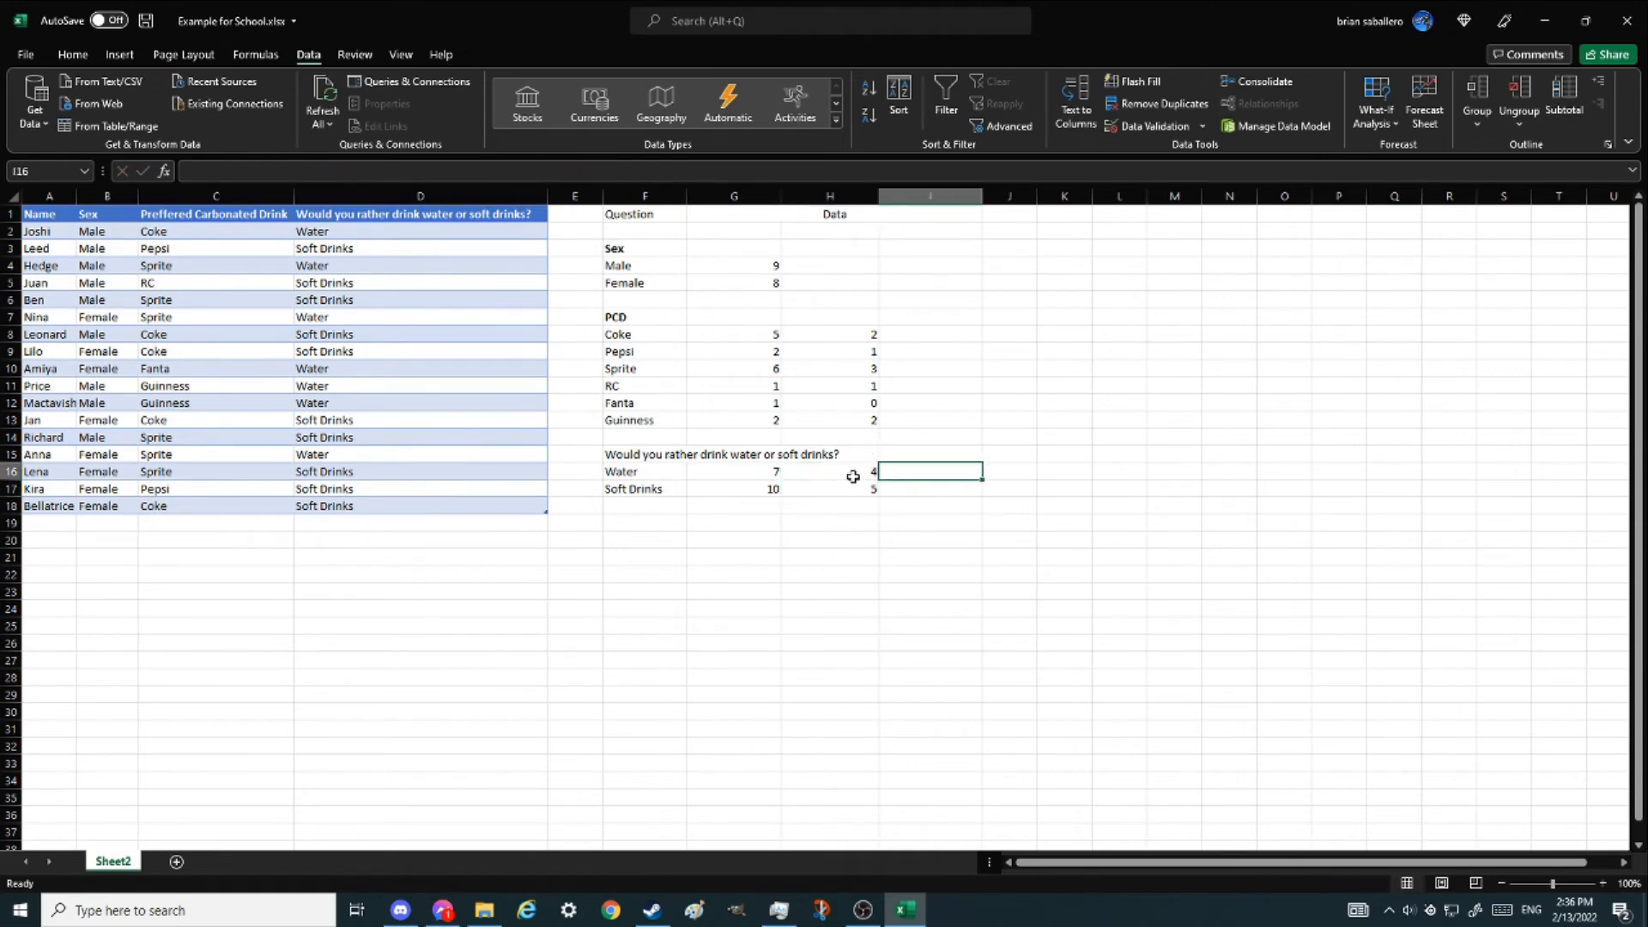
{"action": "left_click", "coordinate": [834, 334]}
{"action": "key", "text": "ctrl+shift+Down"}
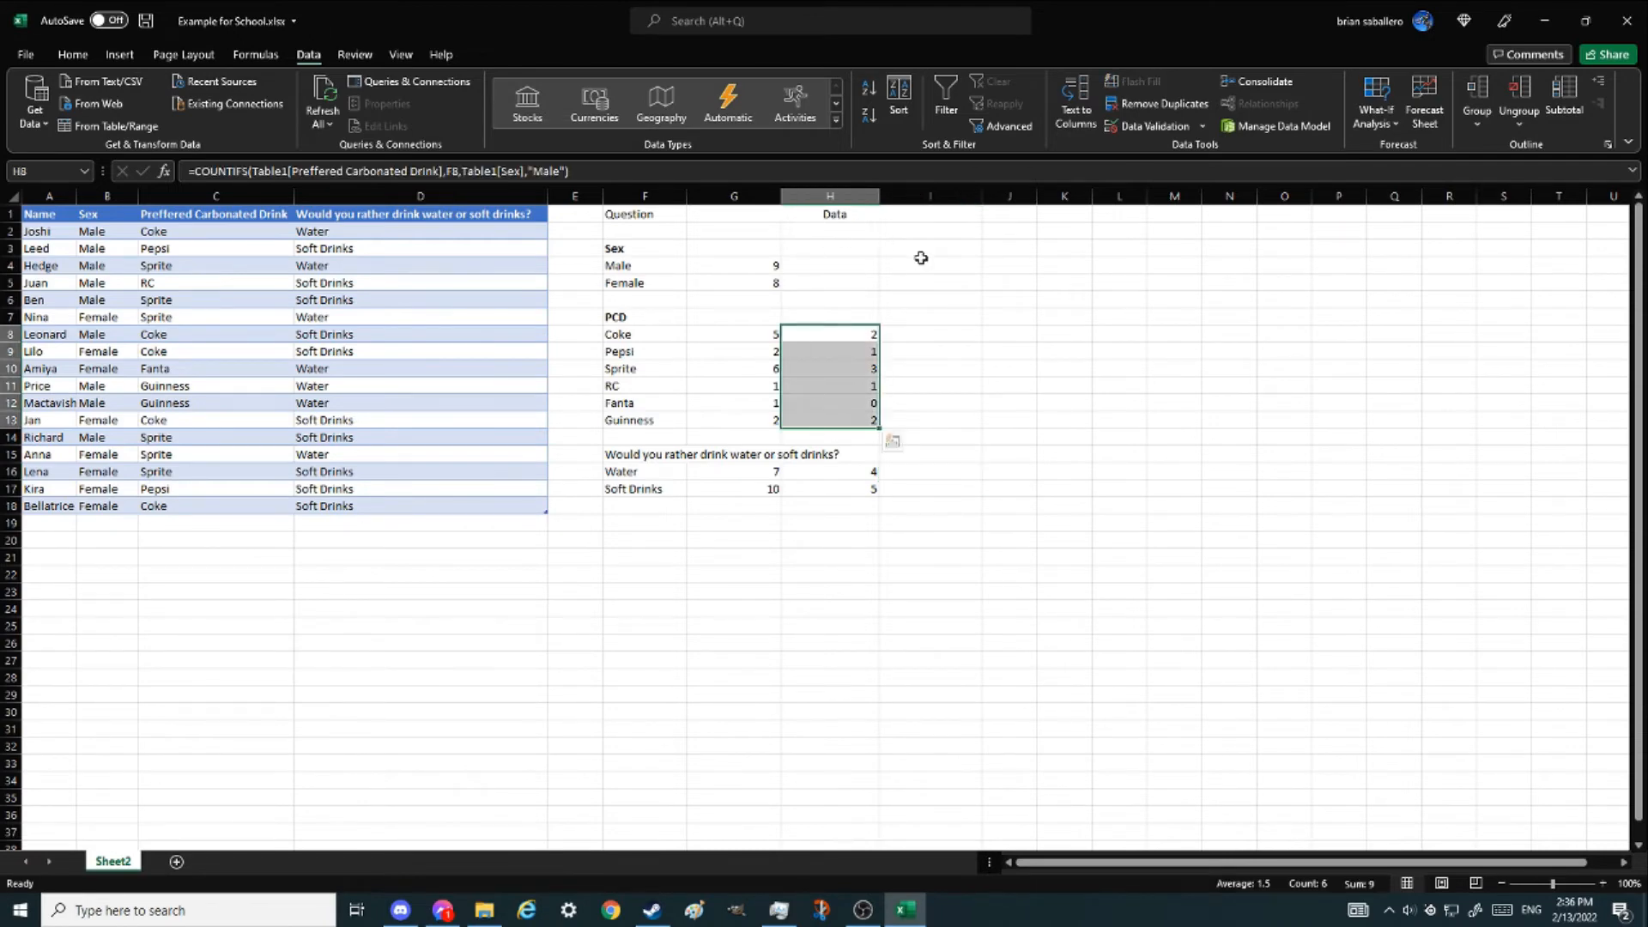
{"action": "left_click", "coordinate": [840, 233]}
{"action": "type", "text": "Male"}
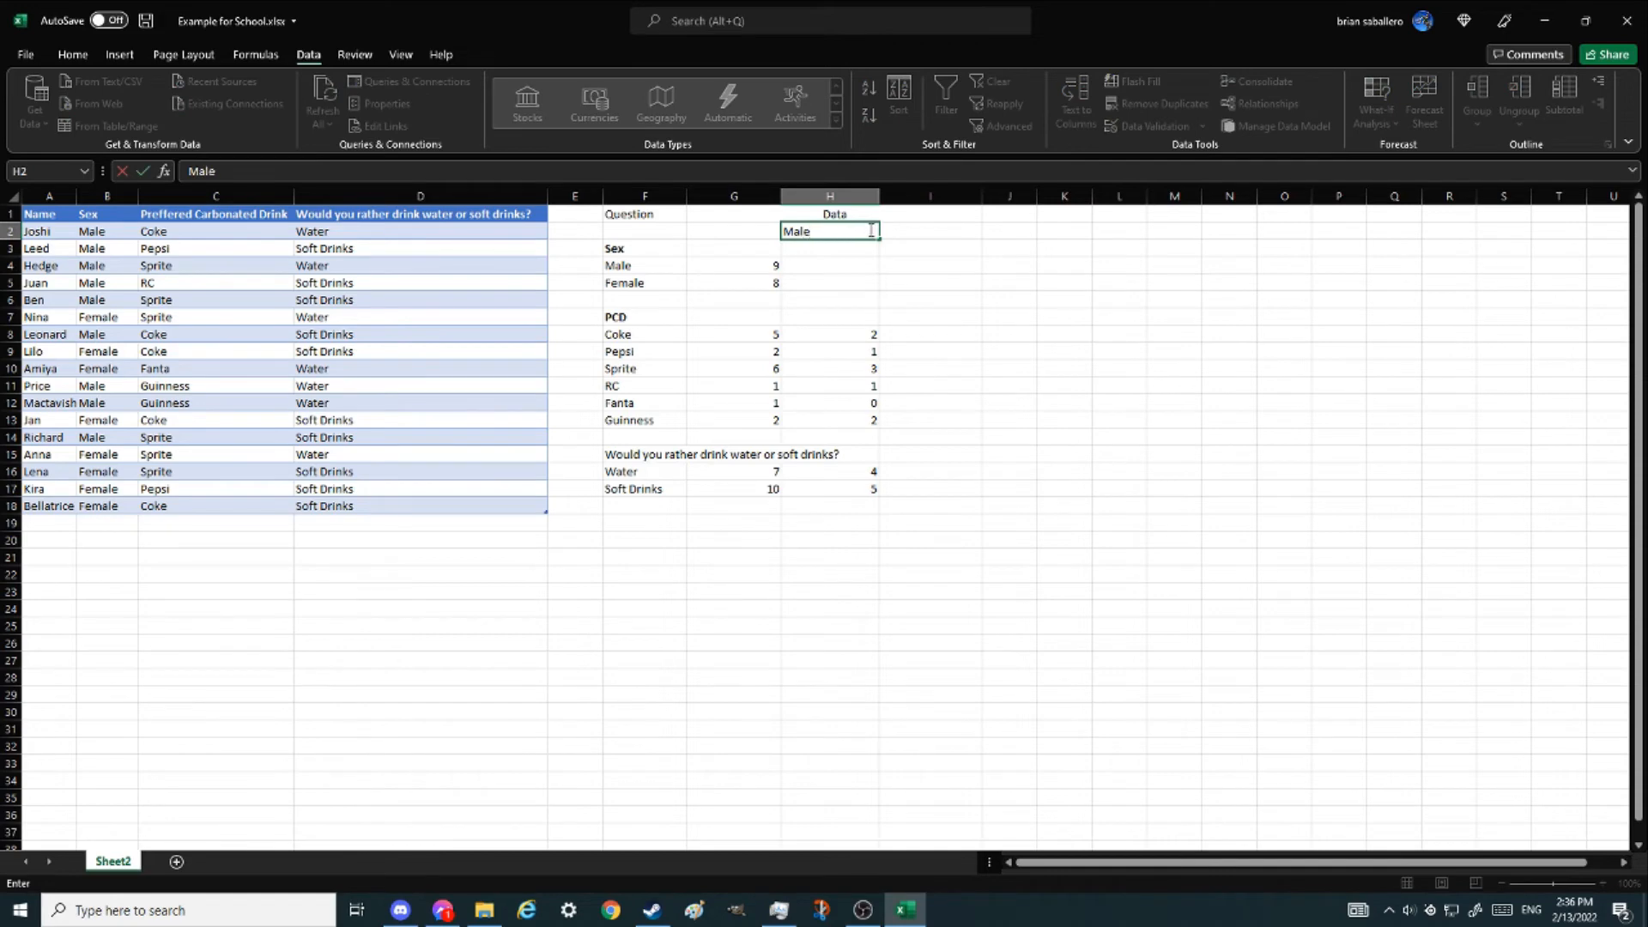
{"action": "left_click", "coordinate": [925, 232]}
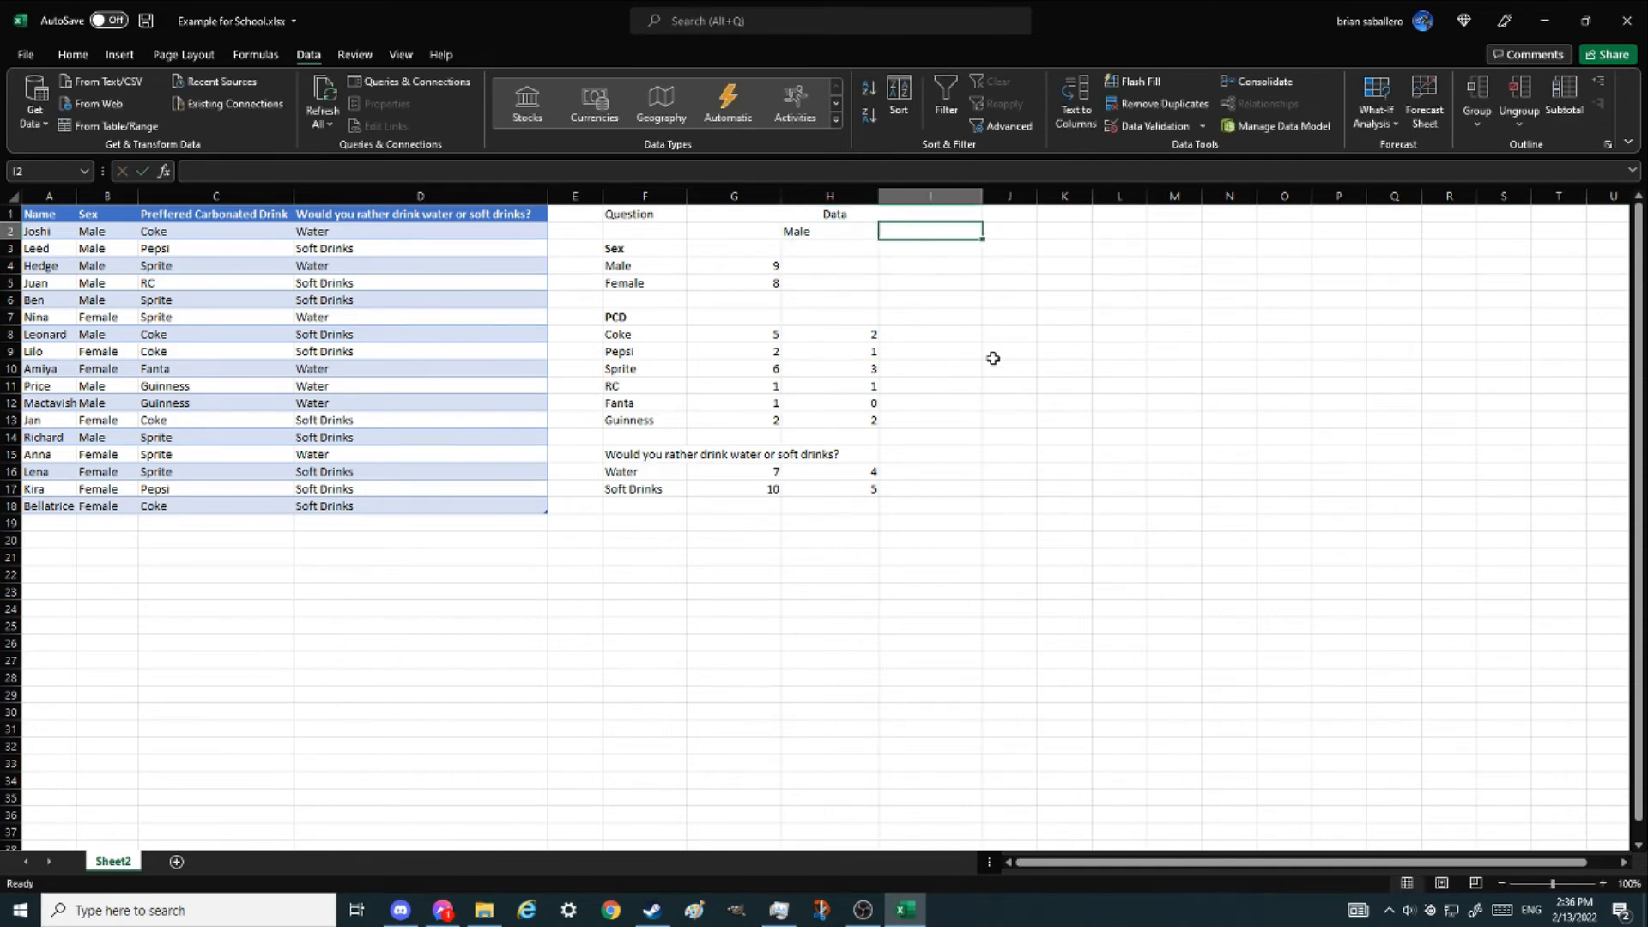
{"action": "type", "text": "Femalke"}
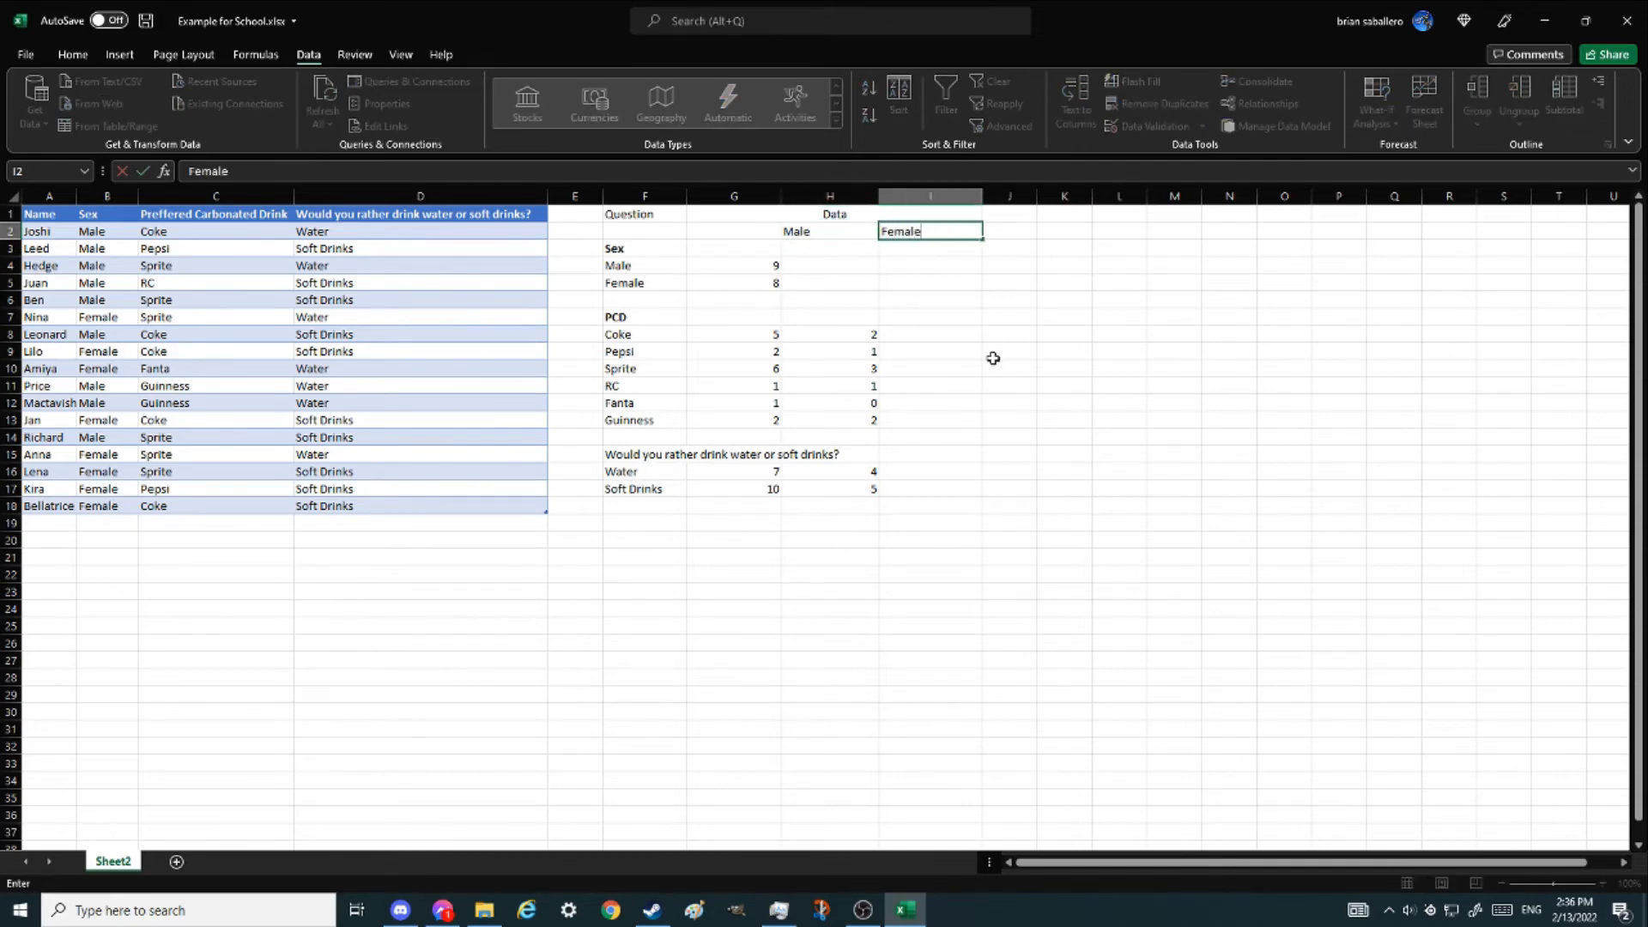
{"action": "key", "text": "Return"}
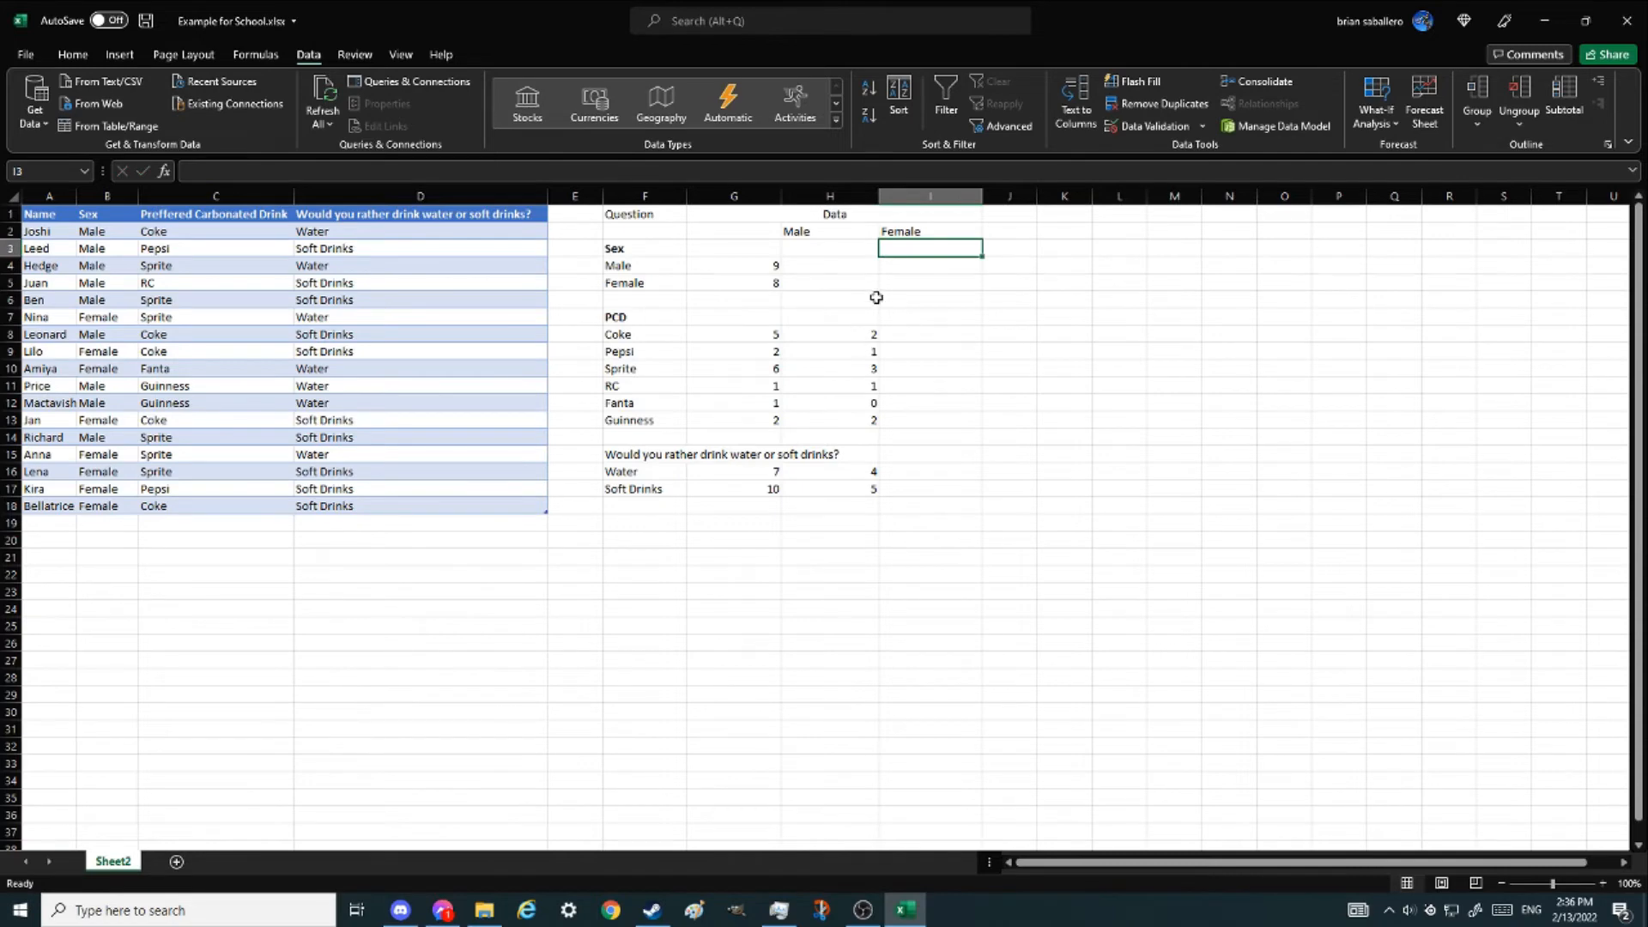
- Clear the male count cells below the Coke row
{"action": "left_click", "coordinate": [868, 329]}
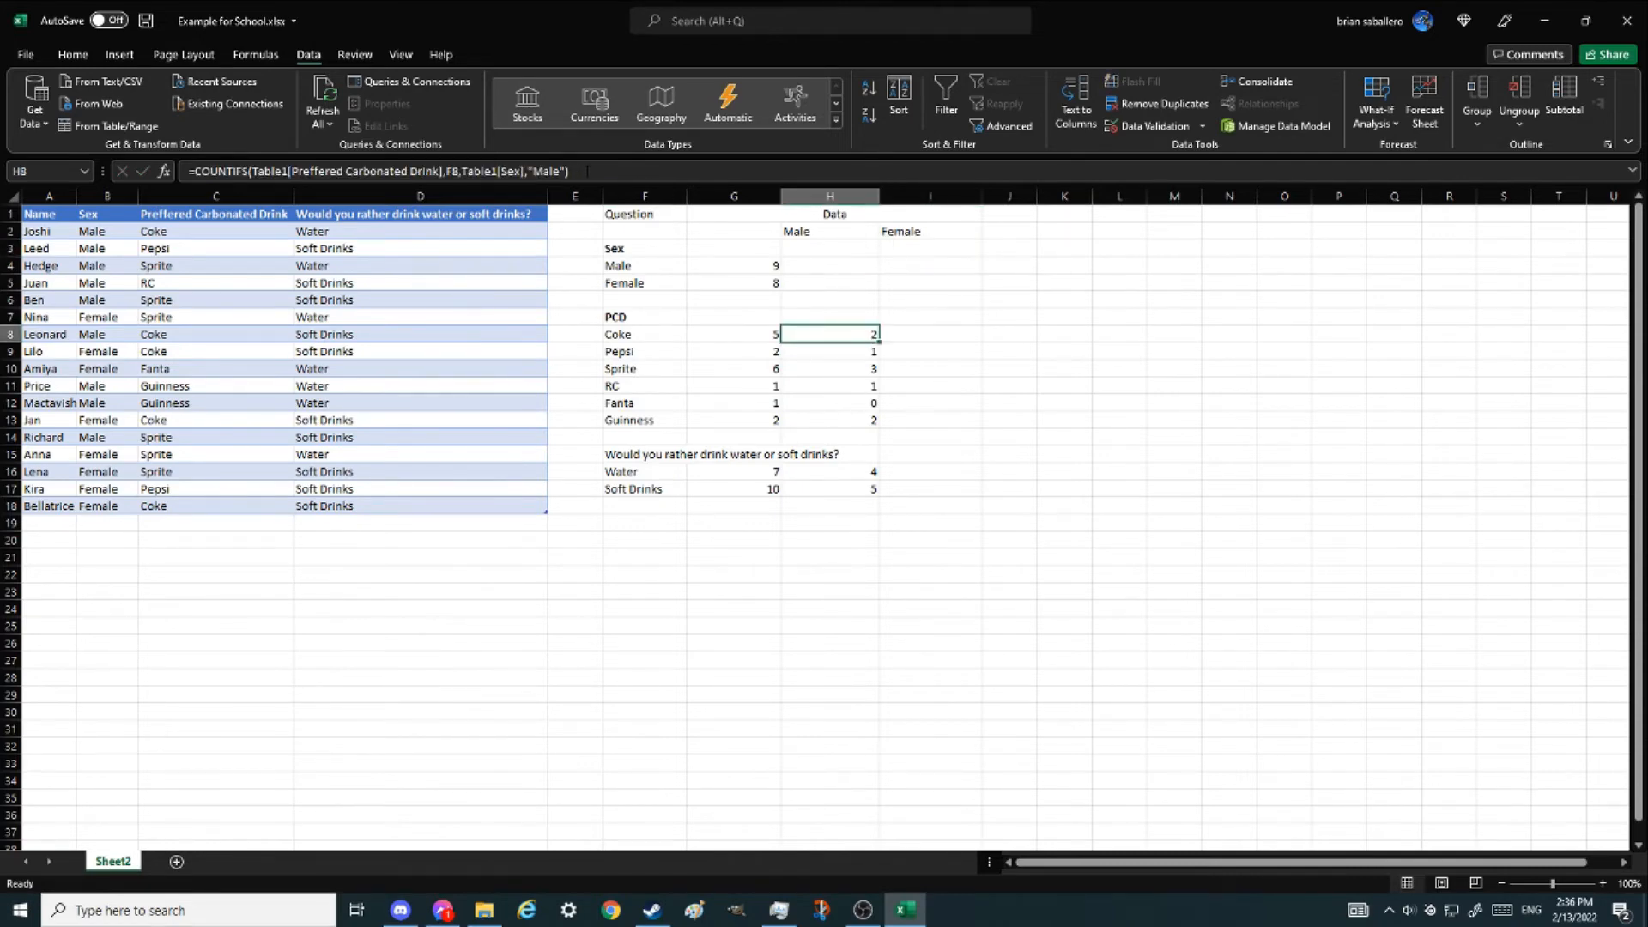
{"action": "left_click", "coordinate": [525, 171]}
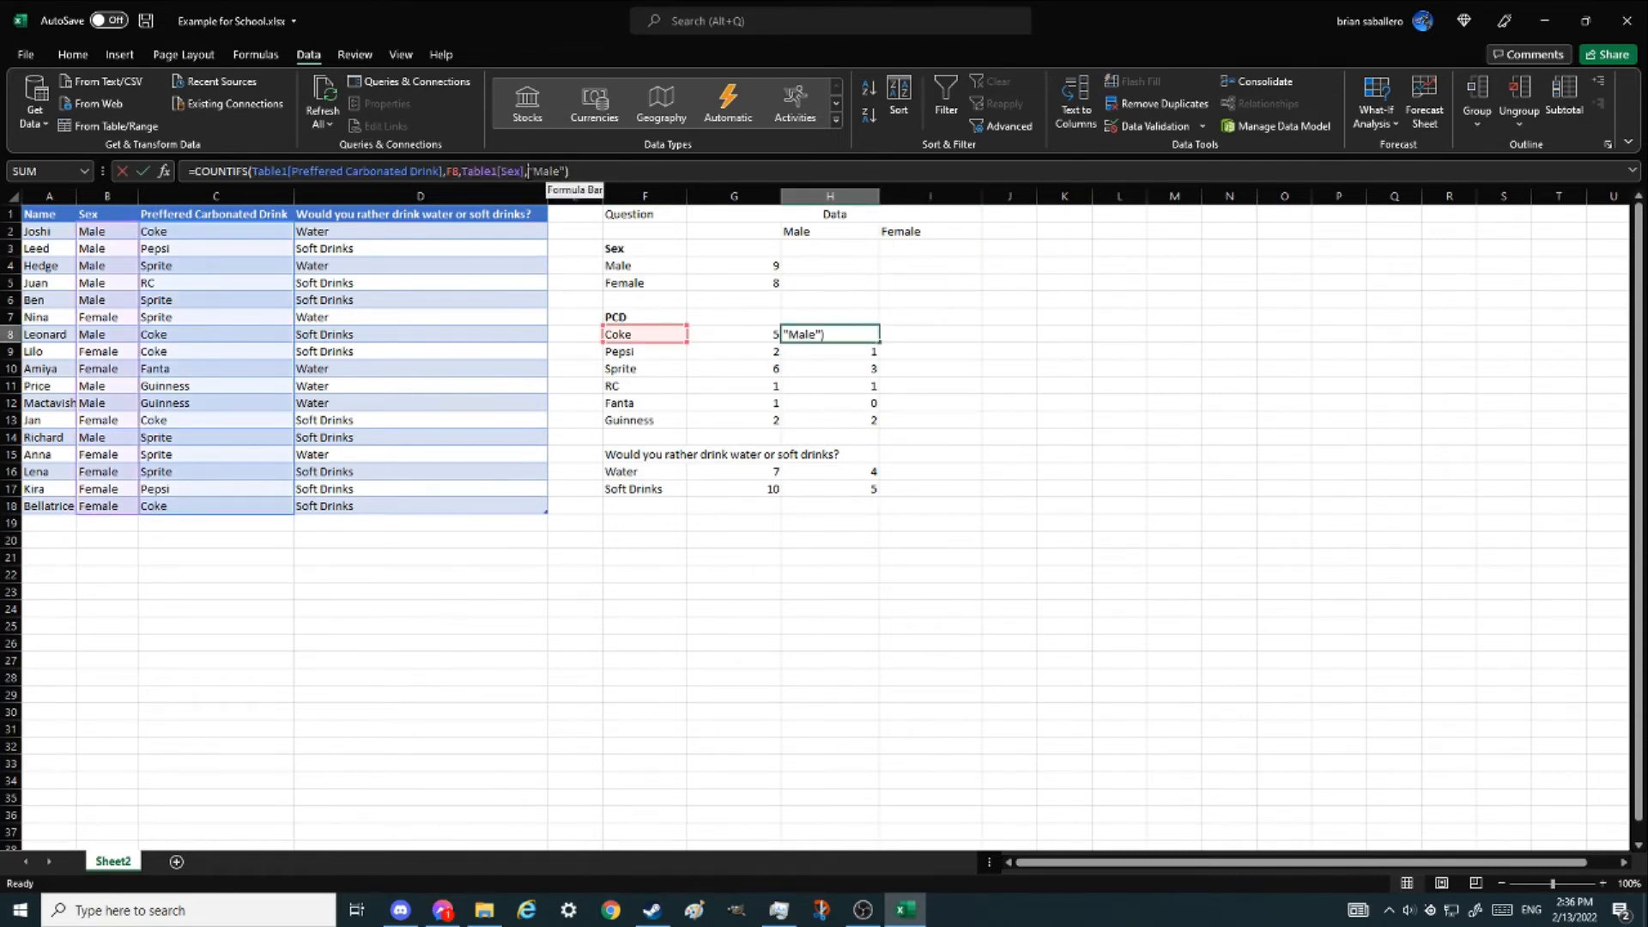
{"action": "key", "text": "Return"}
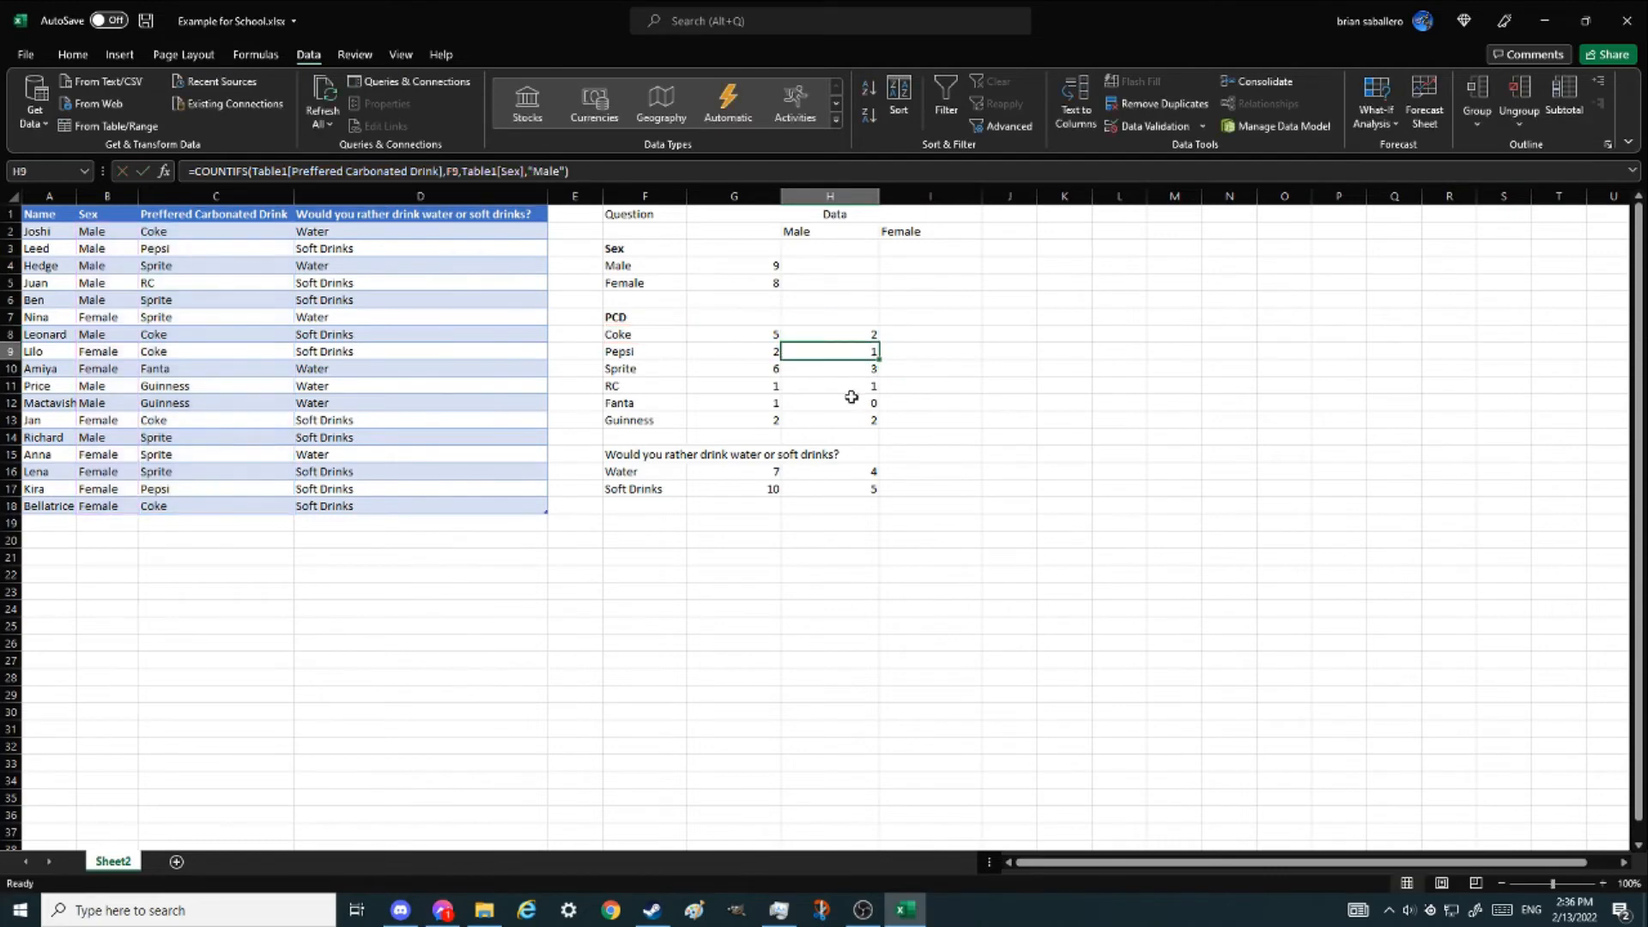
{"action": "left_click", "coordinate": [847, 421], "text": "shift"}
{"action": "key", "text": "Delete"}
- Replace the "Male" criterion in the Coke male formula with a reference to header cell H2
{"action": "left_click", "coordinate": [846, 336]}
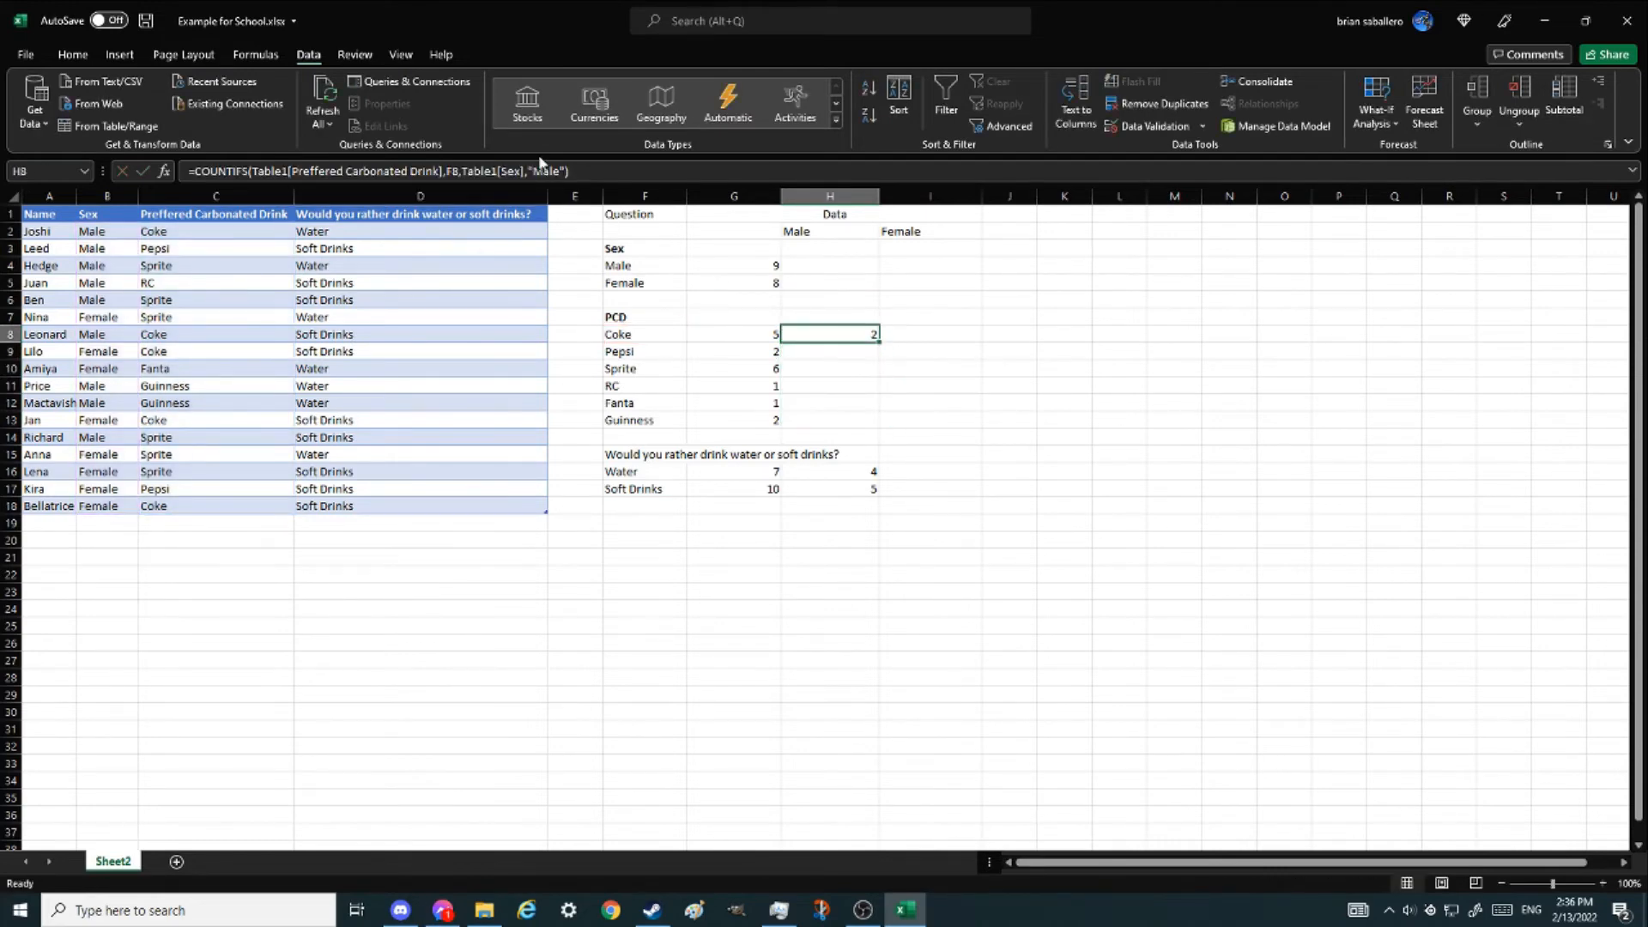
{"action": "left_click", "coordinate": [645, 168]}
{"action": "key", "text": "Left"}
{"action": "key", "text": "BackSpace"}
{"action": "key", "text": "BackSpace"}
{"action": "key", "text": "BackSpace"}
{"action": "key", "text": "BackSpace"}
{"action": "key", "text": "BackSpace"}
{"action": "key", "text": "BackSpace"}
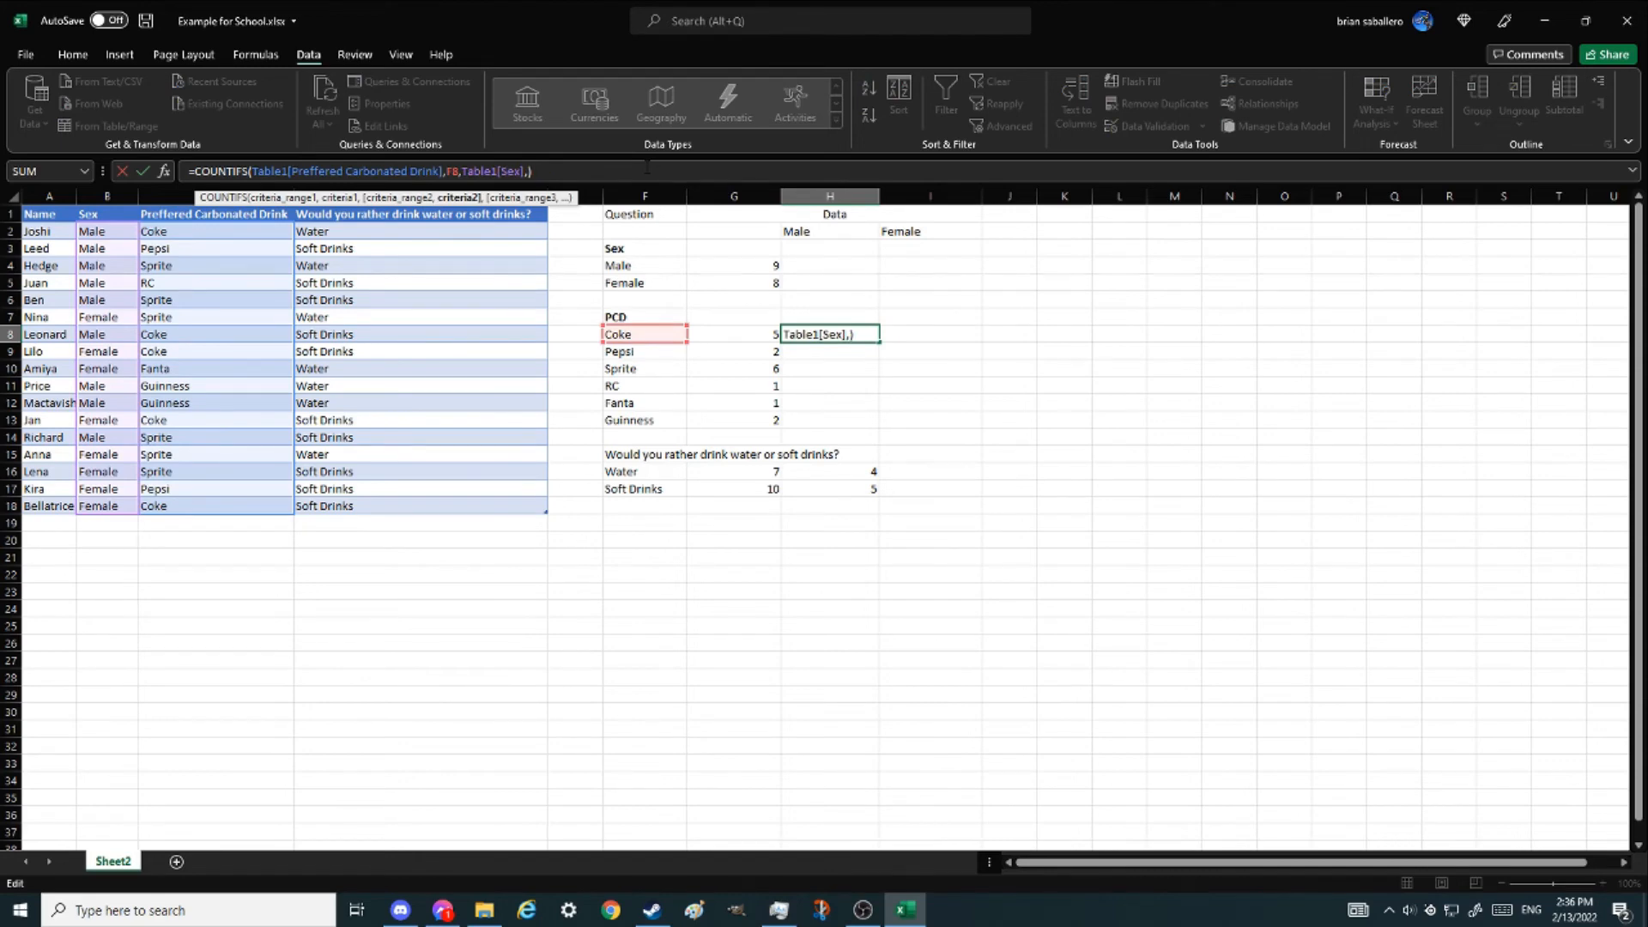
{"action": "type", "text": "Ma"}
{"action": "key", "text": "BackSpace"}
{"action": "key", "text": "BackSpace"}
{"action": "type", "text": "h"}
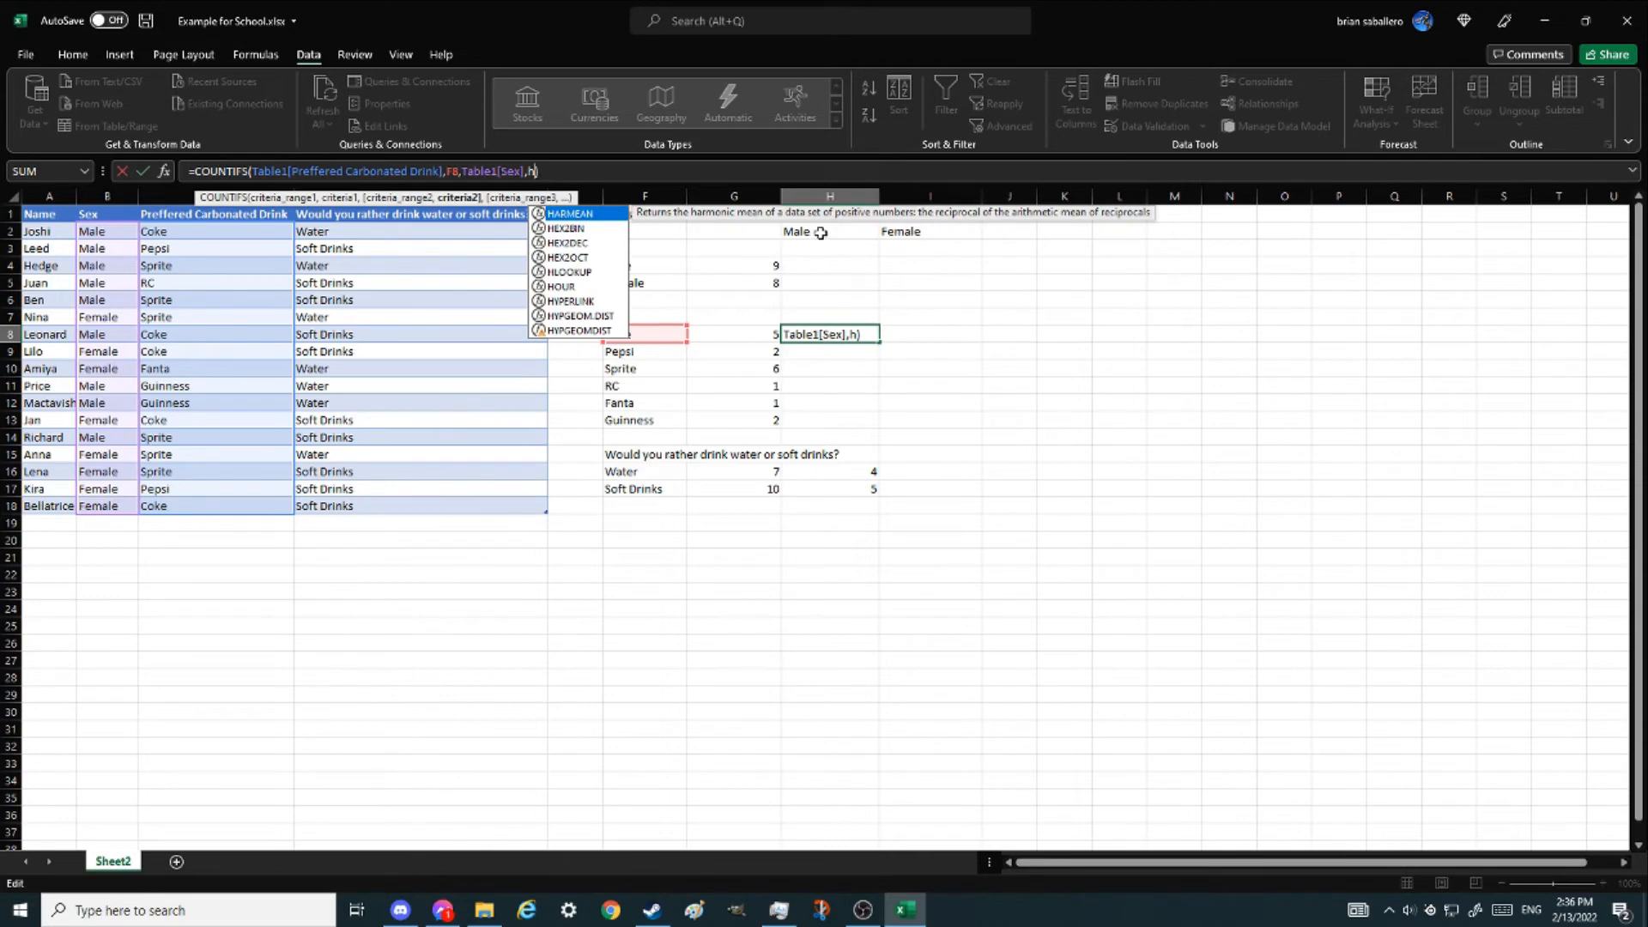
{"action": "type", "text": "2"}
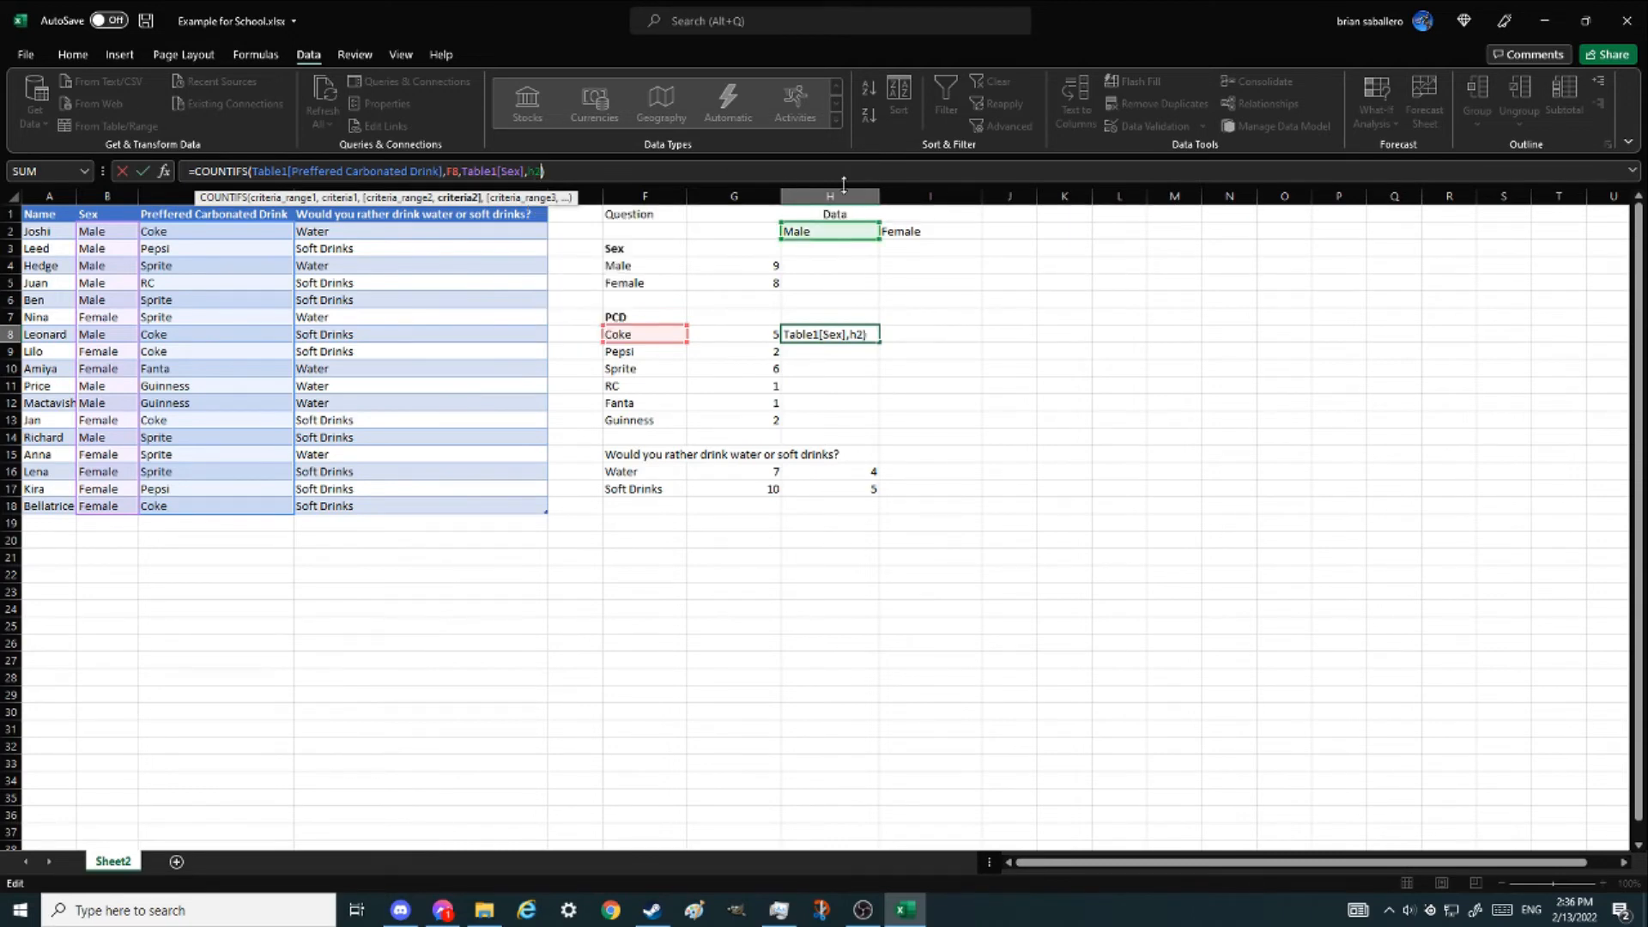
{"action": "key", "text": "ctrl+Return"}
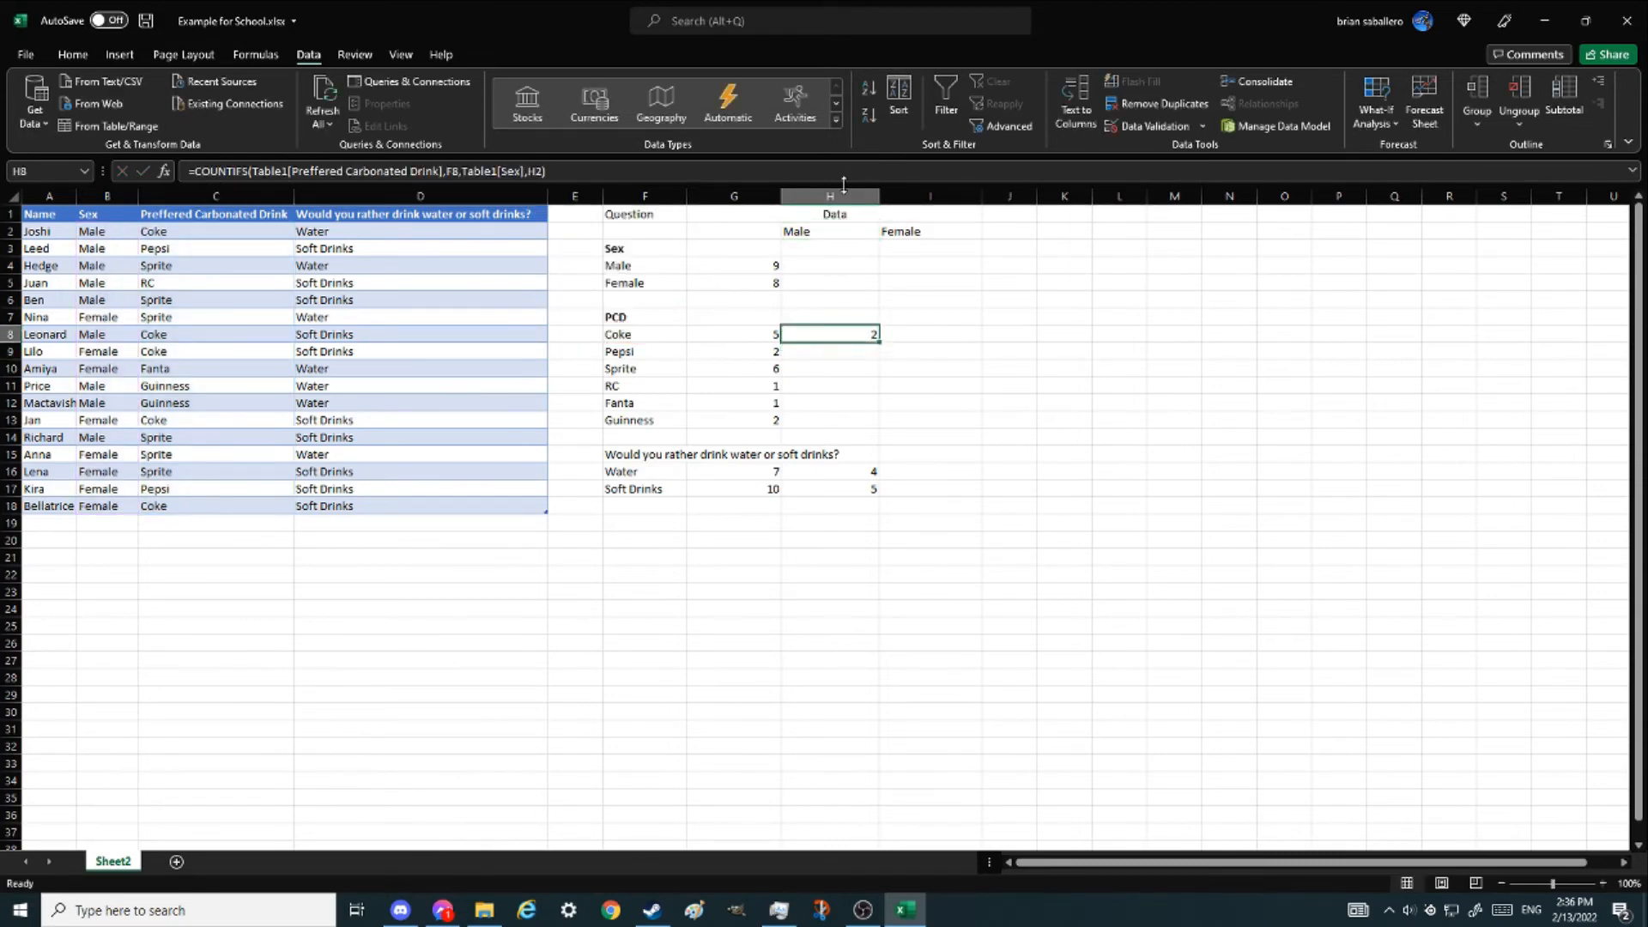
- Fill the Coke male formula down the Male column and undo the fill
{"action": "key", "text": "shift+Down"}
{"action": "key", "text": "shift+Down"}
{"action": "key", "text": "shift+Down"}
{"action": "key", "text": "shift+Down"}
{"action": "key", "text": "shift+Down"}
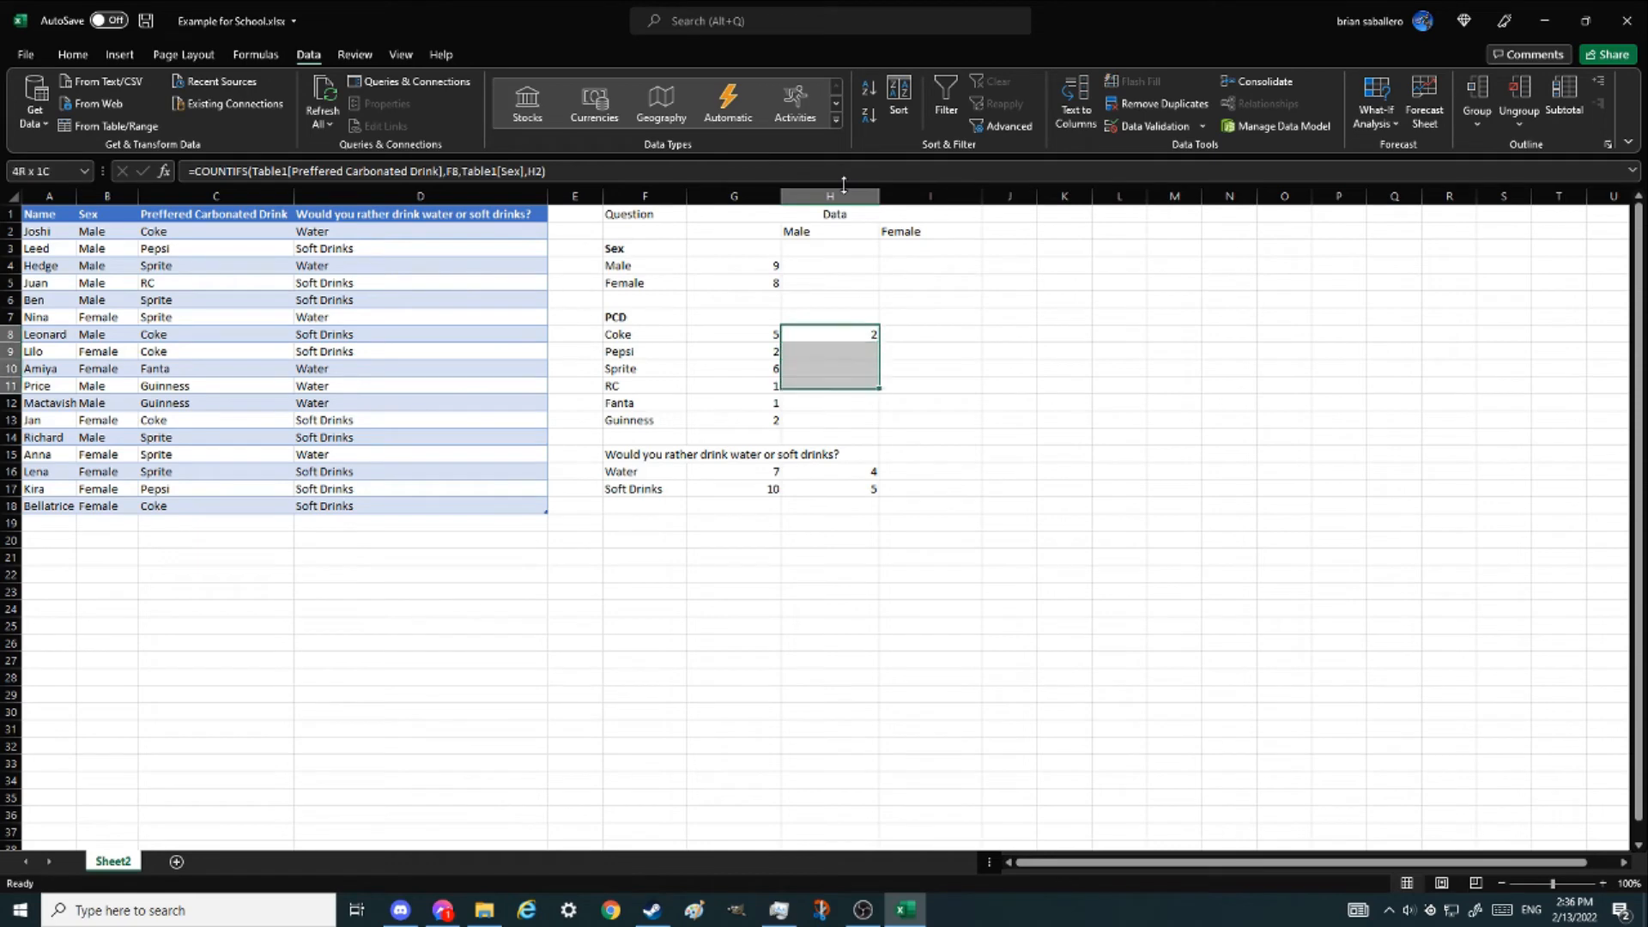
{"action": "key", "text": "ctrl+d"}
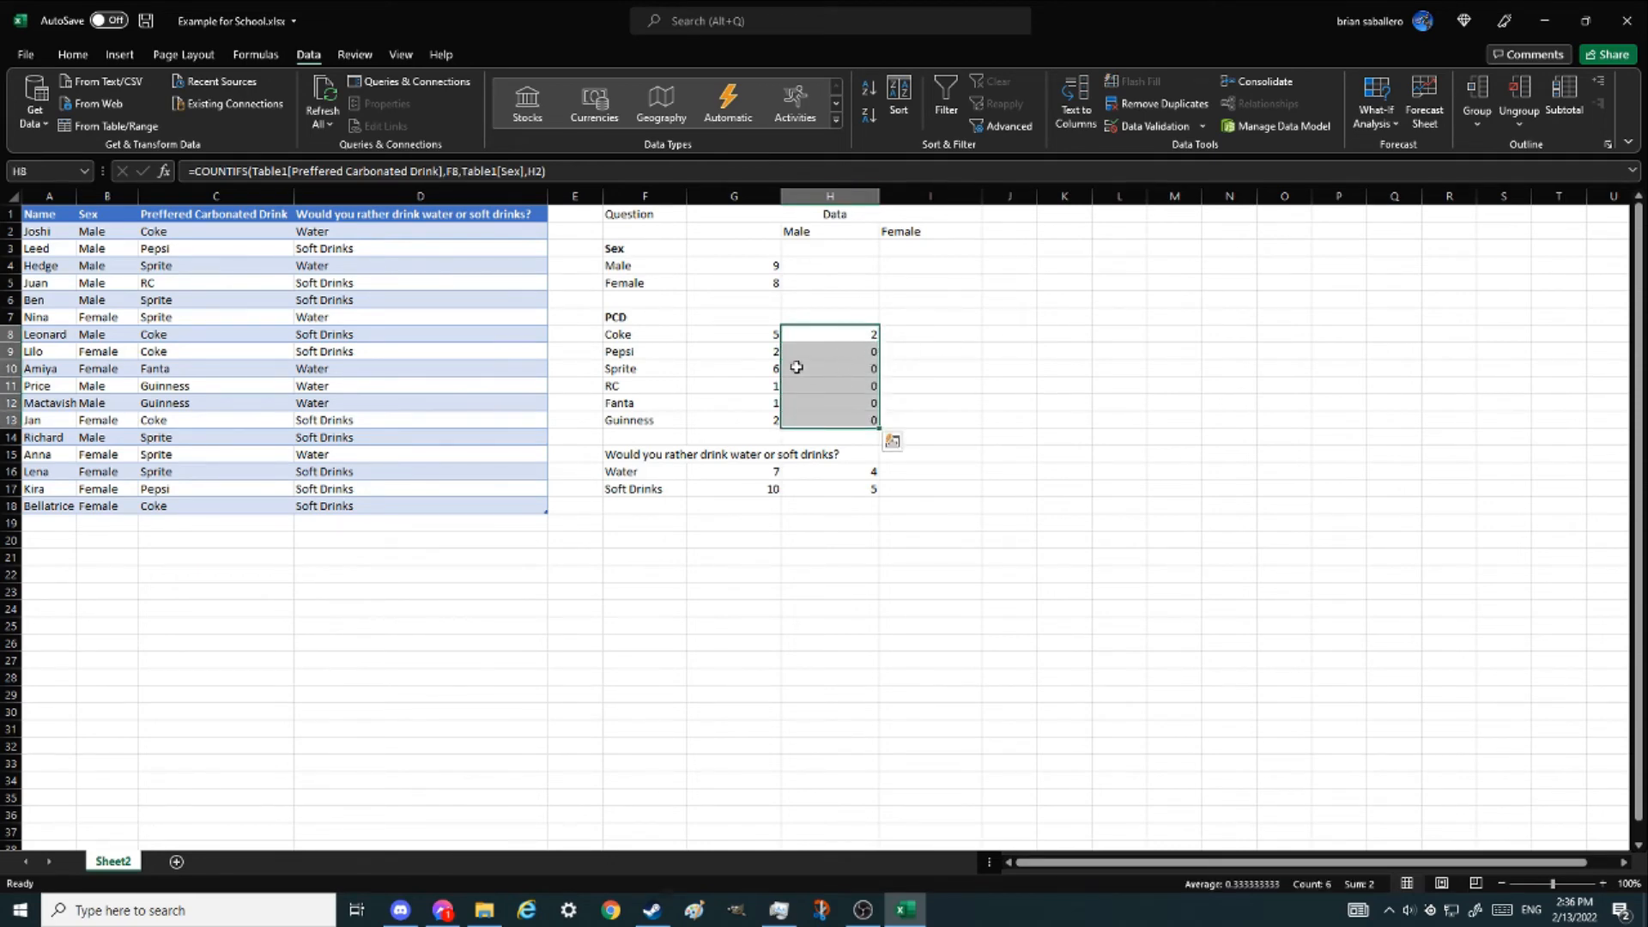
{"action": "key", "text": "ctrl+z"}
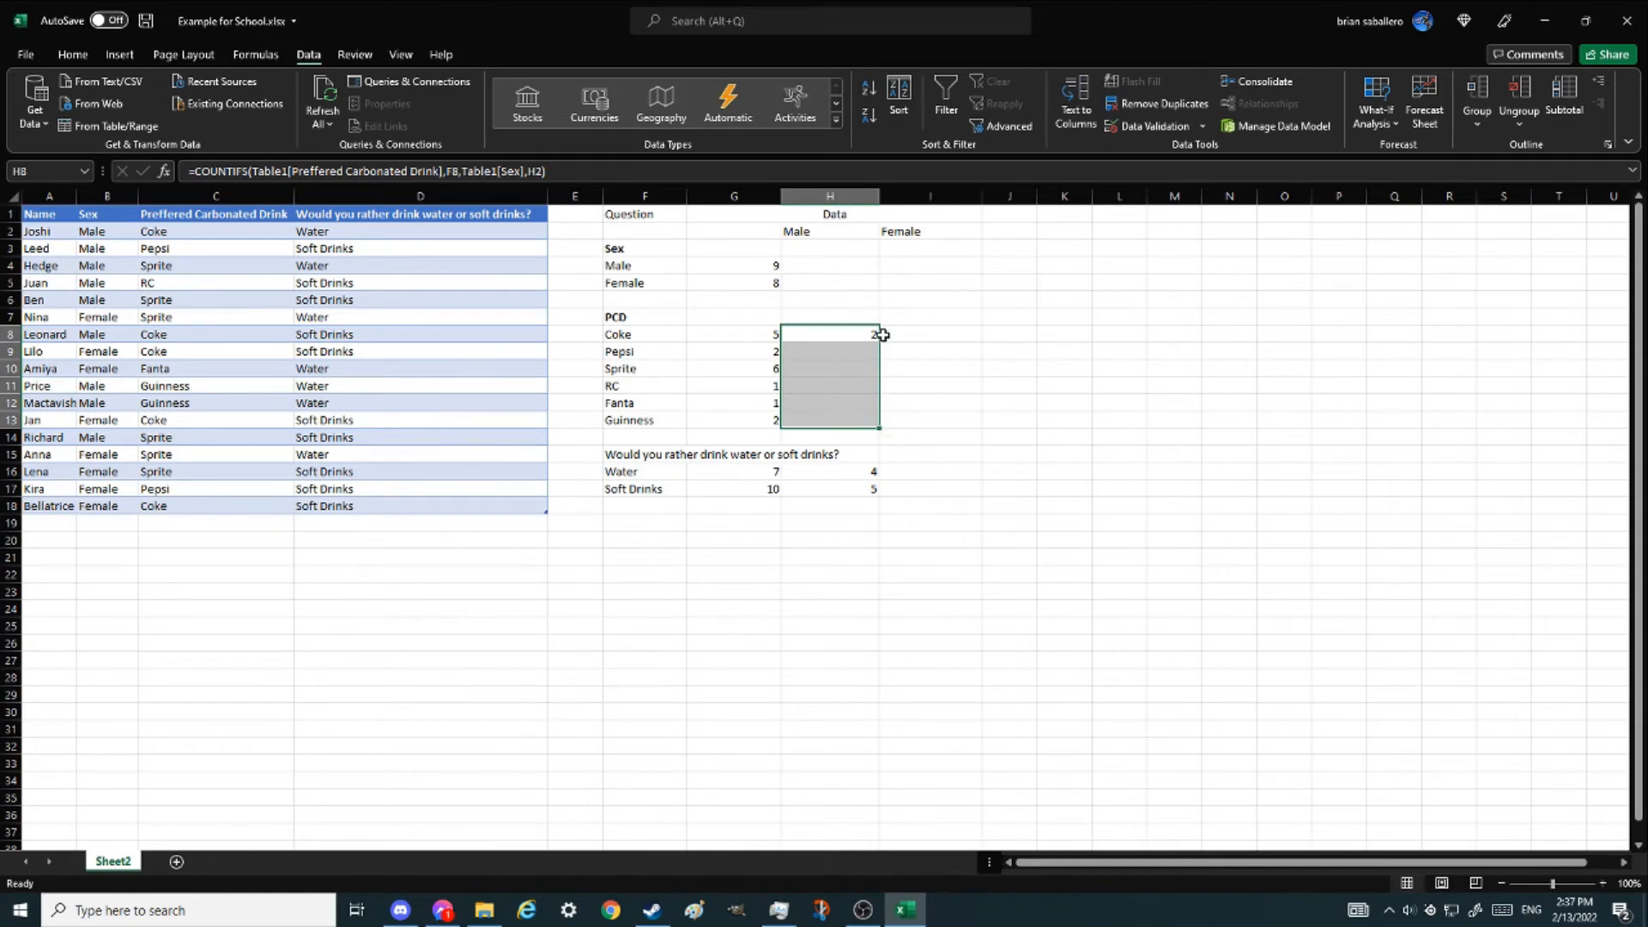
- Lock the header reference as H$2 and fill the Coke male formula down through the Guinness row
{"action": "left_click", "coordinate": [533, 170]}
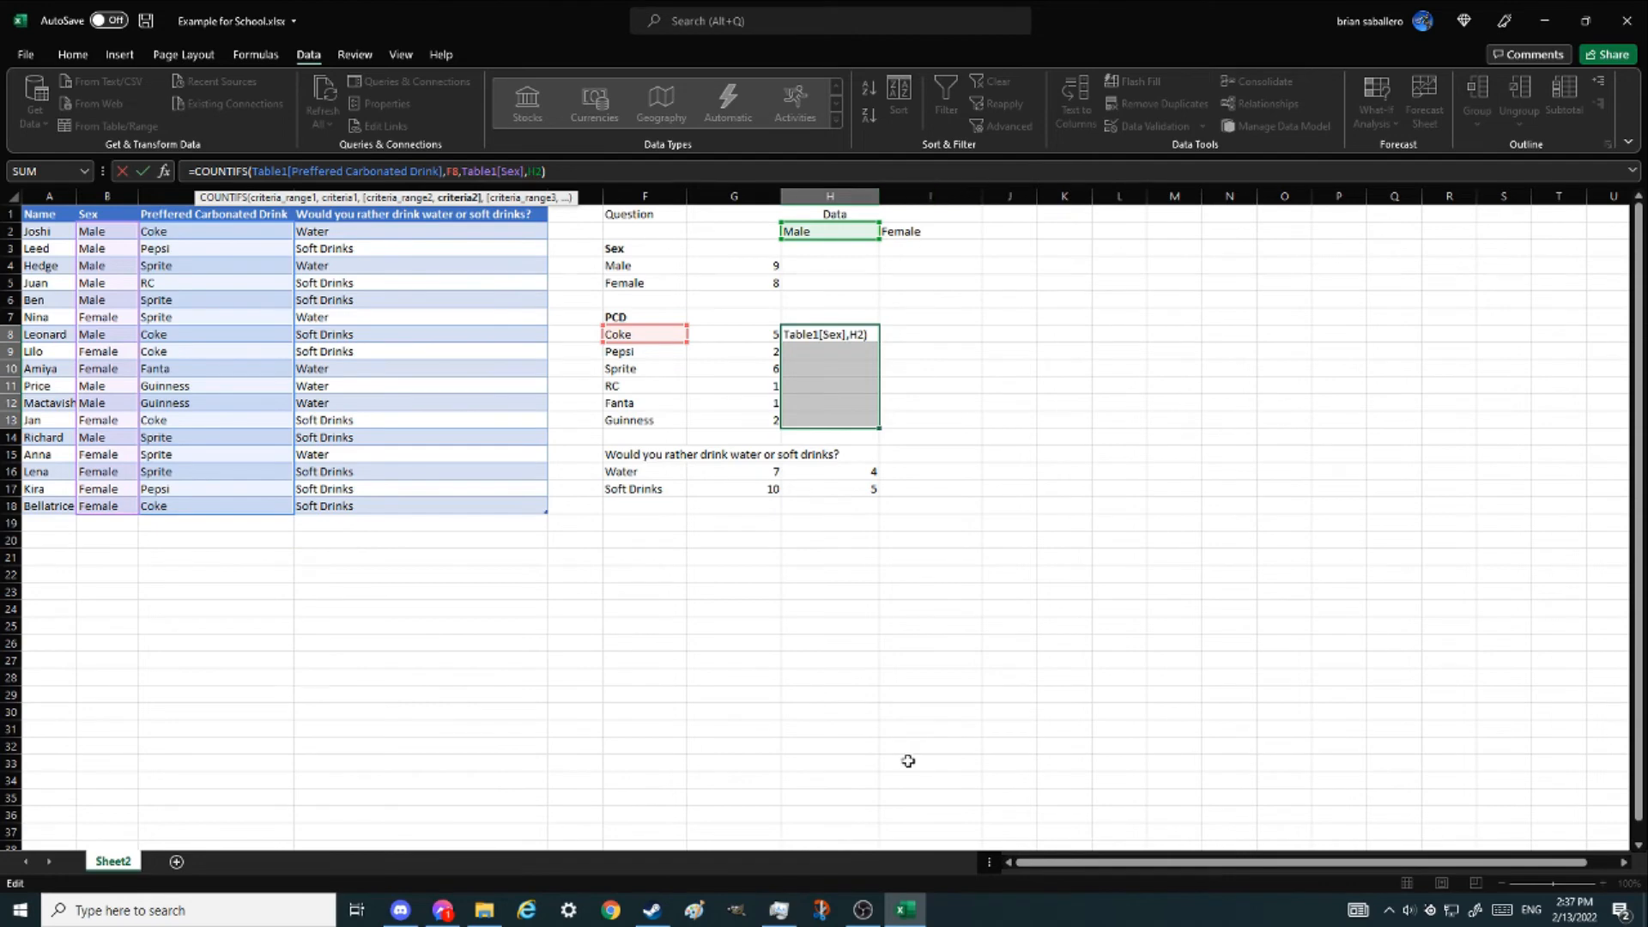
{"action": "type", "text": "$"}
{"action": "key", "text": "BackSpace"}
{"action": "type", "text": "$"}
{"action": "mouse_move", "coordinate": [820, 239]}
{"action": "left_mouse_down"}
{"action": "mouse_move", "coordinate": [815, 256]}
{"action": "mouse_move", "coordinate": [827, 228]}
{"action": "left_mouse_up"}
{"action": "key", "text": "Return"}
{"action": "left_click", "coordinate": [812, 338]}
{"action": "left_click_drag", "start_coordinate": [878, 341], "coordinate": [860, 424]}
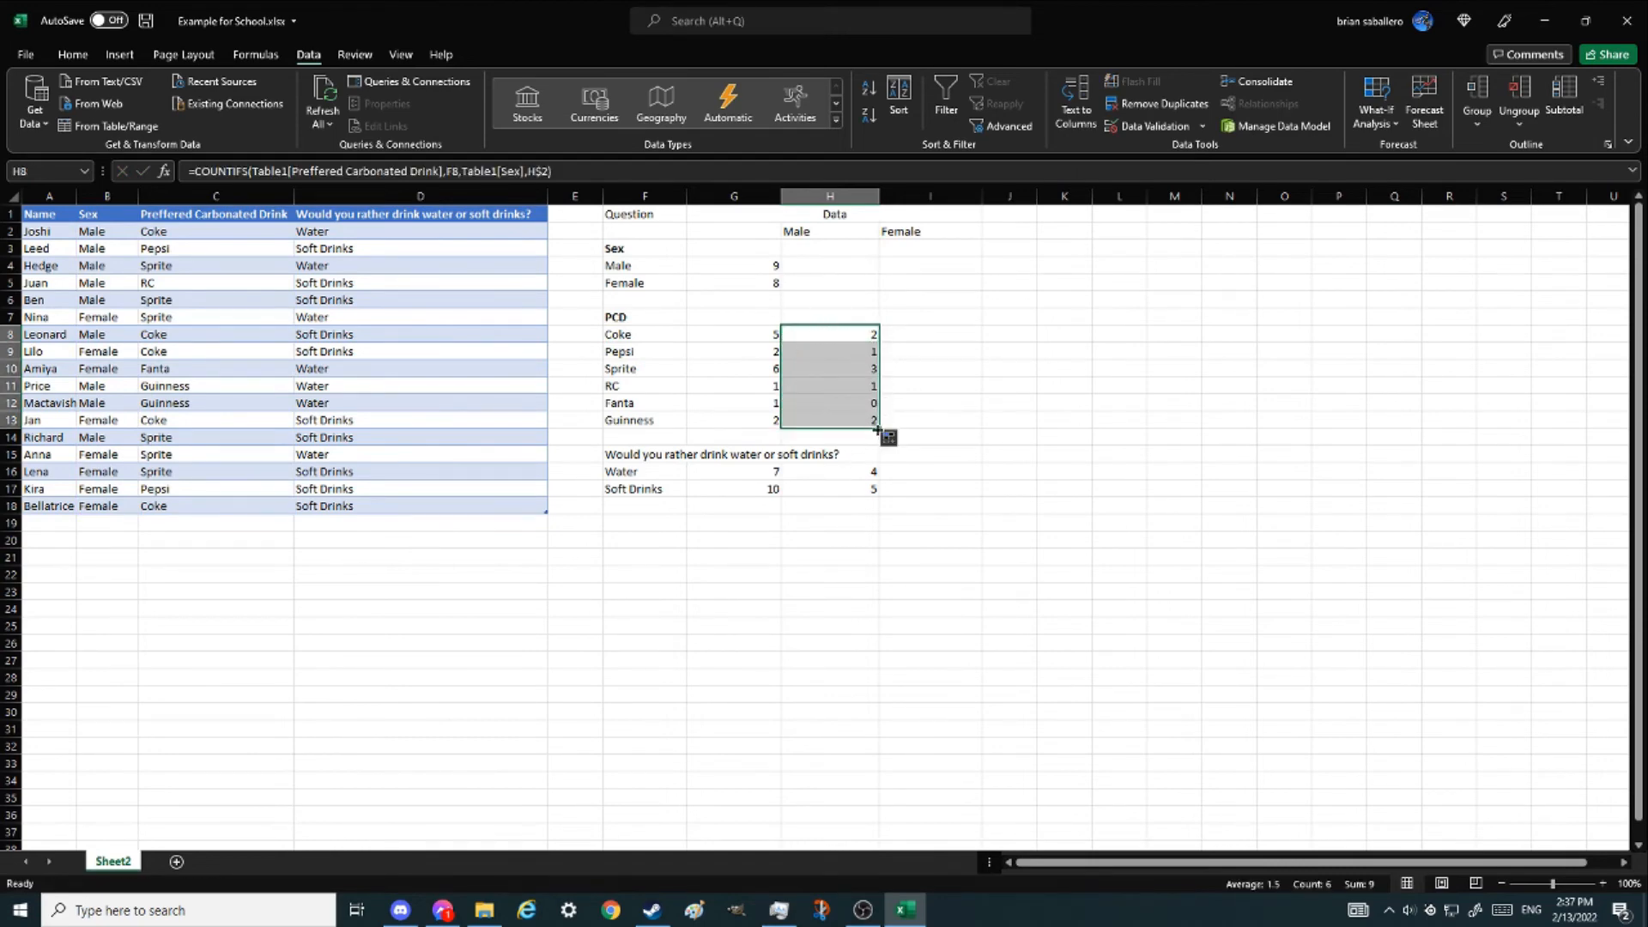
- Fill the male formulas across into the Female column, inspect the result, and undo the fill
{"action": "left_click_drag", "start_coordinate": [877, 428], "coordinate": [967, 430]}
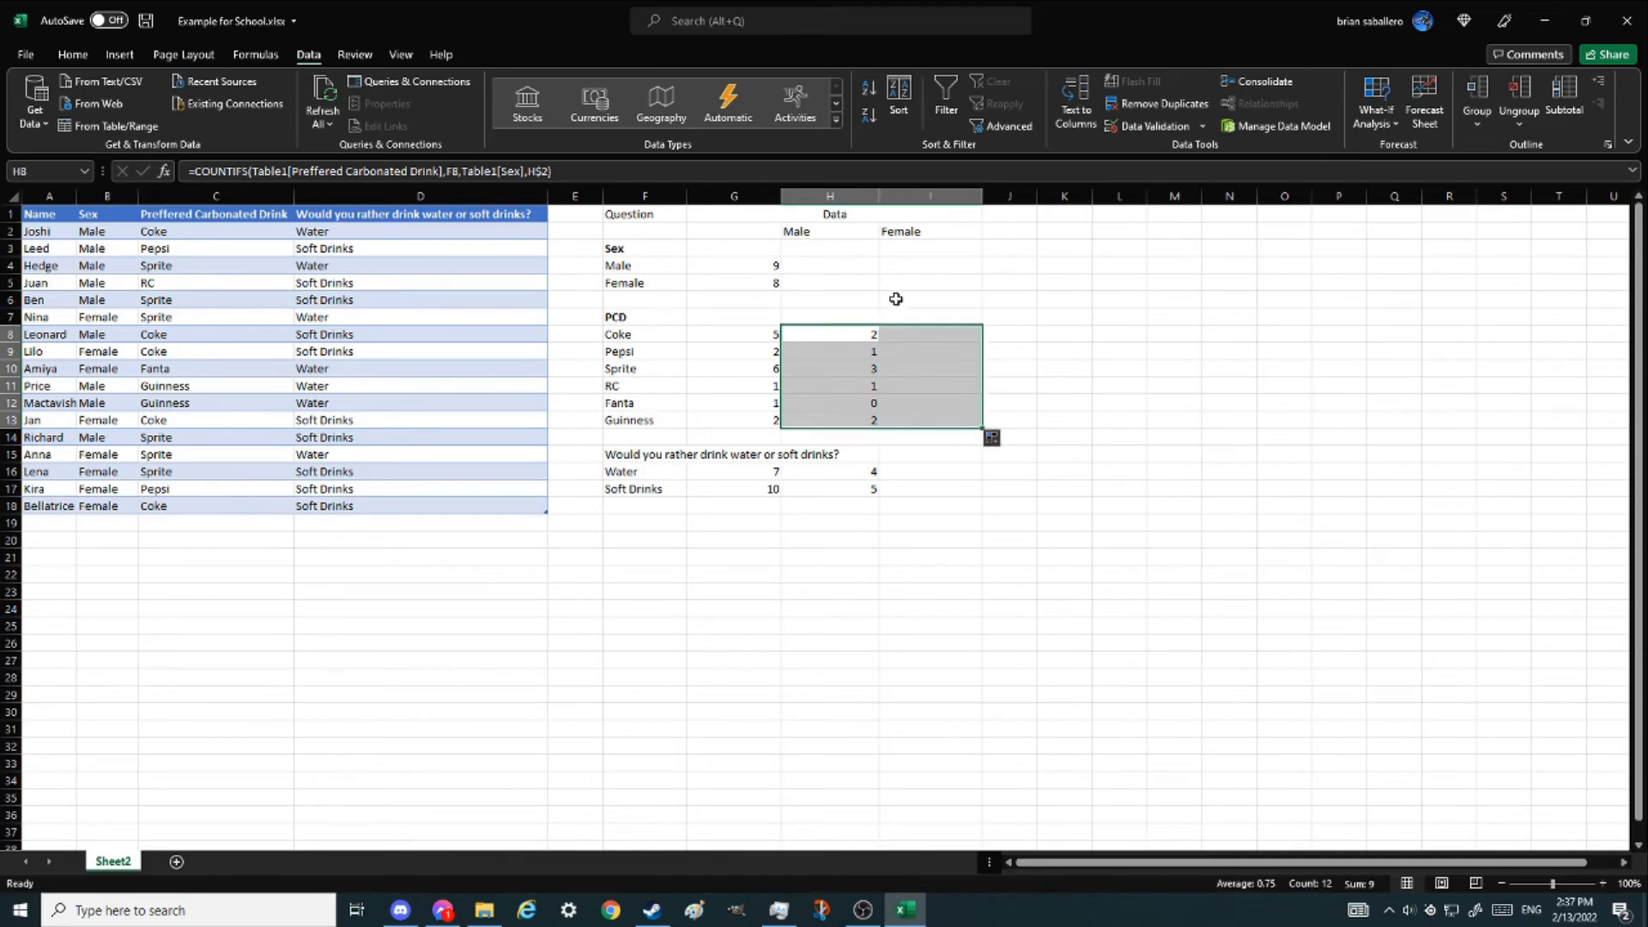
{"action": "left_click", "coordinate": [897, 331]}
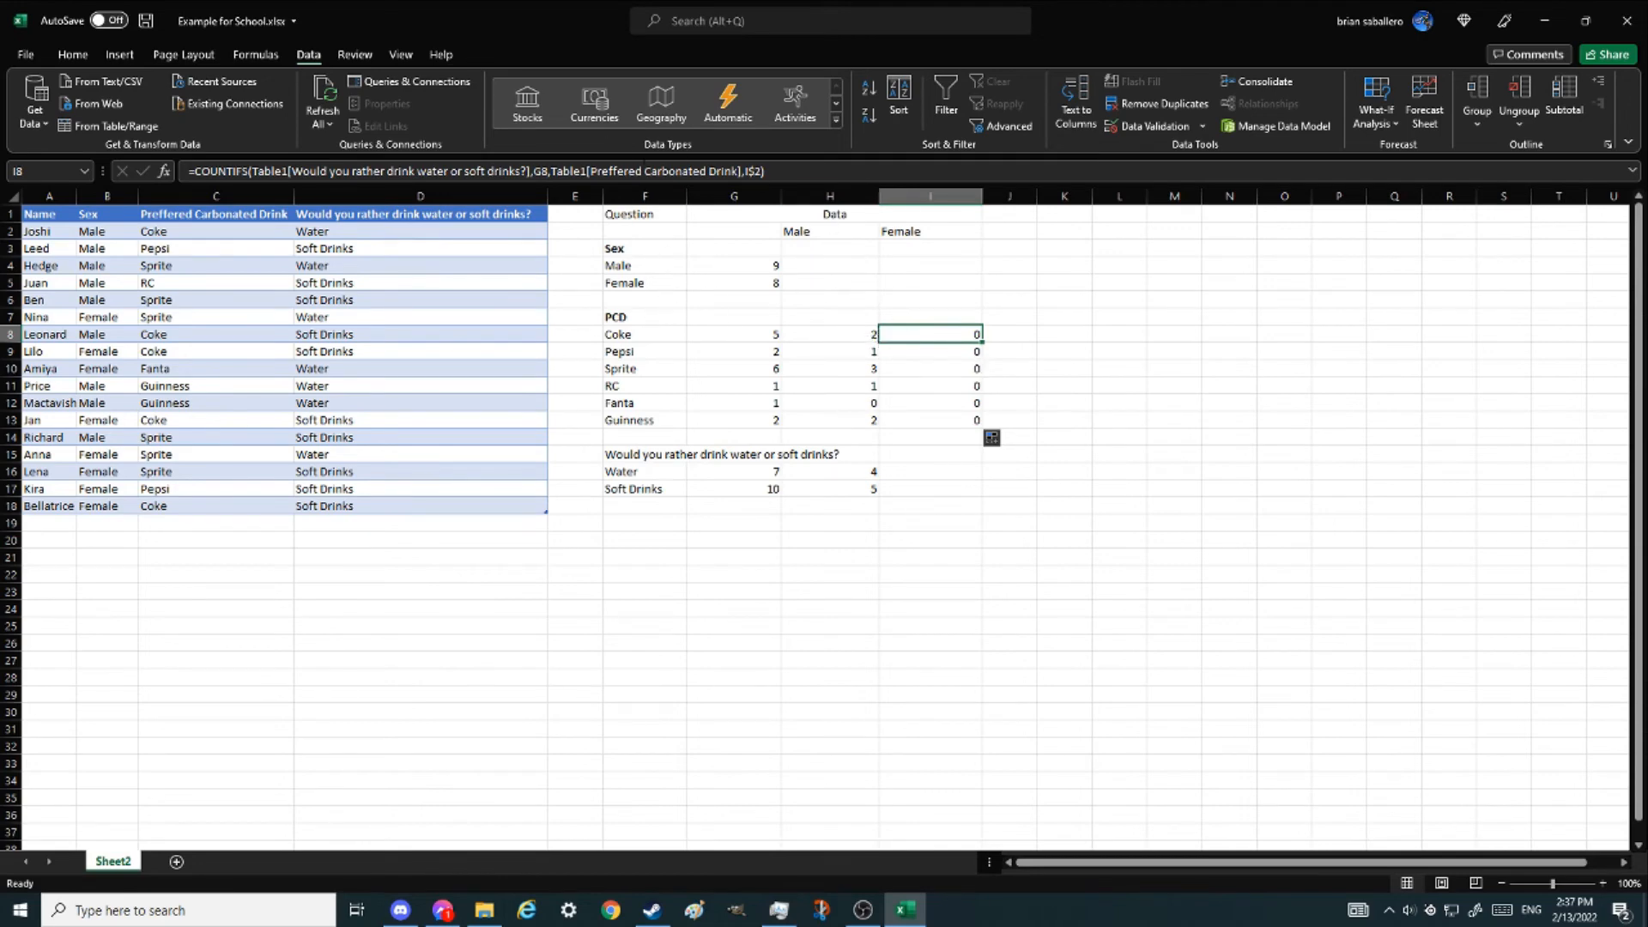
{"action": "left_click", "coordinate": [645, 171]}
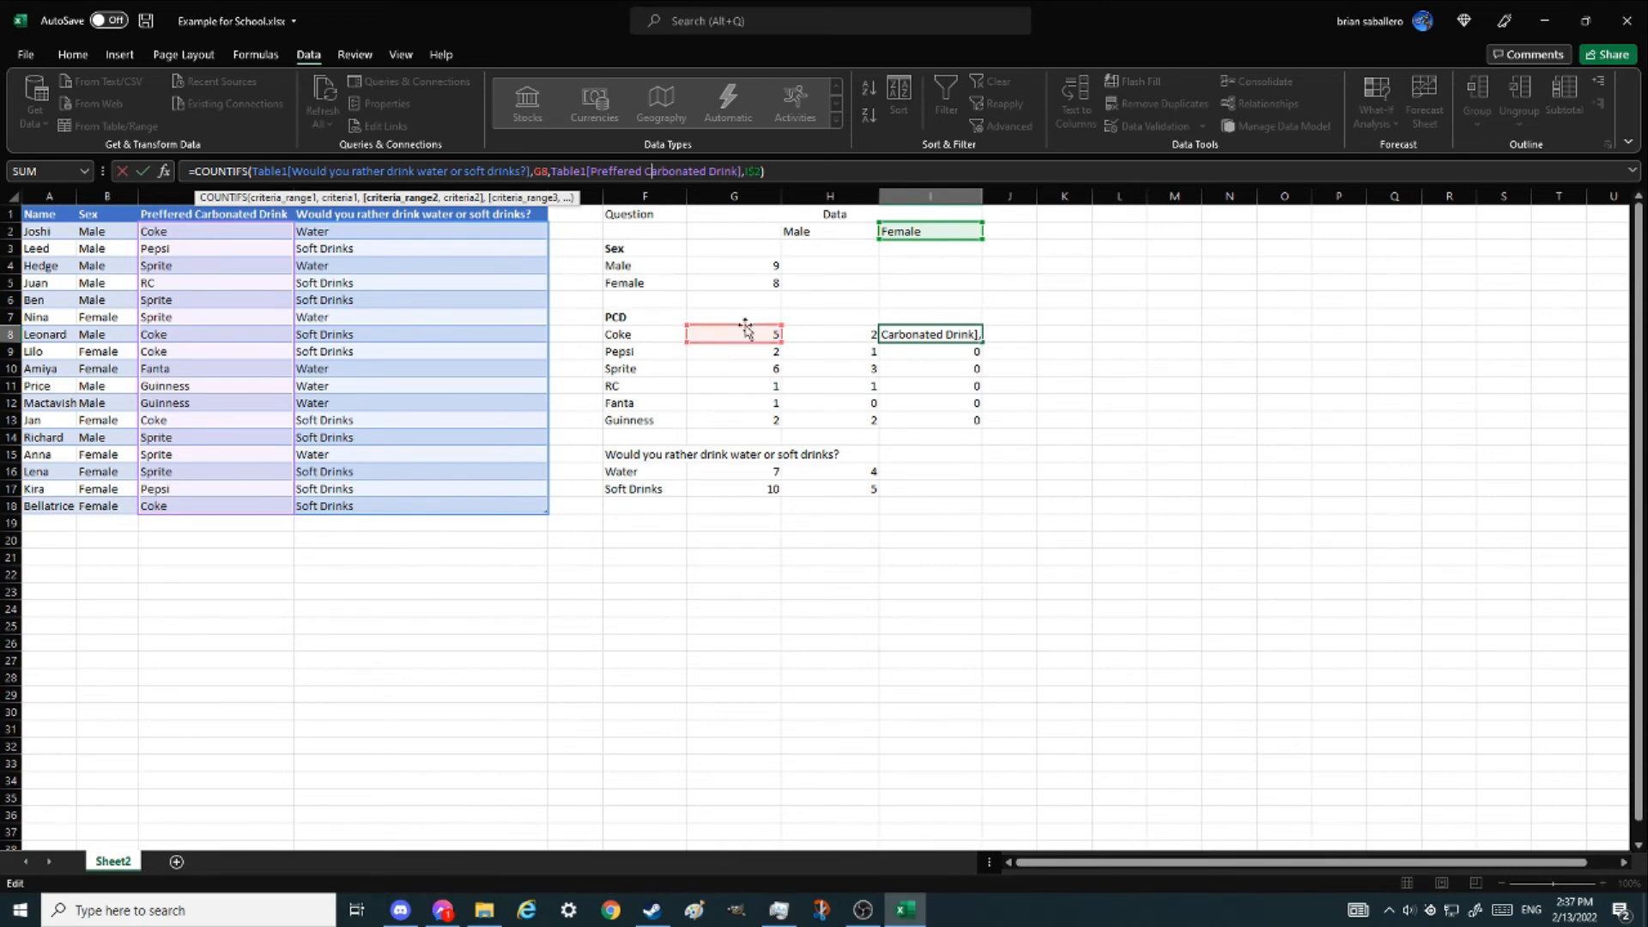
{"action": "key", "text": "ctrl+Return"}
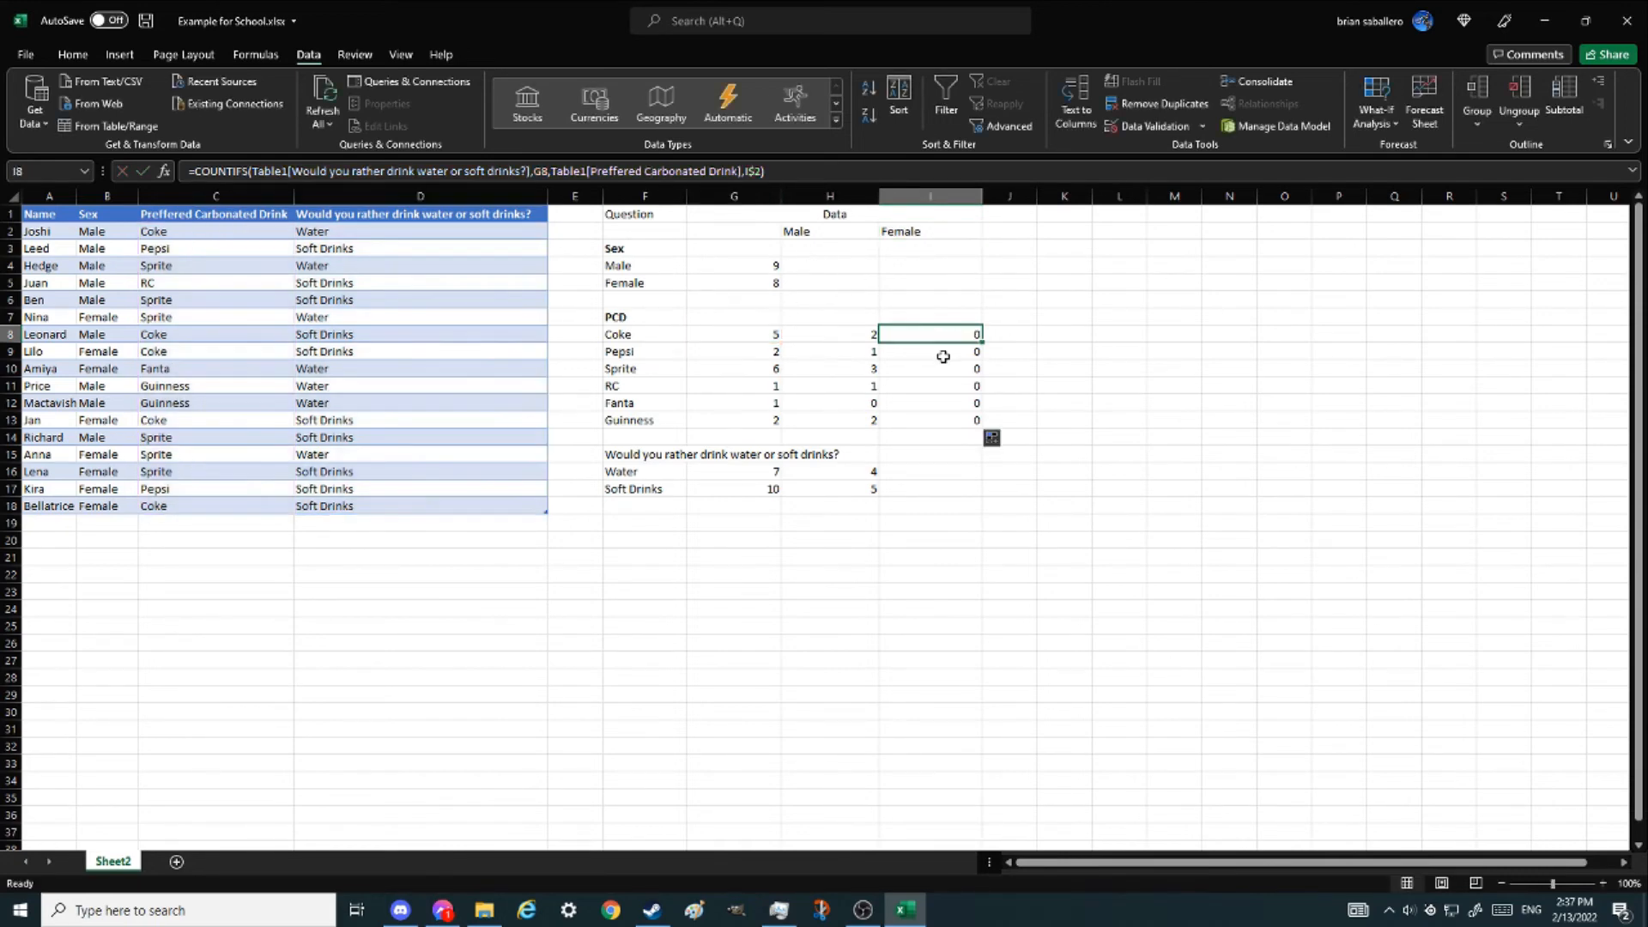
{"action": "key", "text": "ctrl+z"}
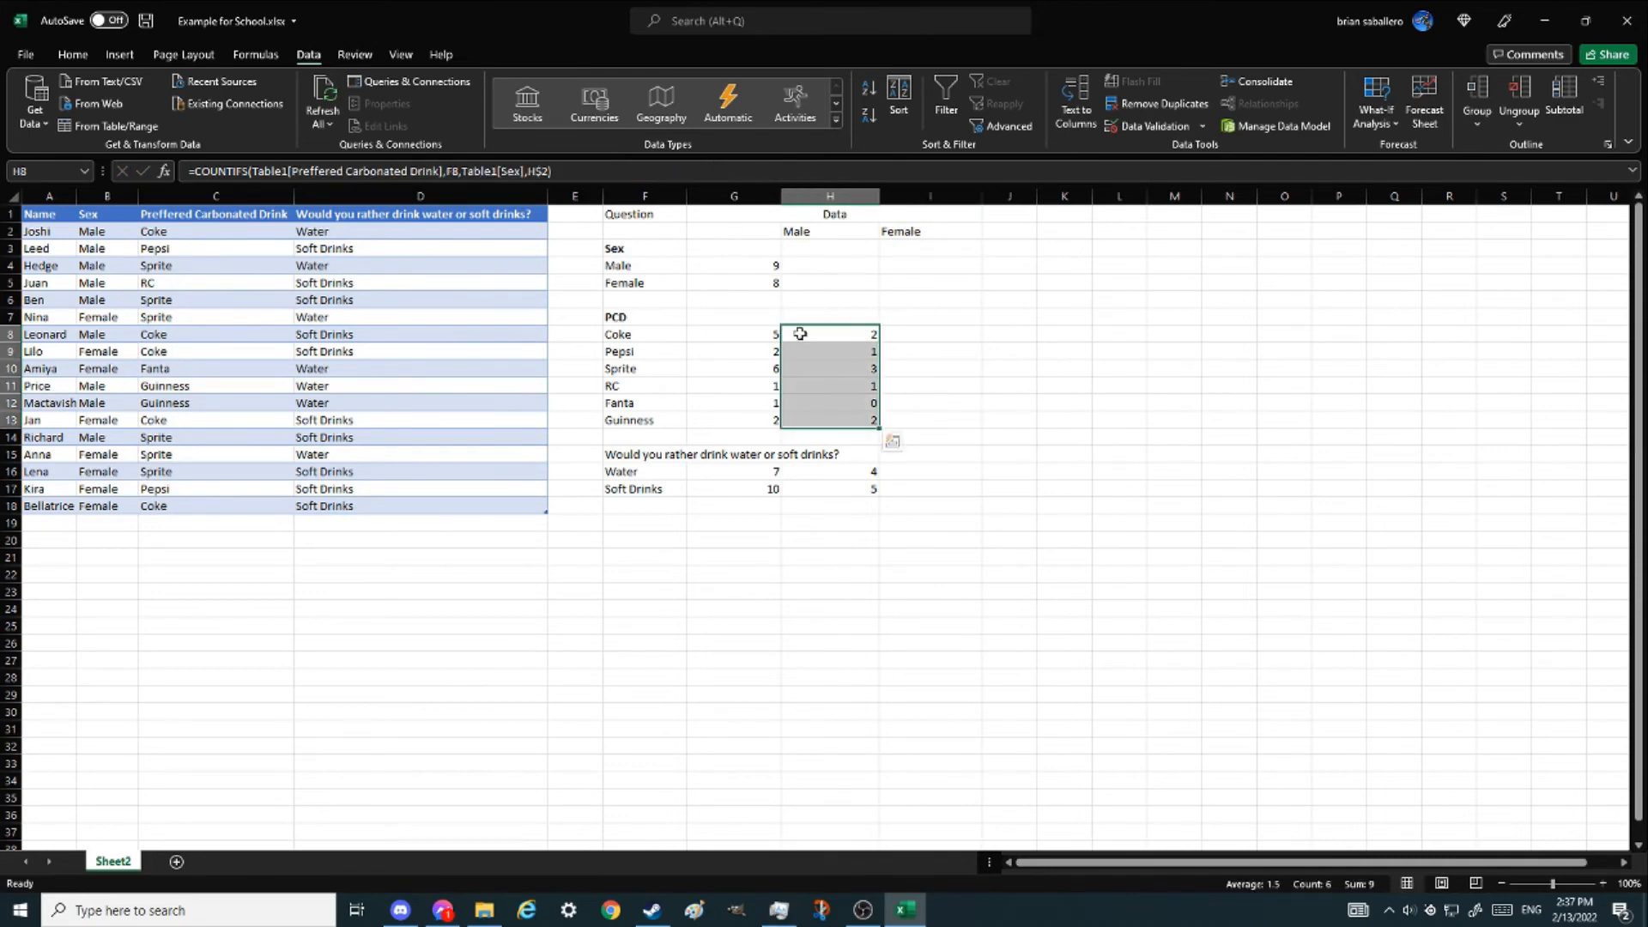
- Make the Criteria1 reference column-absolute as $F8 in the Coke male formula
{"action": "left_click", "coordinate": [614, 175]}
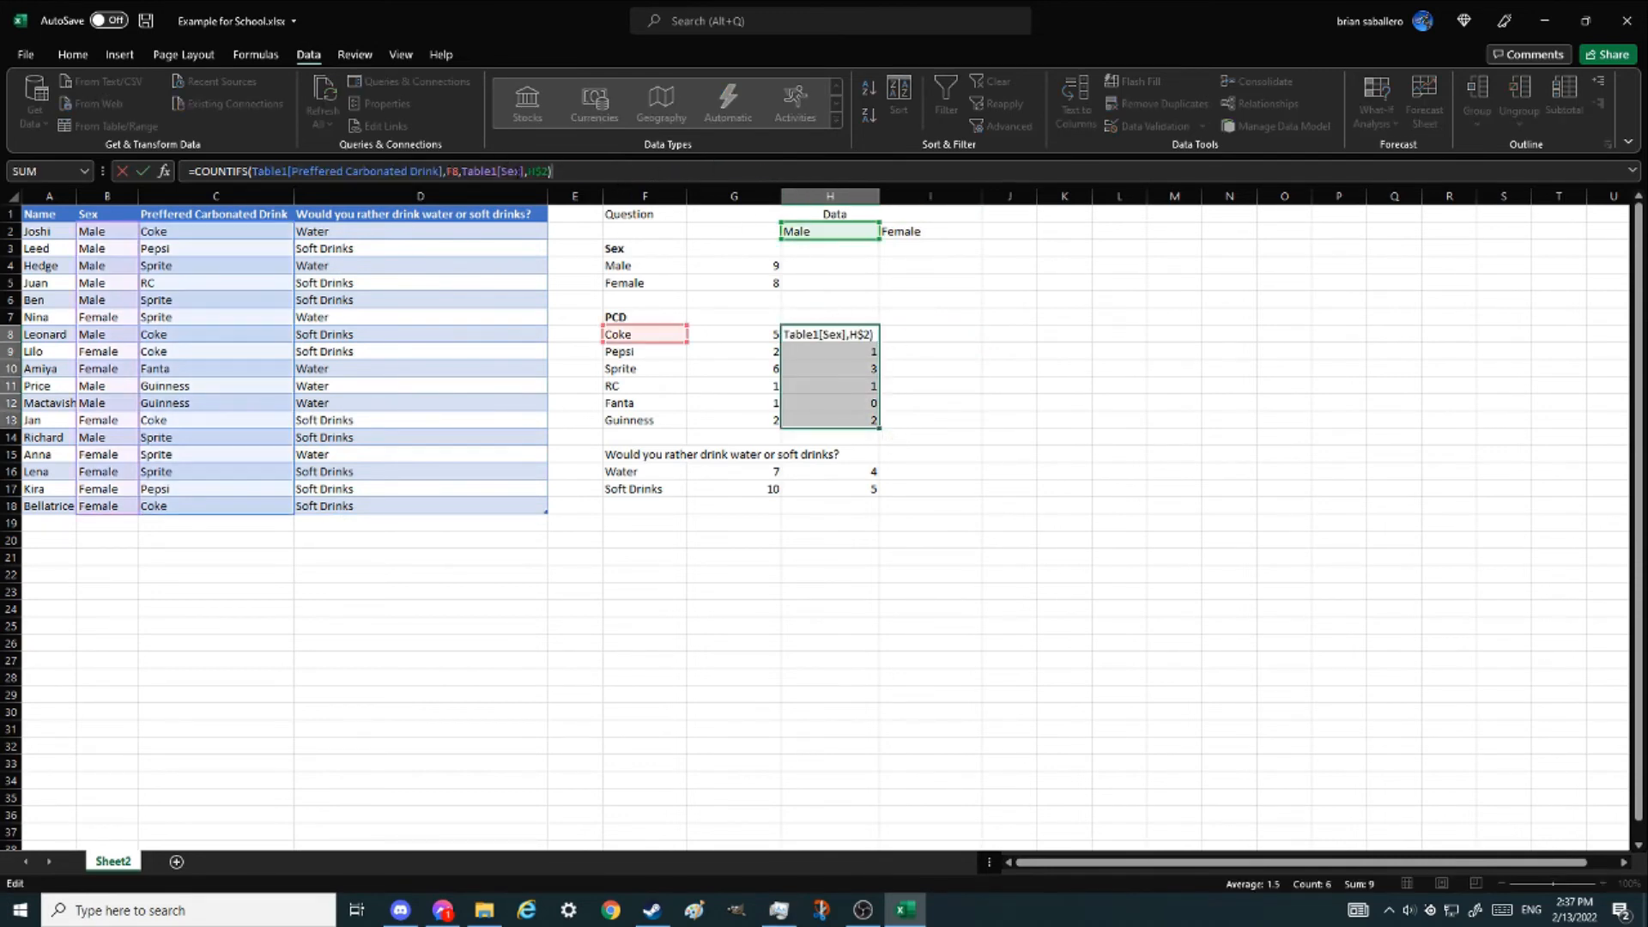
{"action": "left_click", "coordinate": [444, 171]}
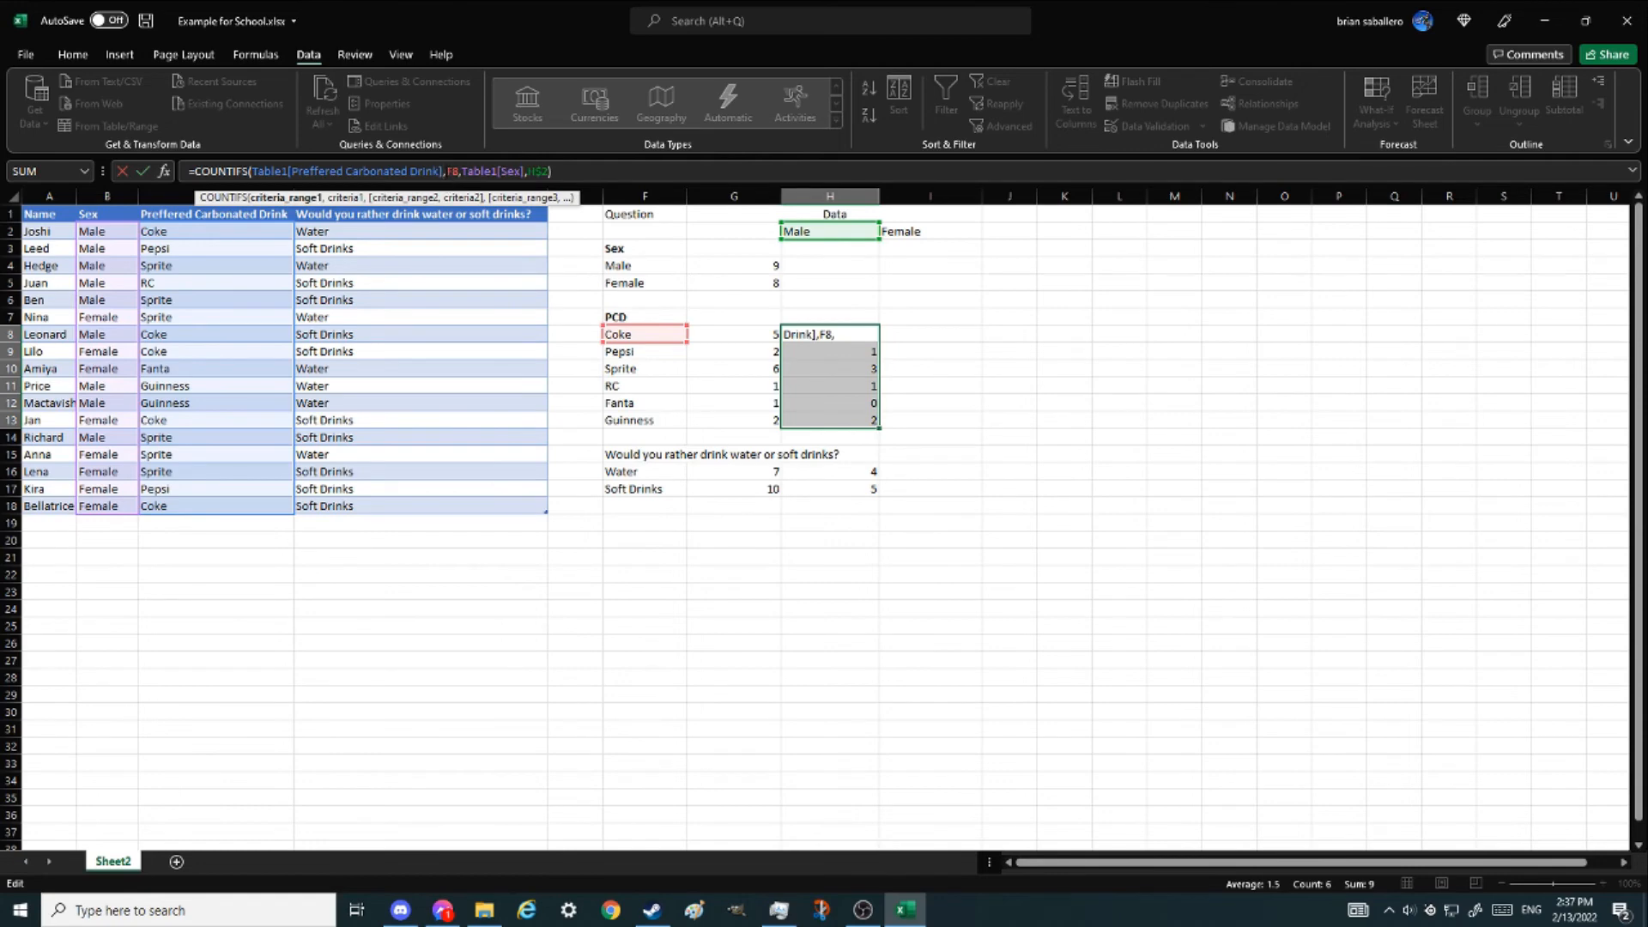
{"action": "key", "text": "Right"}
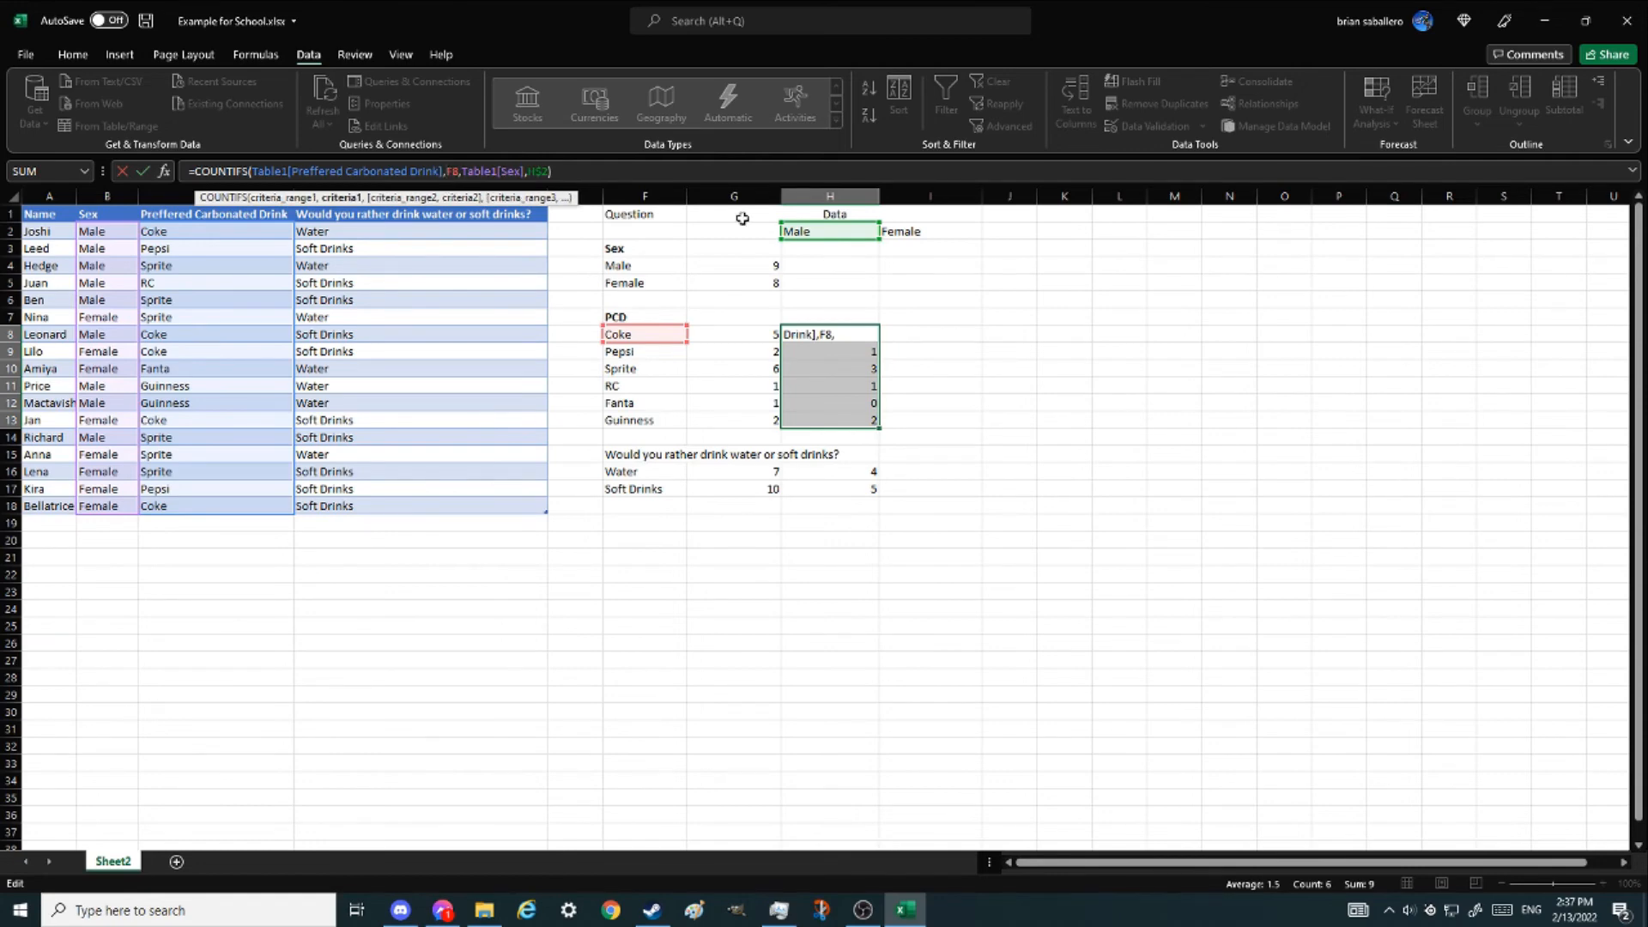
{"action": "type", "text": "$"}
{"action": "key", "text": "ctrl+Return"}
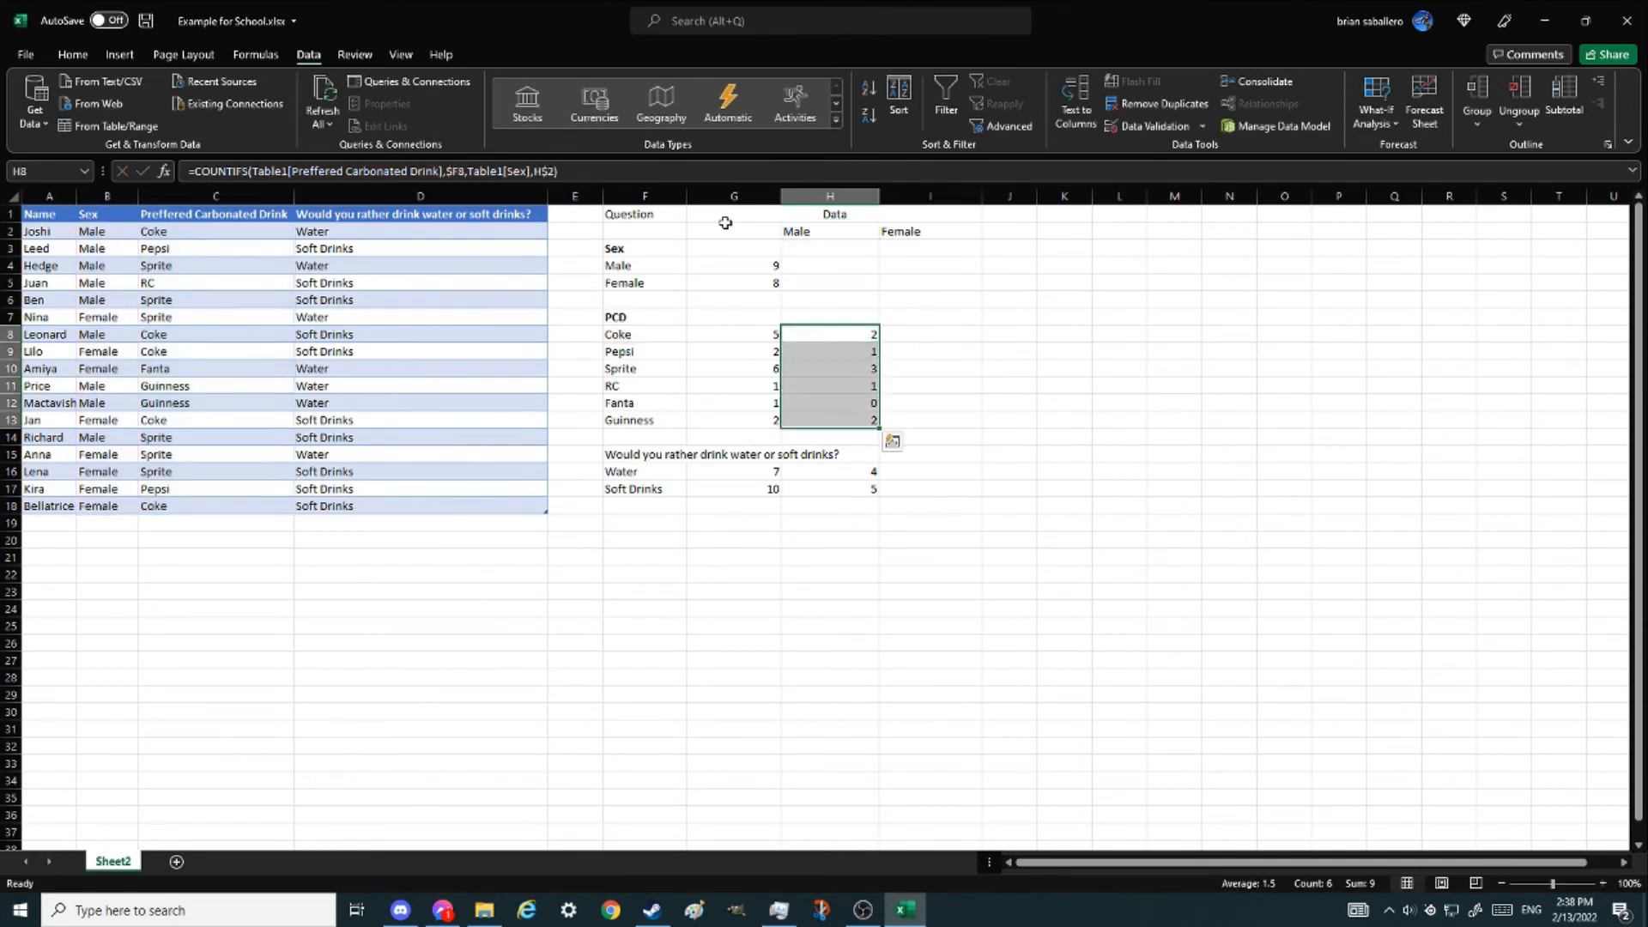
{"action": "key", "text": "shift+Right"}
{"action": "key", "text": "ctrl+q"}
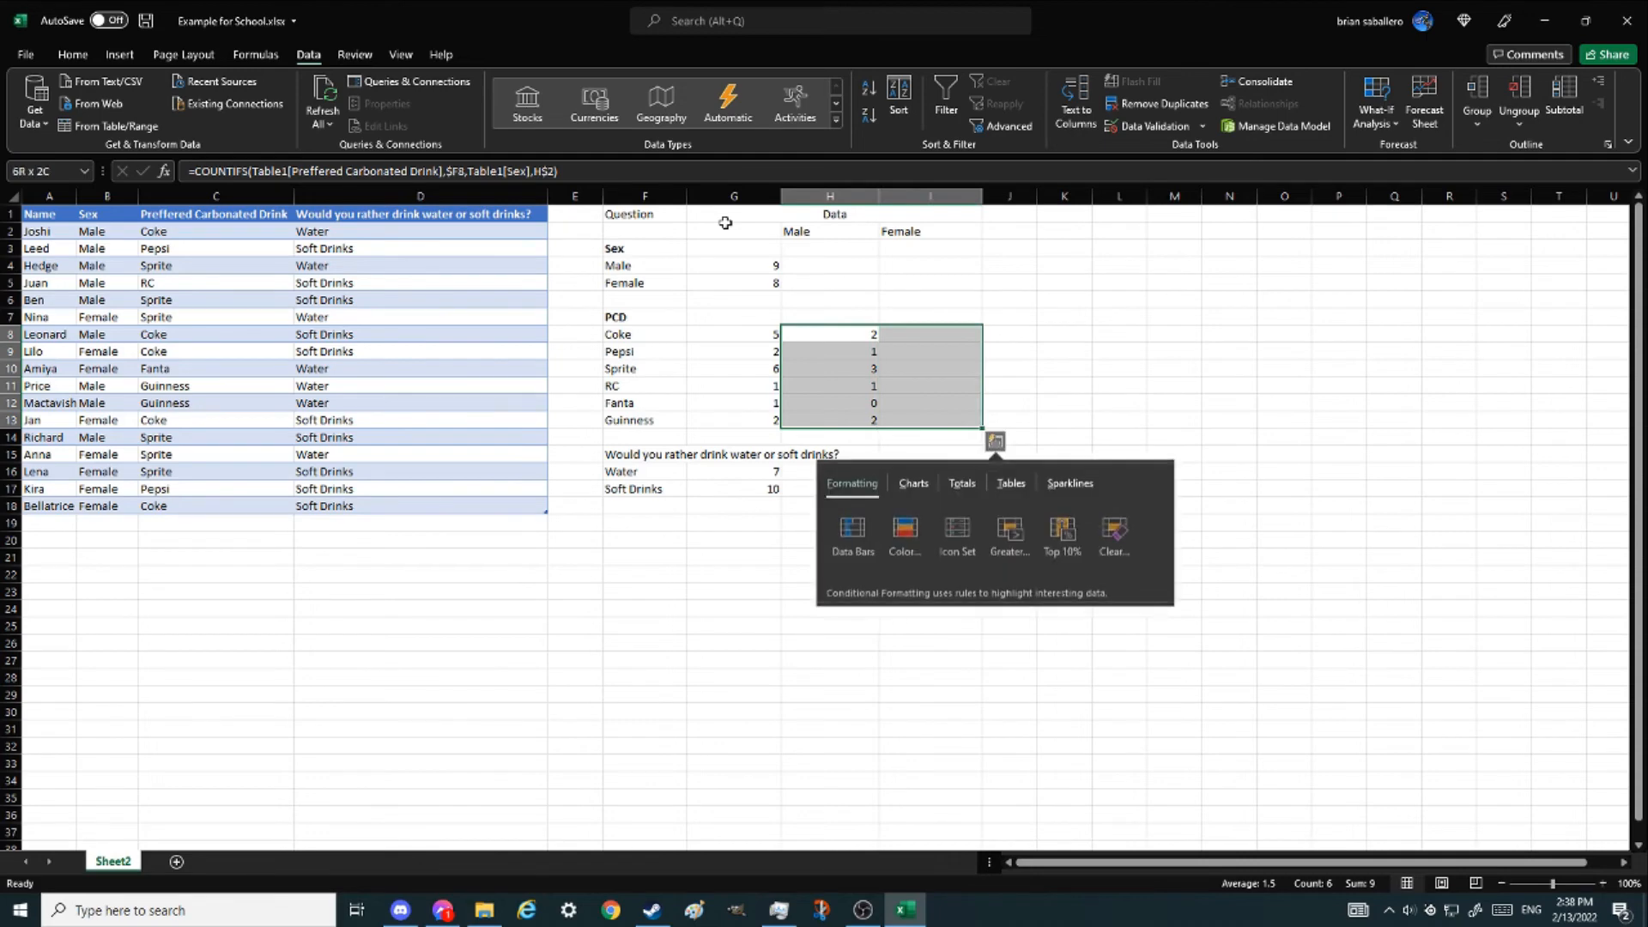
{"action": "left_click", "coordinate": [962, 371]}
{"action": "left_click", "coordinate": [847, 333]}
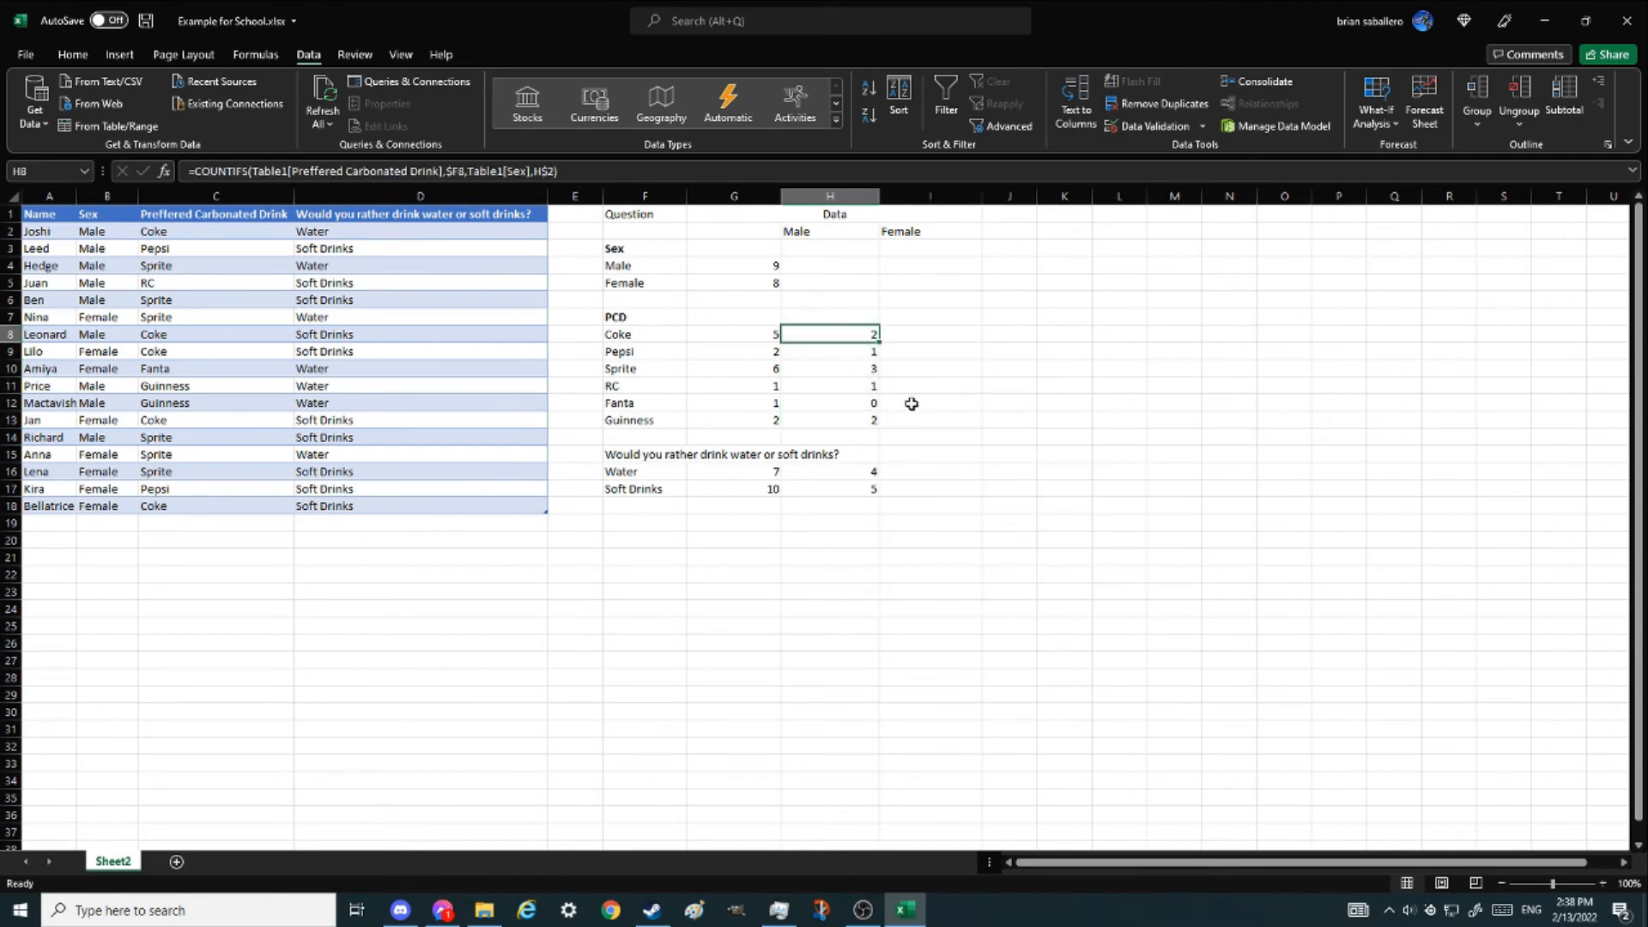
- Copy the Coke male formula into the Female column from the Coke row through Guinness
{"action": "key", "text": "ctrl+c"}
{"action": "left_click", "coordinate": [919, 333]}
{"action": "key", "text": "ctrl+v"}
{"action": "key", "text": "shift+Down"}
{"action": "key", "text": "shift+Down"}
{"action": "key", "text": "shift+Down"}
{"action": "key", "text": "shift+Down"}
{"action": "key", "text": "shift+Down"}
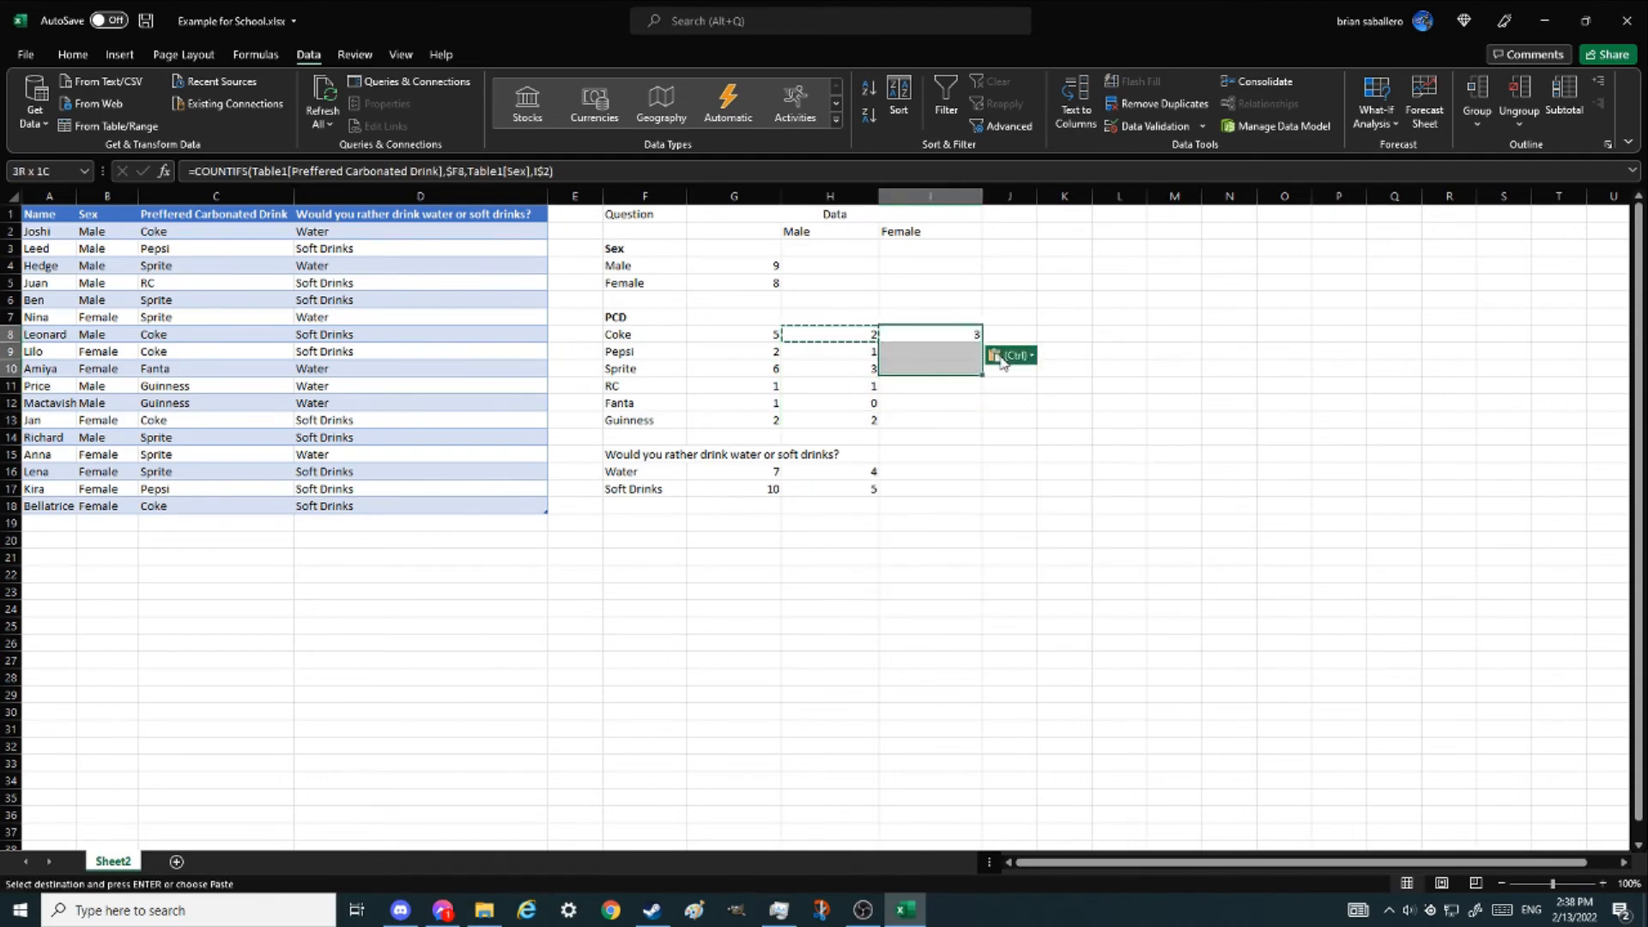
{"action": "key", "text": "Return"}
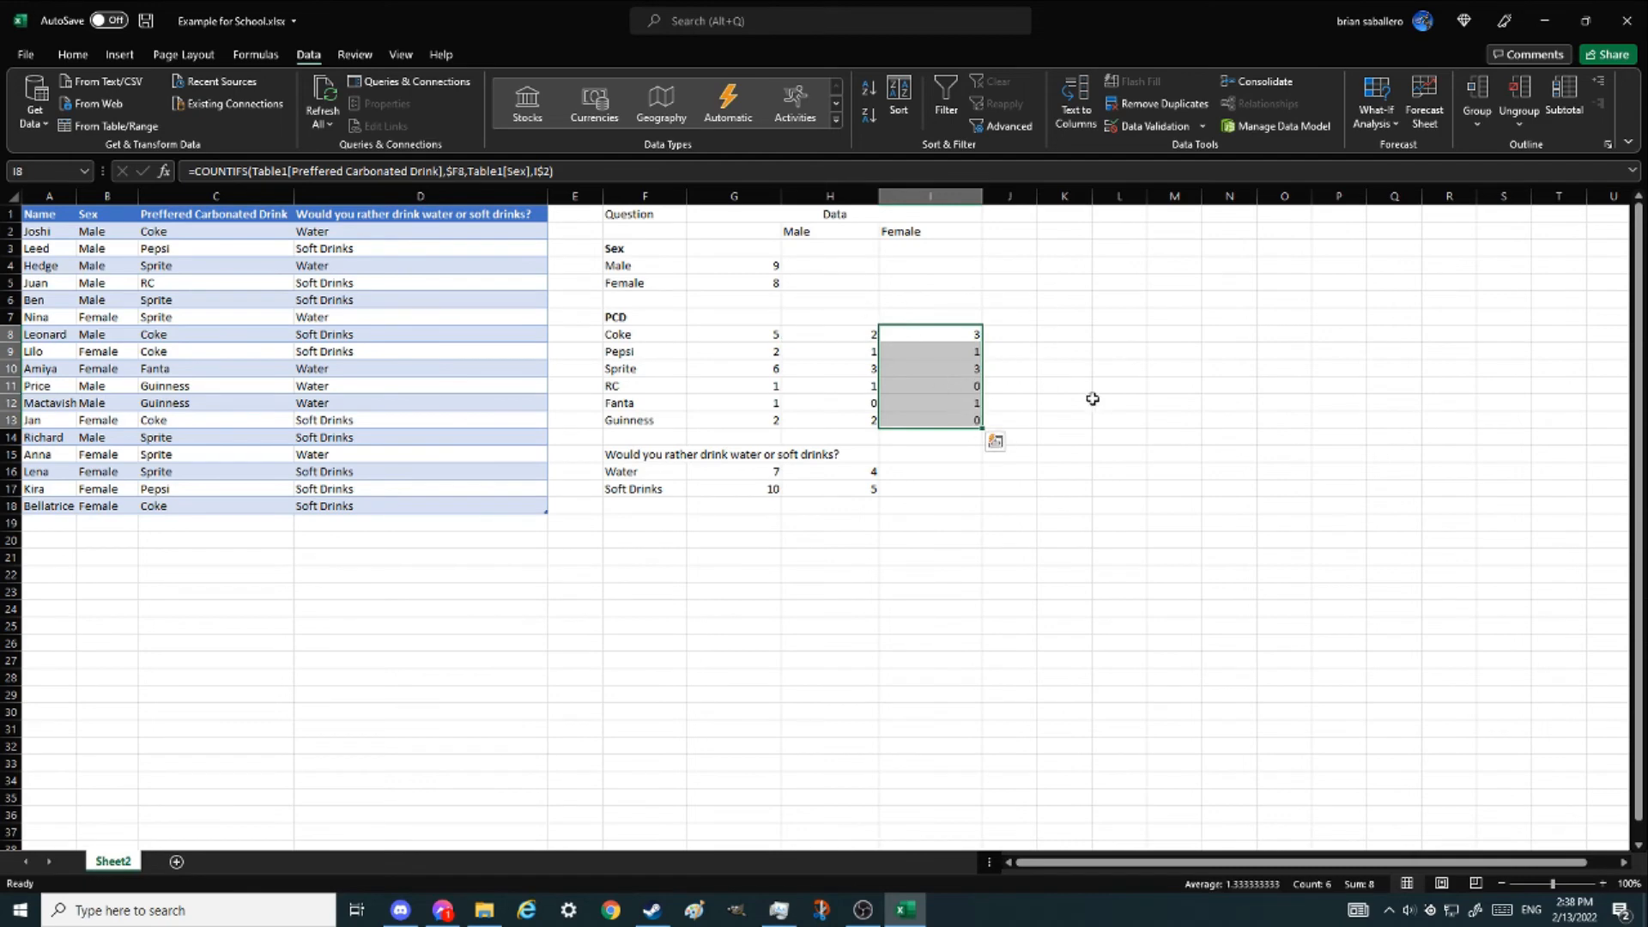
- Copy the Guinness female formula into the Female cells of the Water and Soft Drinks rows
{"action": "left_click", "coordinate": [963, 418]}
{"action": "key", "text": "ctrl+c"}
{"action": "left_click", "coordinate": [929, 472]}
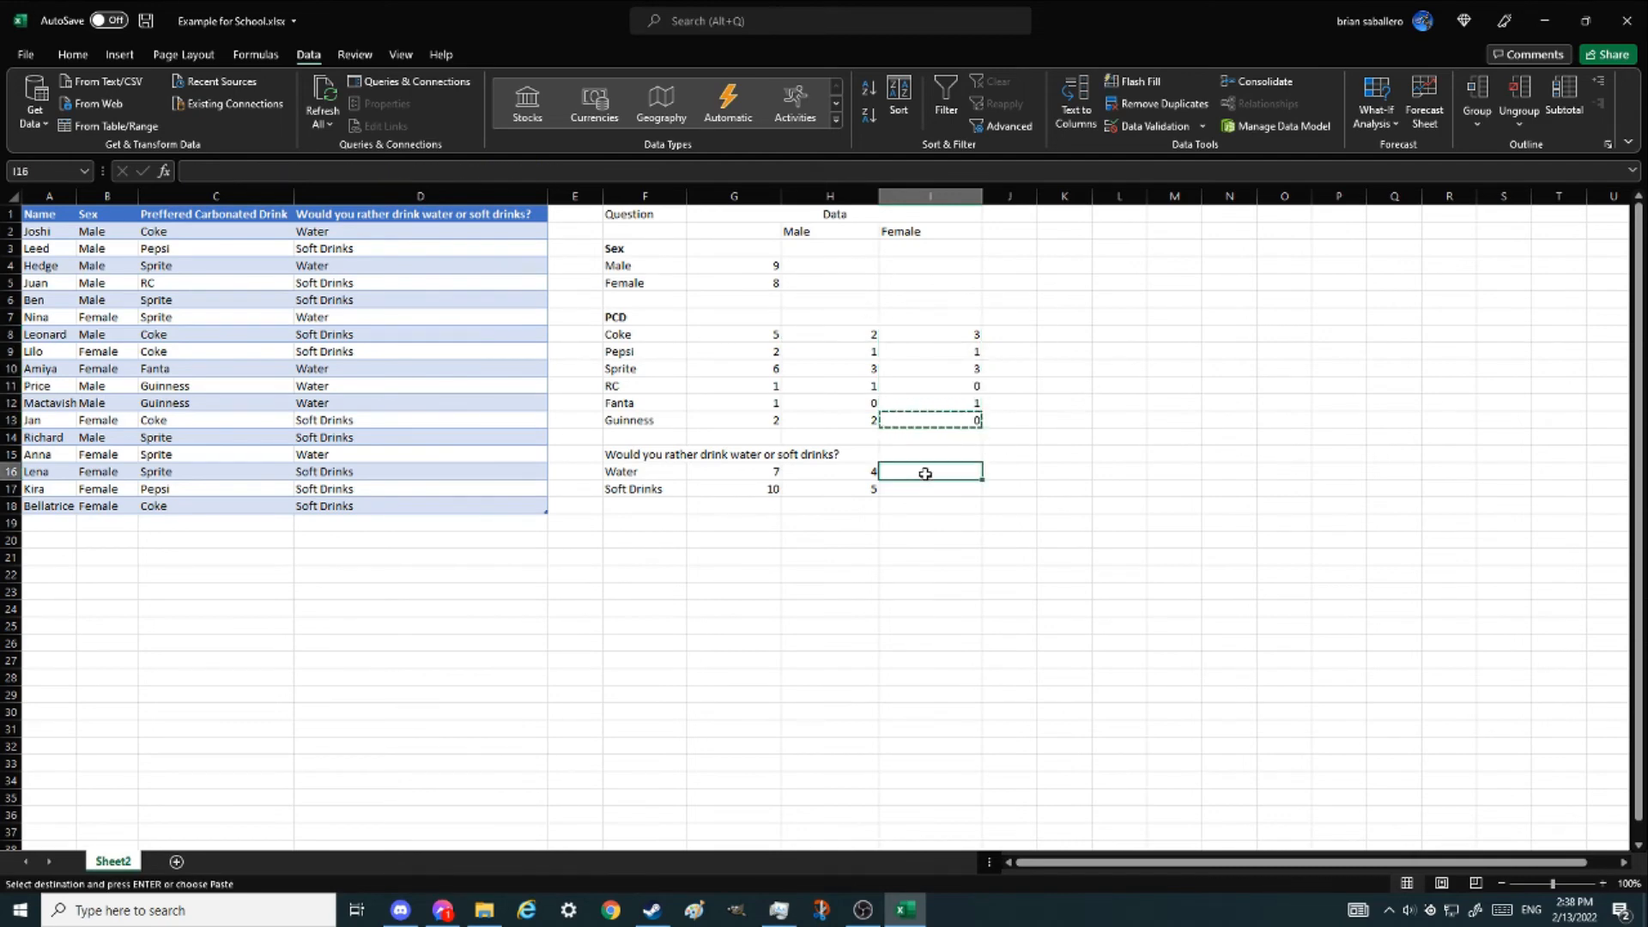
{"action": "key", "text": "shift+Down"}
{"action": "key", "text": "ctrl+v"}
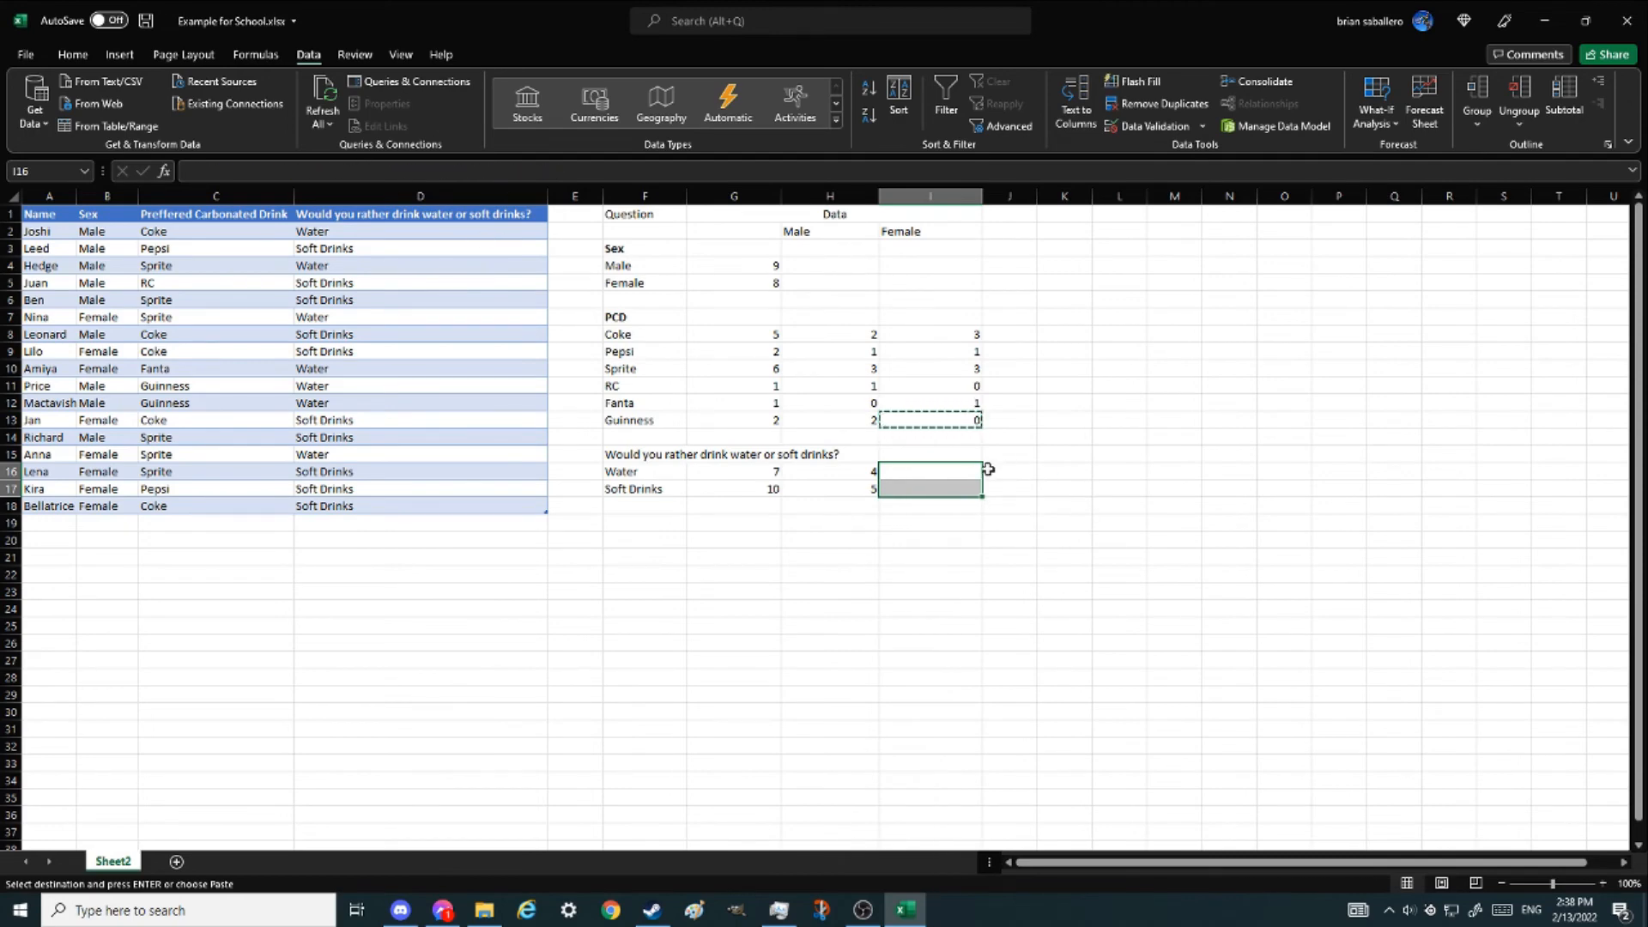
- Change the Water female formula's first range to the 'Would you rather drink water or soft drinks?' column and fill it down to Soft Drinks
{"action": "left_click", "coordinate": [945, 467]}
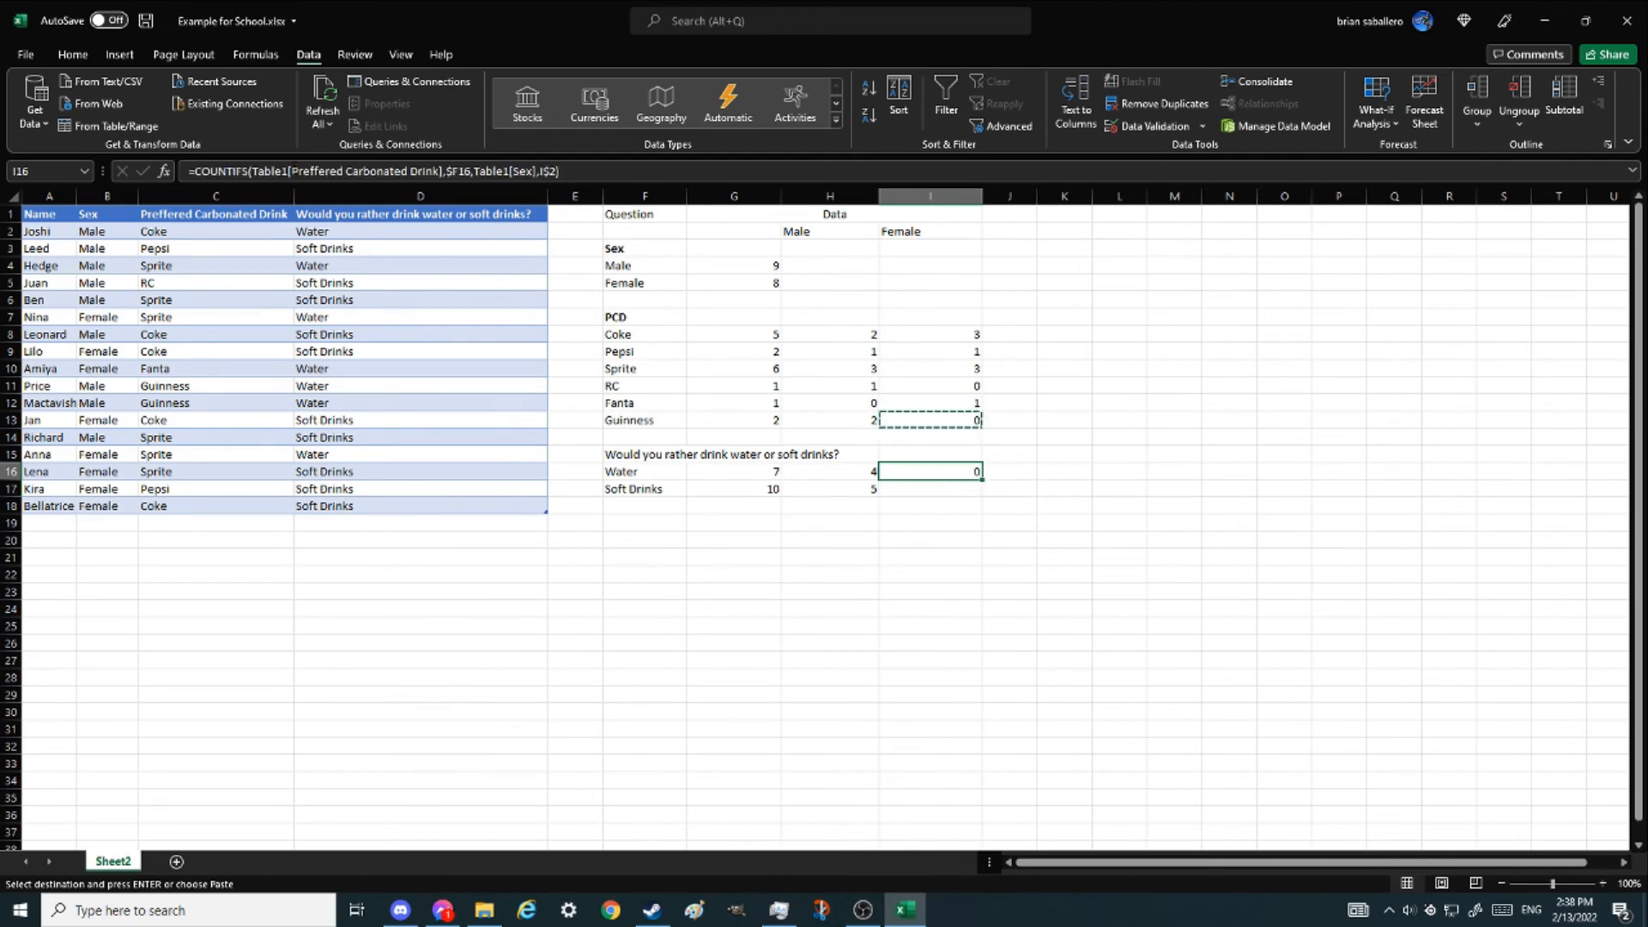
{"action": "left_click", "coordinate": [297, 172]}
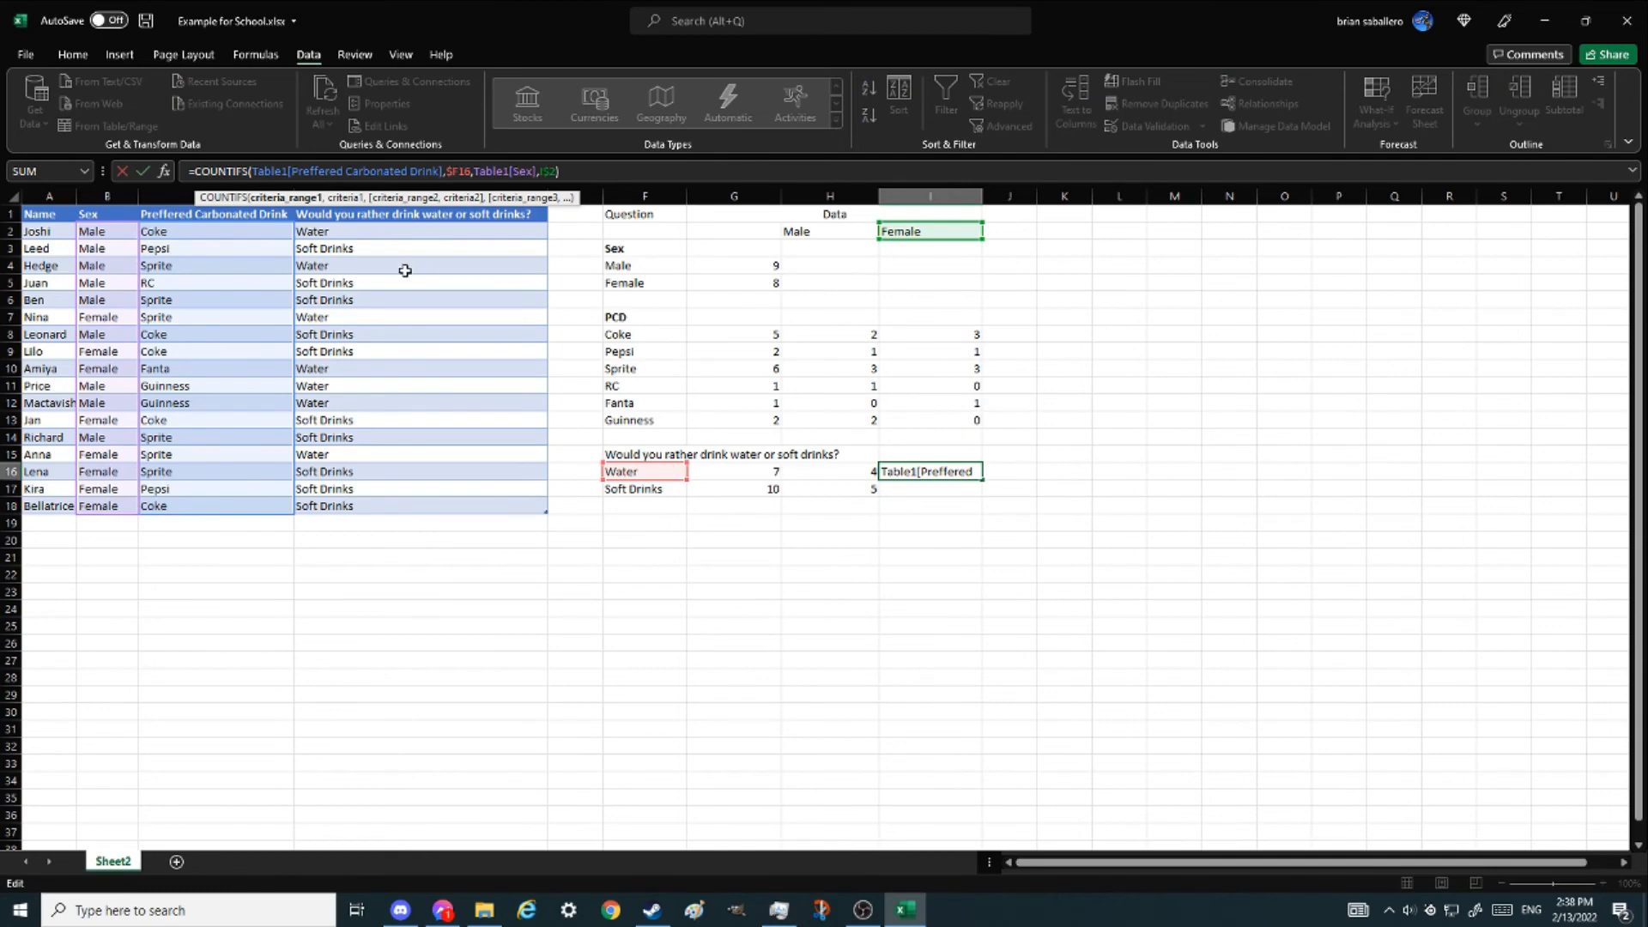
{"action": "type", "text": "woud"}
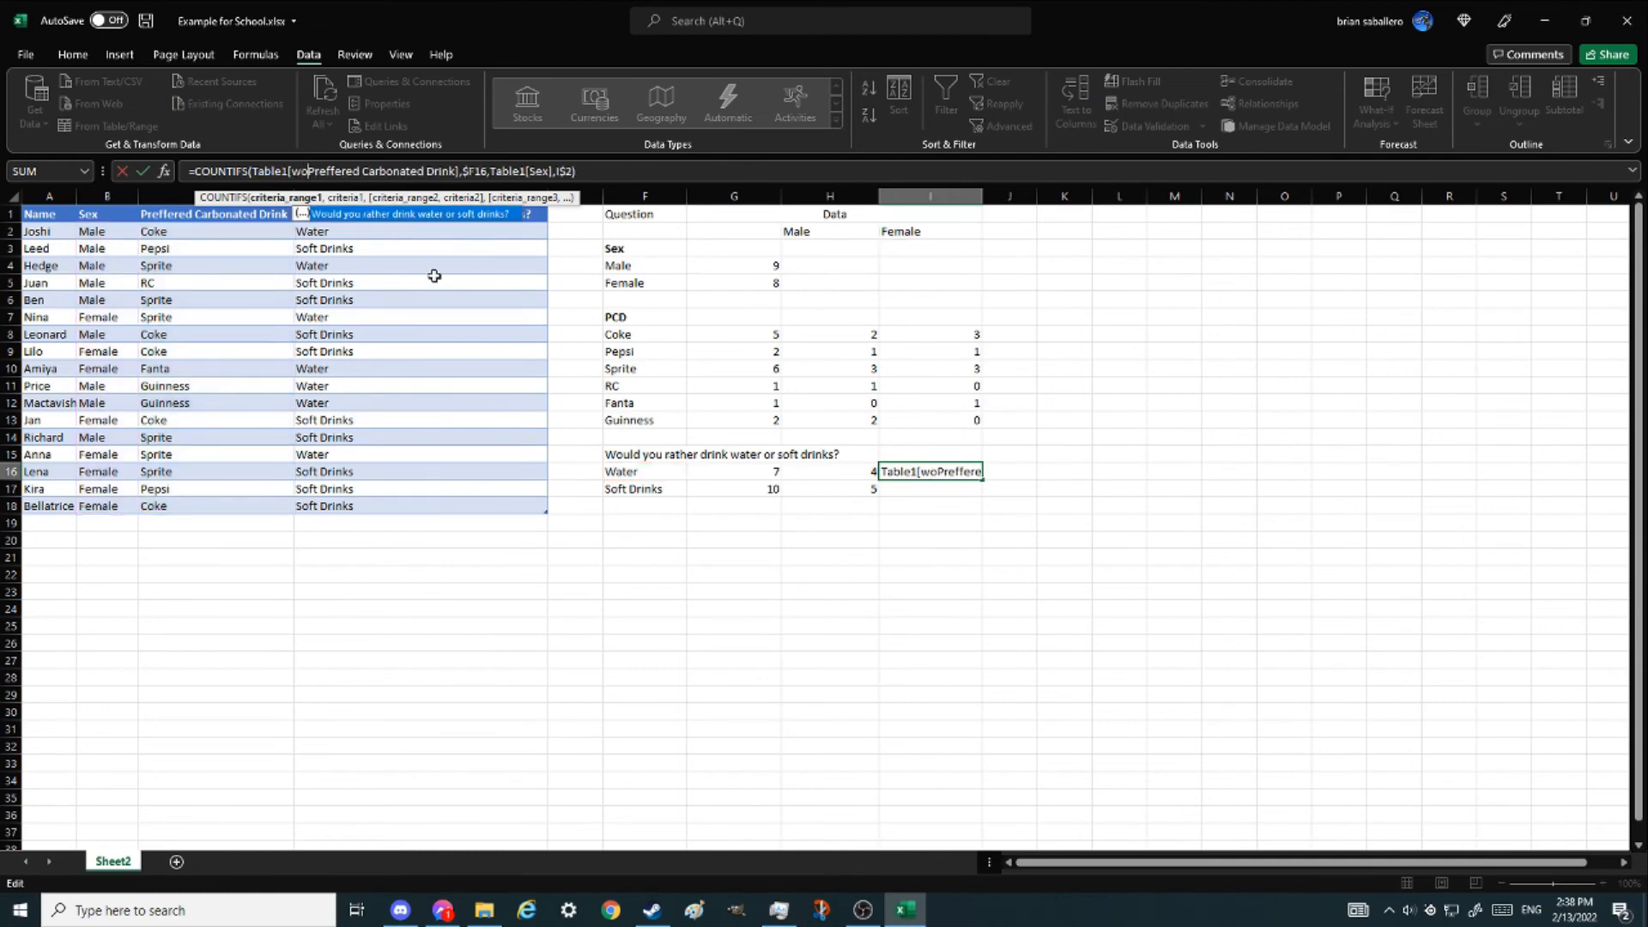
{"action": "key", "text": "Return"}
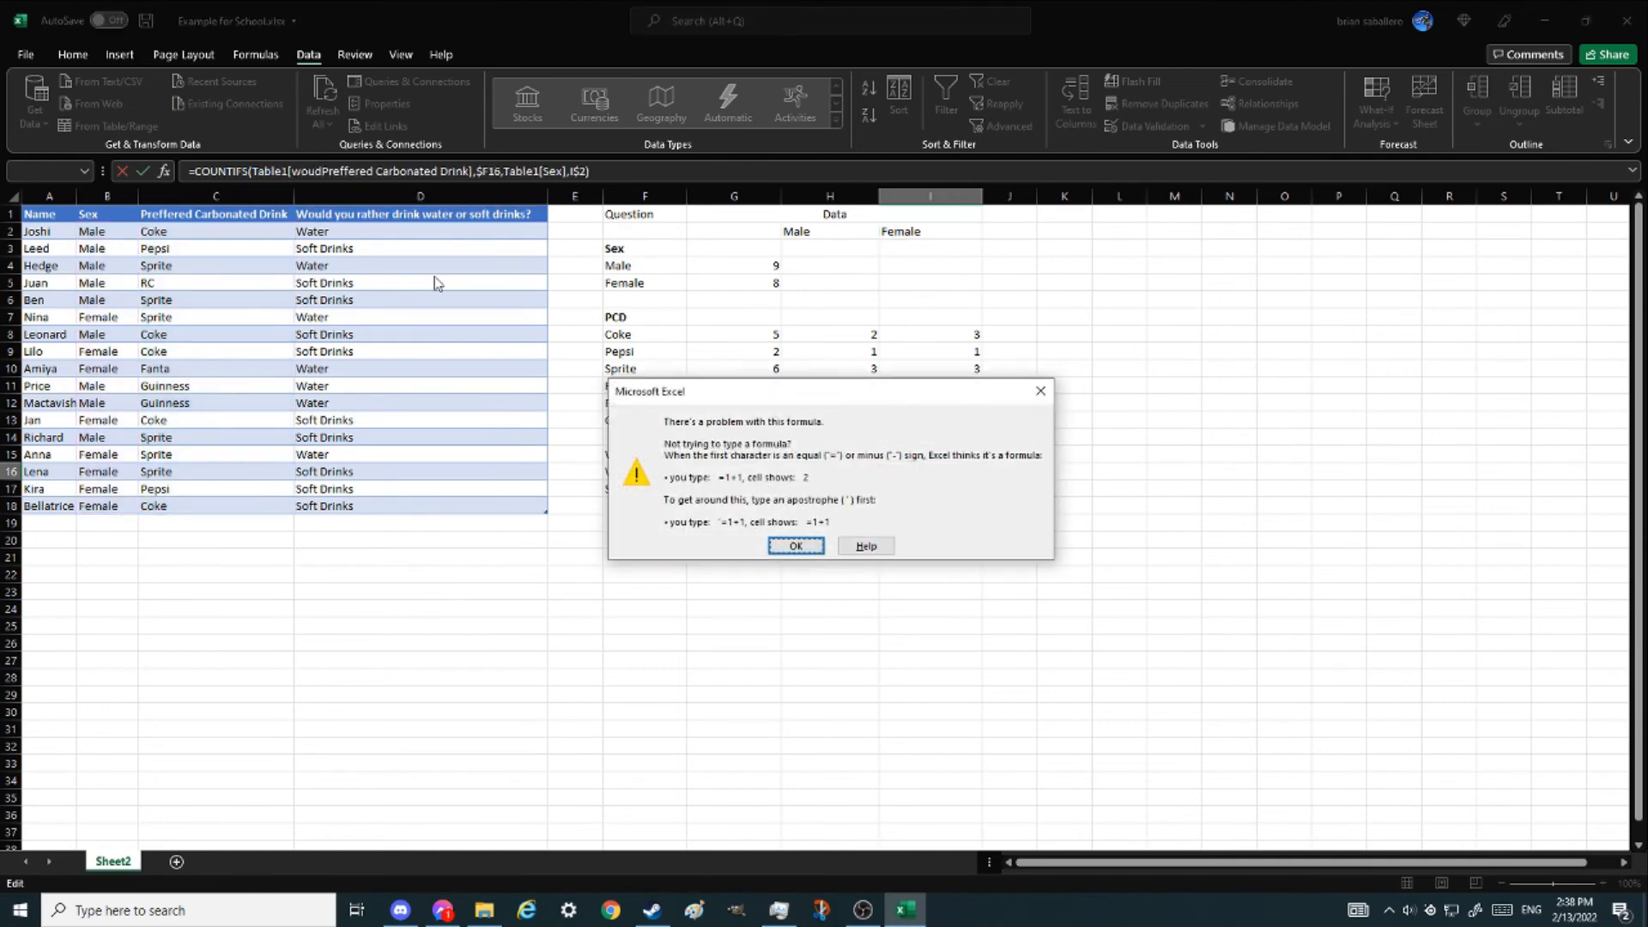
{"action": "left_click", "coordinate": [1040, 391]}
{"action": "key", "text": "BackSpace"}
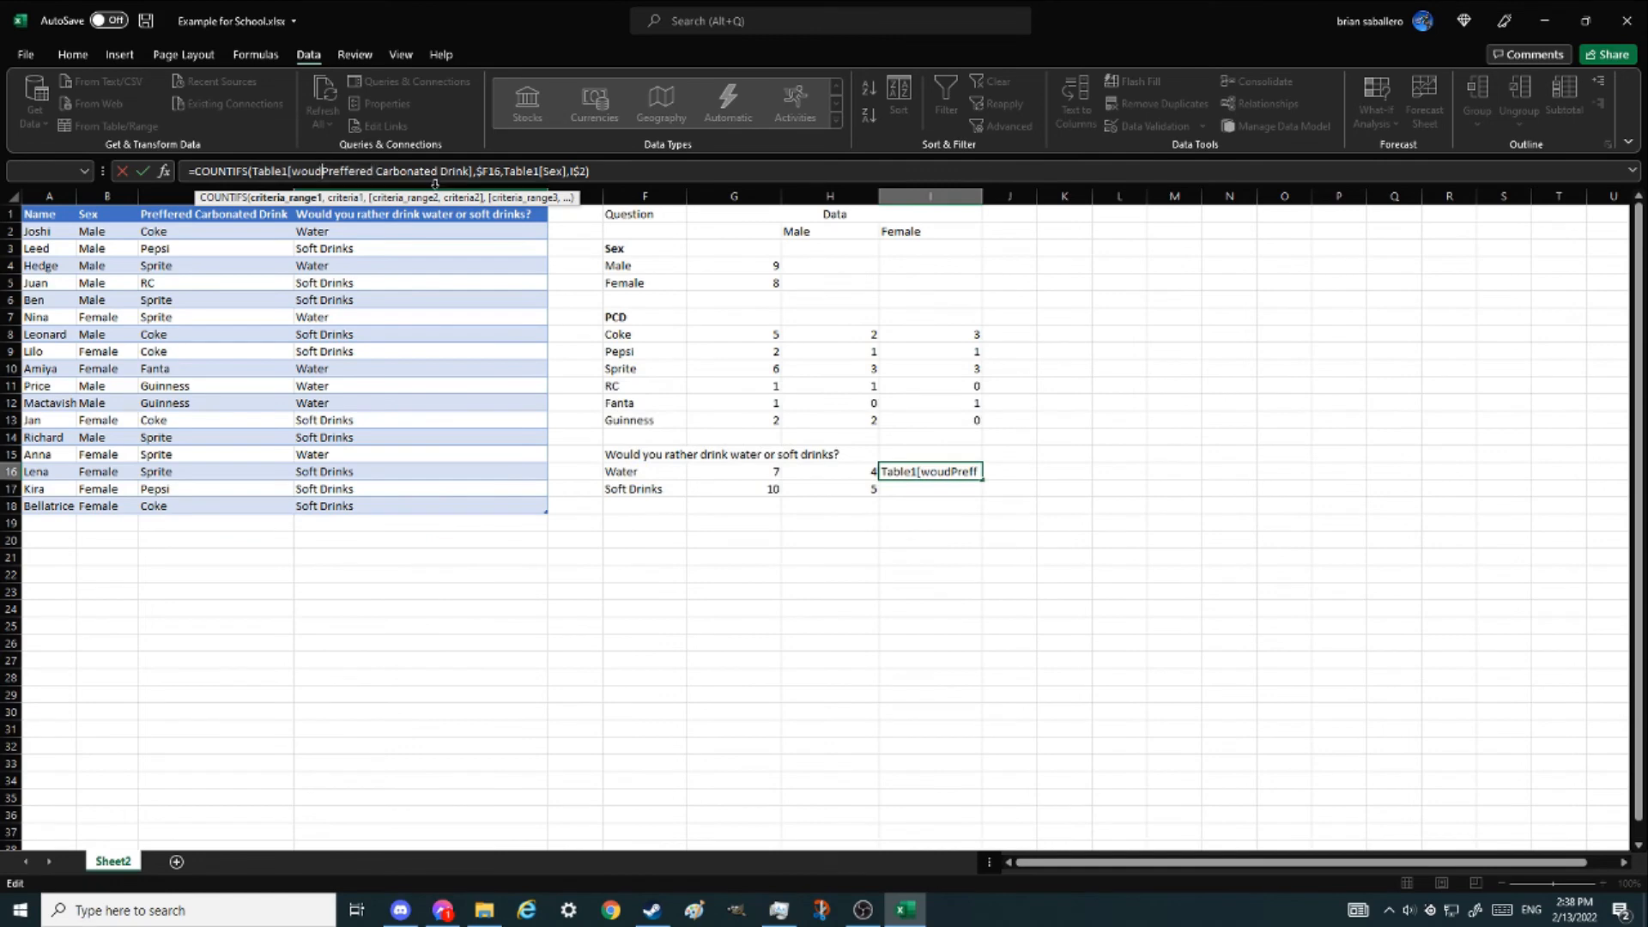
{"action": "key", "text": "Tab"}
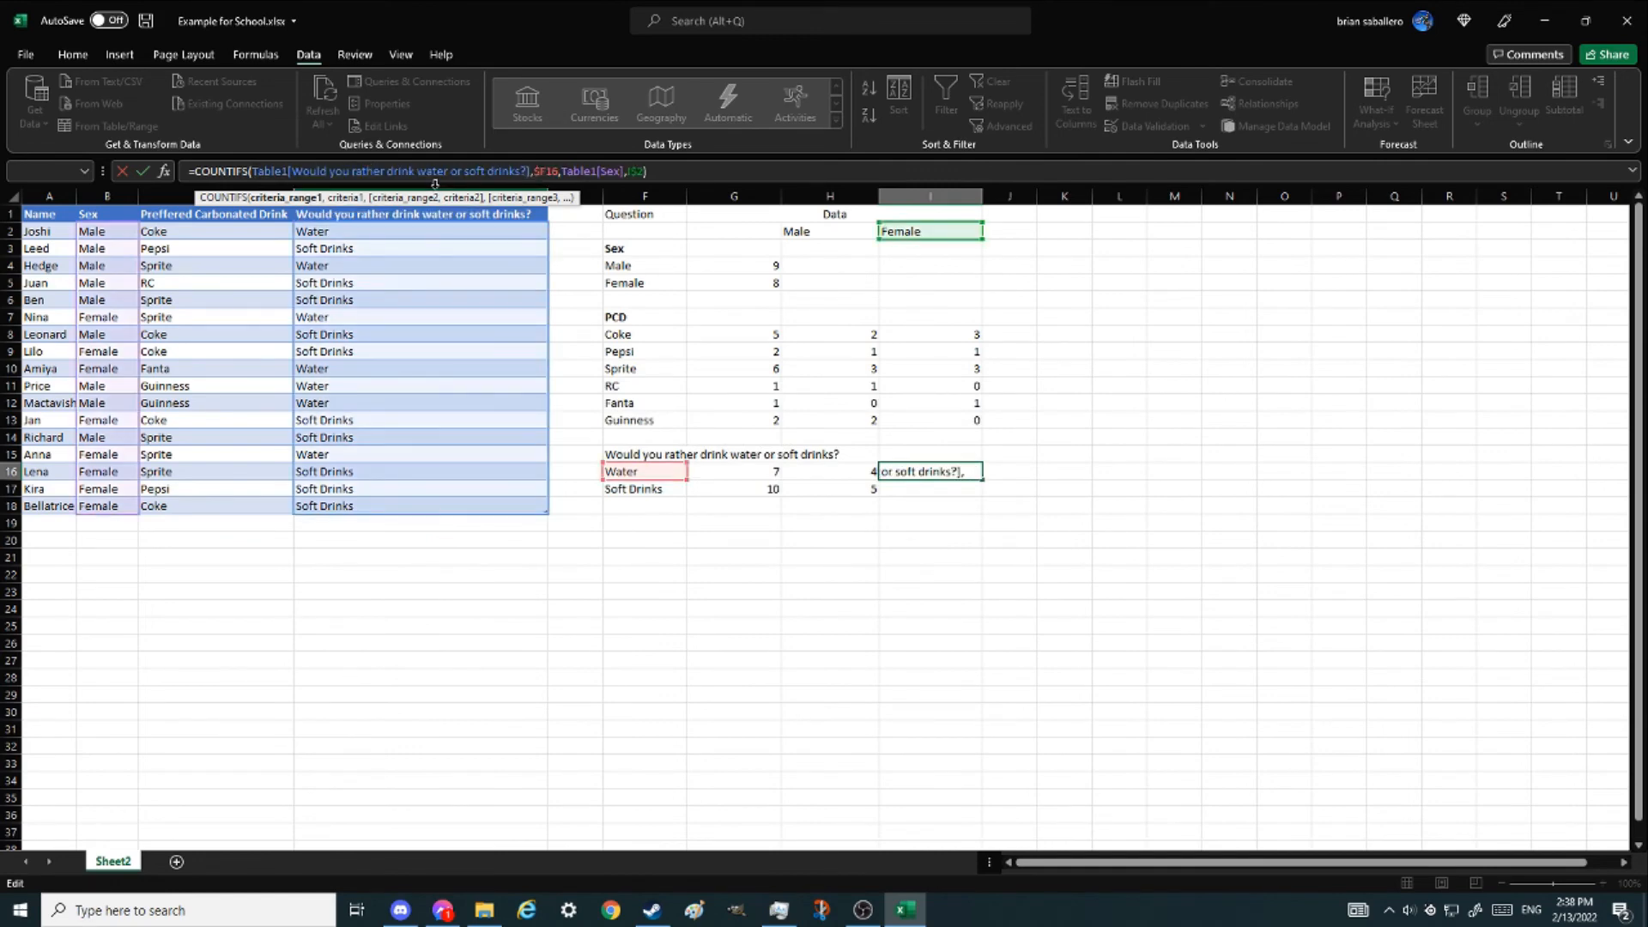
{"action": "key", "text": "Return"}
{"action": "left_click", "coordinate": [931, 472]}
{"action": "left_click_drag", "start_coordinate": [982, 480], "coordinate": [982, 496]}
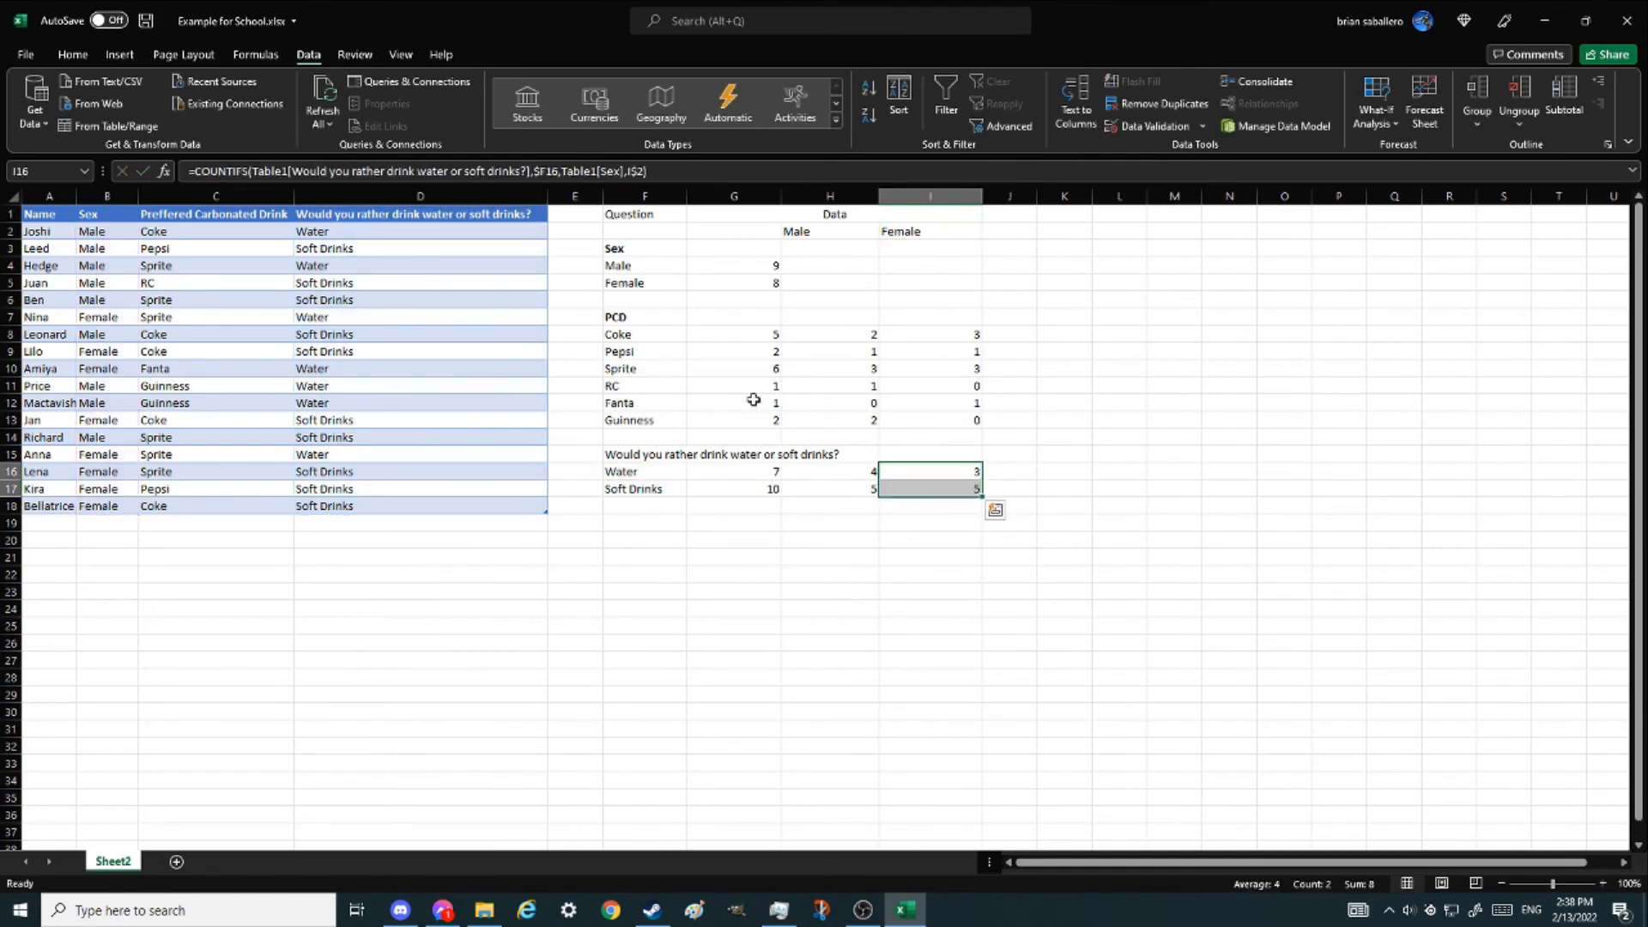
- Open the Coke female formula to examine its $F8 reference
{"action": "left_click", "coordinate": [1094, 354]}
{"action": "left_click", "coordinate": [953, 329]}
{"action": "key", "text": "F2"}
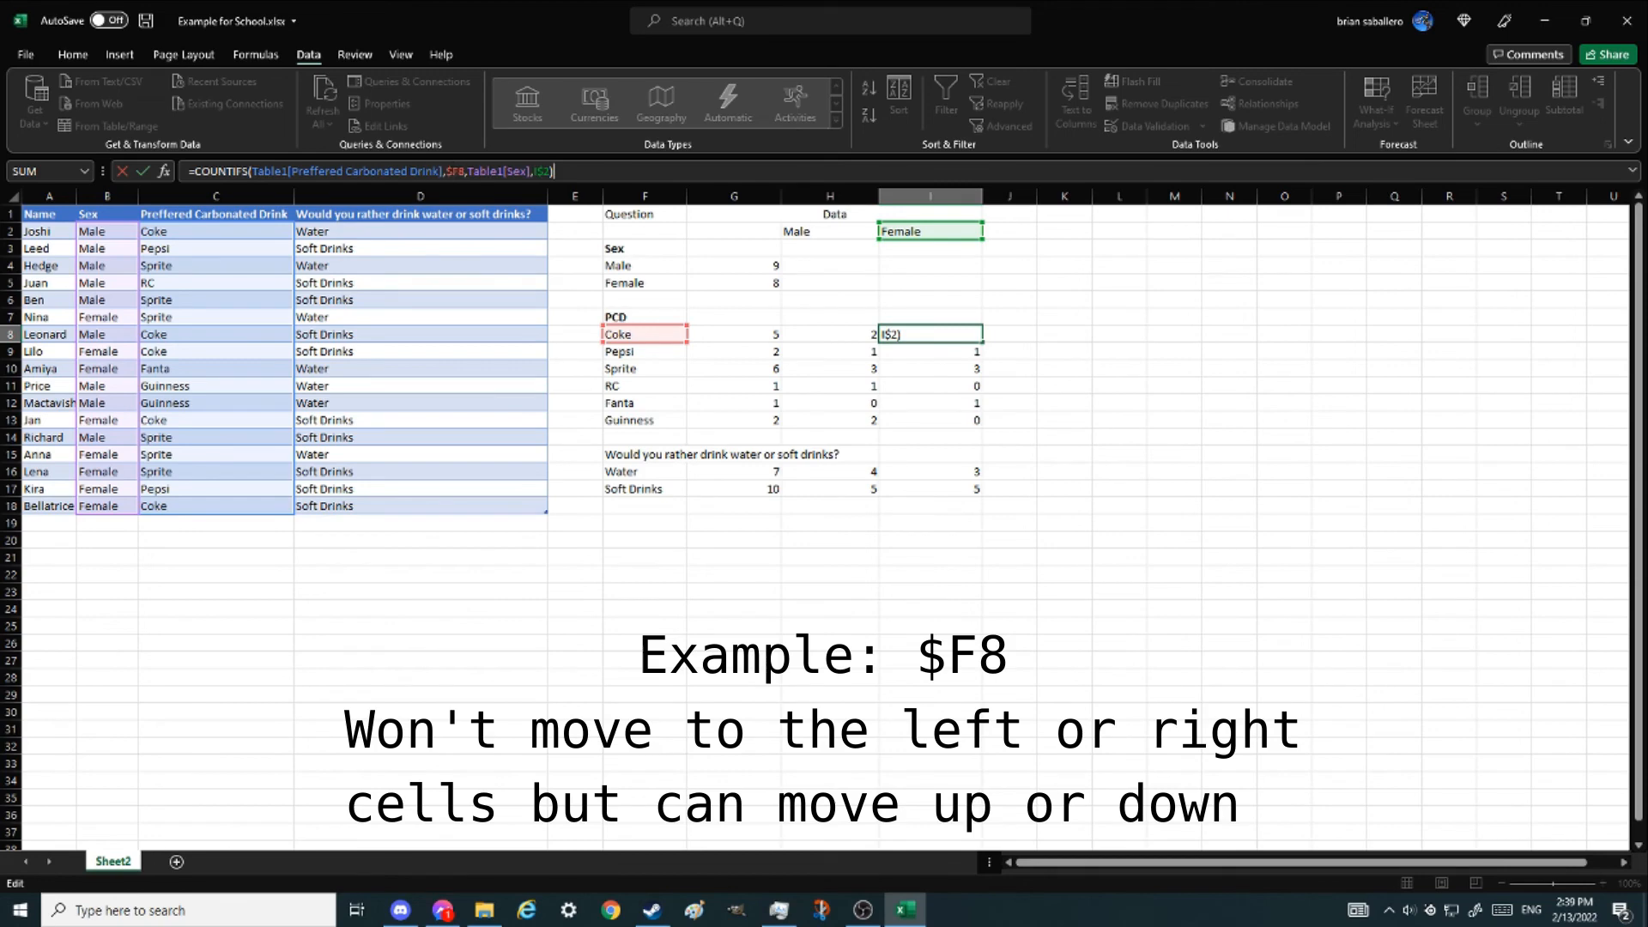
{"action": "left_click", "coordinate": [448, 171]}
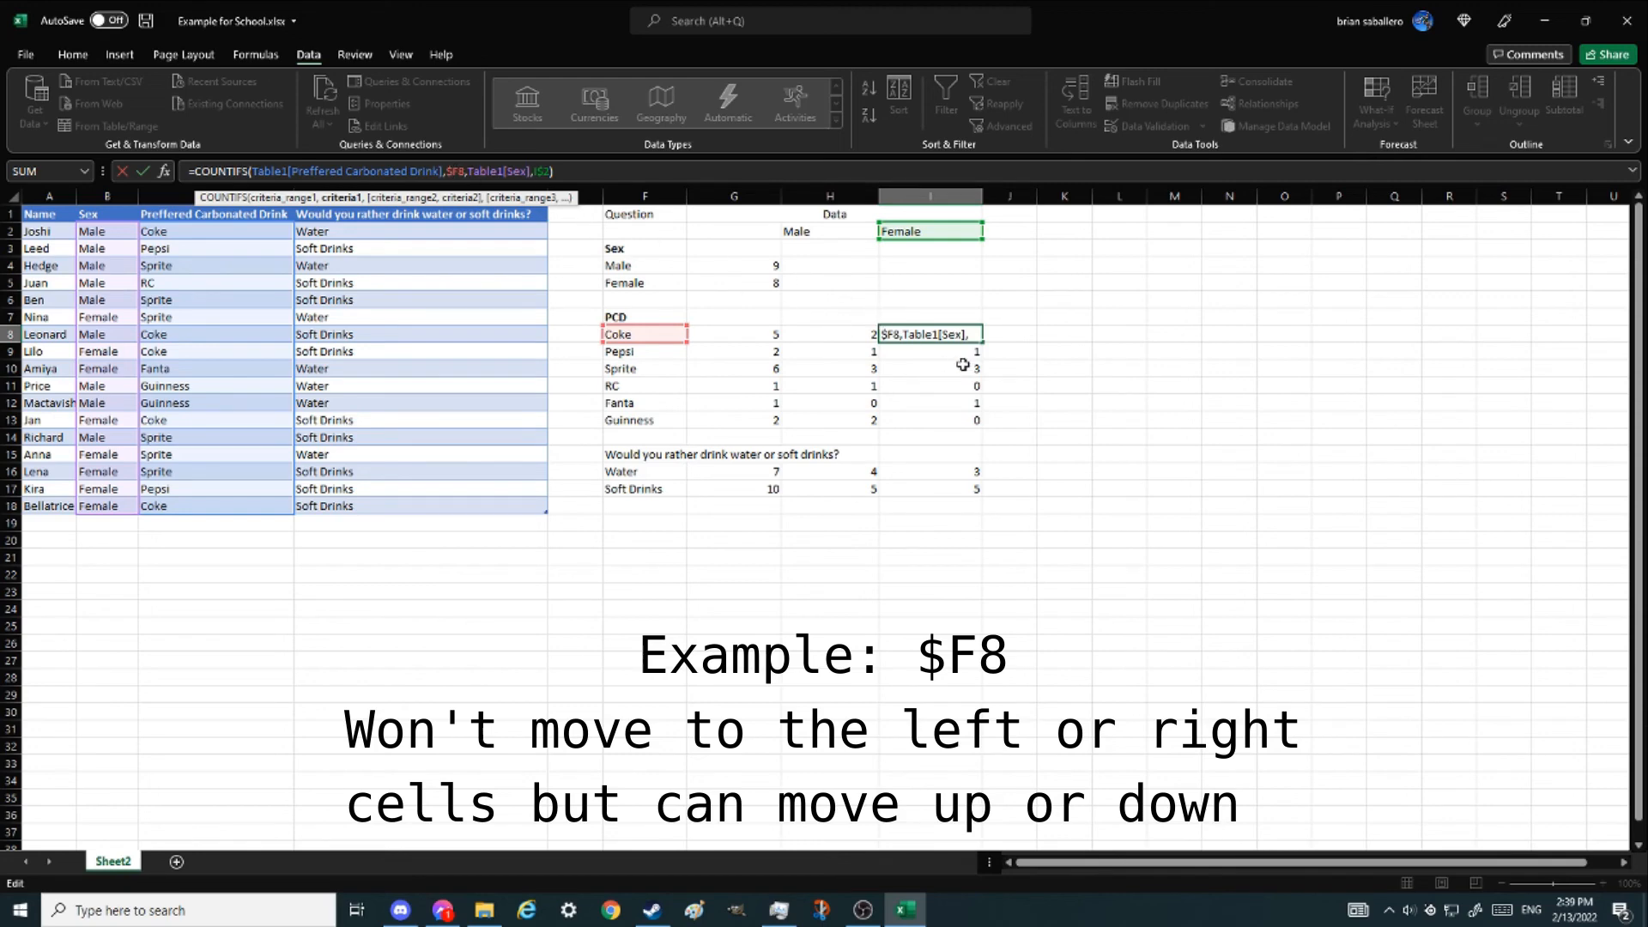
{"action": "key", "text": "ctrl+Return"}
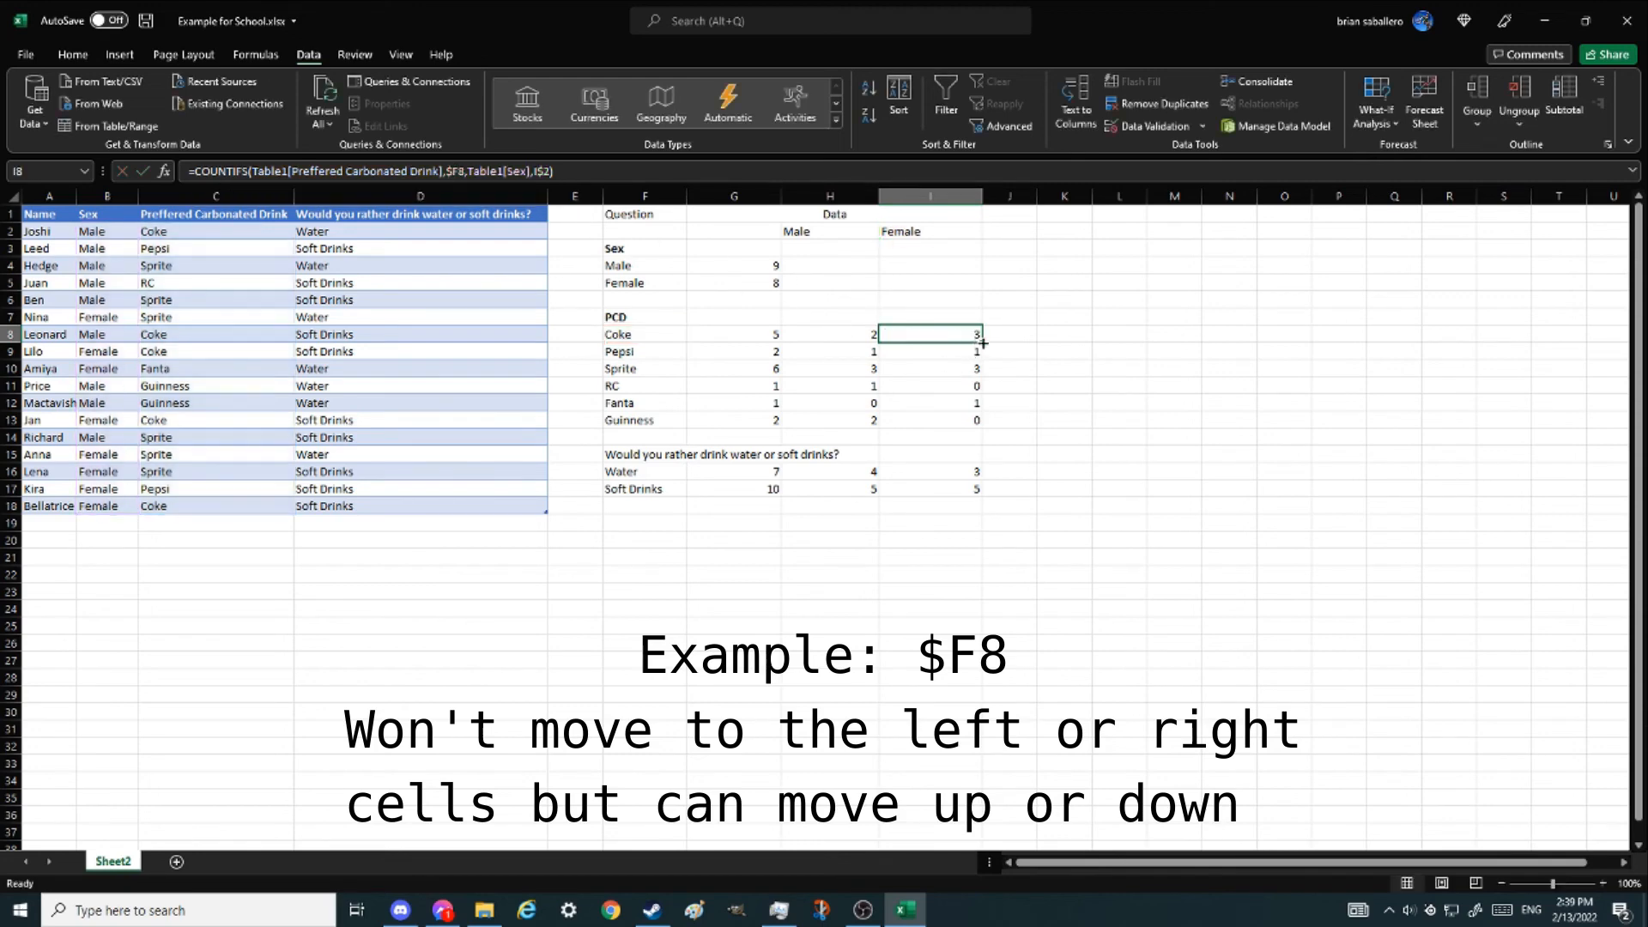
- Fill the Coke female formula right and down into column J, inspect the copied formulas, and delete them
{"action": "left_click_drag", "start_coordinate": [983, 343], "coordinate": [1030, 342]}
{"action": "left_click", "coordinate": [455, 170]}
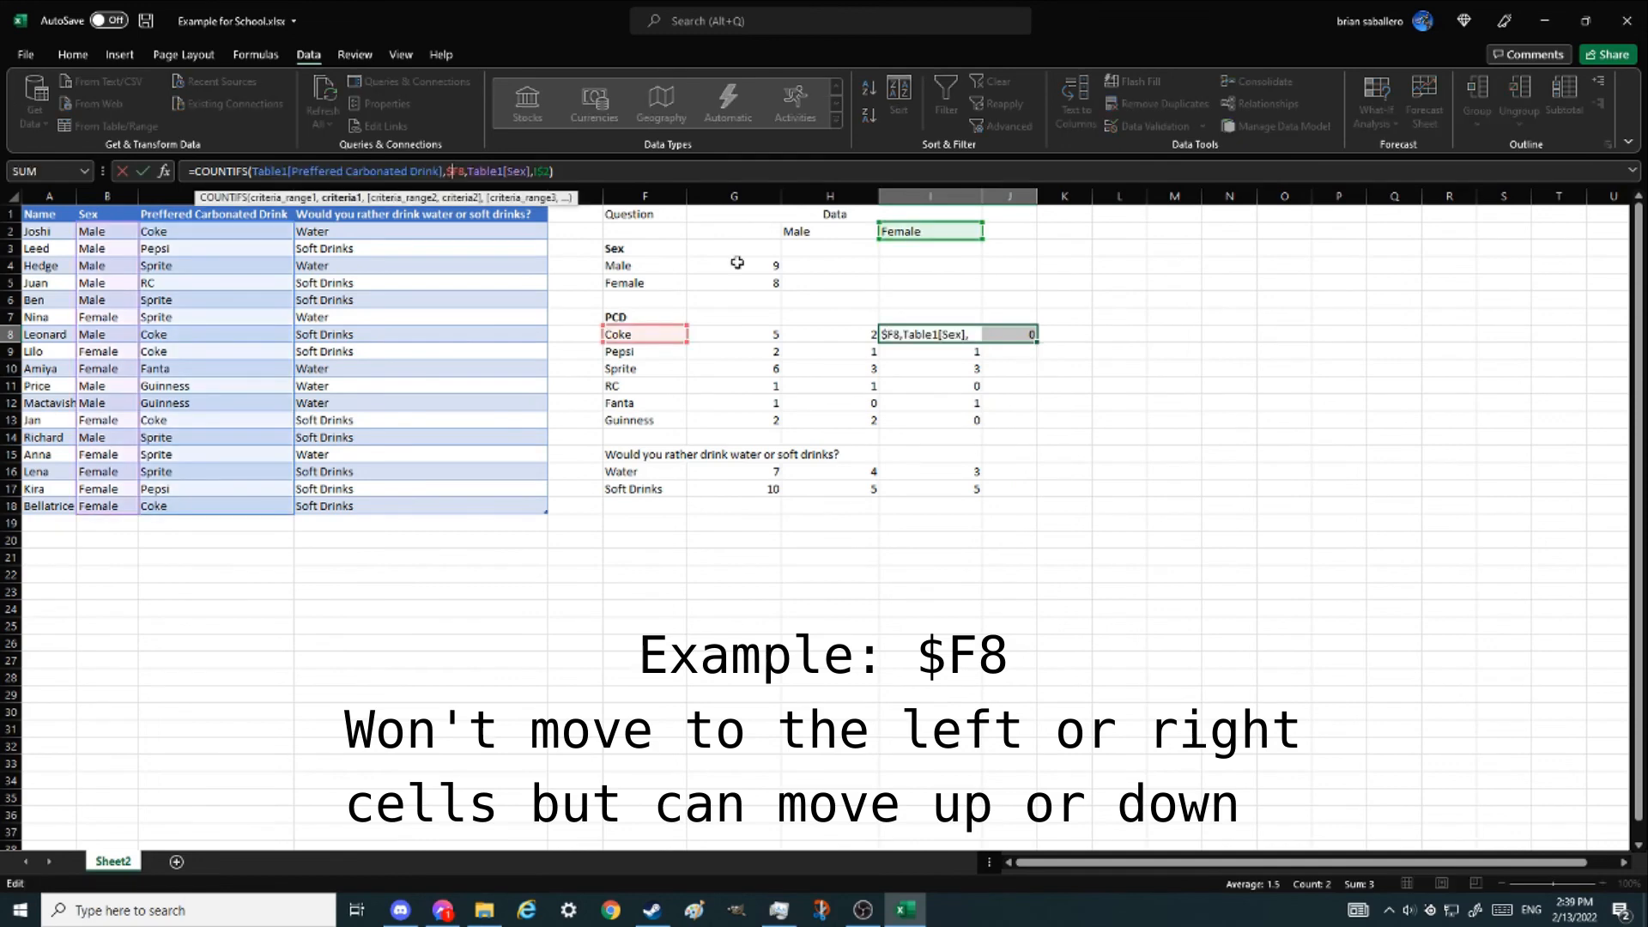
{"action": "key", "text": "Escape"}
{"action": "key", "text": "Right"}
{"action": "left_click", "coordinate": [474, 171]}
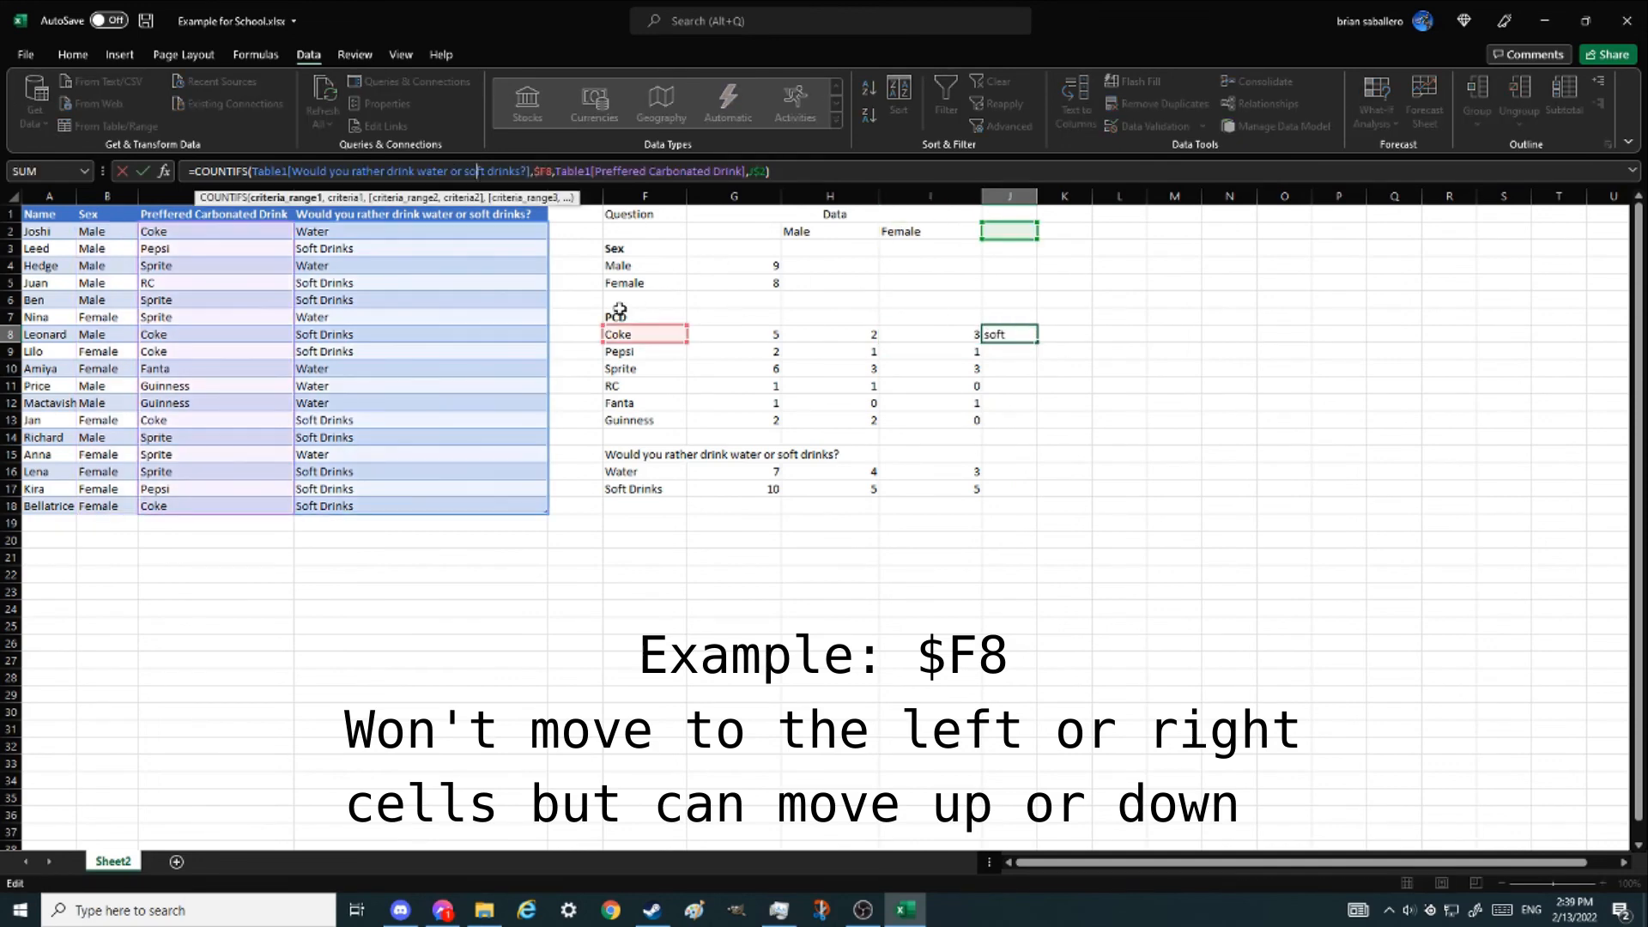
{"action": "key", "text": "ctrl+Return"}
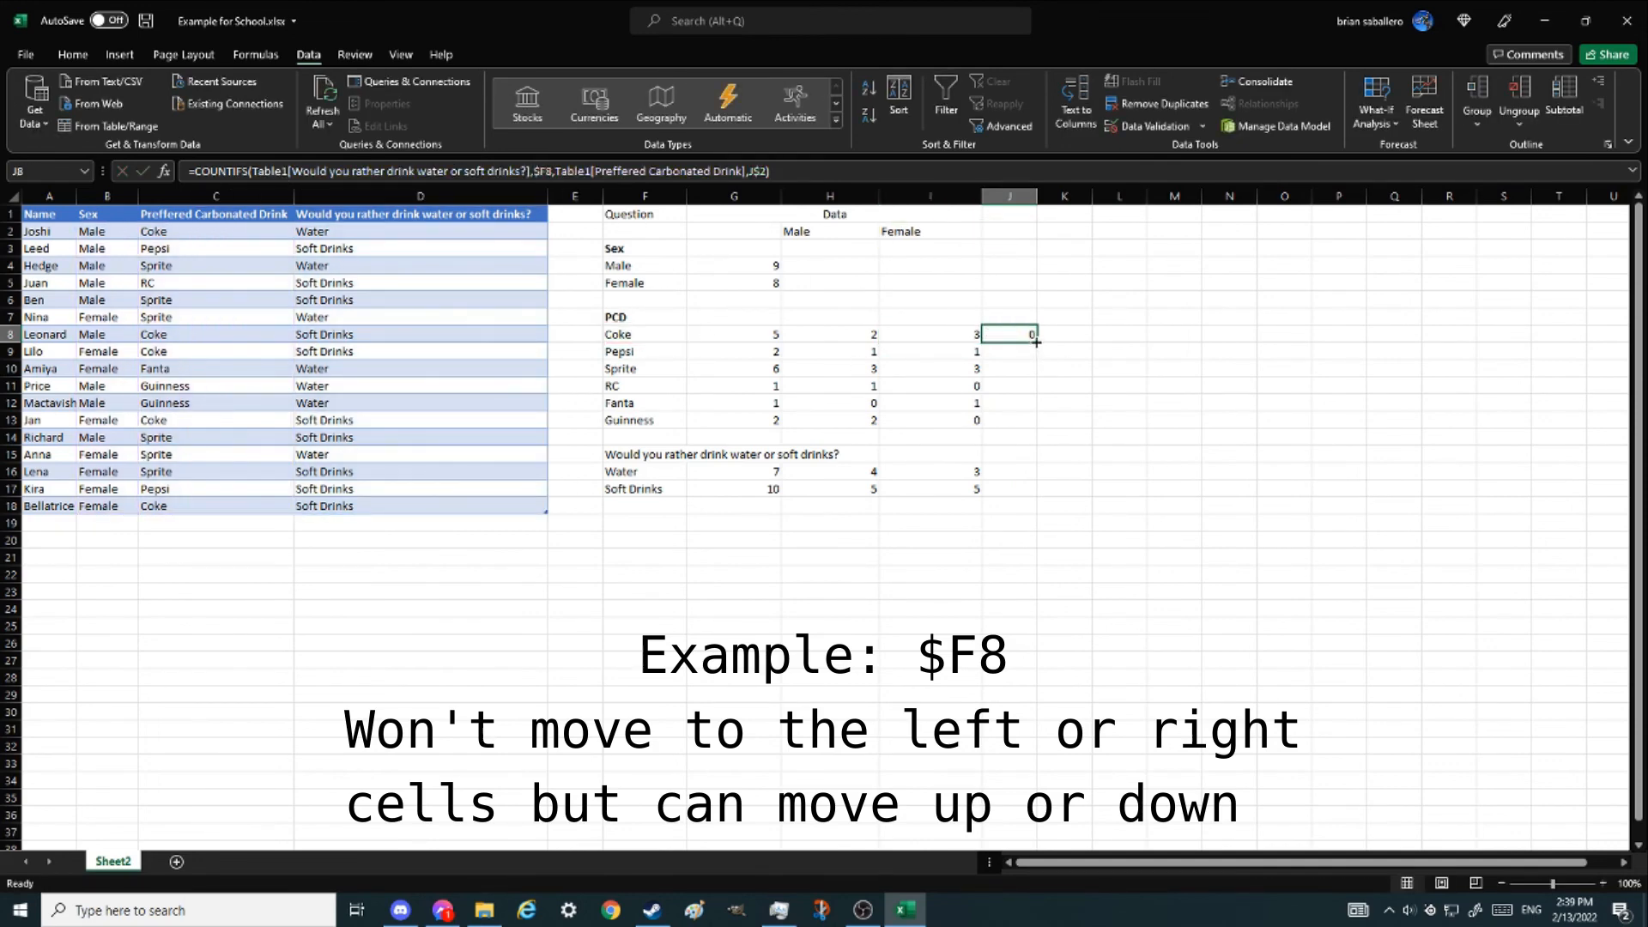
{"action": "left_click_drag", "start_coordinate": [1036, 342], "coordinate": [1017, 359]}
{"action": "key", "text": "F2"}
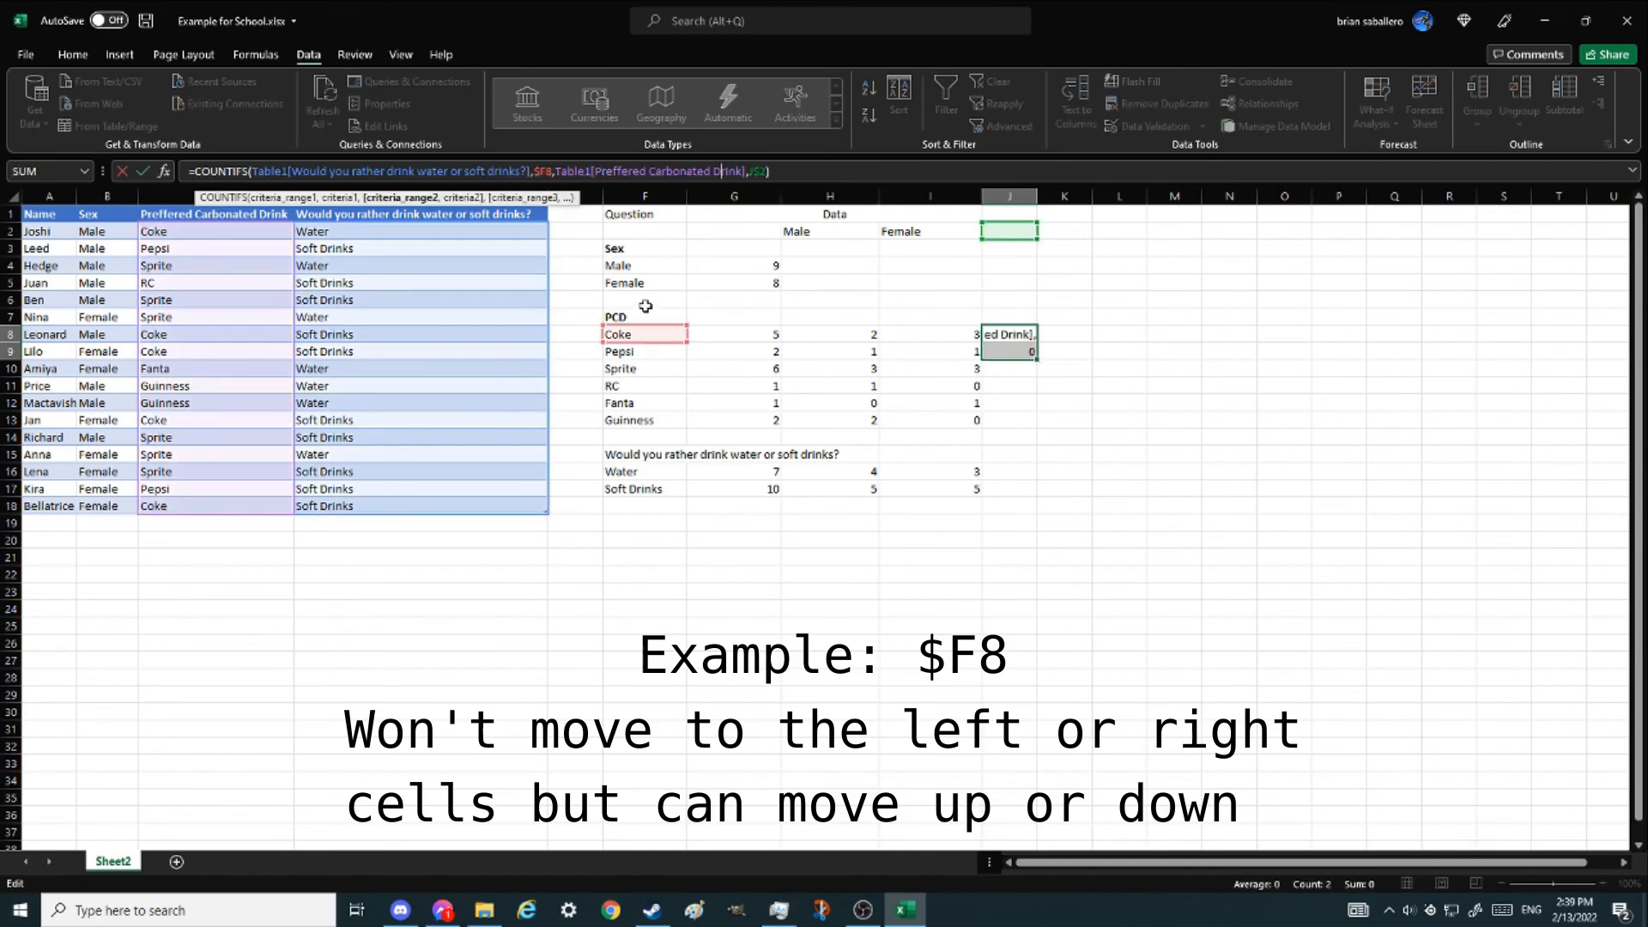
{"action": "key", "text": "Escape"}
{"action": "left_click", "coordinate": [1009, 352]}
{"action": "key", "text": "F2"}
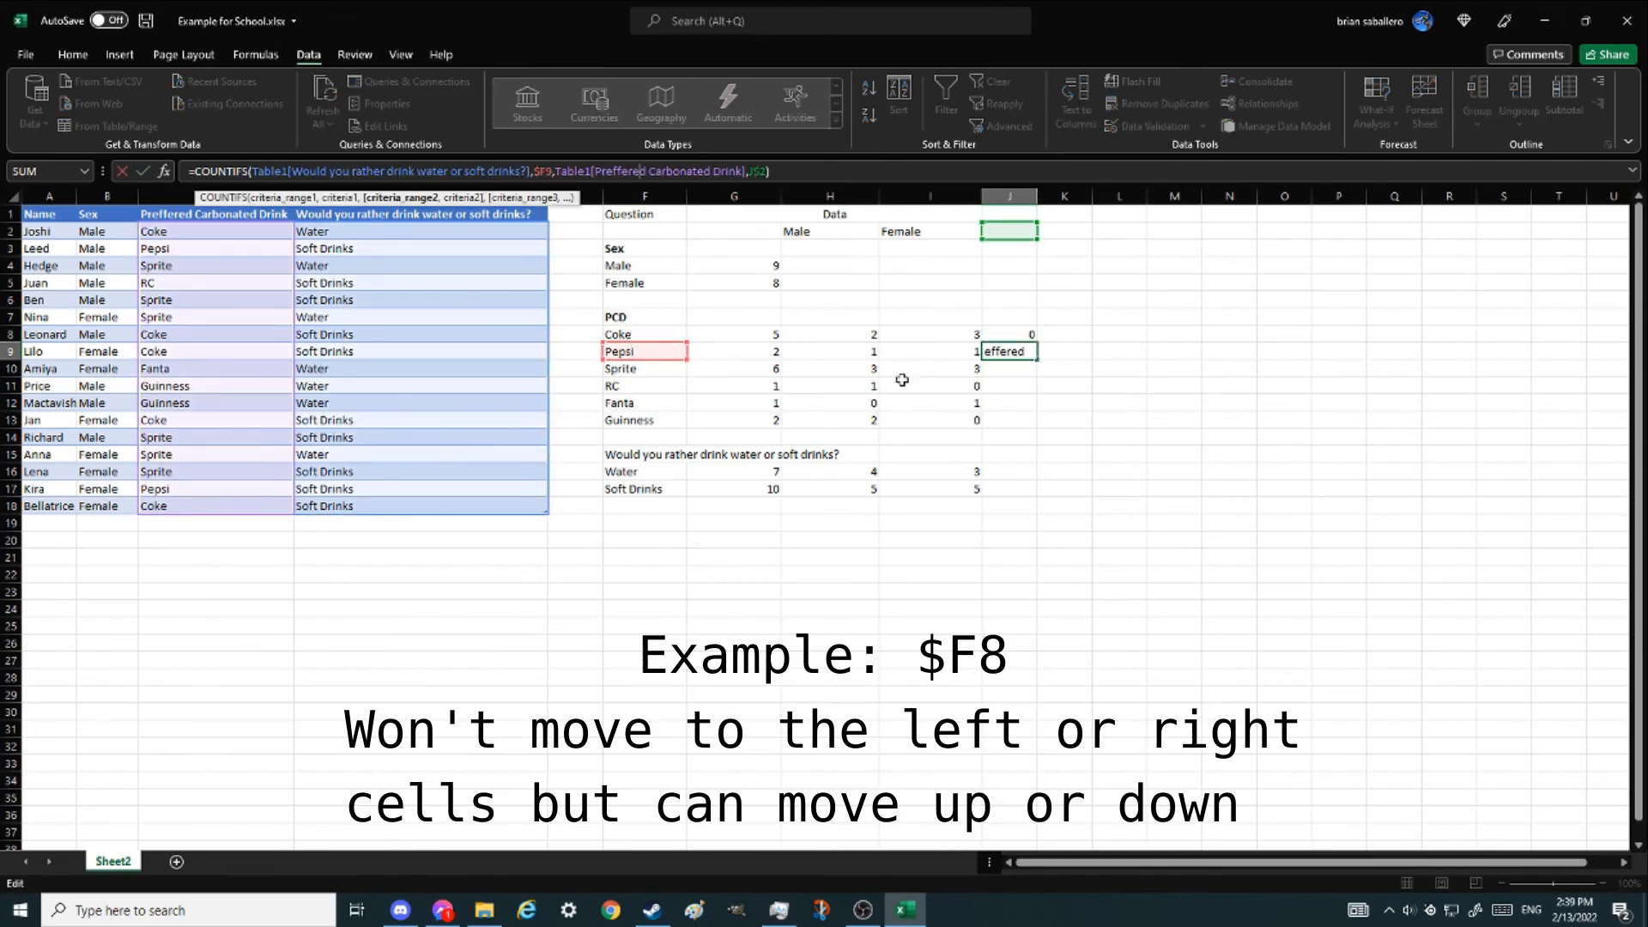
{"action": "key", "text": "Escape"}
{"action": "key", "text": "Delete"}
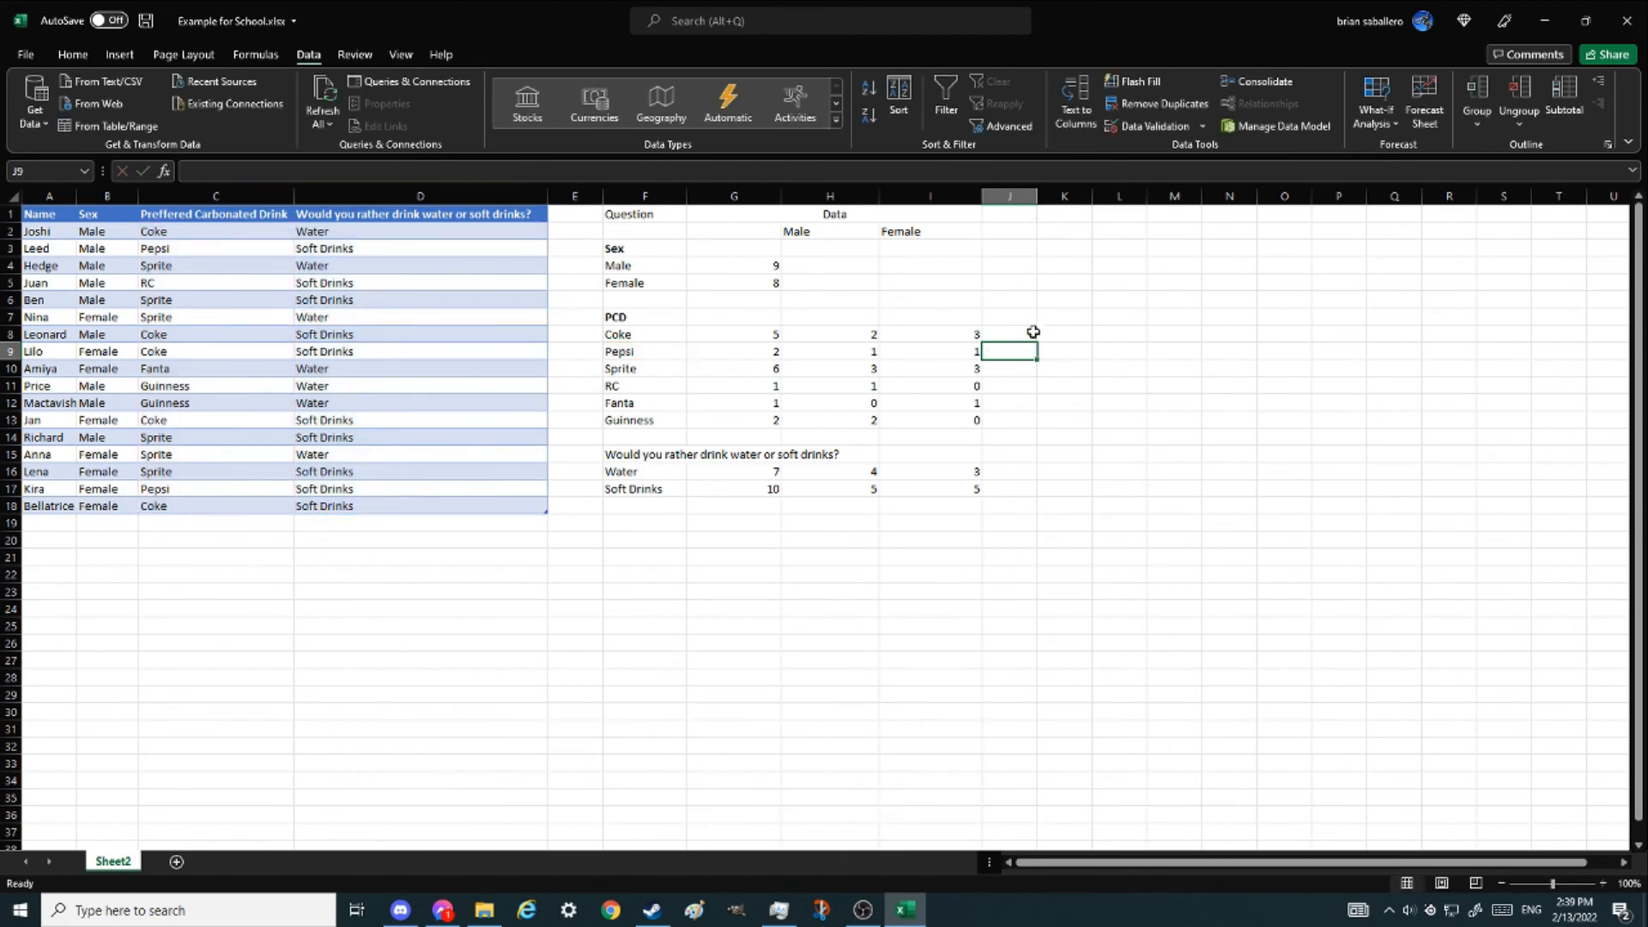
- Fill the Coke female formula up into the PCD row, inspect the copy, and undo the fill
{"action": "double_click", "coordinate": [970, 333]}
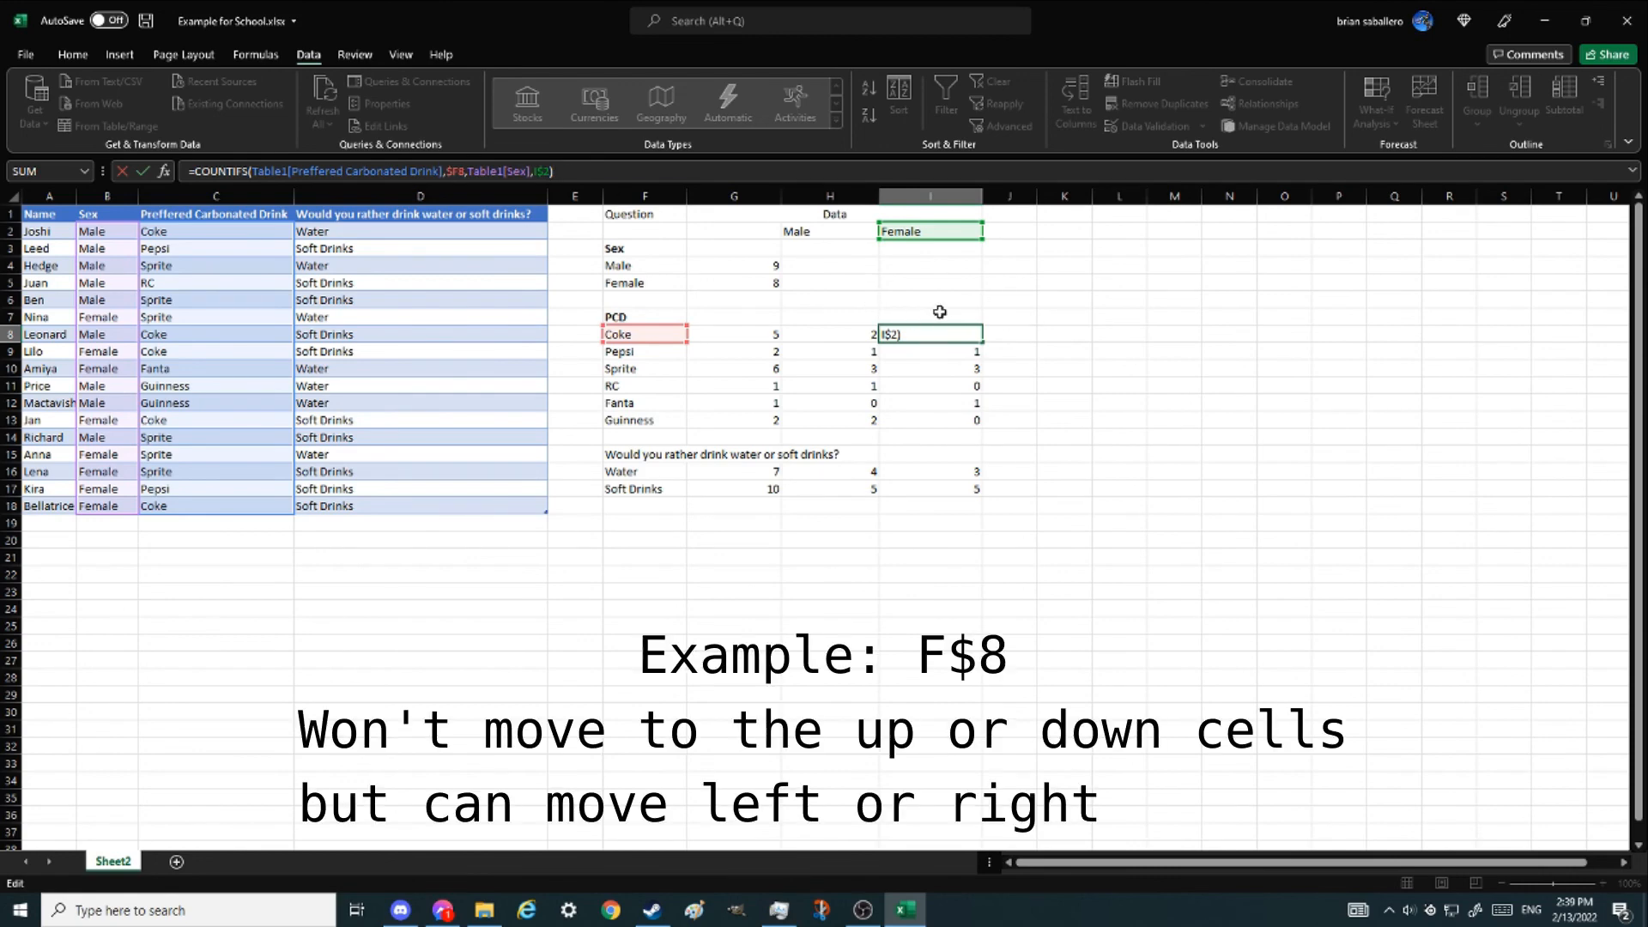
{"action": "key", "text": "Escape"}
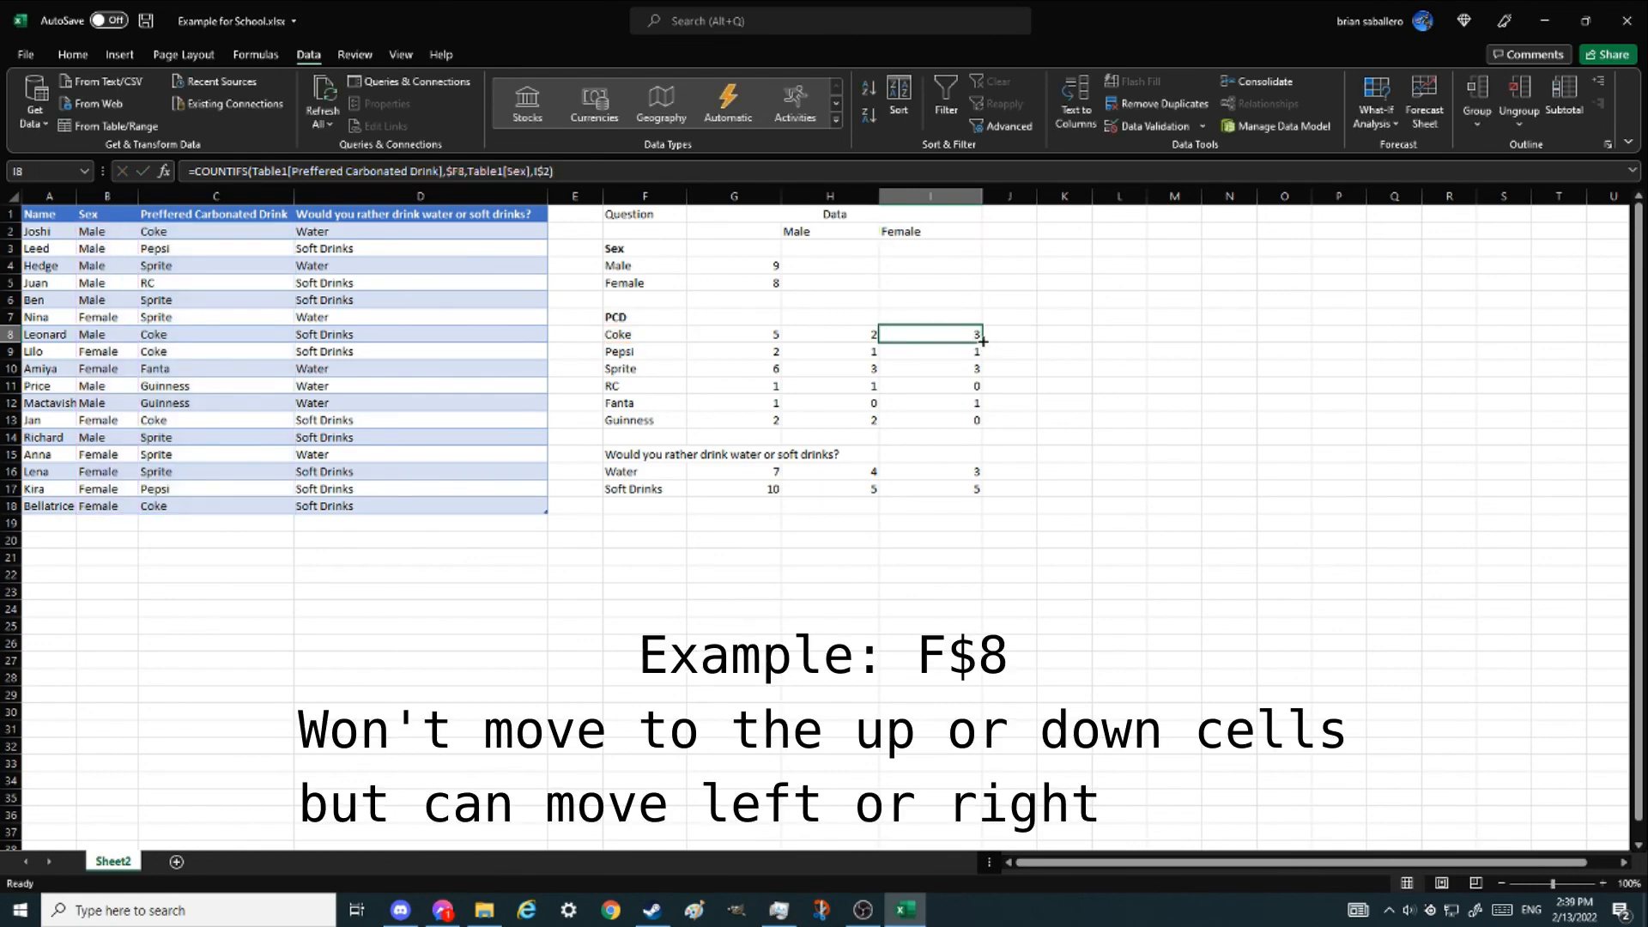
{"action": "left_click_drag", "start_coordinate": [983, 342], "coordinate": [979, 313]}
{"action": "key", "text": "F2"}
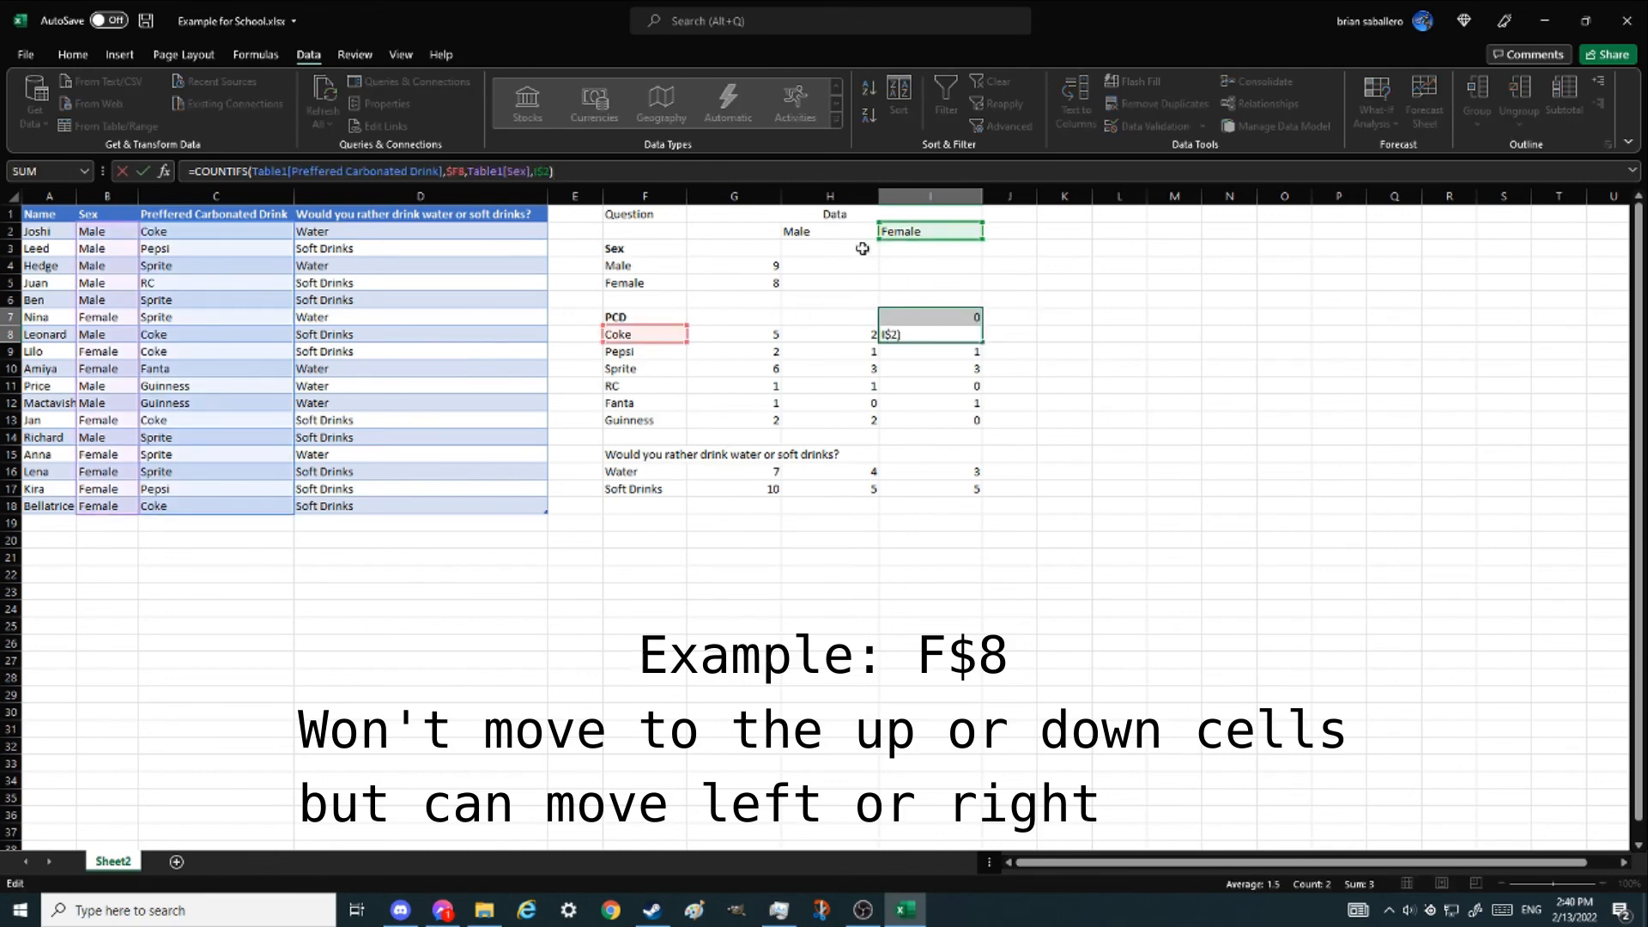
{"action": "key", "text": "Escape"}
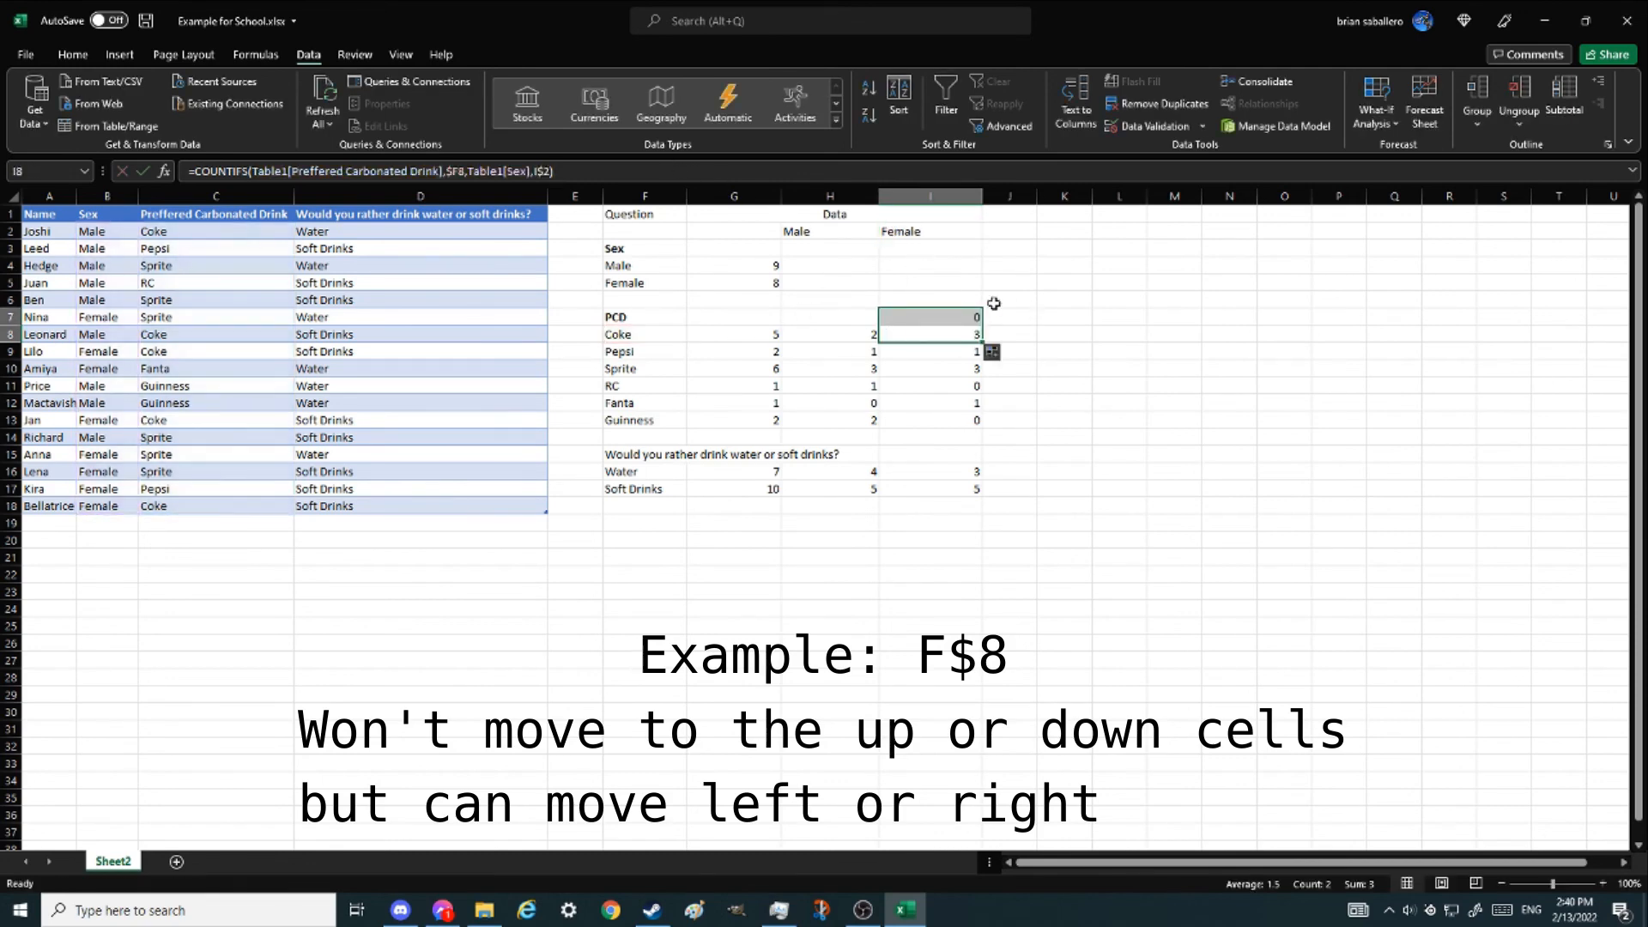
{"action": "key", "text": "ctrl+z"}
- Fill the Coke female formula right into column J, inspect the copy, and delete it
{"action": "left_click_drag", "start_coordinate": [980, 341], "coordinate": [1033, 343]}
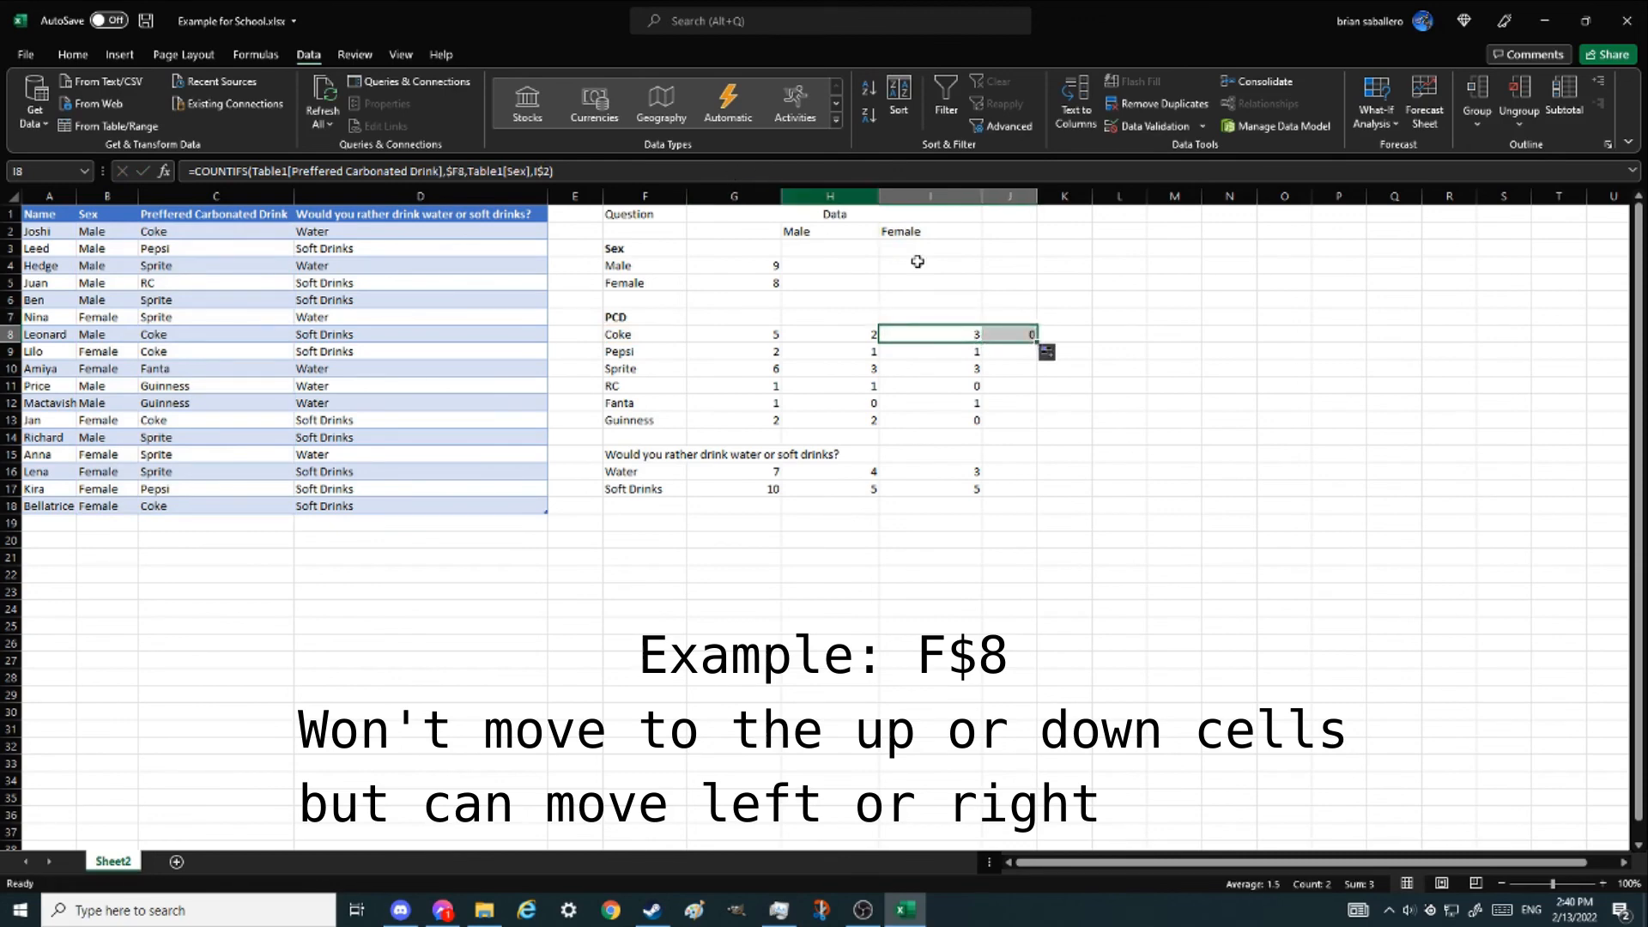
{"action": "left_click", "coordinate": [1009, 334]}
{"action": "key", "text": "F2"}
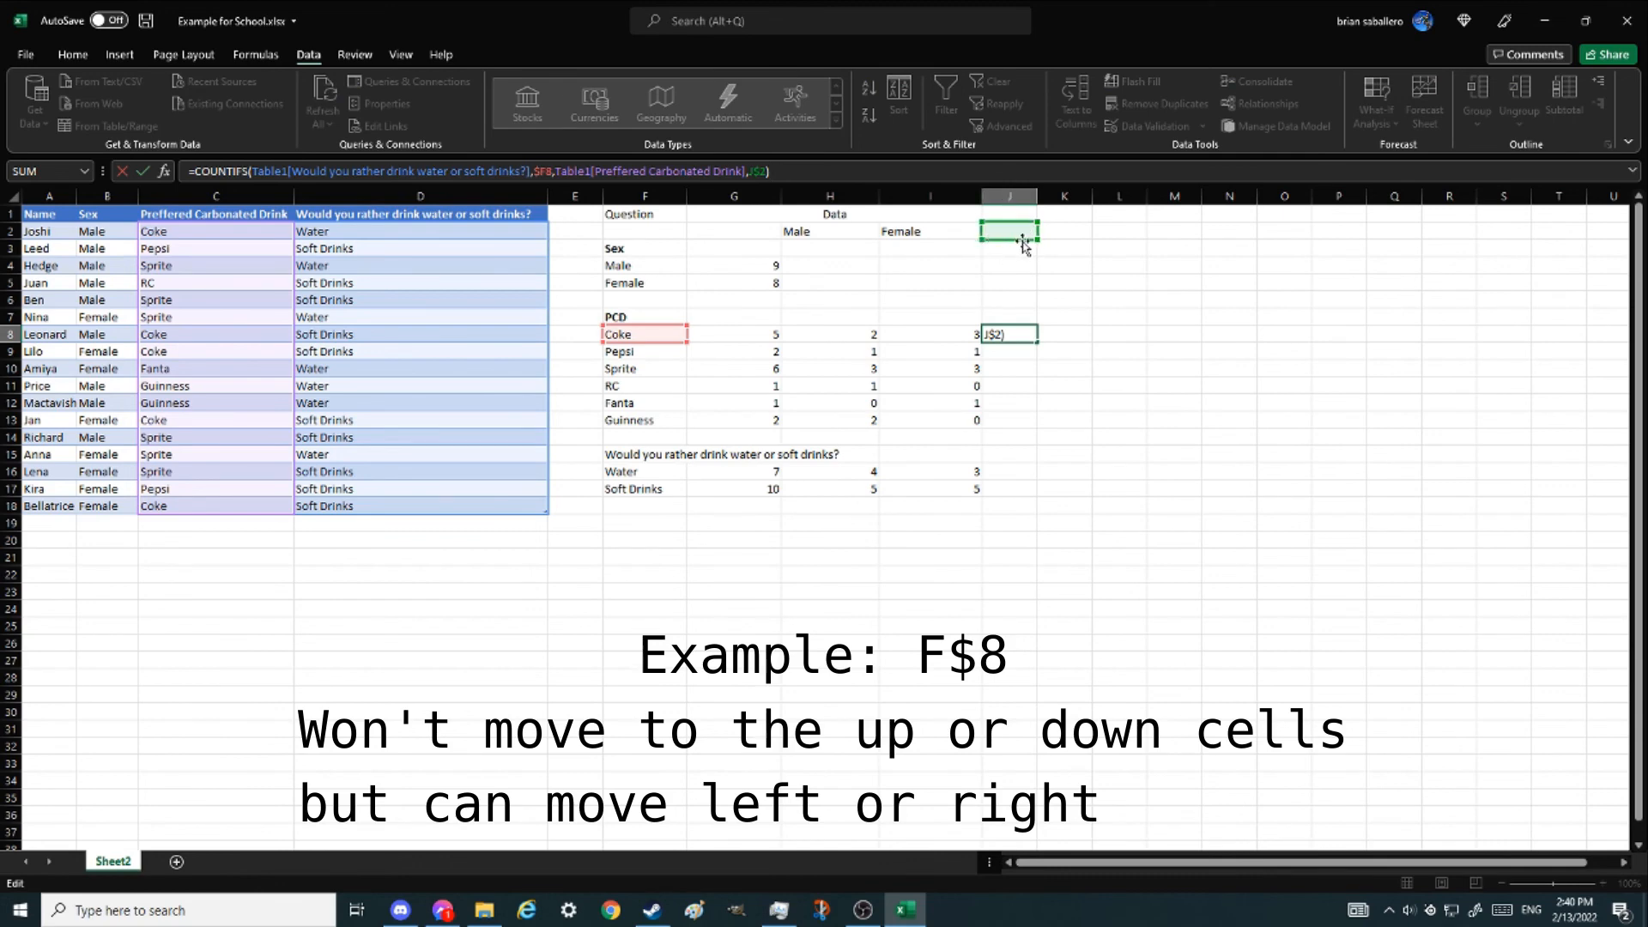
{"action": "left_click", "coordinate": [1011, 339]}
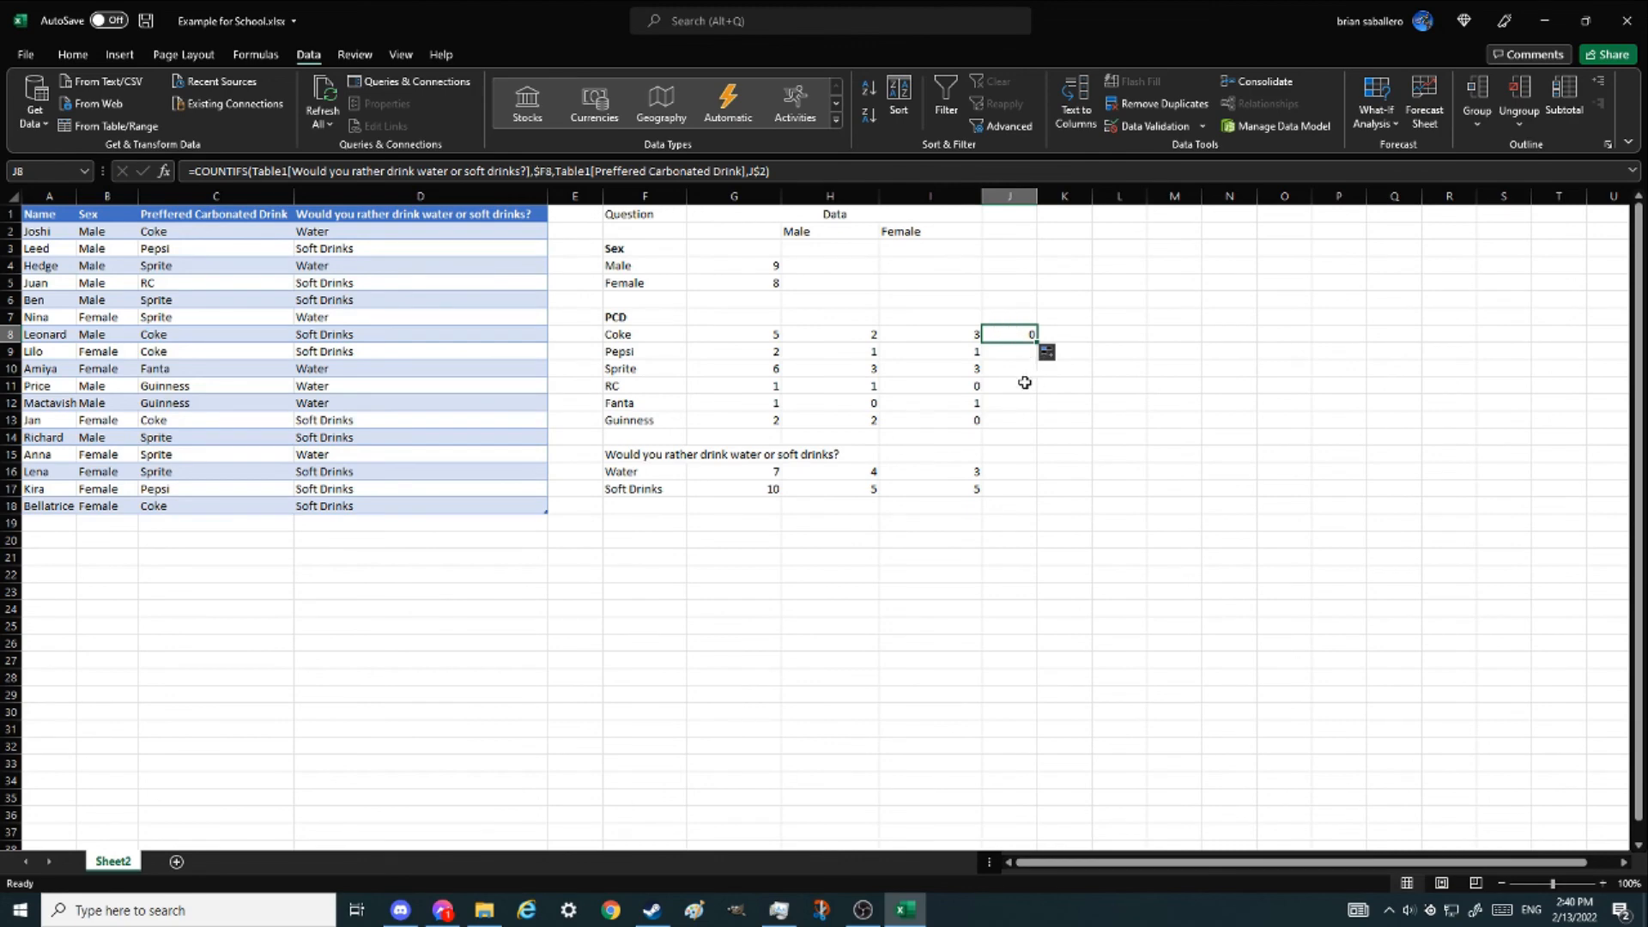
{"action": "key", "text": "Delete"}
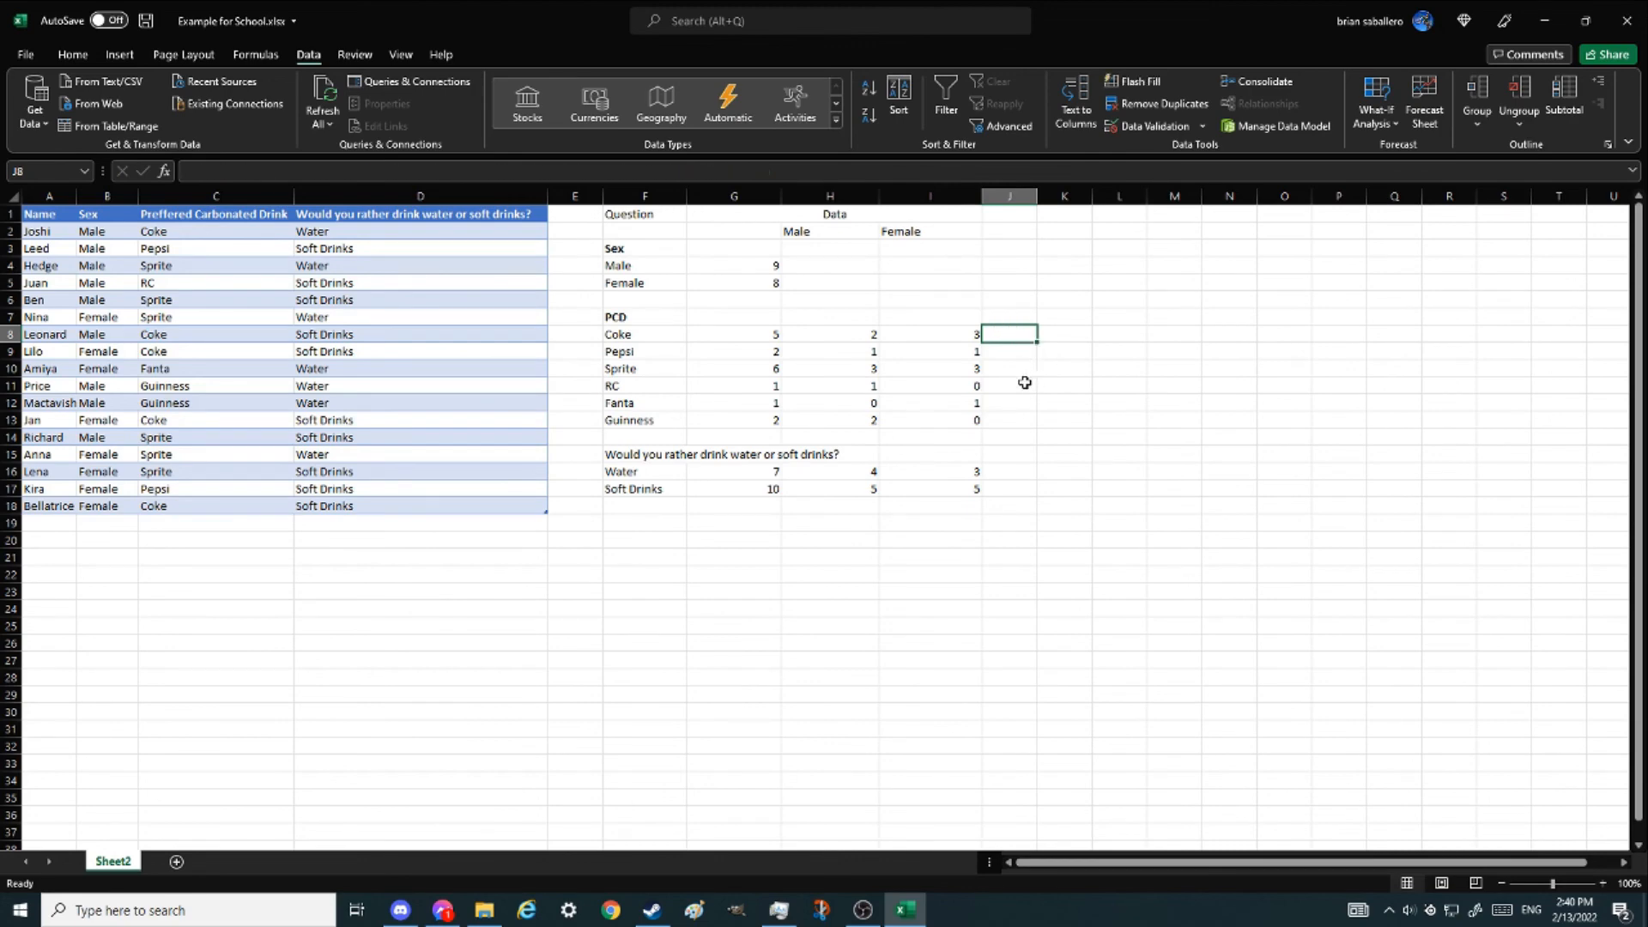